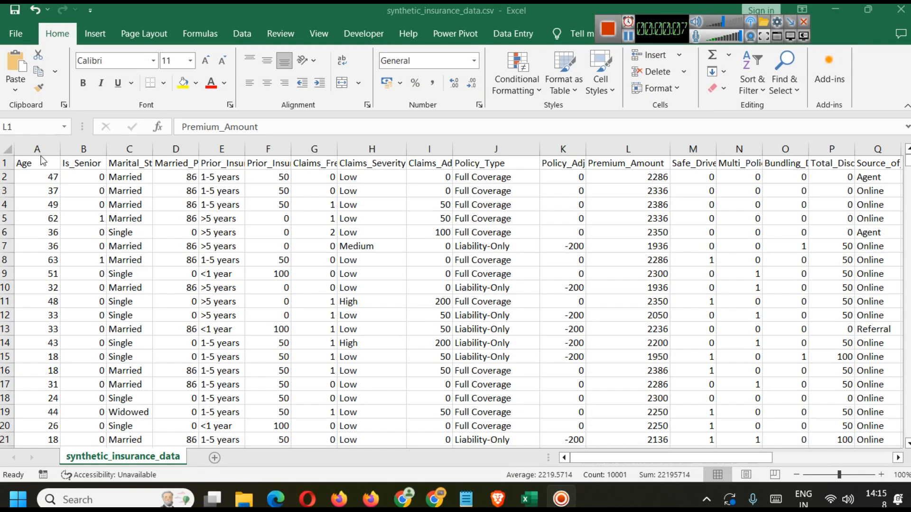
Inspect the columns from Age through Claims_Adjustment one by one
left_click(34, 149)
left_click(83, 149)
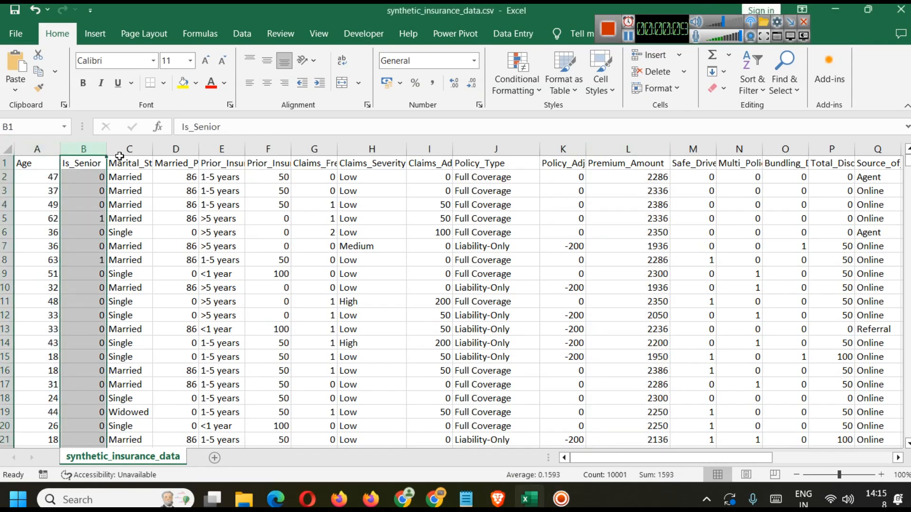
left_click(120, 150)
left_click(184, 147)
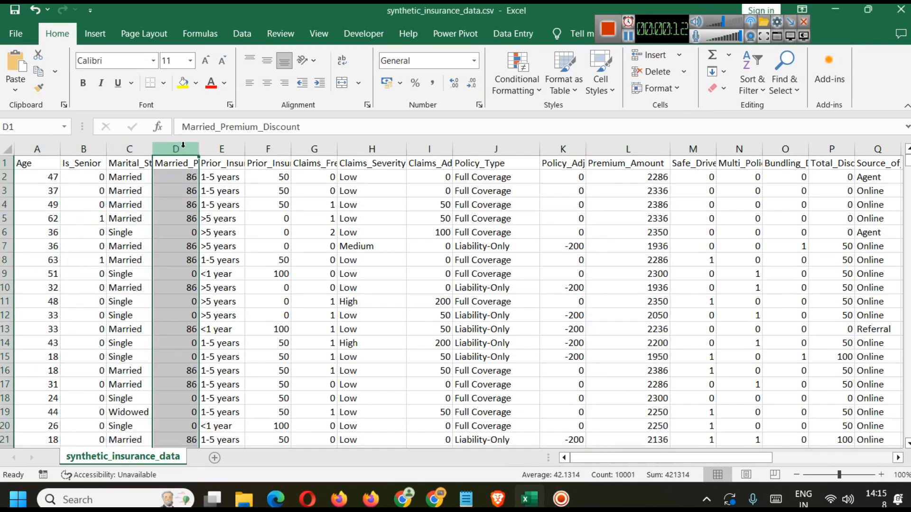
left_click(216, 148)
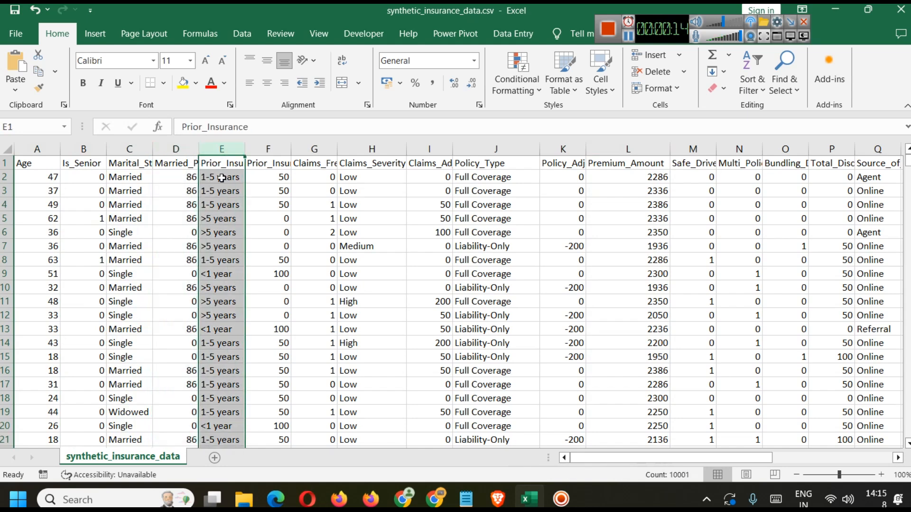
left_click(268, 150)
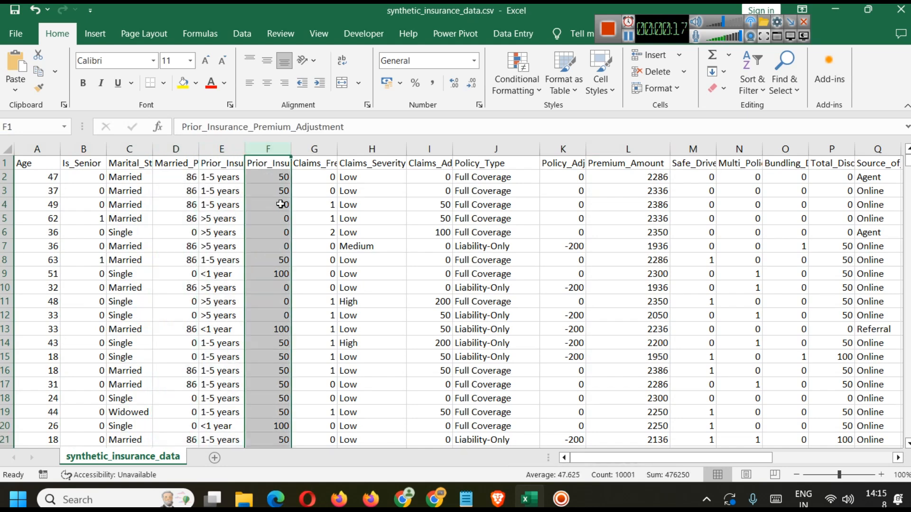
left_click(327, 149)
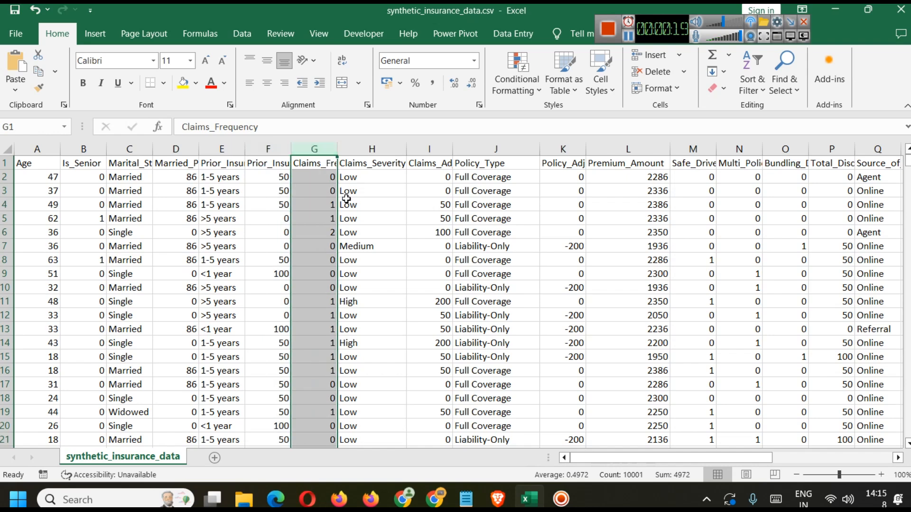
left_click(368, 149)
left_click(446, 146)
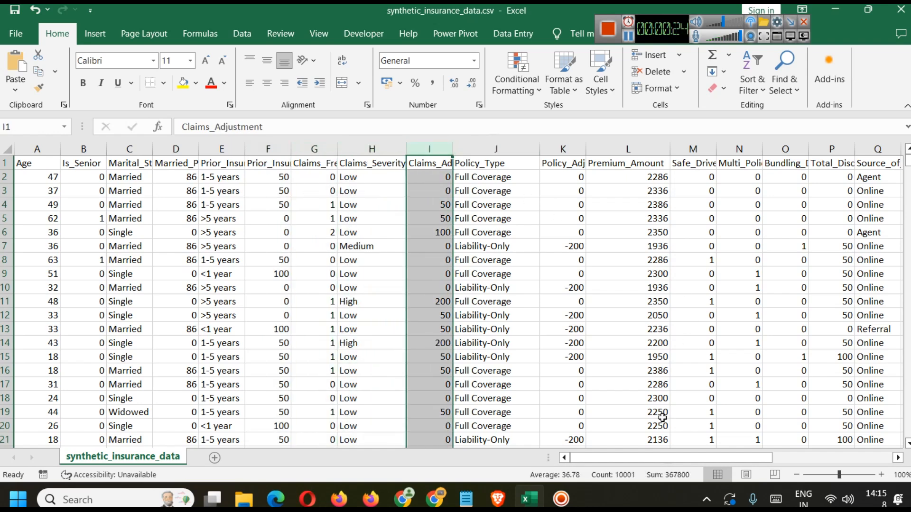
Inspect Conversion_Status, Website_Visits, Inquiries, Quotes_Requested, Time_to_Conversion and Premium_Amount
left_click_drag(634, 456, 756, 456)
left_click(444, 149)
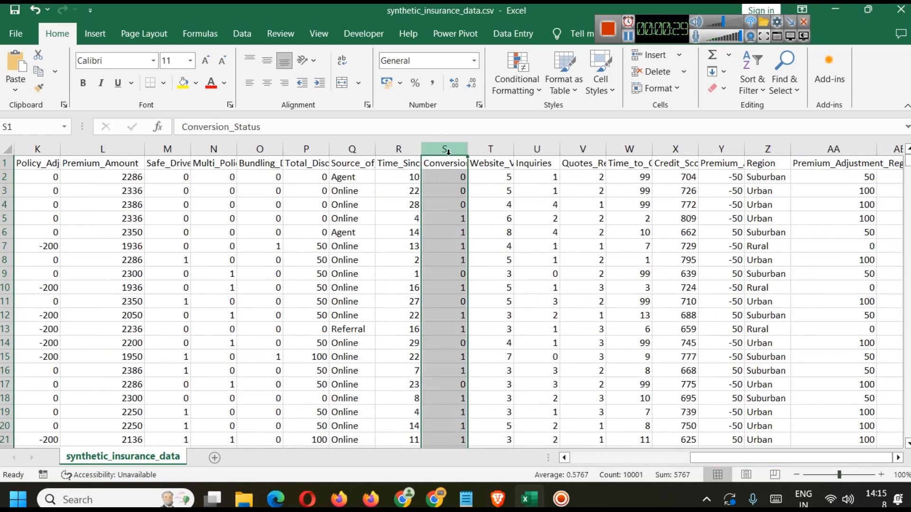
left_click(491, 149)
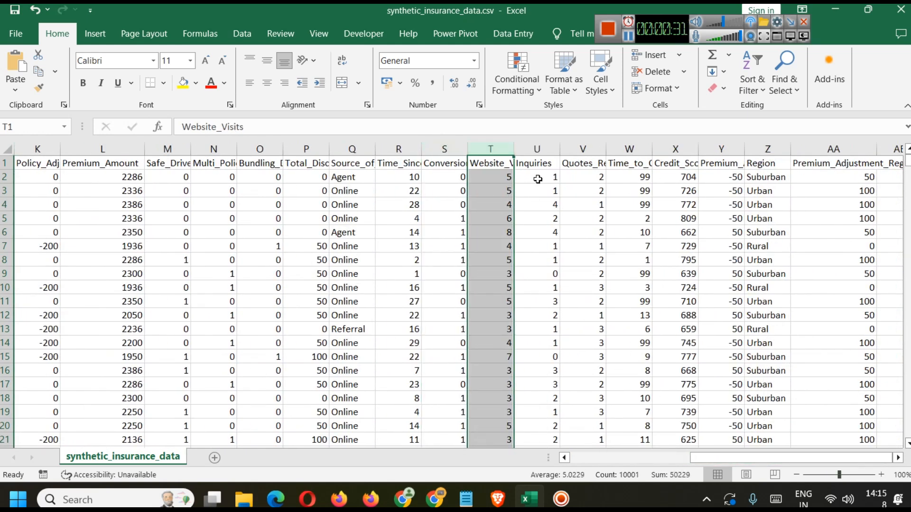
left_click(537, 149)
left_click(583, 148)
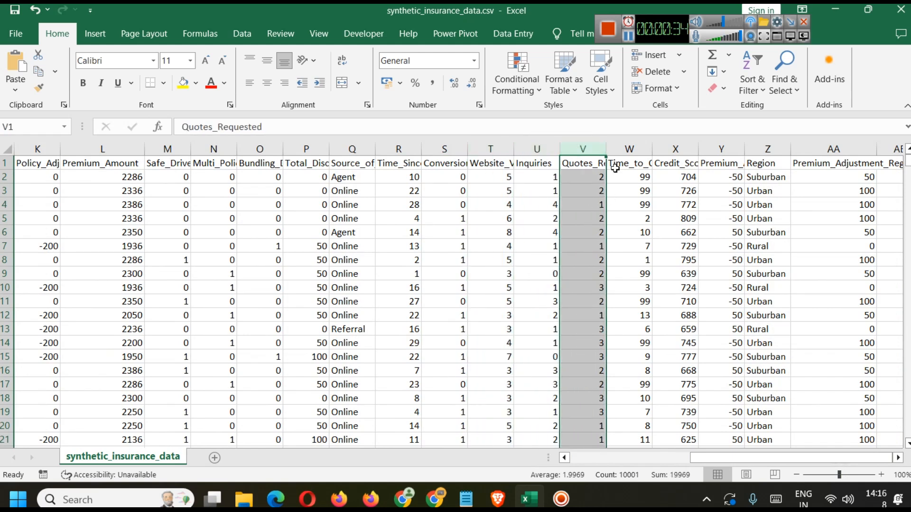
left_click(630, 150)
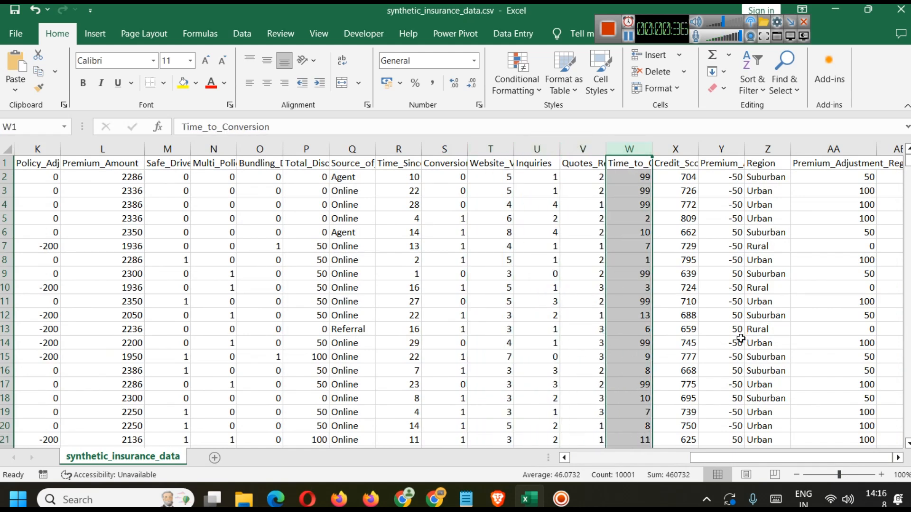
left_click(94, 146)
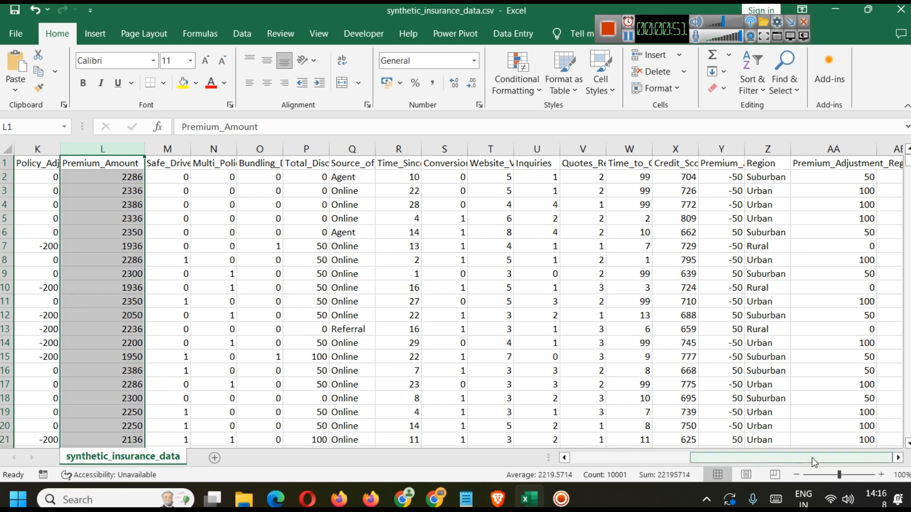
Recheck Marital_Status, Married_Premium_Discount, Claims_Severity and Safe_Driver_Discount, then bring up the Kaggle page
left_click_drag(815, 460, 740, 460)
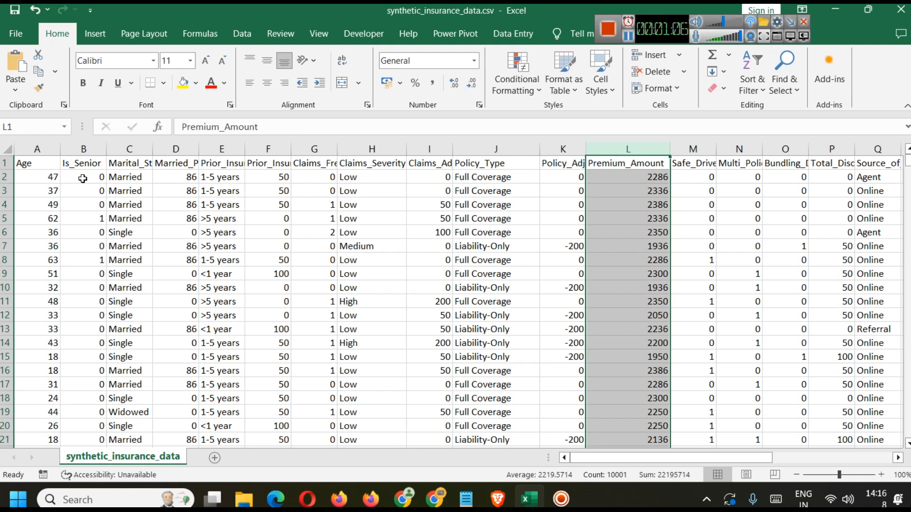
left_click(119, 148)
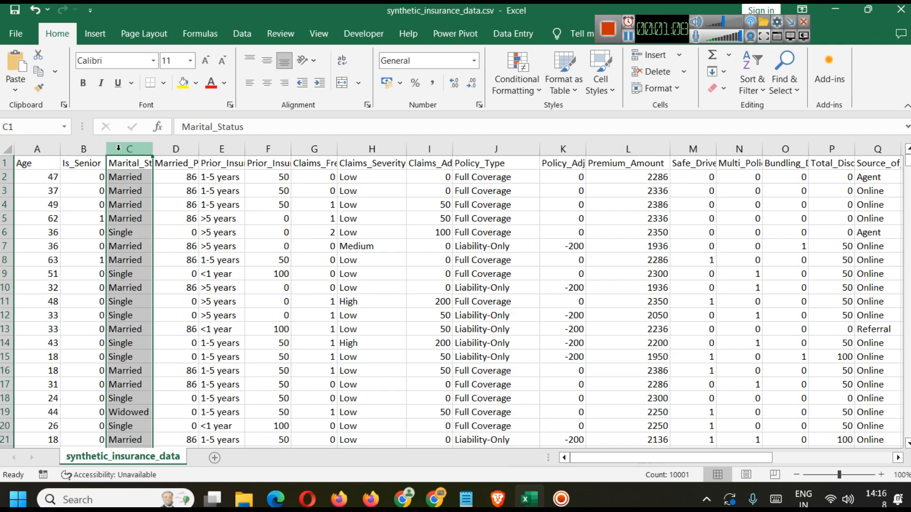
left_click(185, 144)
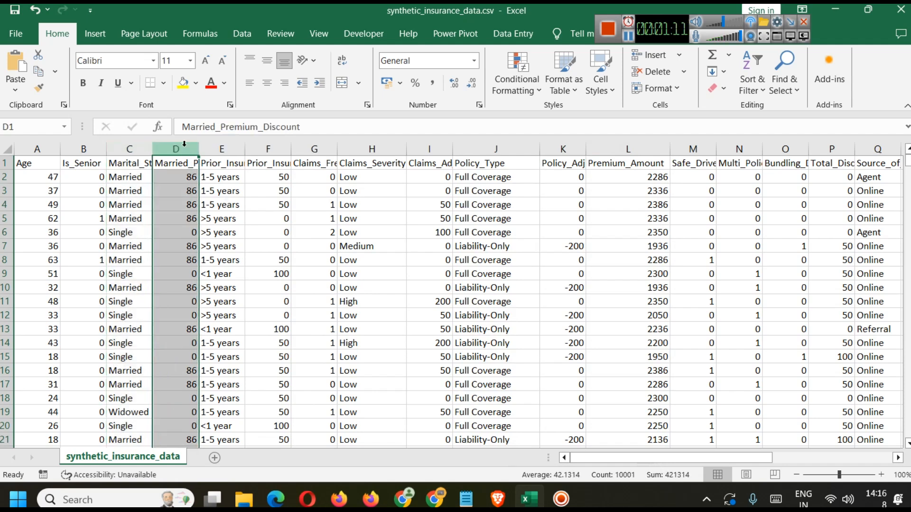
left_click(369, 148)
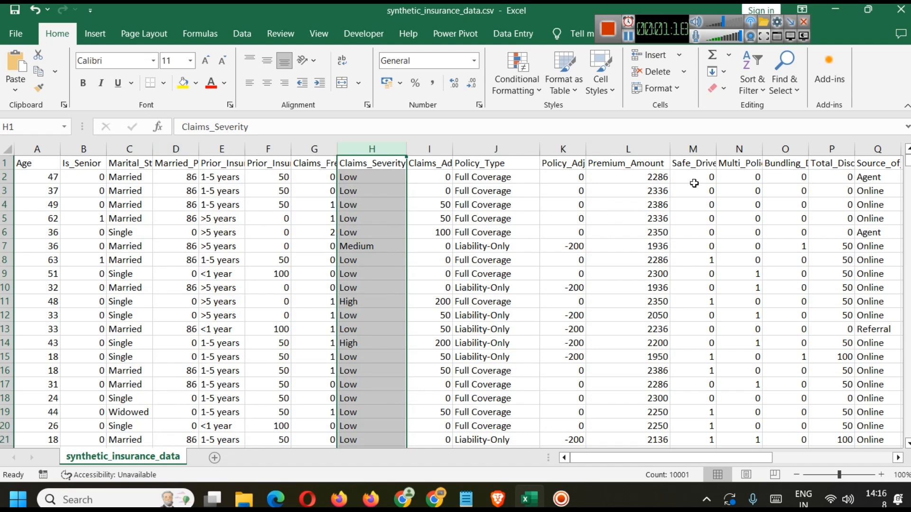
left_click(703, 142)
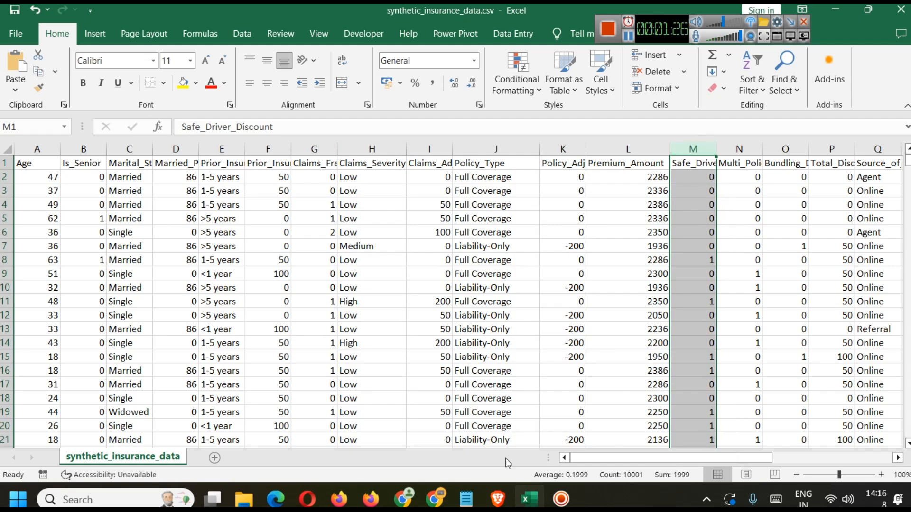
left_click(498, 499)
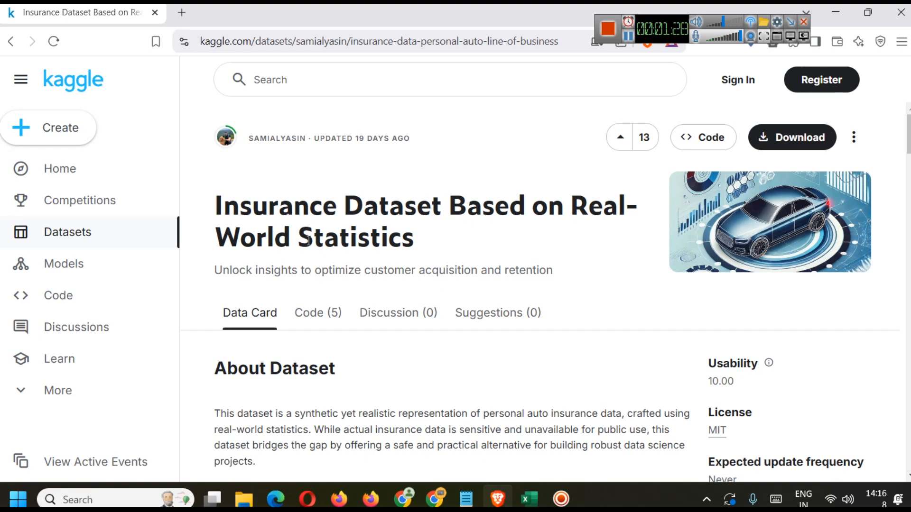
Expand the Kaggle dataset's full description and look through its csv preview
scroll(554, 434, "down", 6)
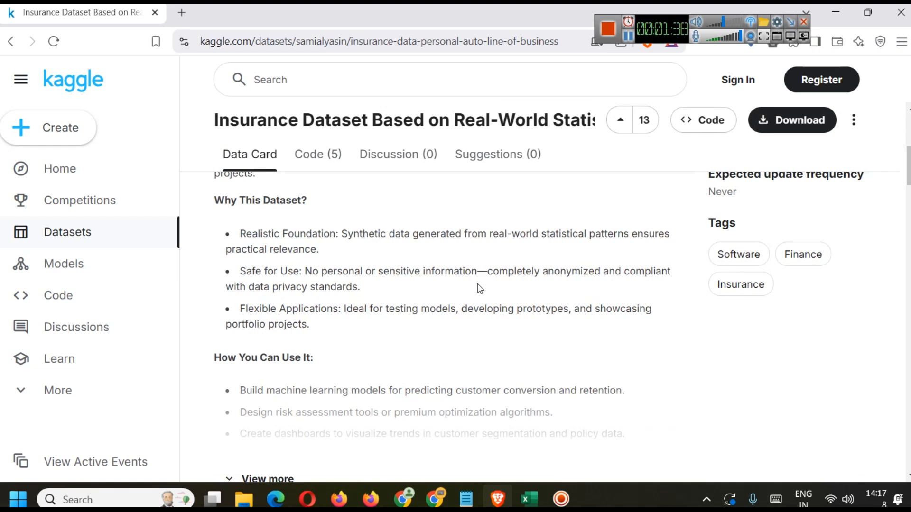
scroll(445, 289, "down", 3)
scroll(446, 290, "up", 3)
scroll(503, 349, "down", 5)
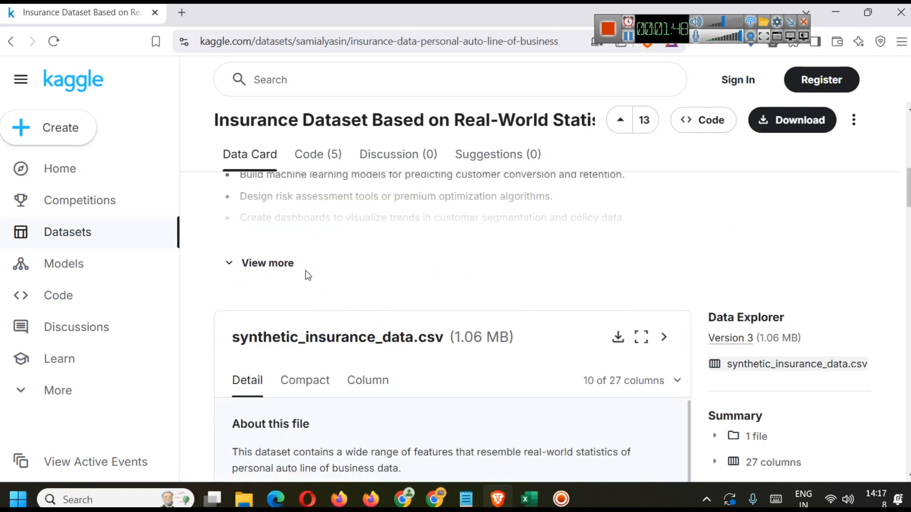
left_click(294, 268)
scroll(420, 285, "down", 3)
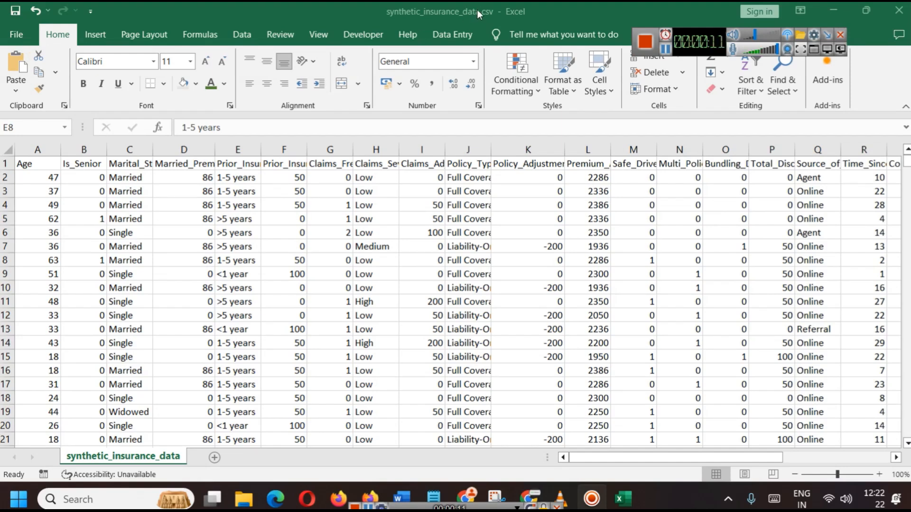
Save the data as an Excel Workbook, synthetic_insurance_data.xlsx
left_click(18, 36)
left_click(59, 260)
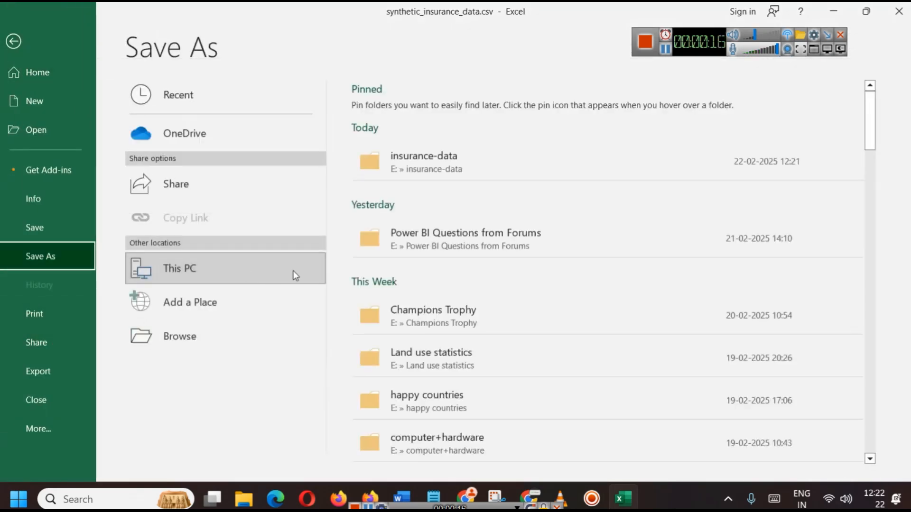
left_click(442, 160)
left_click(299, 377)
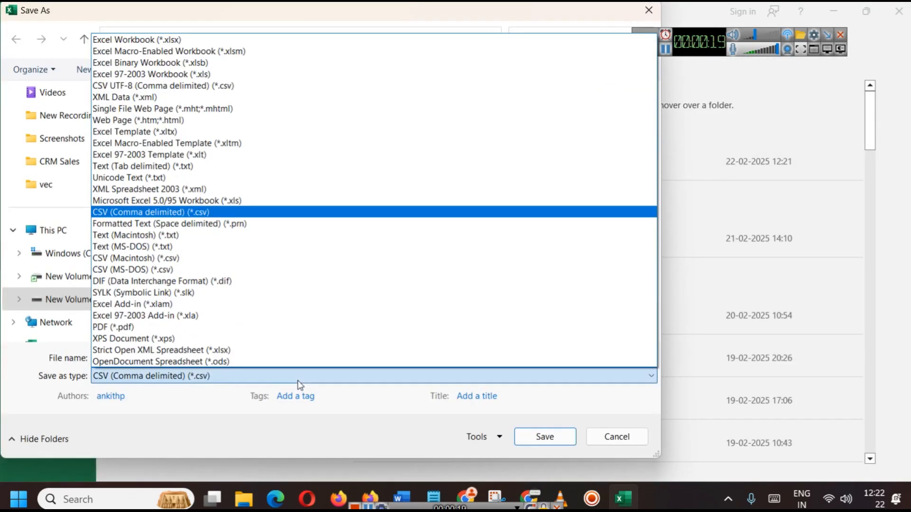
left_click(190, 39)
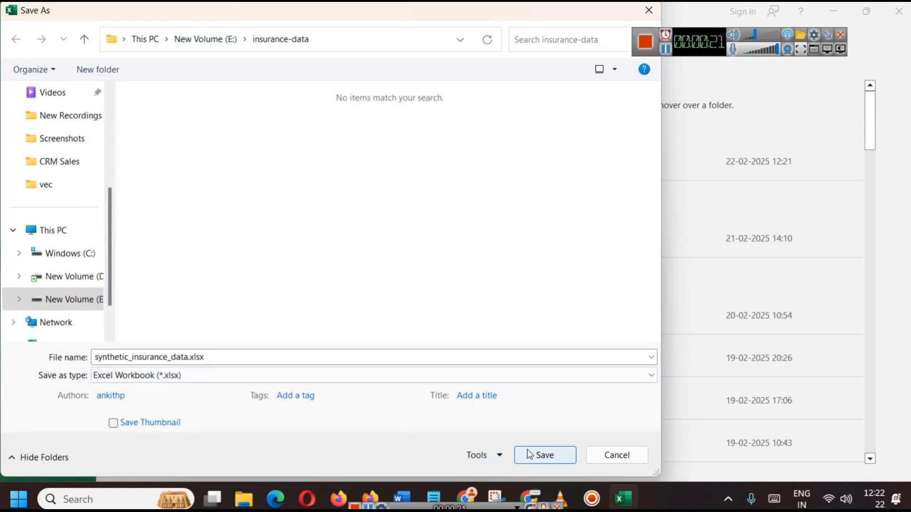
left_click(544, 436)
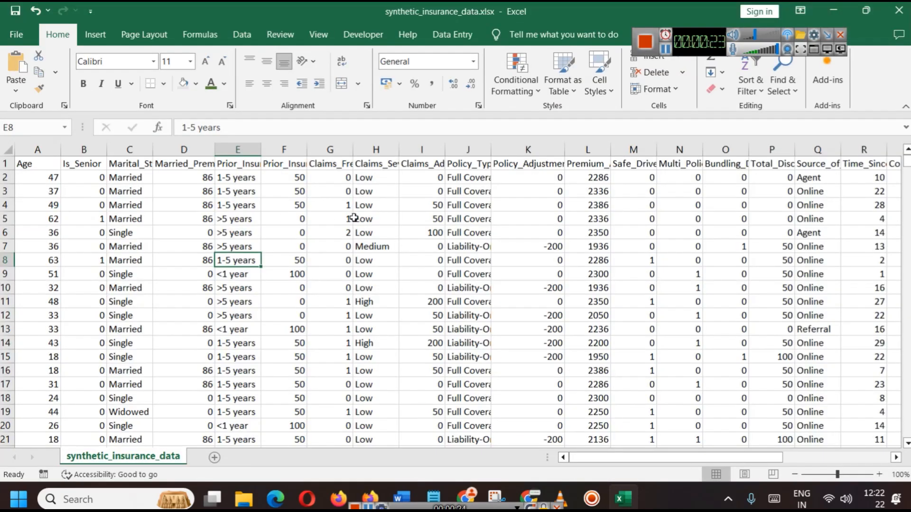
Delete the empty column AB beside the data
left_click(857, 458)
left_click_drag(855, 457, 846, 457)
left_click(550, 232)
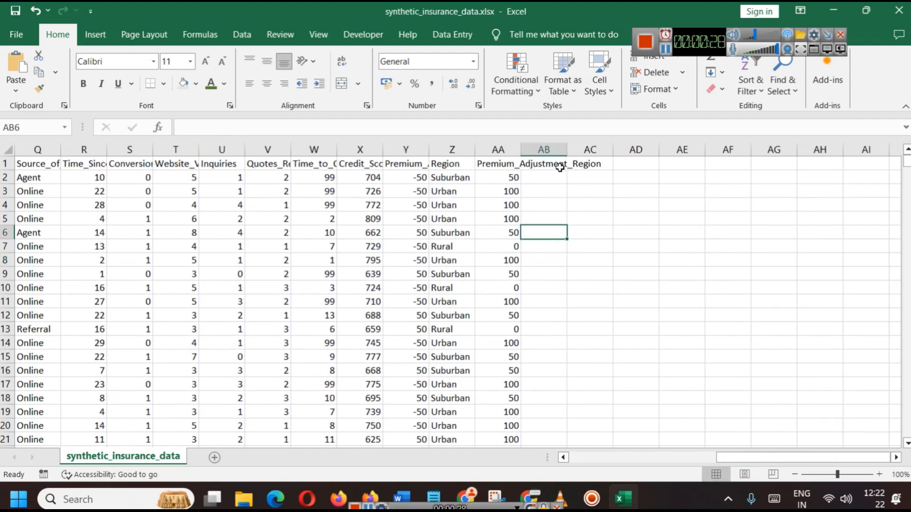
left_click(548, 148)
right_click(549, 147)
left_click(590, 290)
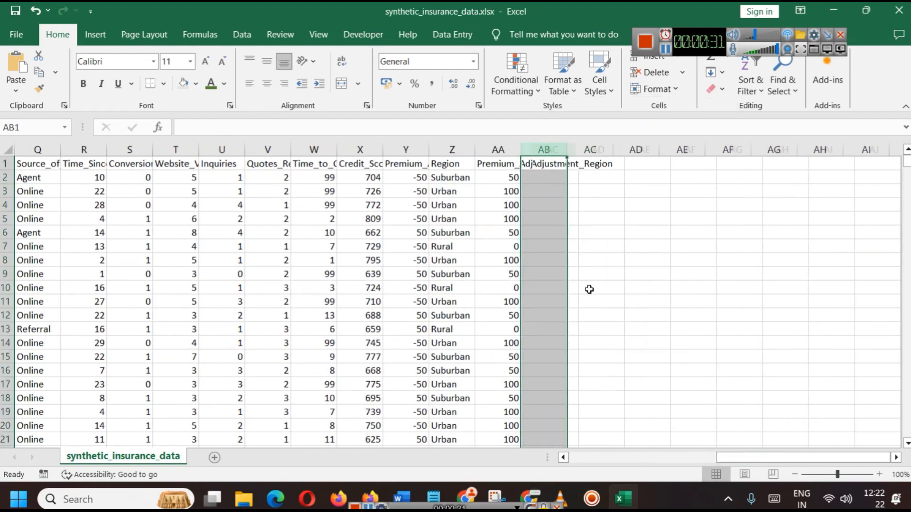
left_click(670, 457)
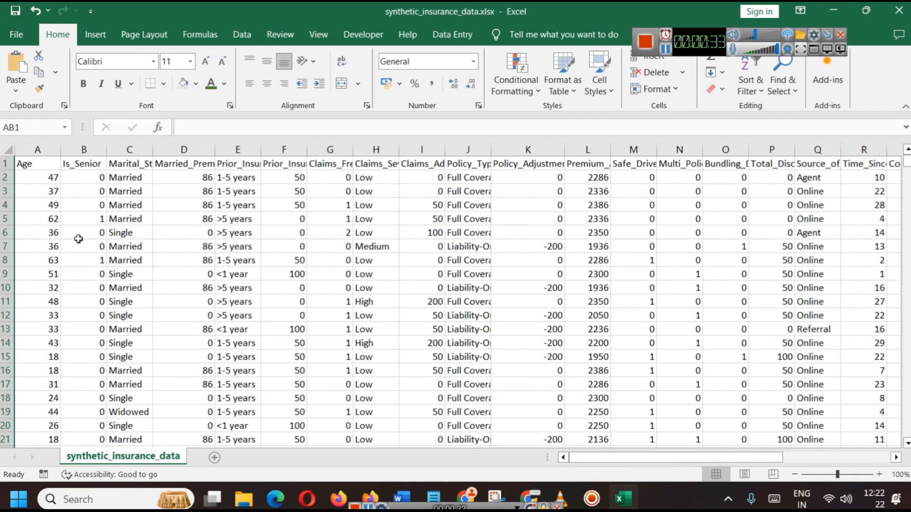
Check the whole sheet and delete another empty column AB past the data
key("ctrl+a")
left_click_drag(661, 458, 770, 457)
left_click(838, 304)
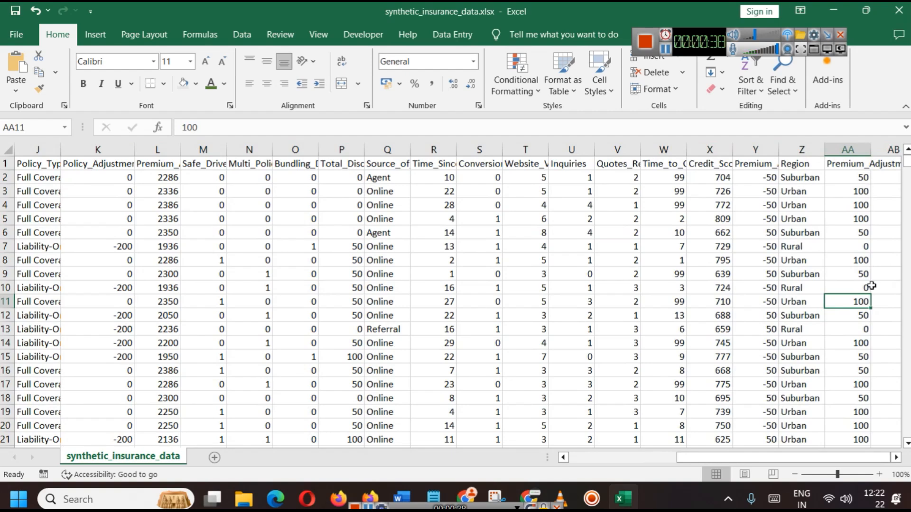
left_click(886, 149)
right_click(886, 149)
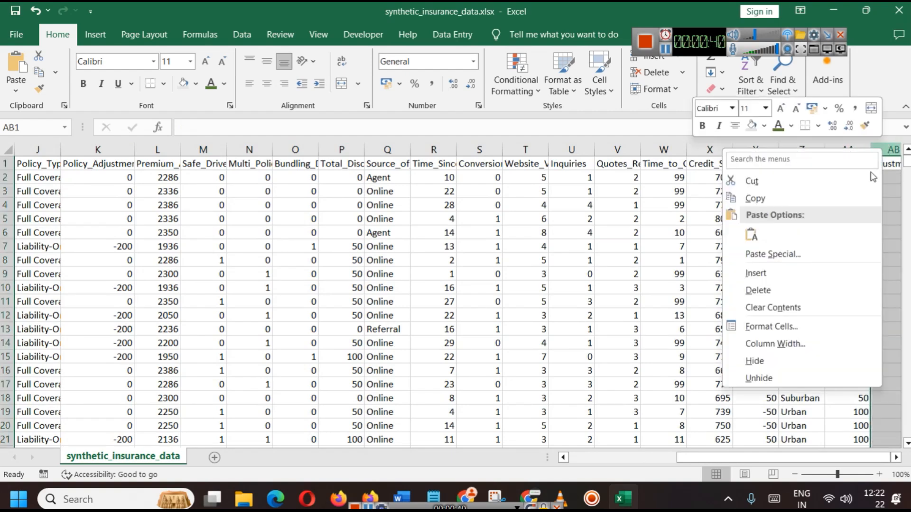
left_click(785, 289)
left_click(437, 229)
Select the data columns A through AA
left_click(407, 149)
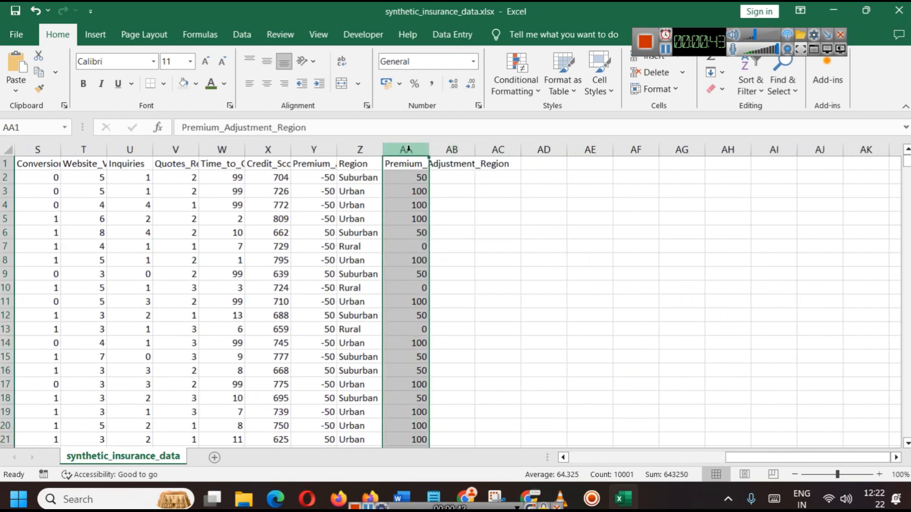
key("ctrl+a")
left_click(553, 287)
left_click_drag(406, 149, 242, 155)
key("ctrl+shift+Left")
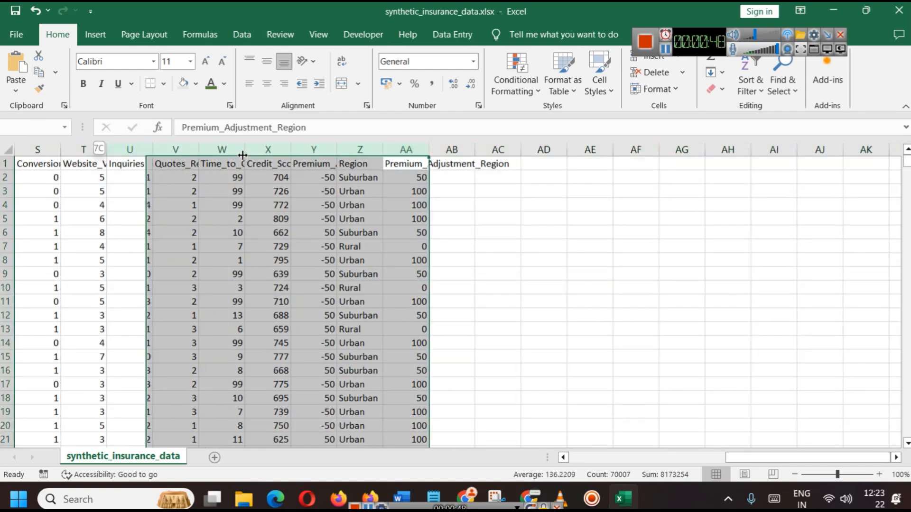
scroll(818, 342, "down", 9)
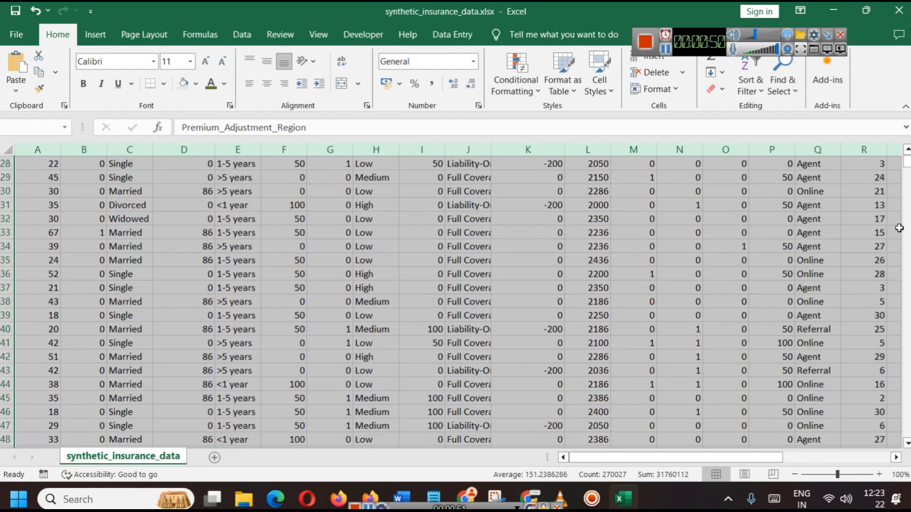
mouse_move(907, 164)
left_mouse_down()
mouse_move(907, 427)
mouse_move(907, 162)
left_mouse_up()
Convert columns A:AA into a banded table with a header row
key("ctrl+t")
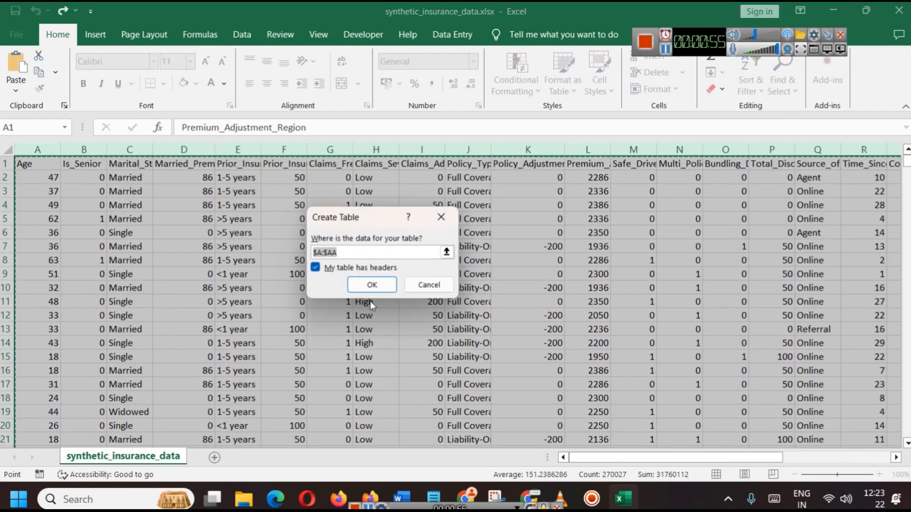
left_click(371, 286)
left_click(745, 461)
left_click_drag(747, 461, 630, 508)
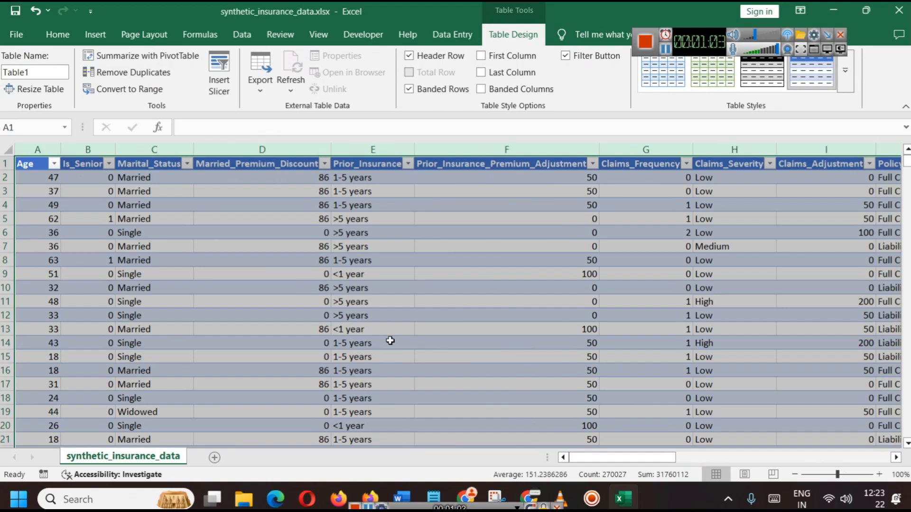
Rename the table from Table1 to insurance
left_click(39, 75)
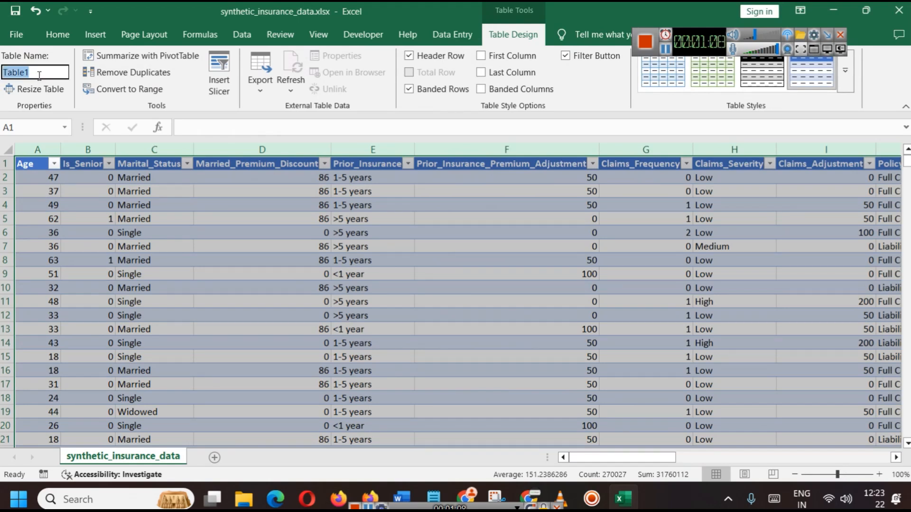
type("insurance")
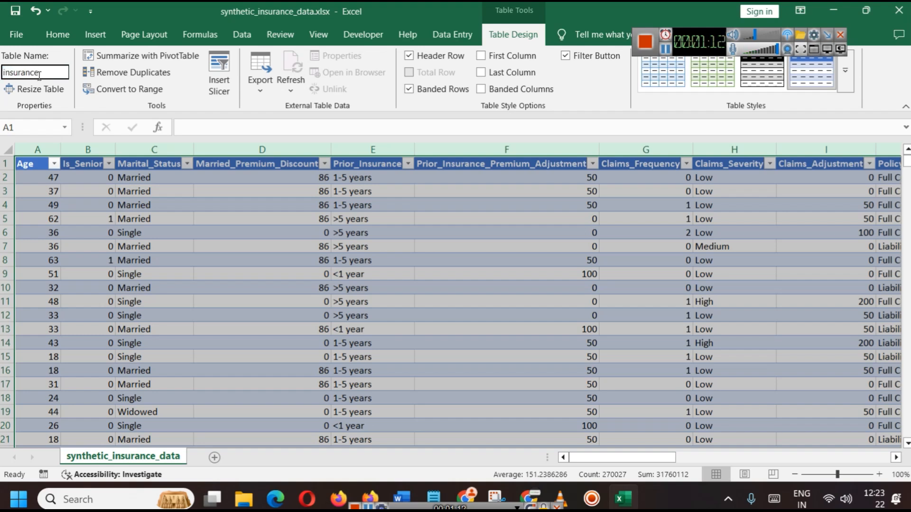
key("Return")
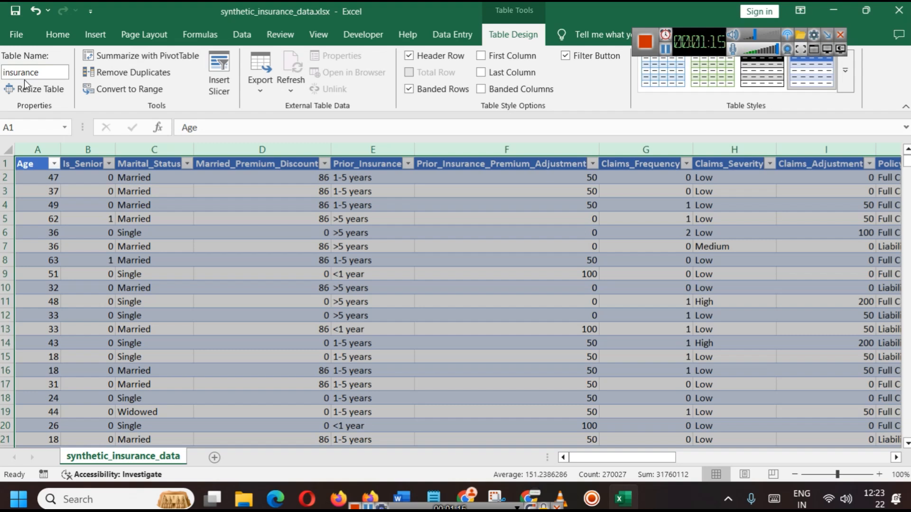
Insert a PivotTable from the insurance table onto a new worksheet
left_click(95, 35)
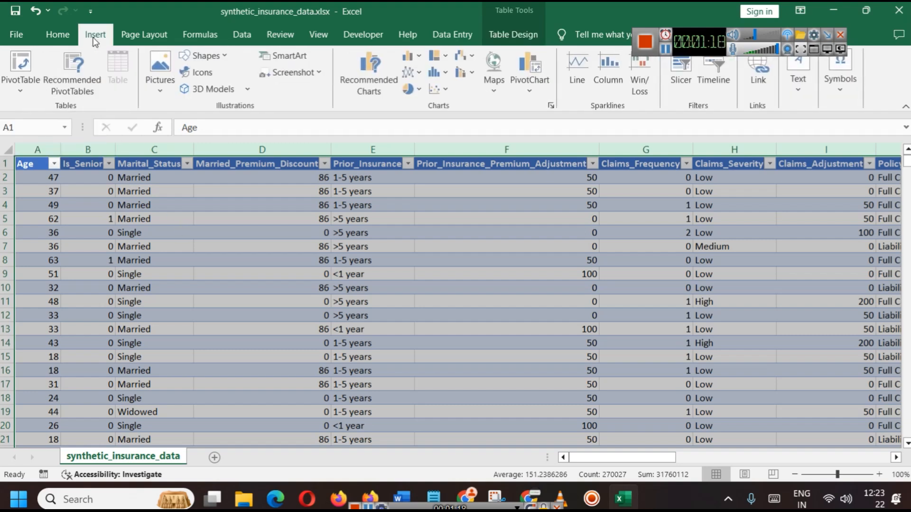
left_click(12, 89)
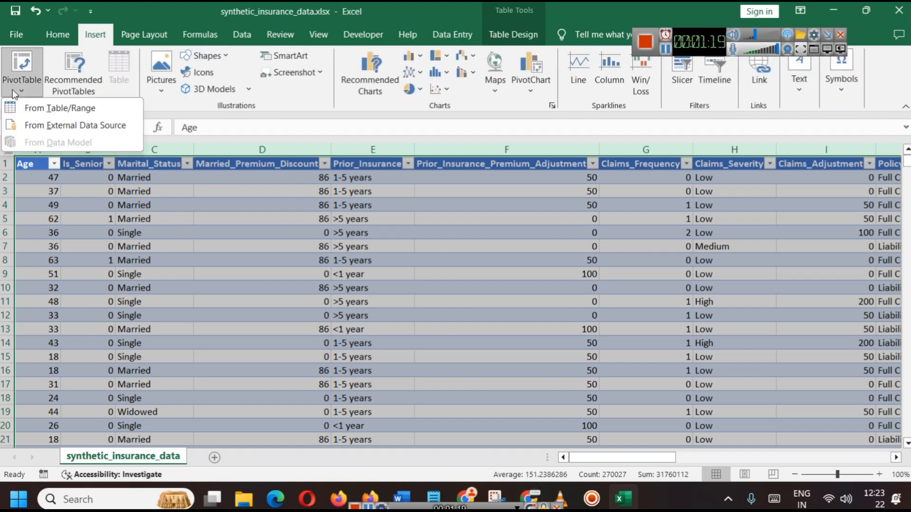
left_click(35, 100)
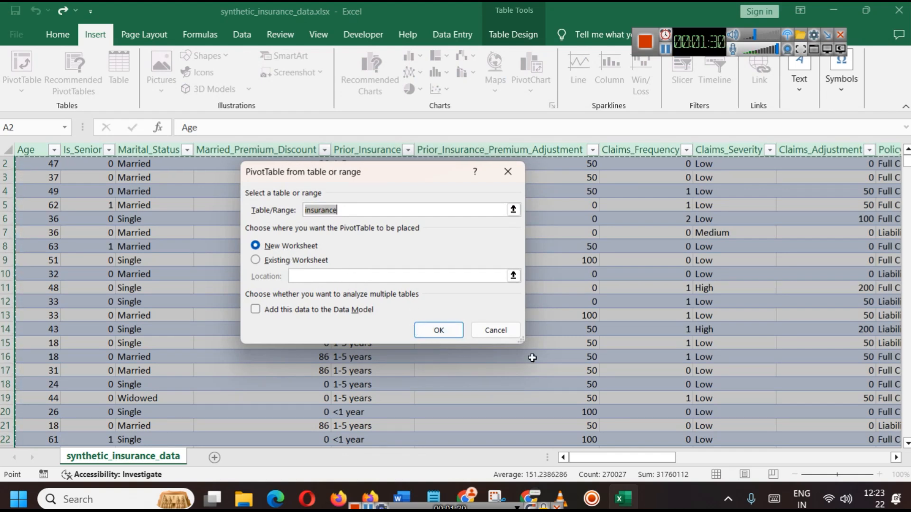
left_click(441, 337)
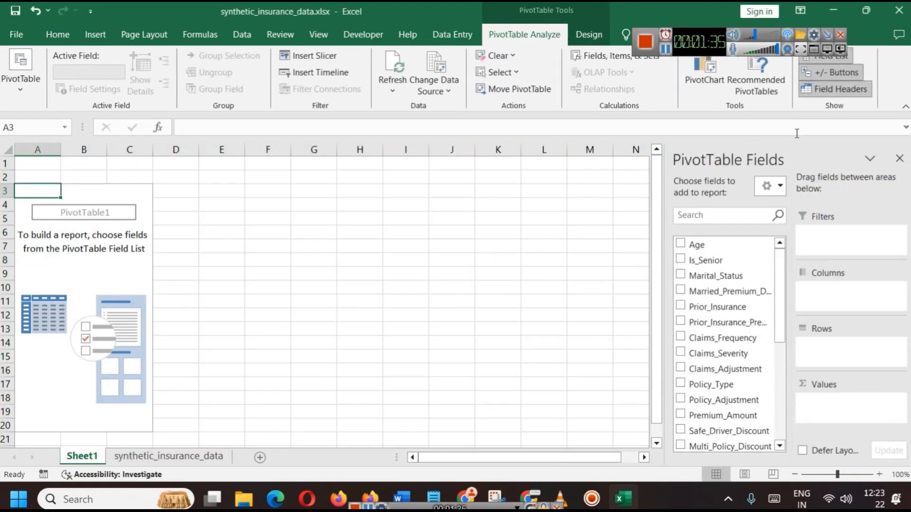
left_click(667, 49)
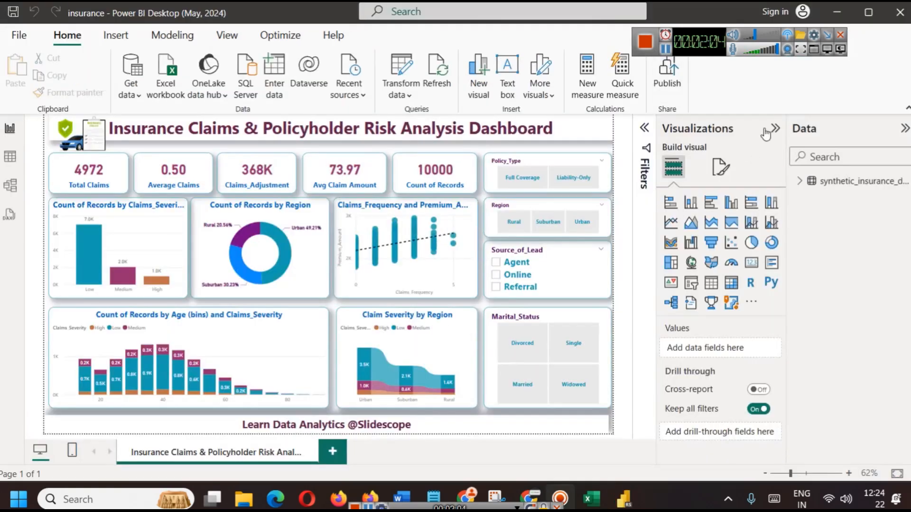
Collapse a side pane to view the reference dashboard fully, then return to Excel
left_click(771, 131)
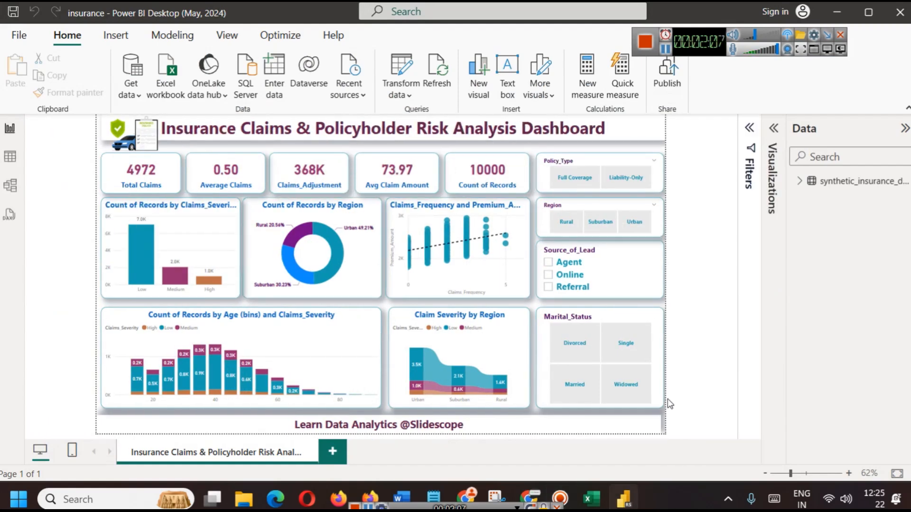
left_click(592, 498)
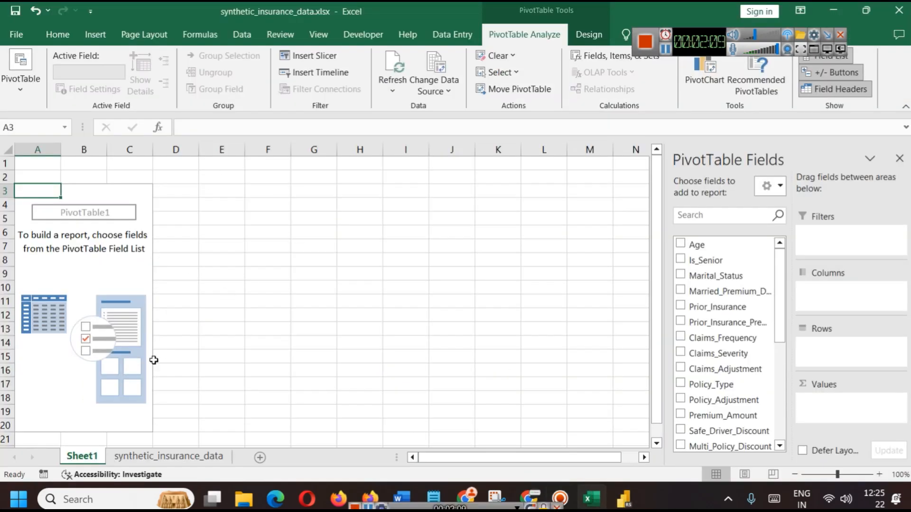
Move the pivot sheet after the data sheet and rename it pivots
left_click_drag(84, 458, 248, 463)
right_click(211, 453)
left_click(246, 316)
type("pivot")
type("s")
left_click(234, 319)
Add a new worksheet named insurance dashboard
left_click(256, 456)
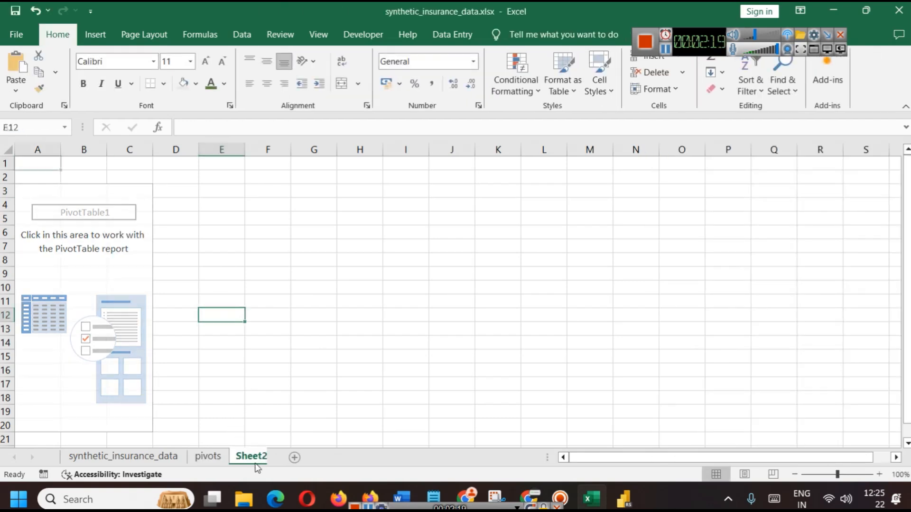
right_click(257, 462)
left_click(278, 318)
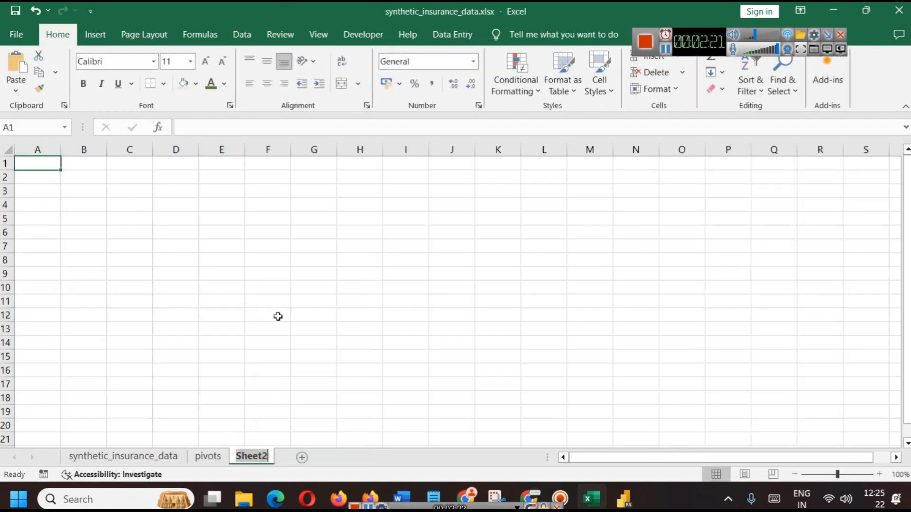
type("dashboard")
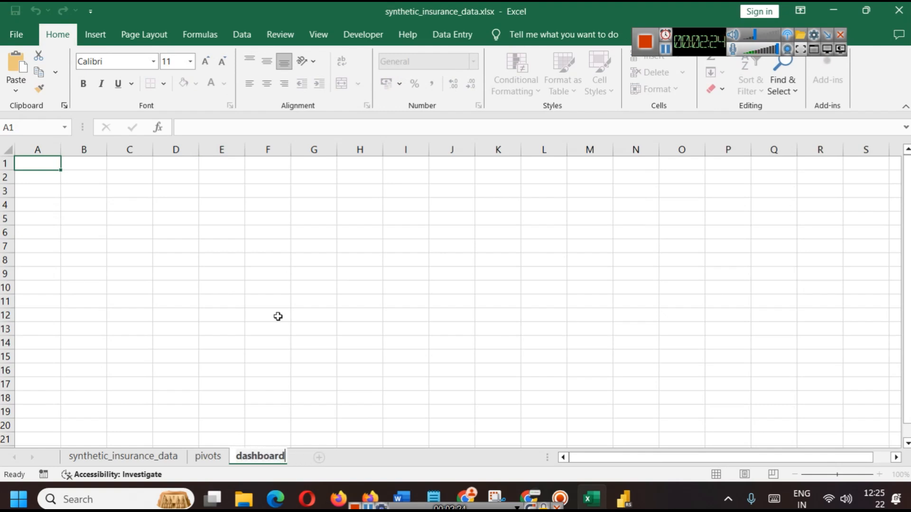
type("insurance")
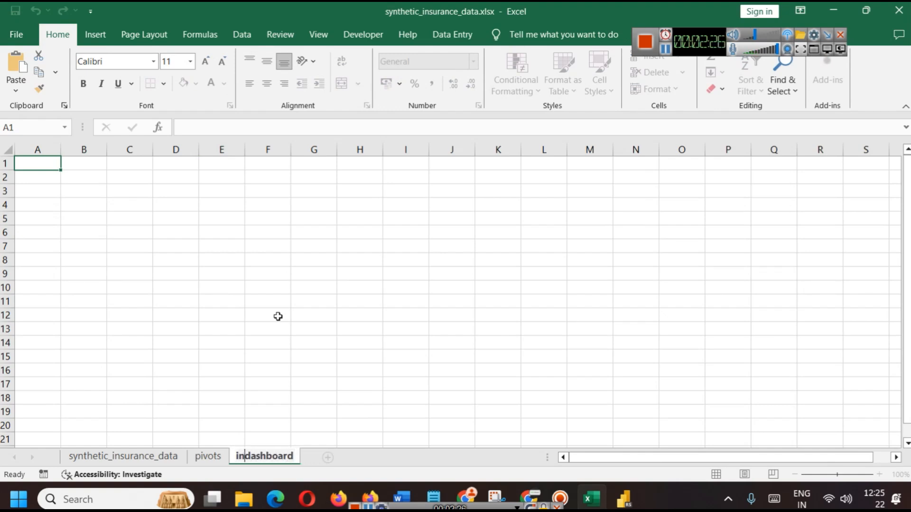
left_click(269, 318)
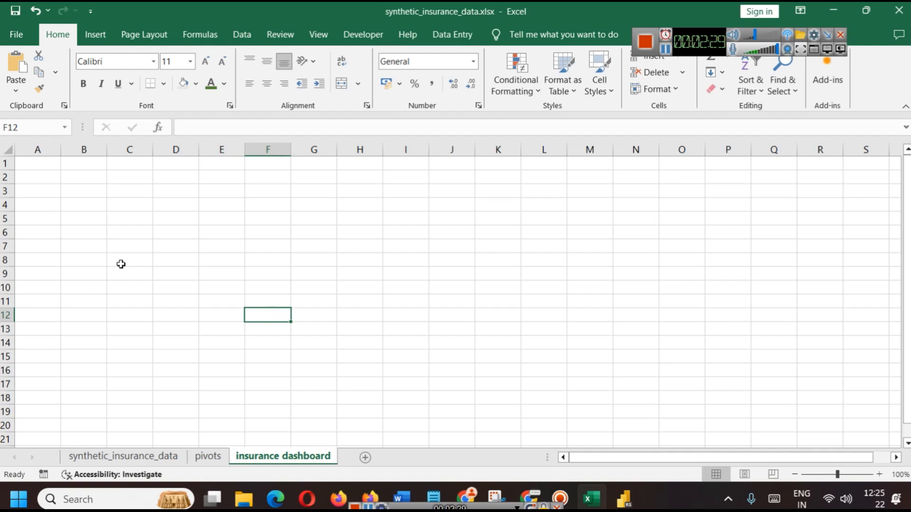
Hide the gridlines on the insurance dashboard sheet, keeping the formula bar visible
key("ctrl+a")
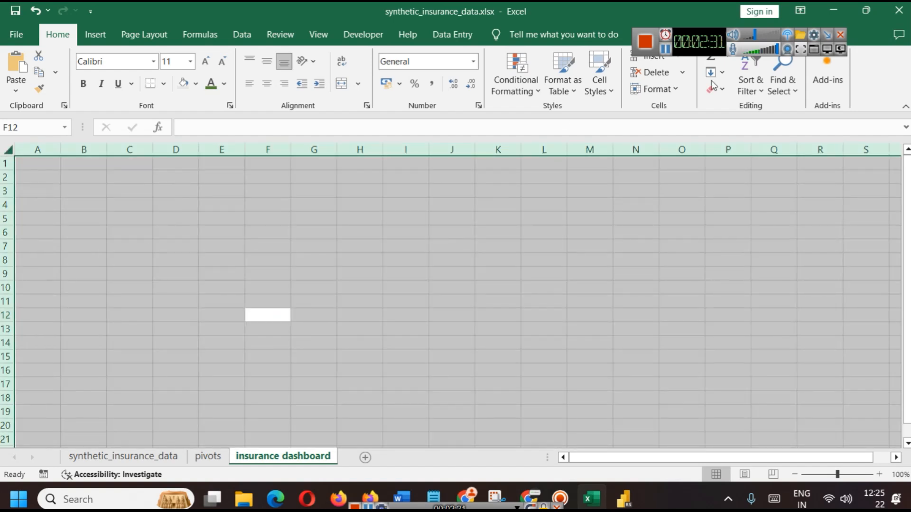
left_click(324, 38)
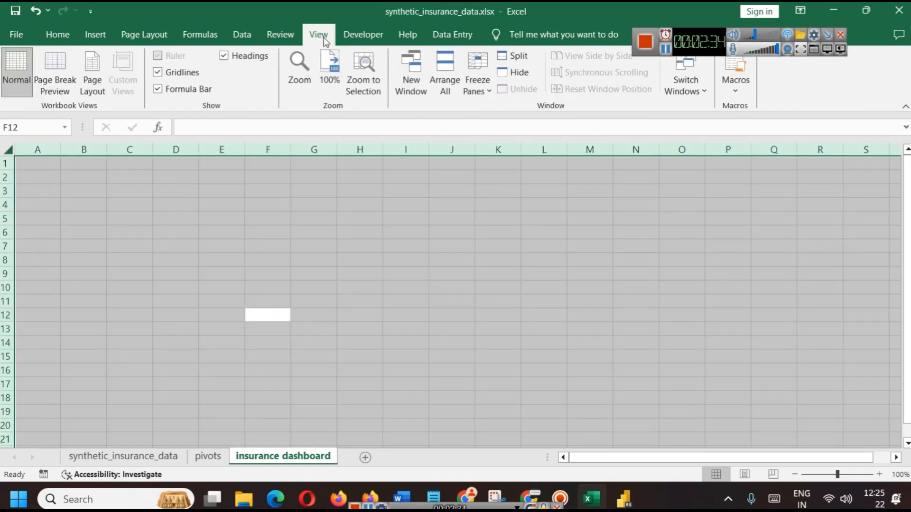
left_click(181, 73)
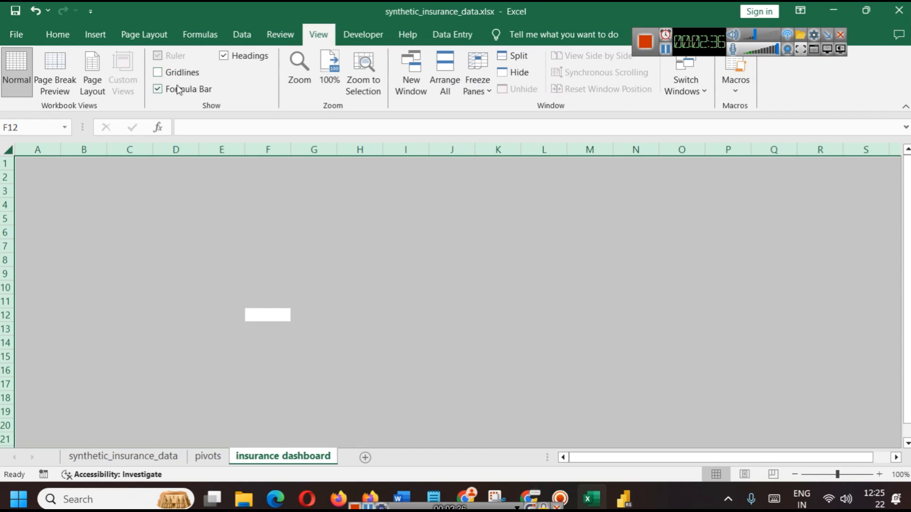
left_click(184, 89)
left_click(185, 89)
left_click(287, 195)
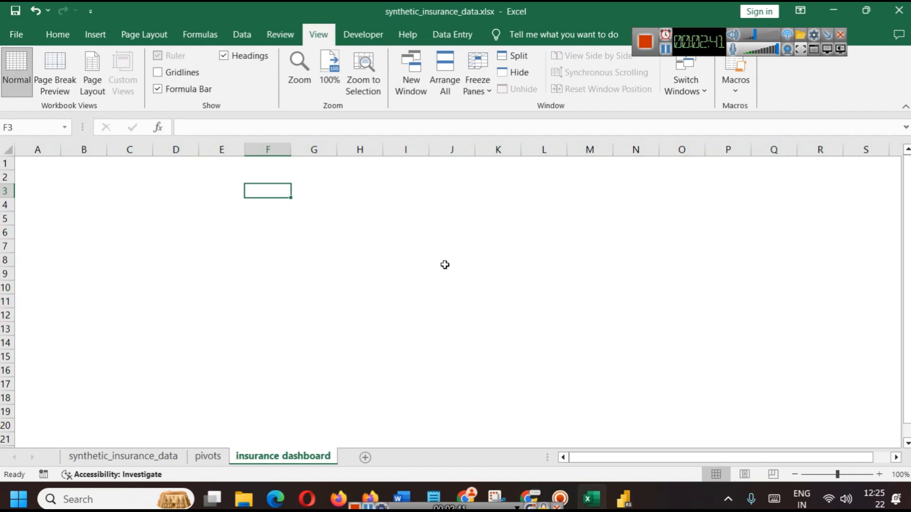
left_click(666, 50)
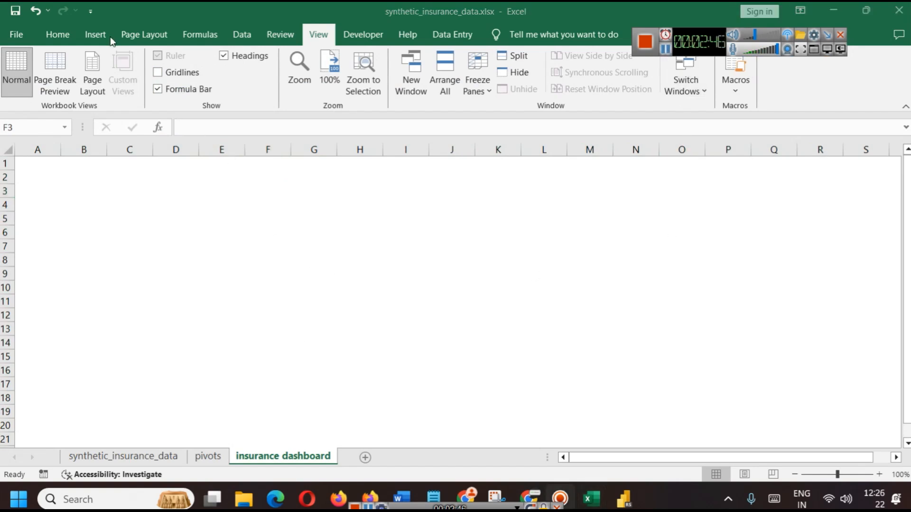
left_click(108, 37)
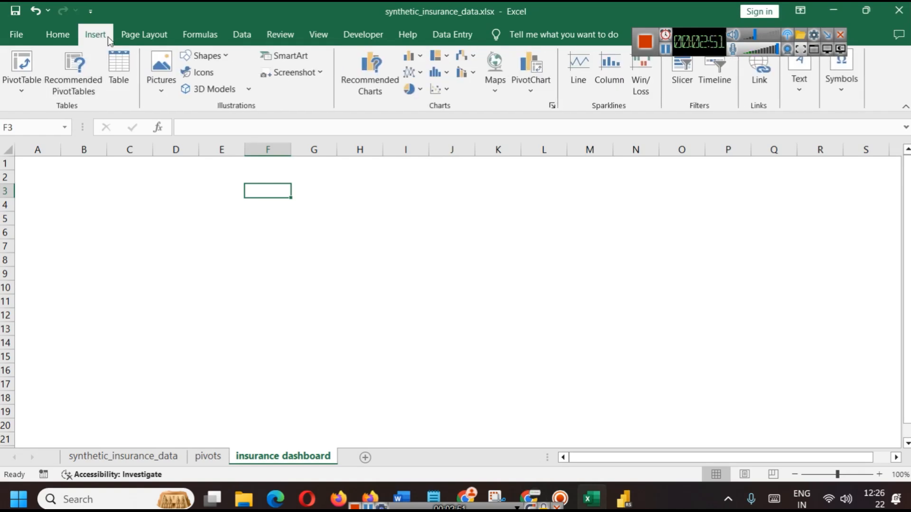
Draw a rounded rectangle banner from A1 to column S, ending at row 4
left_click(222, 56)
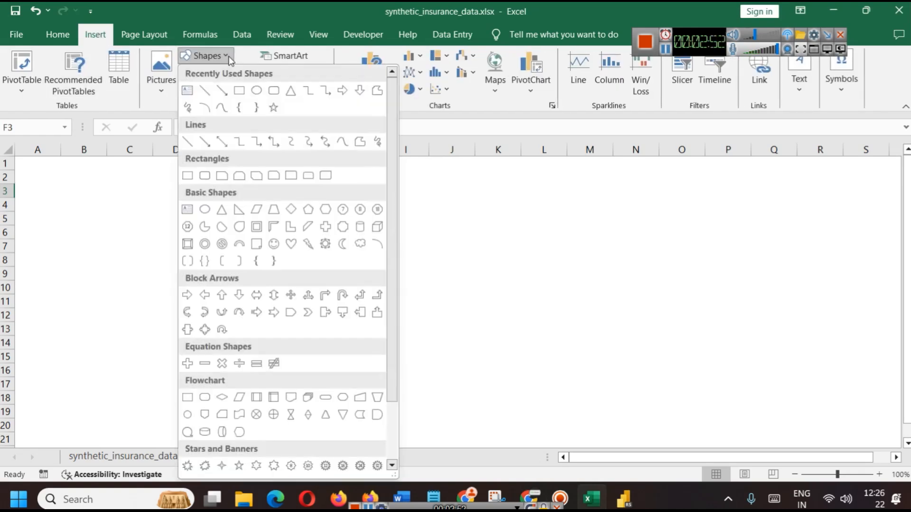
left_click(270, 93)
left_click_drag(25, 162, 896, 231)
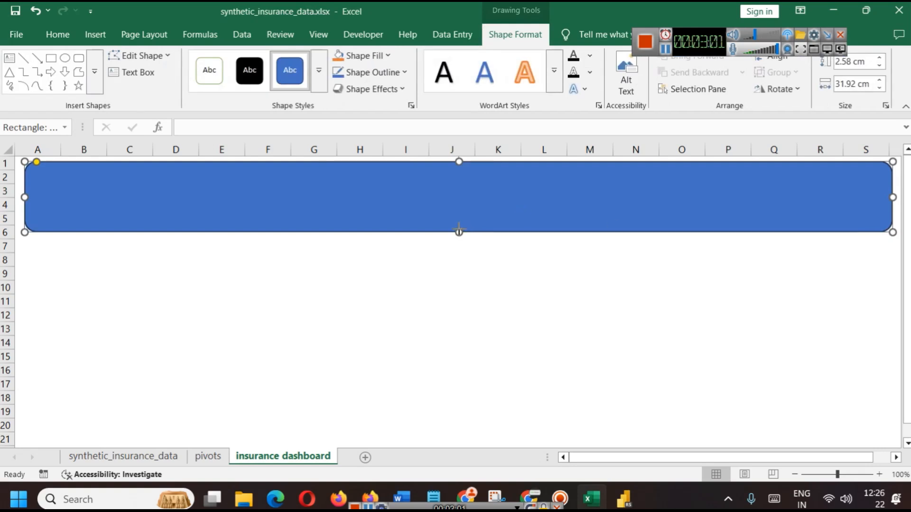
left_click_drag(459, 232, 457, 203)
left_click(517, 288)
Copy the dashboard title from the Power BI report and paste it into the banner
left_click(623, 498)
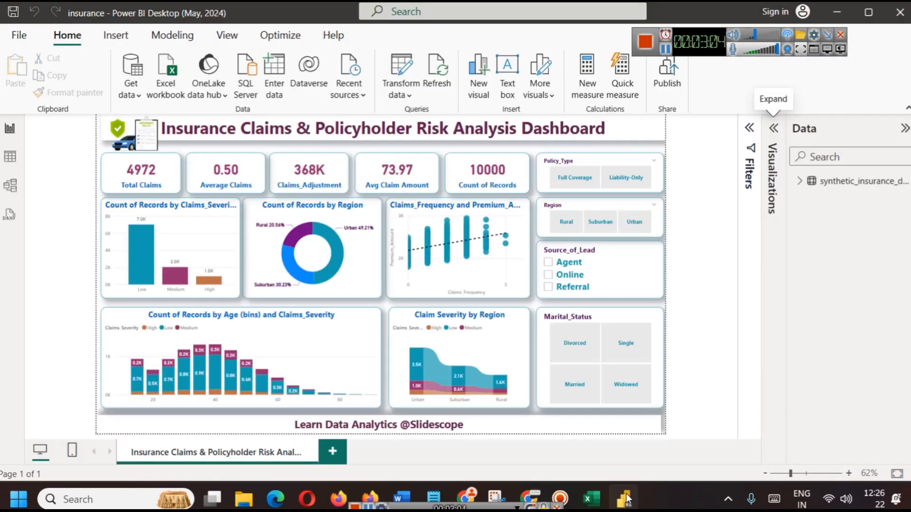
triple_click(227, 128)
key("ctrl+c")
left_click(591, 498)
left_click(404, 186)
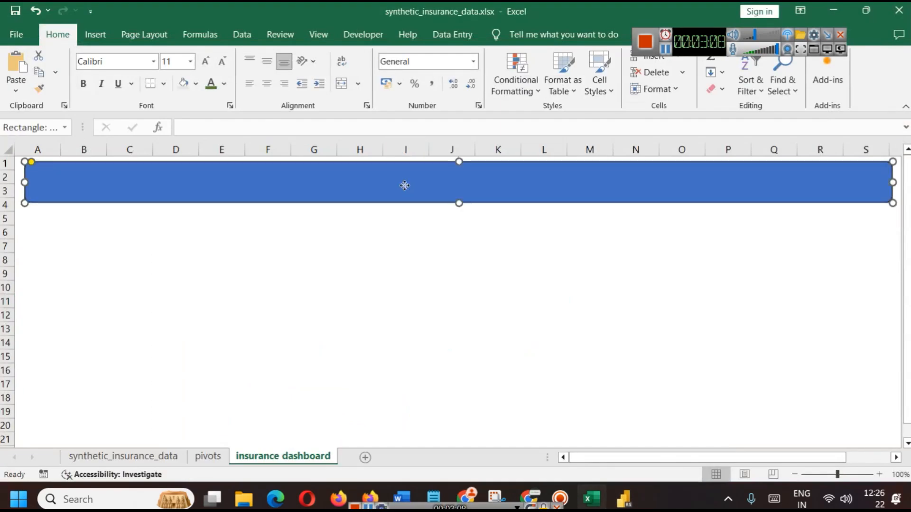
key("ctrl+v")
left_click(381, 244)
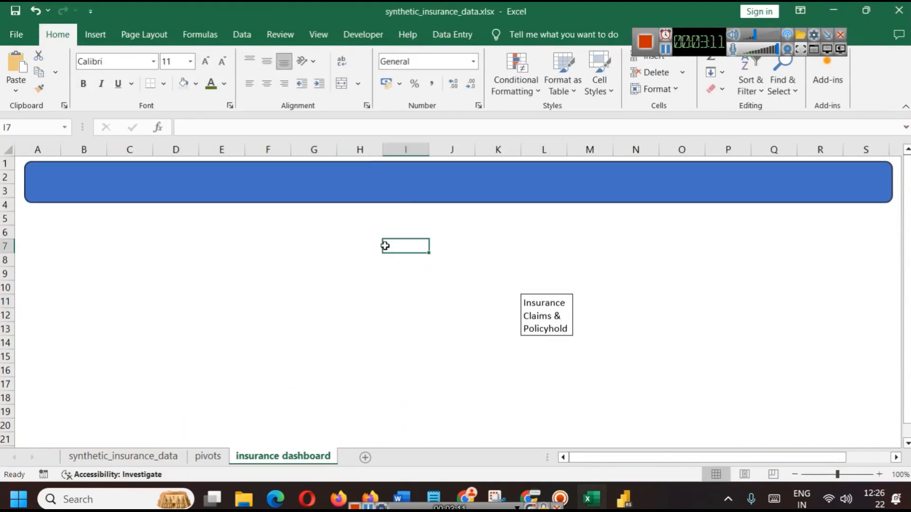
key("ctrl+z")
key("ctrl+v")
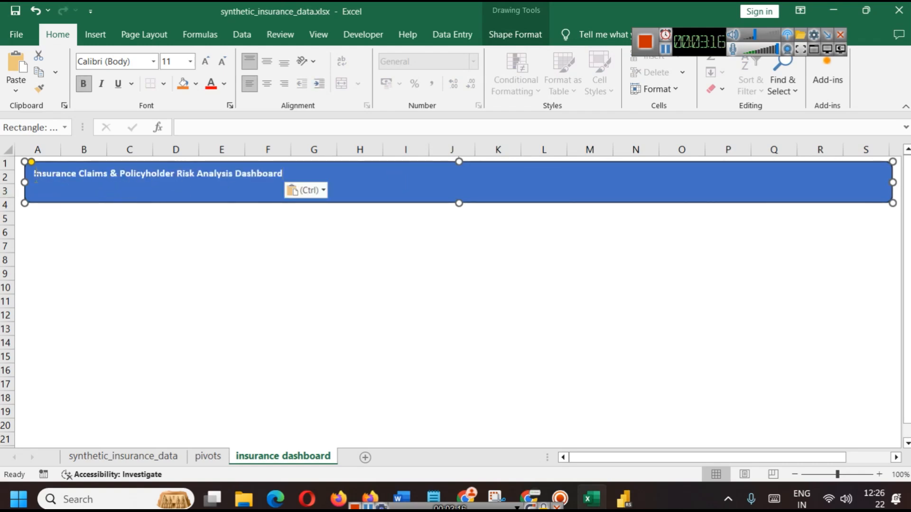
Centre the banner title and enlarge its font to 24 pt
key("ctrl+a")
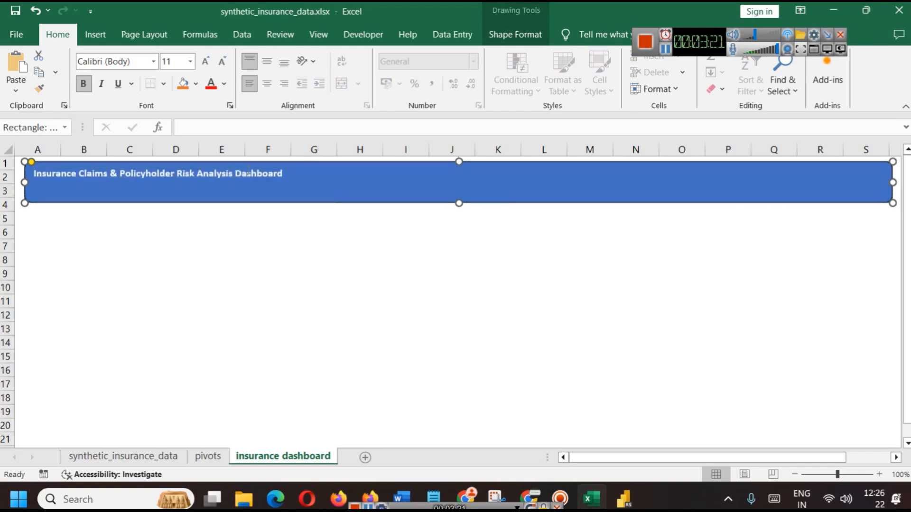
double_click(249, 174)
left_click(322, 146)
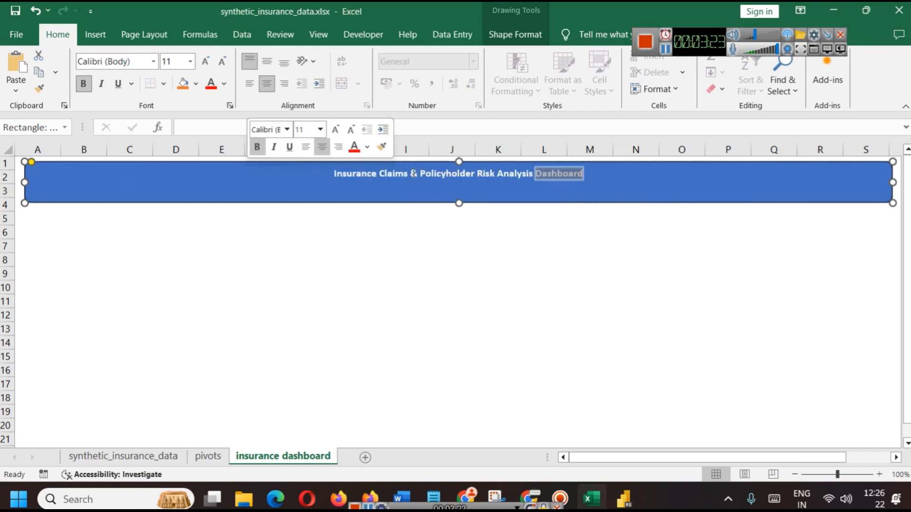
double_click(414, 173)
key("ctrl+a")
key("ctrl+shift+period")
key("ctrl+shift+period")
key("ctrl+shift+period")
key("ctrl+shift+period")
key("ctrl+shift+period")
key("ctrl+shift+period")
key("ctrl+shift+period")
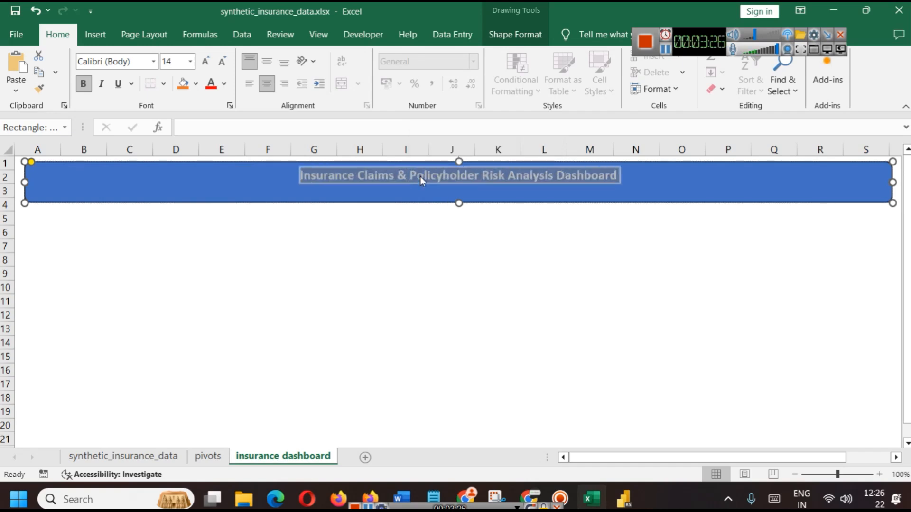
left_click(483, 269)
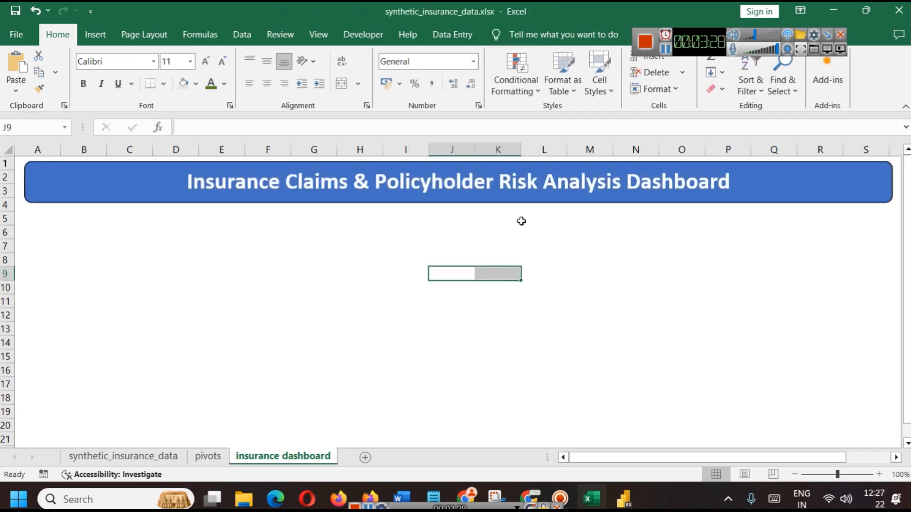
Shorten the banner and reduce the title font to 20 pt
left_click(504, 204)
left_click_drag(459, 205, 460, 196)
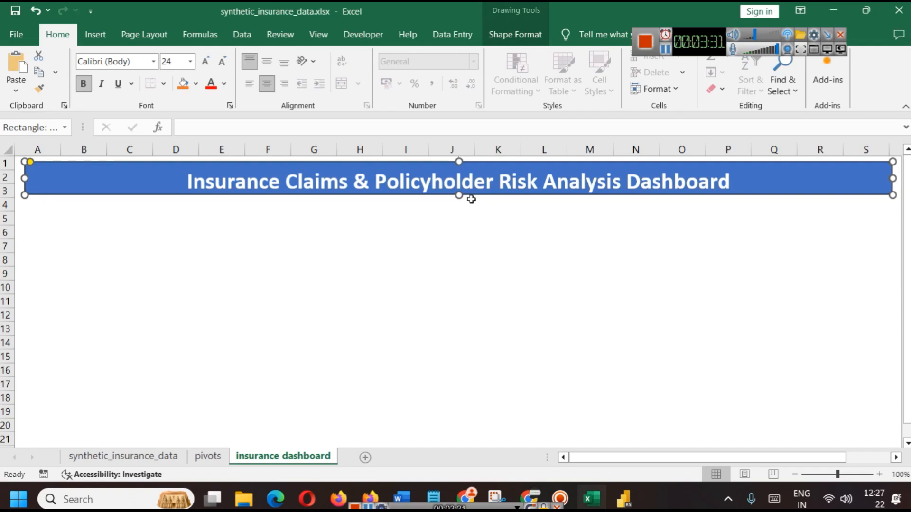
triple_click(468, 184)
key("ctrl+shift+comma")
key("ctrl+shift+comma")
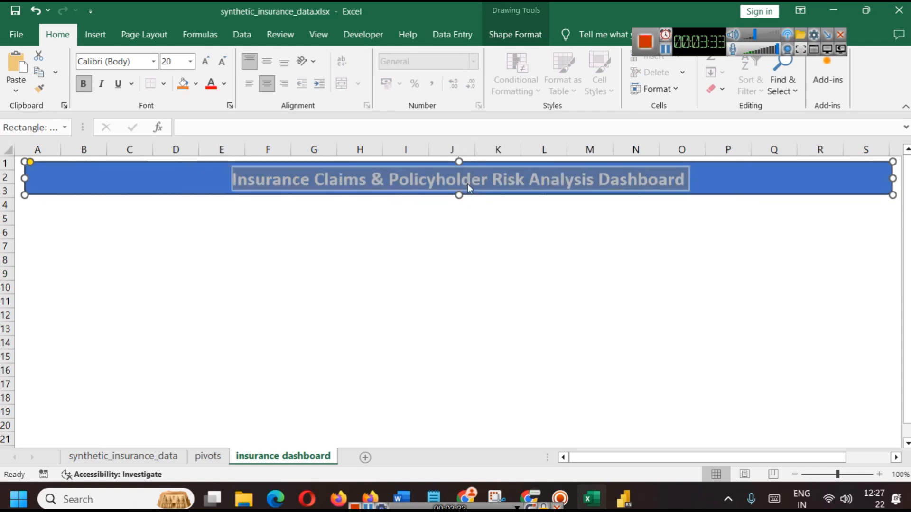
left_click(504, 228)
left_click(773, 182)
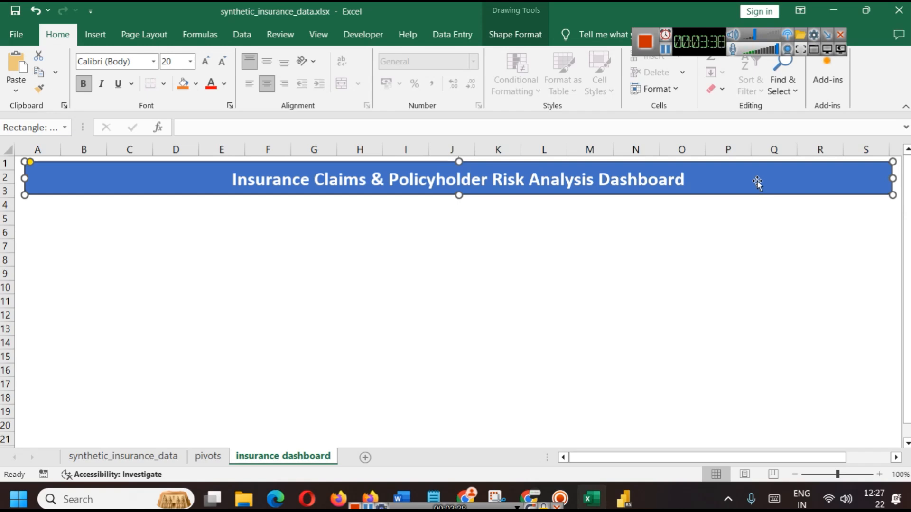
left_click(513, 34)
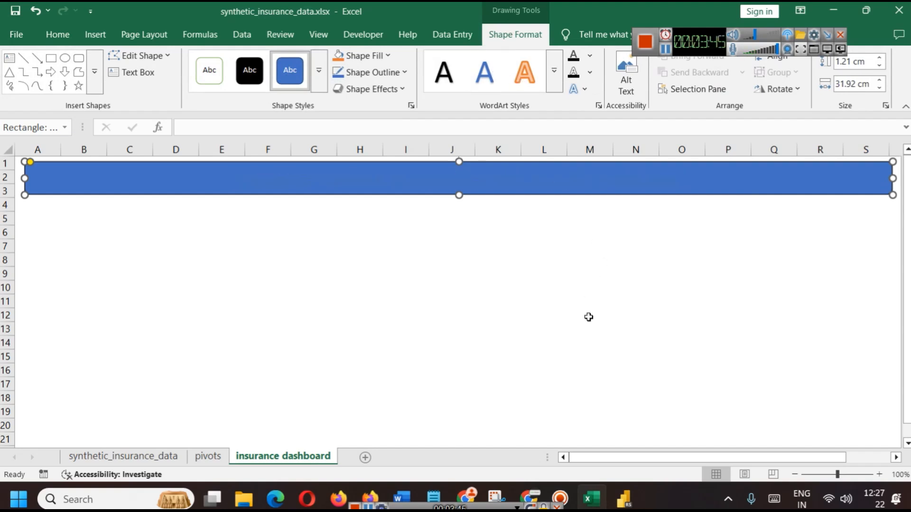
Try a white gradient WordArt style on the title, undo it, and show the Power BI reference dashboard
left_click(553, 71)
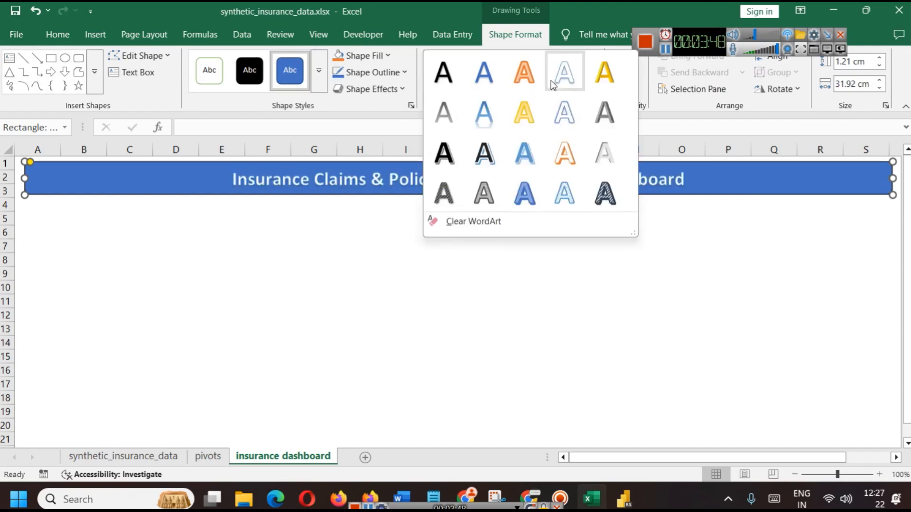
left_click(604, 151)
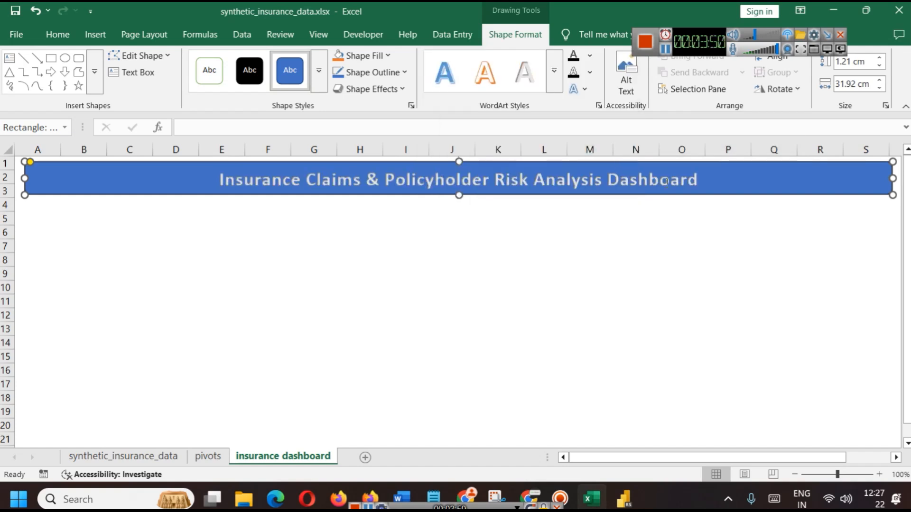
left_click(630, 313)
key("ctrl+z")
key("ctrl+z")
key("ctrl+z")
key("ctrl+z")
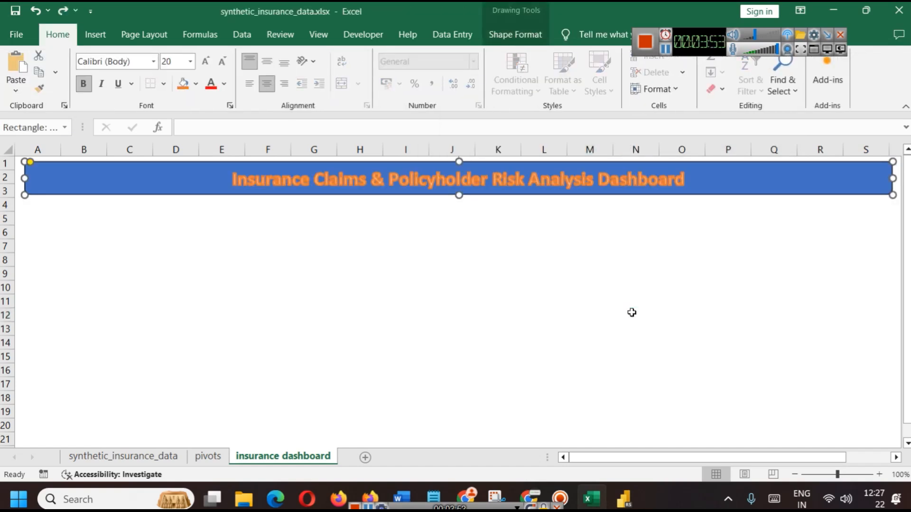
left_click(531, 246)
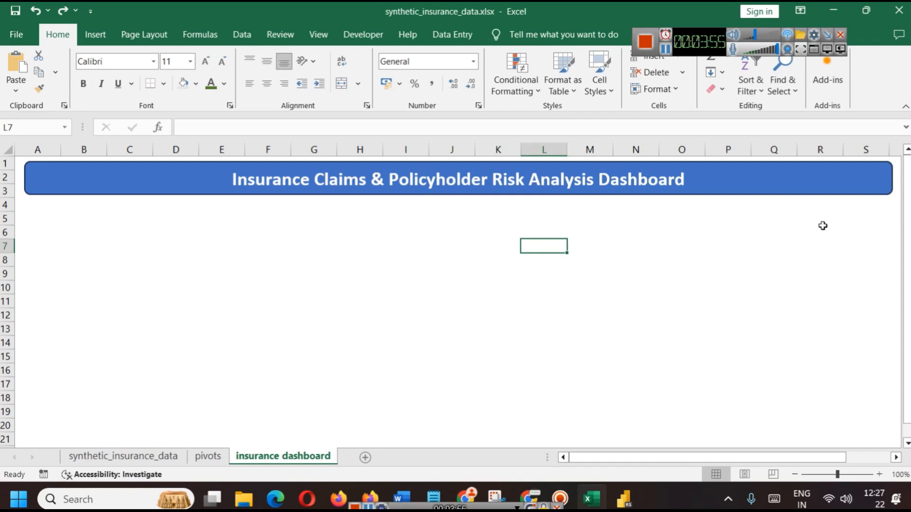
key("ctrl+z")
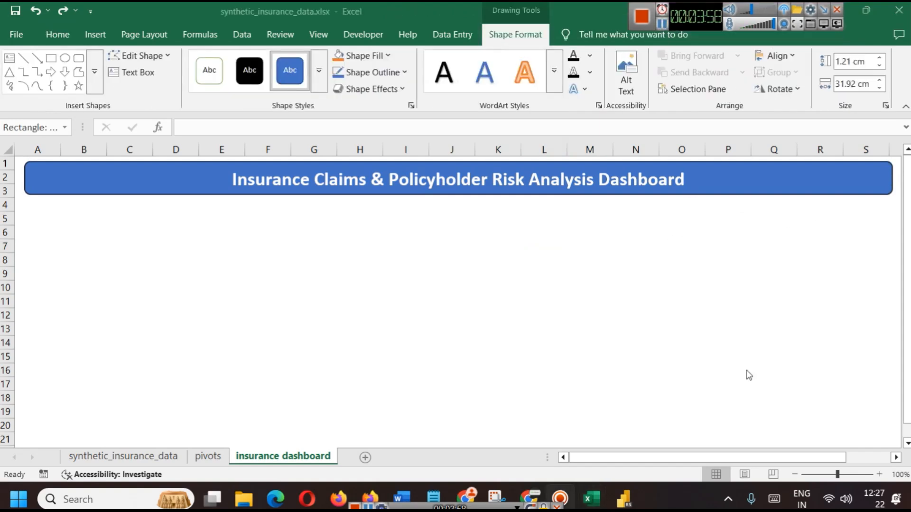
left_click(631, 498)
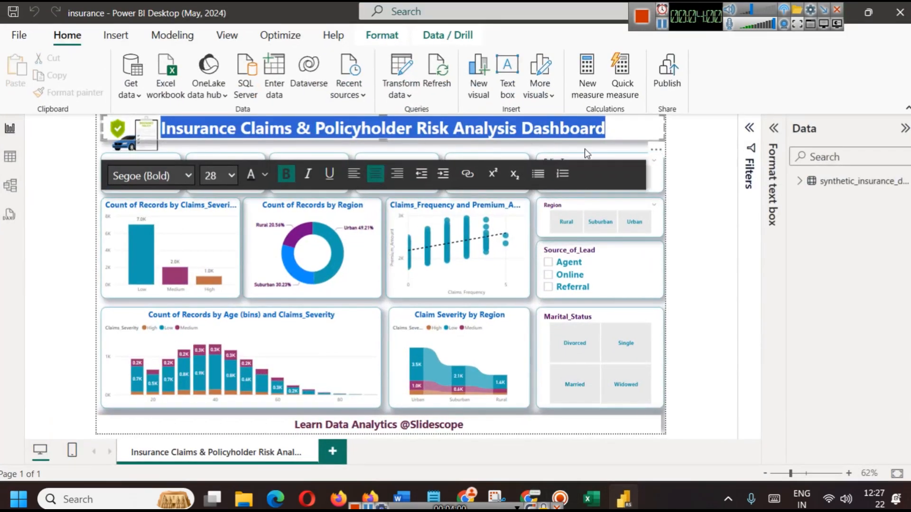
Give the title banner an outer drop shadow
left_click(631, 498)
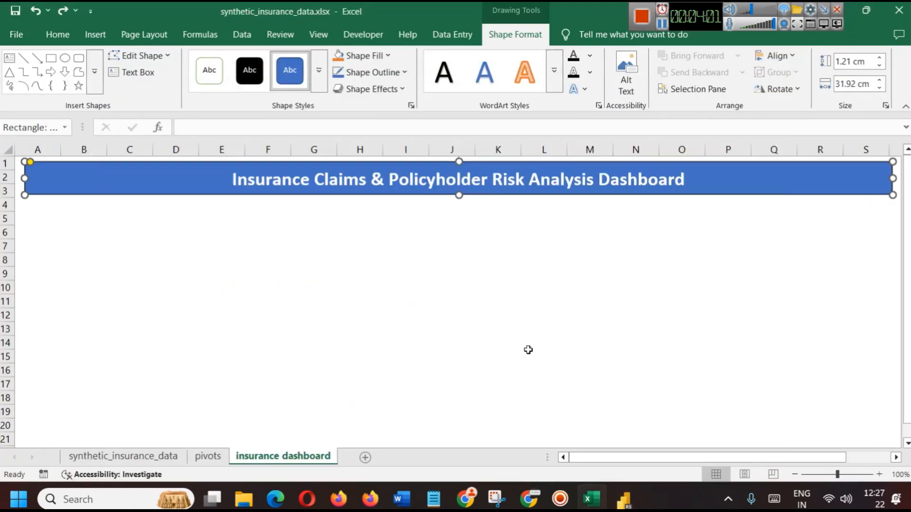
left_click(402, 89)
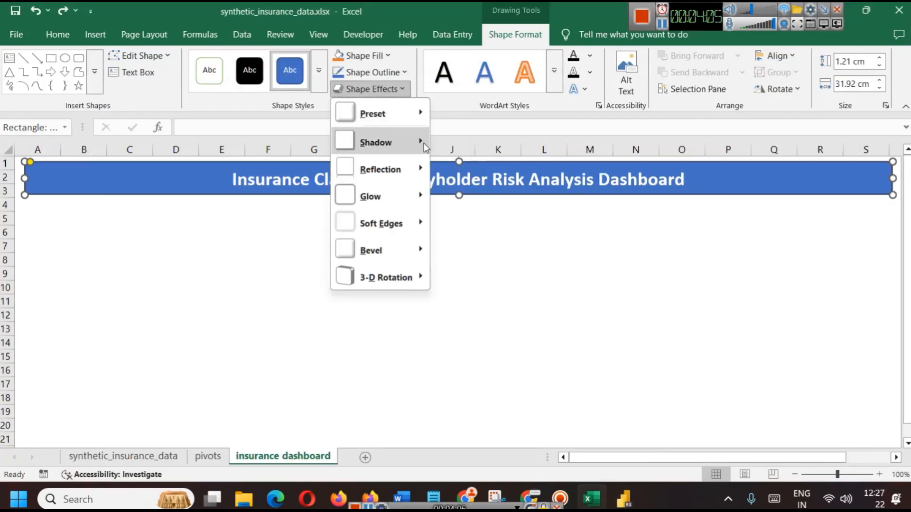
mouse_move(424, 143)
left_click(481, 211)
left_click(641, 288)
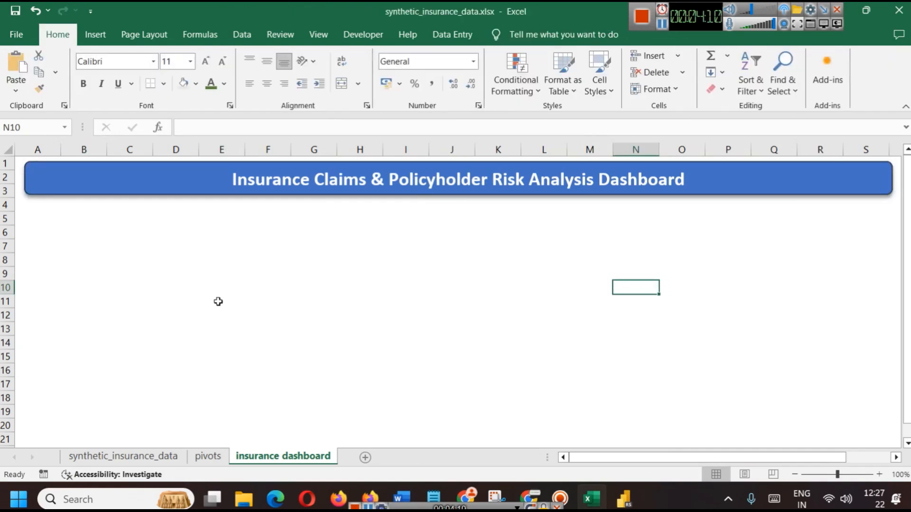
Shrink the title text to 18 pt
left_click(167, 179)
triple_click(464, 176)
key("ctrl+shift+less")
left_click_drag(462, 177, 498, 373)
left_click(513, 333)
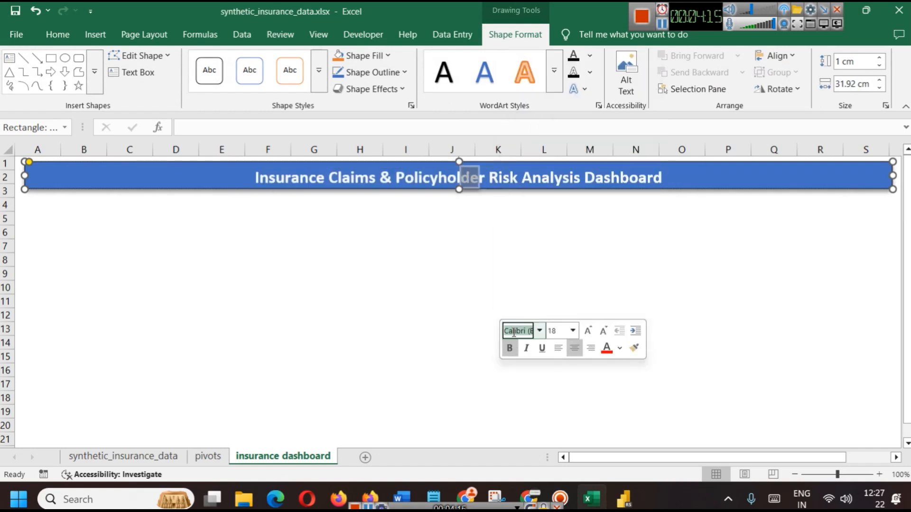
left_click(481, 275)
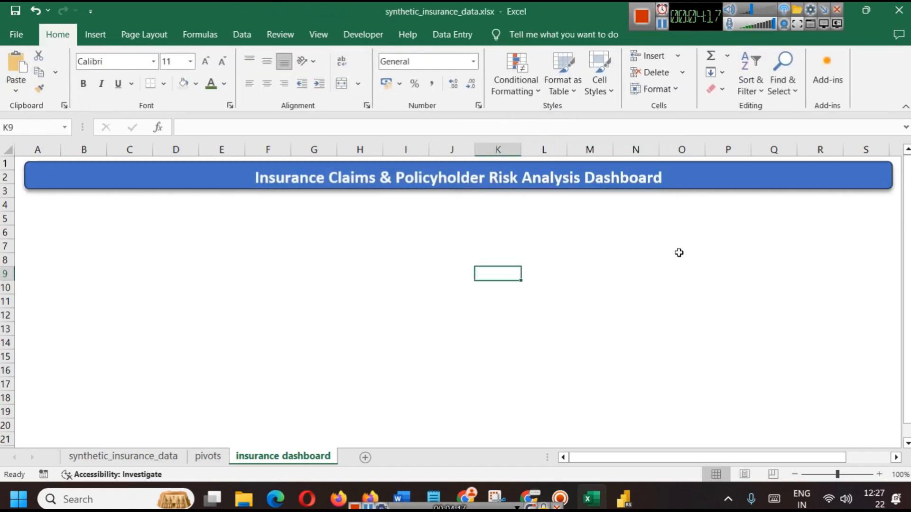
left_click(645, 289)
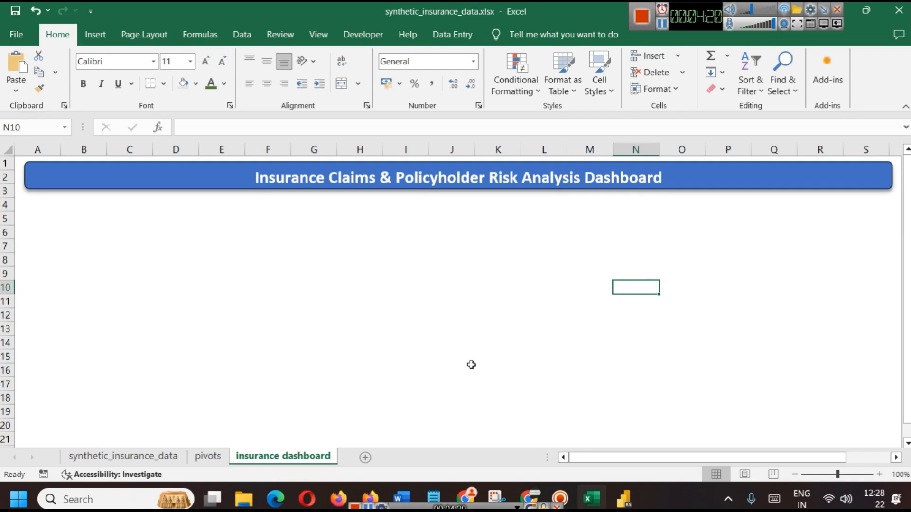
Fill the title banner with dark purple
left_click(144, 178)
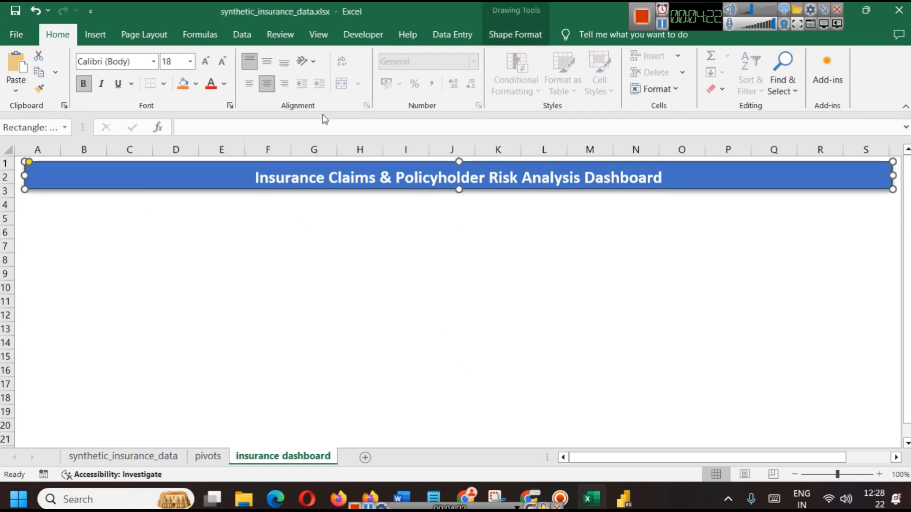
left_click(517, 35)
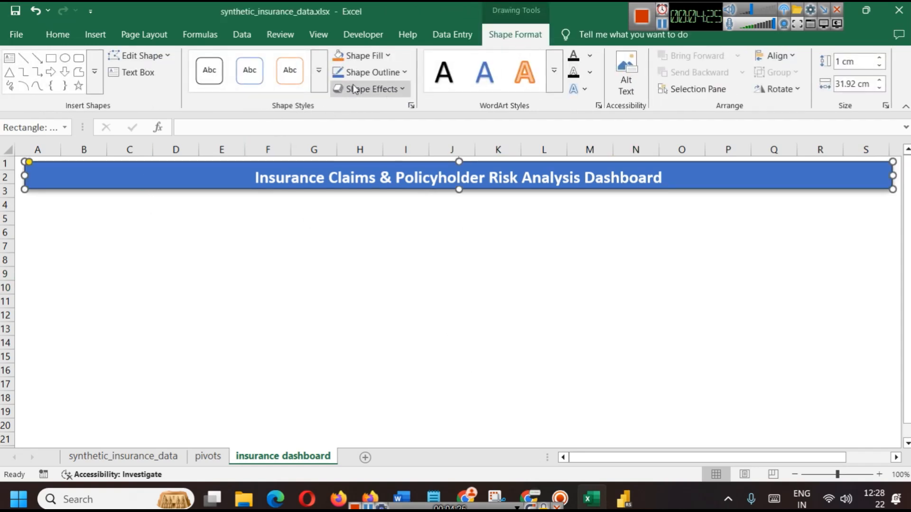
left_click(388, 56)
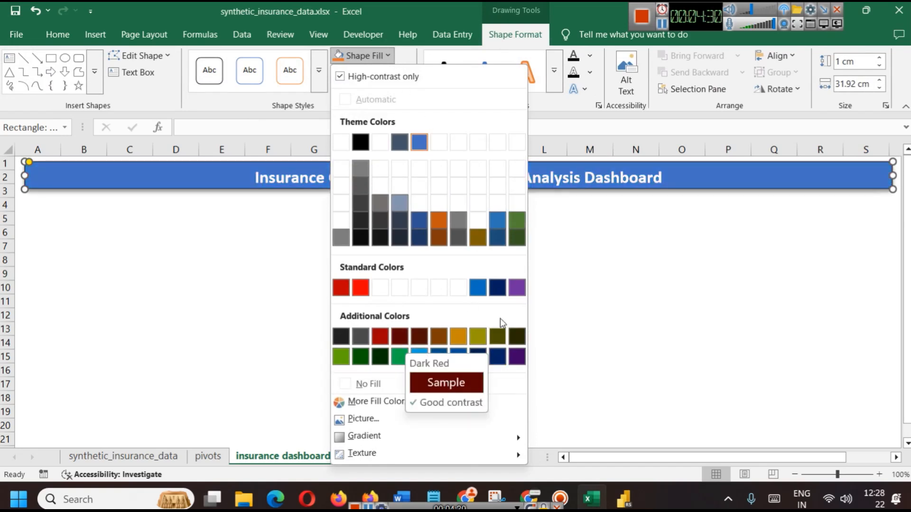
left_click(521, 359)
left_click(545, 272)
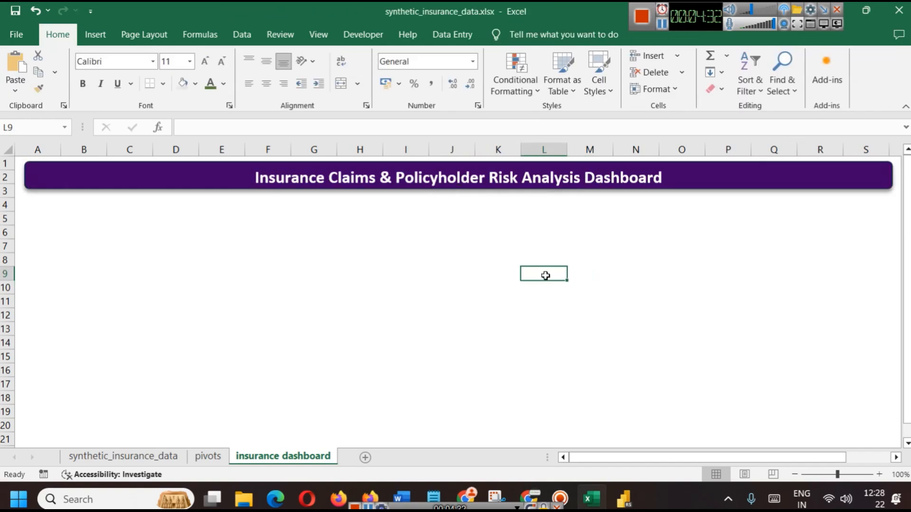
left_click(682, 357)
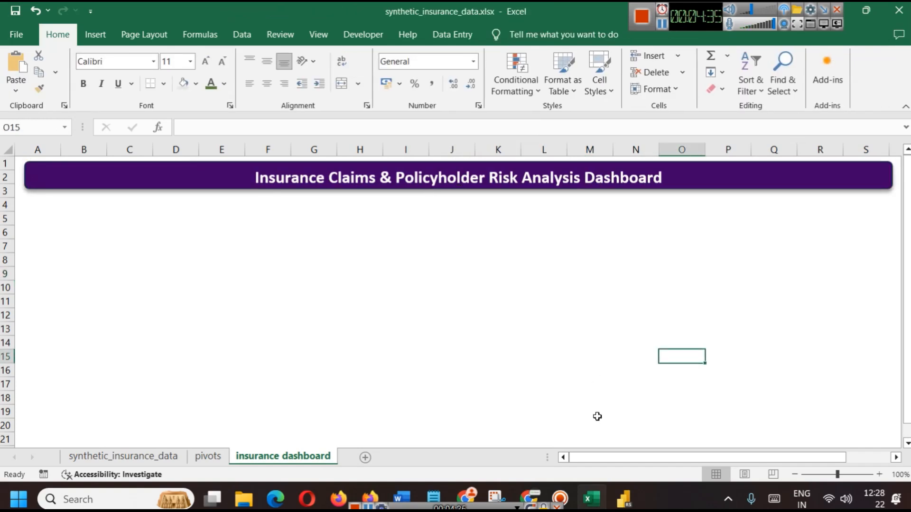
left_click(624, 498)
Exit the Power BI title text box and open Excel's pivots sheet
left_click(689, 242)
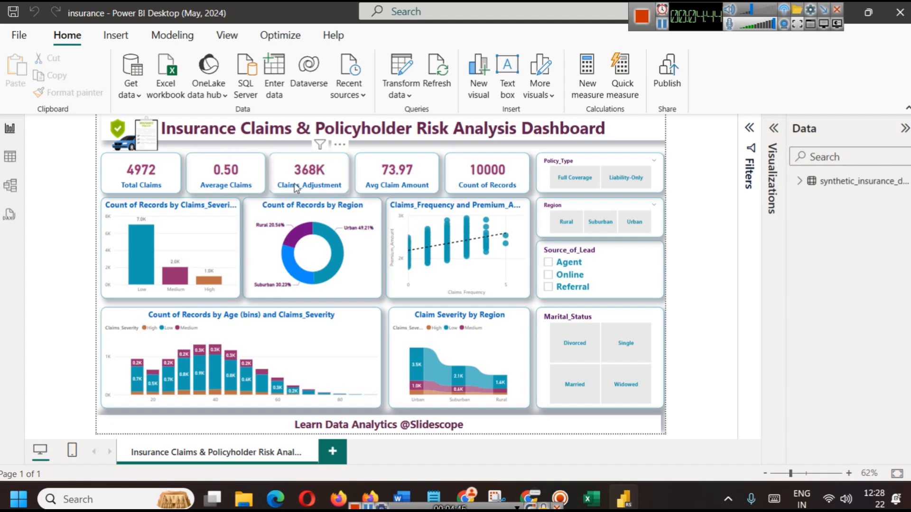
left_click(590, 499)
left_click(207, 456)
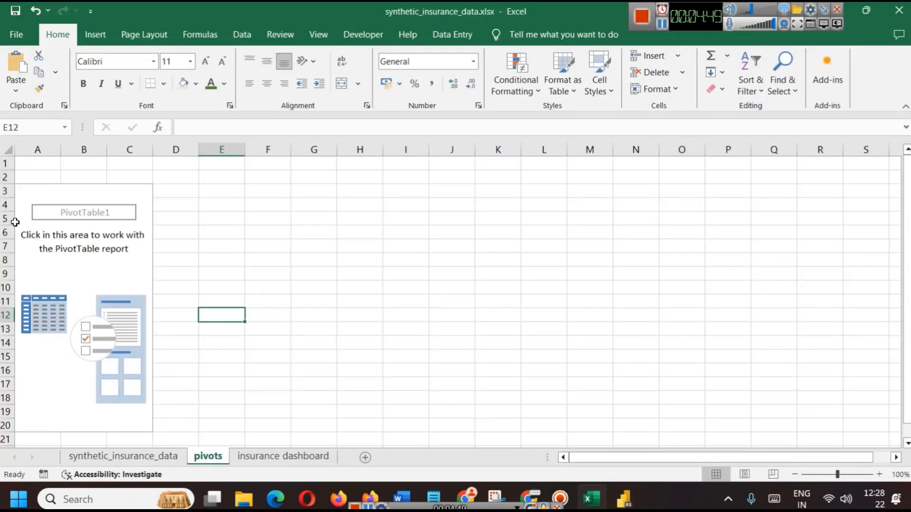
Show PivotTable1's field list and scroll through the available fields
left_click(30, 201)
scroll(737, 308, "down", 5)
scroll(736, 409, "up", 5)
scroll(717, 278, "down", 3)
scroll(718, 278, "up", 3)
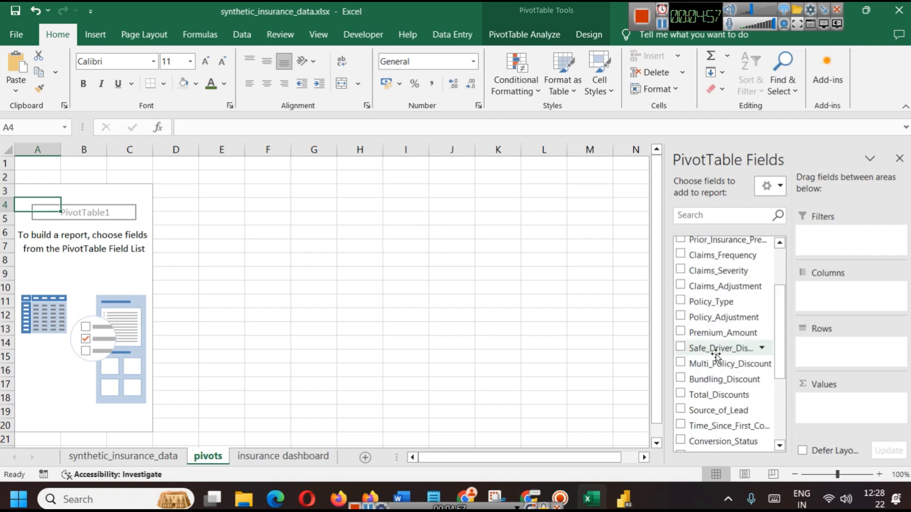
Inspect the synthetic_insurance_data columns, such as Married_Premium_Discount, then return to the pivots sheet
left_click(143, 463)
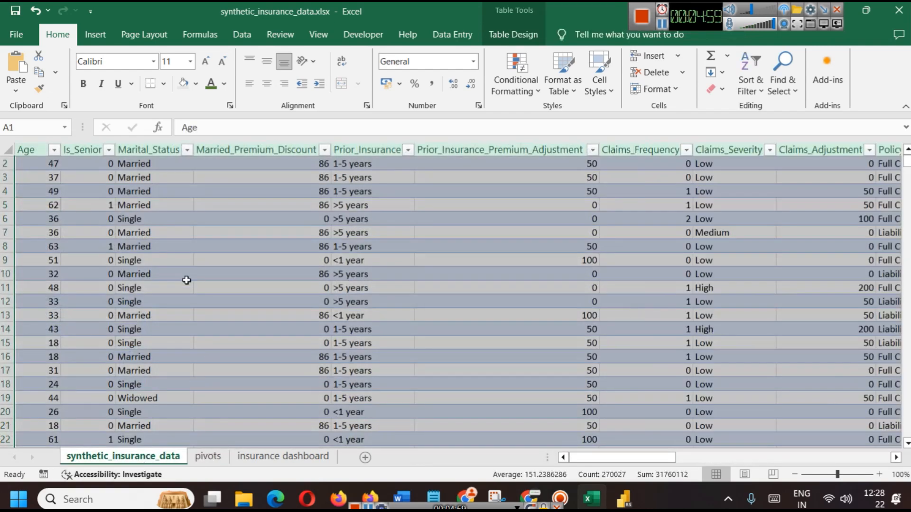
scroll(475, 341, "up", 1)
left_click(301, 263)
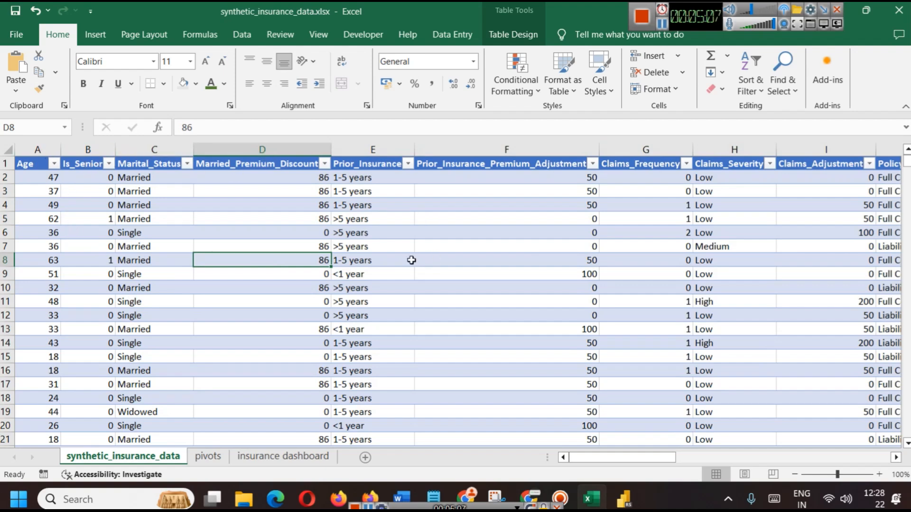
left_click_drag(617, 457, 586, 451)
left_click(208, 457)
scroll(735, 320, "down", 3)
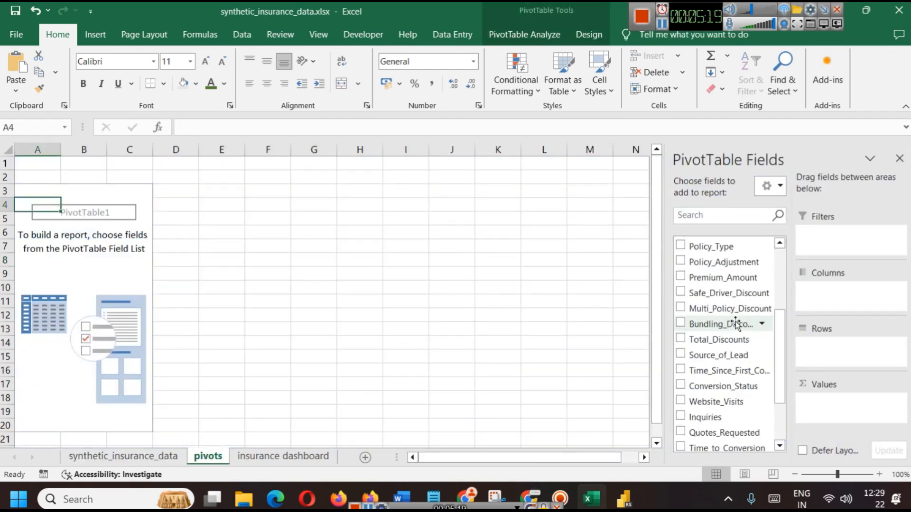
scroll(735, 320, "down", 2)
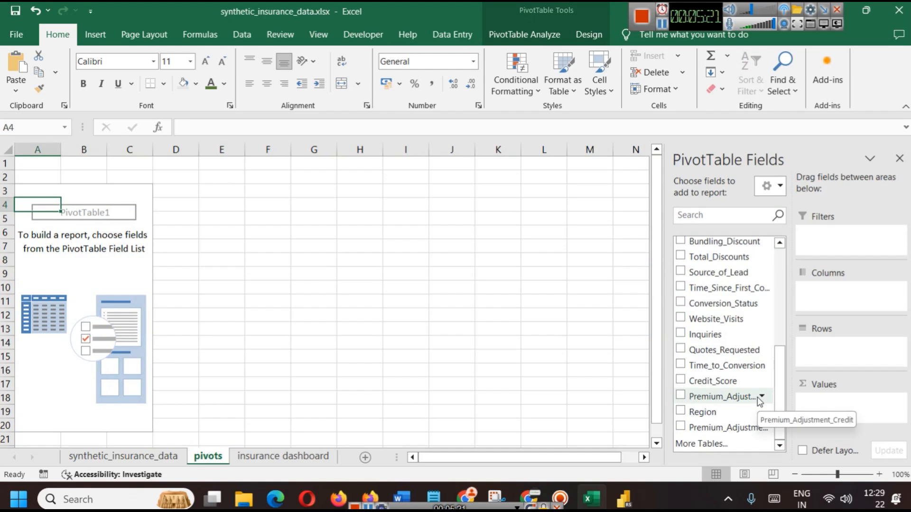
left_click(618, 489)
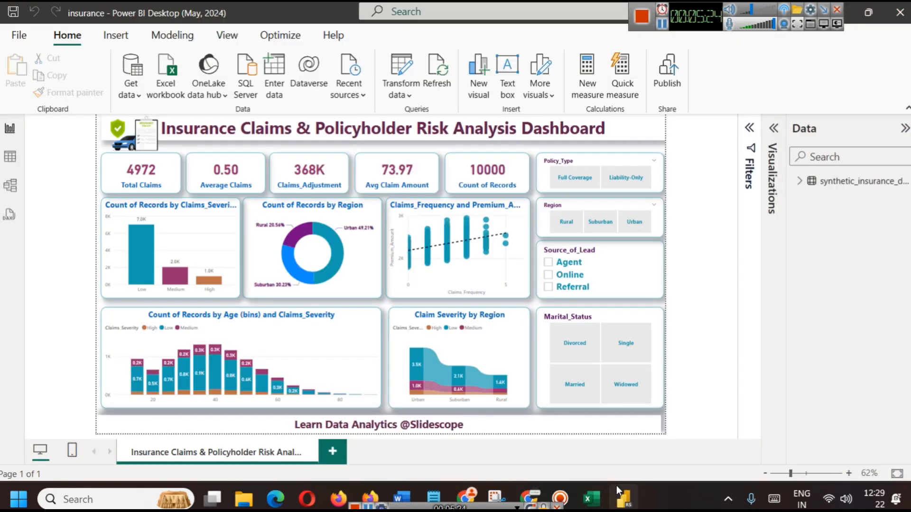
Glance at the insurance data table in Power BI, then return to the report page
left_click(616, 485)
left_click(617, 485)
left_click(10, 156)
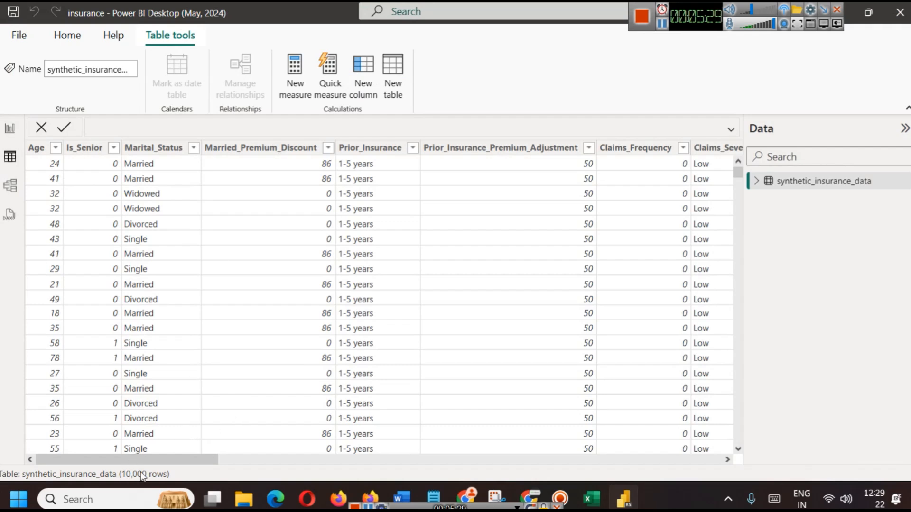
left_click(10, 129)
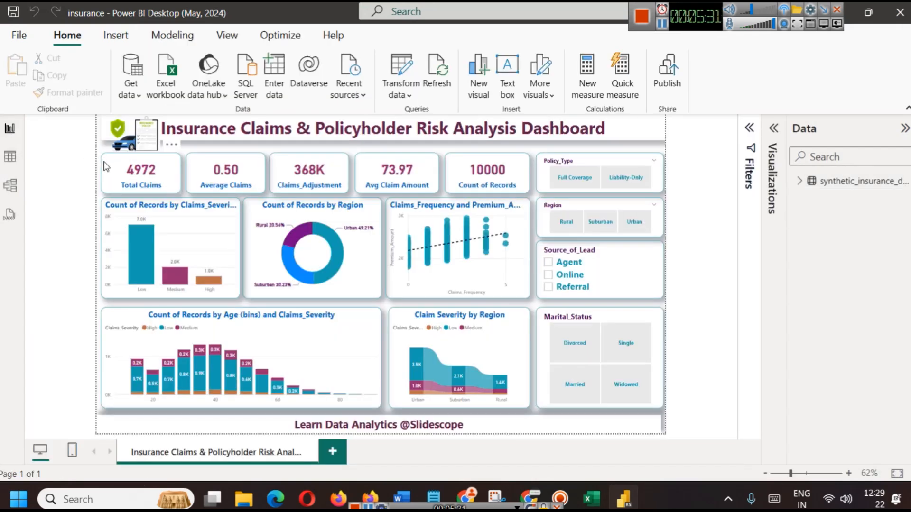
Expand the Visualizations and Filters panes and confirm Total Claims is Sum of Claims_Frequency
left_click(773, 128)
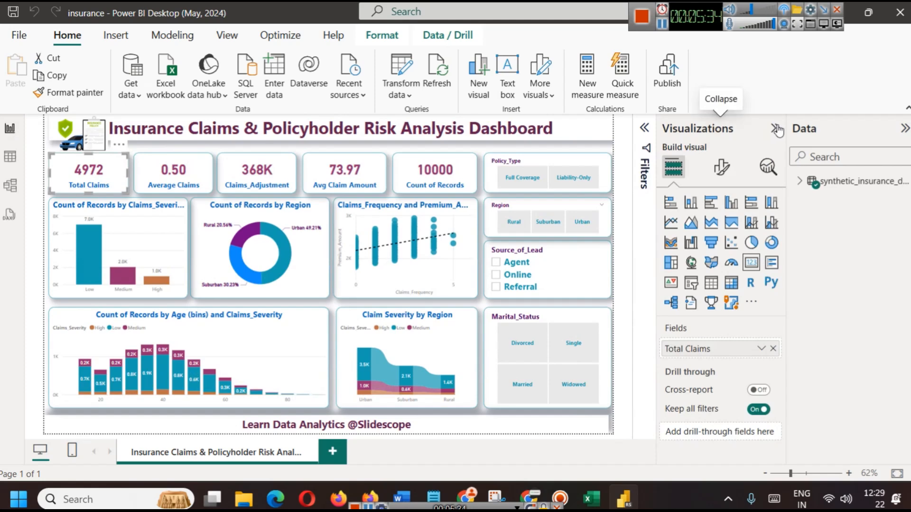
left_click(644, 131)
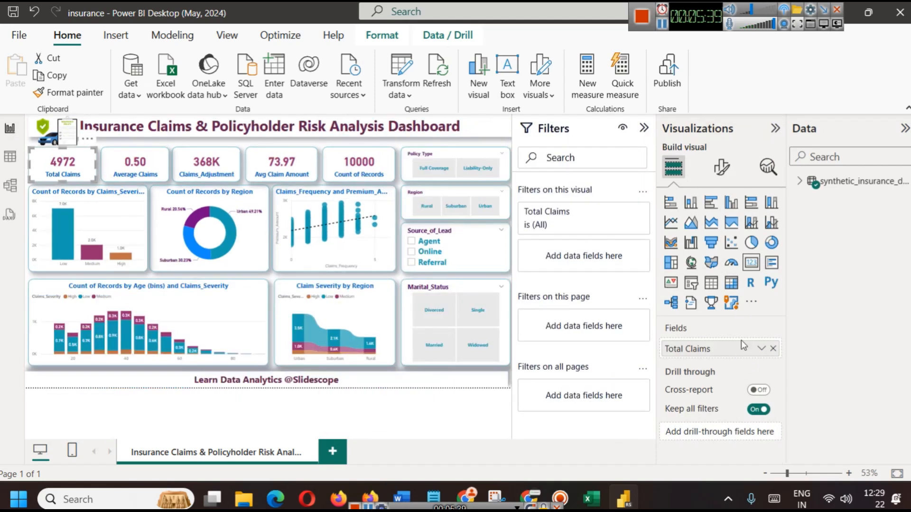
left_click(761, 349)
left_click(800, 176)
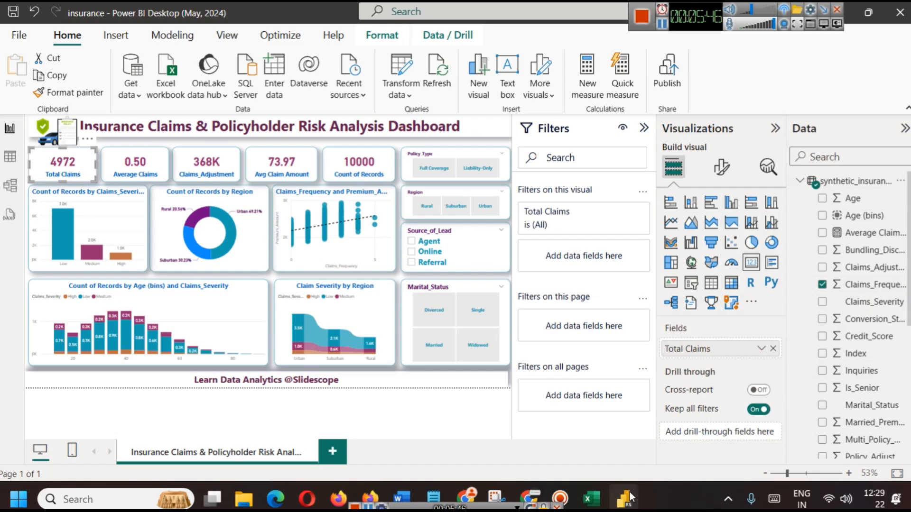
left_click(591, 499)
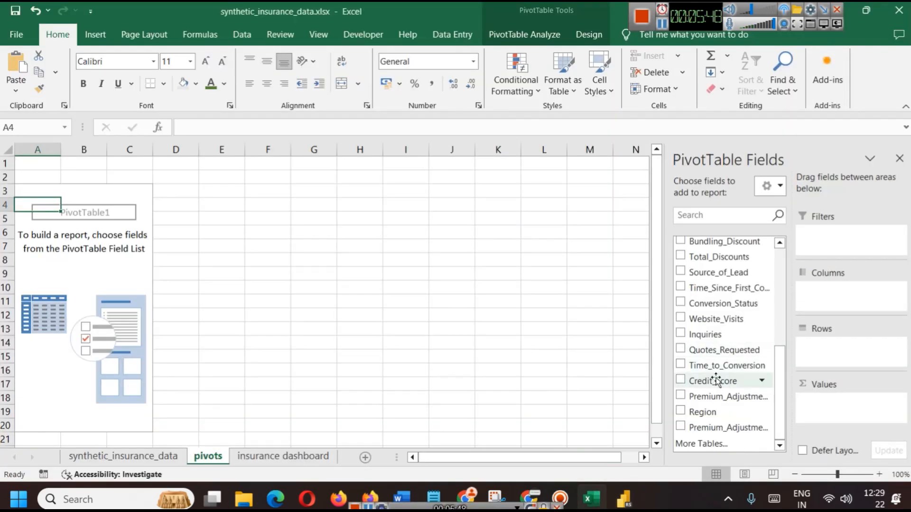
Search the pivot fields for 'cla' and check the Claims_Frequency column total in the data sheet
scroll(744, 385, "up", 4)
scroll(744, 385, "up", 2)
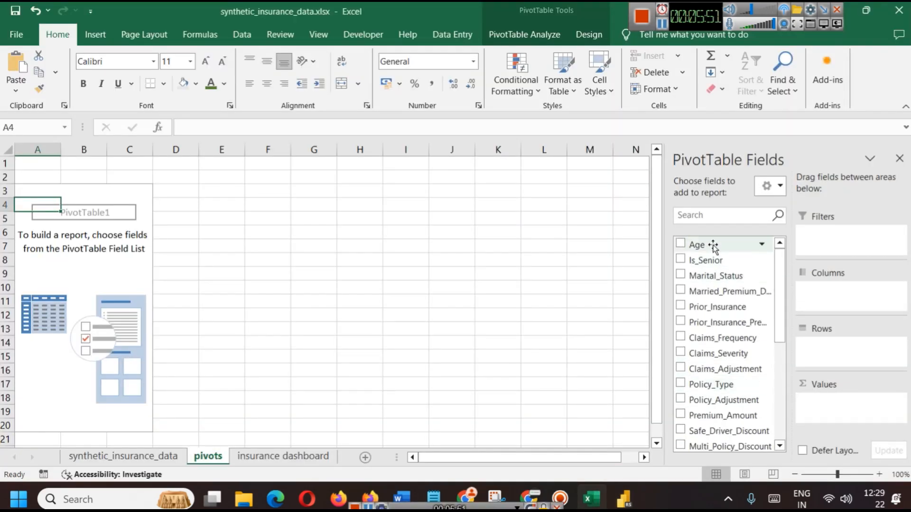
left_click(703, 216)
type("cla")
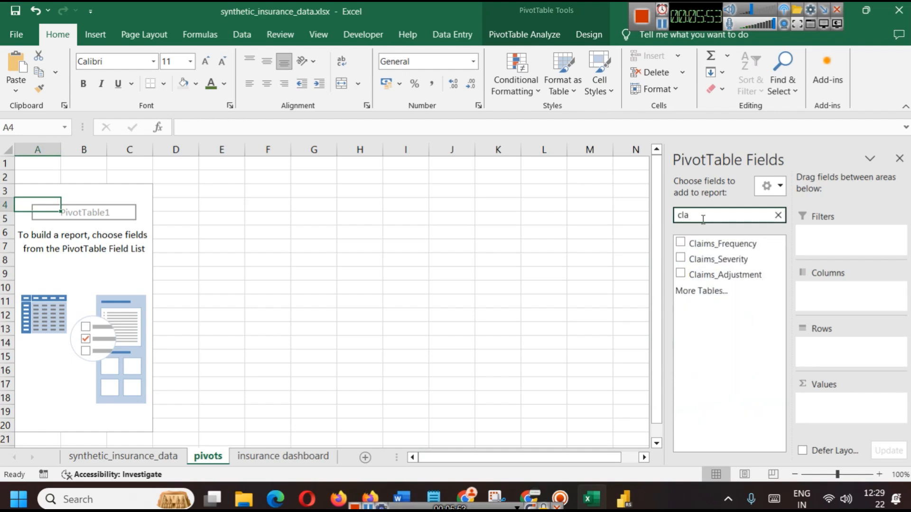
left_click(99, 450)
left_click(651, 145)
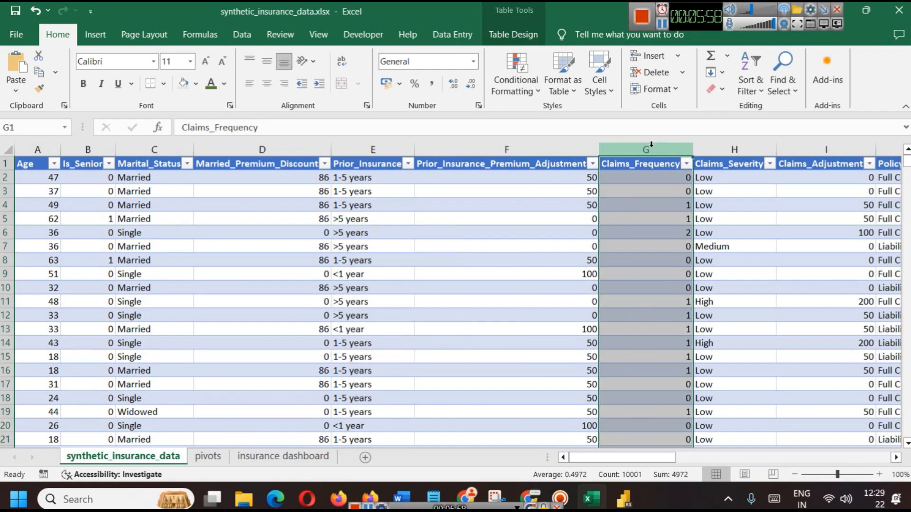
left_click(663, 24)
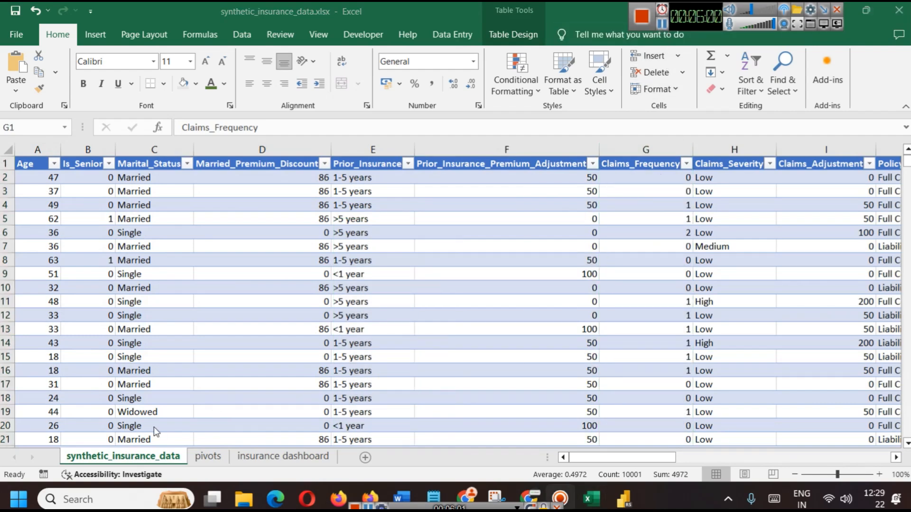
left_click(208, 458)
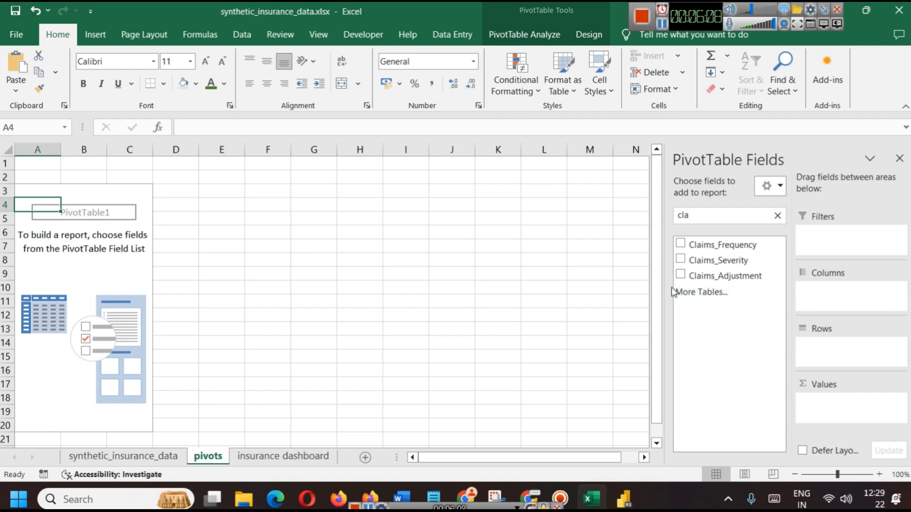
Add Claims_Frequency to the pivot values, totalling 4972, and copy the heading cell
left_click(680, 243)
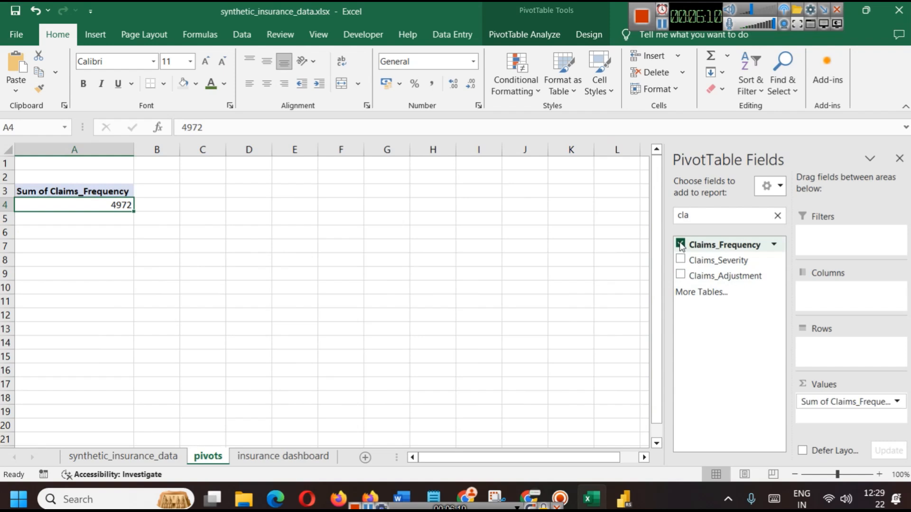
left_click(77, 246)
left_click(77, 192)
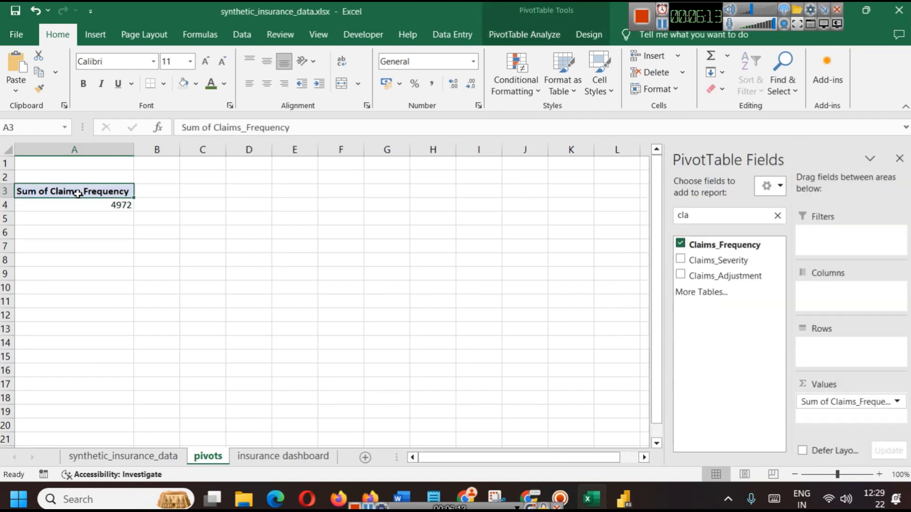
left_click(86, 205)
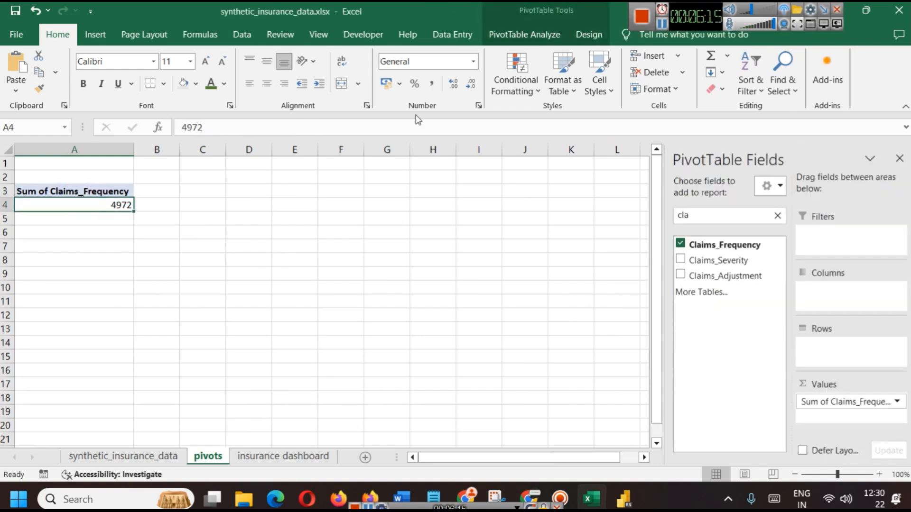
key("Up")
key("ctrl+c")
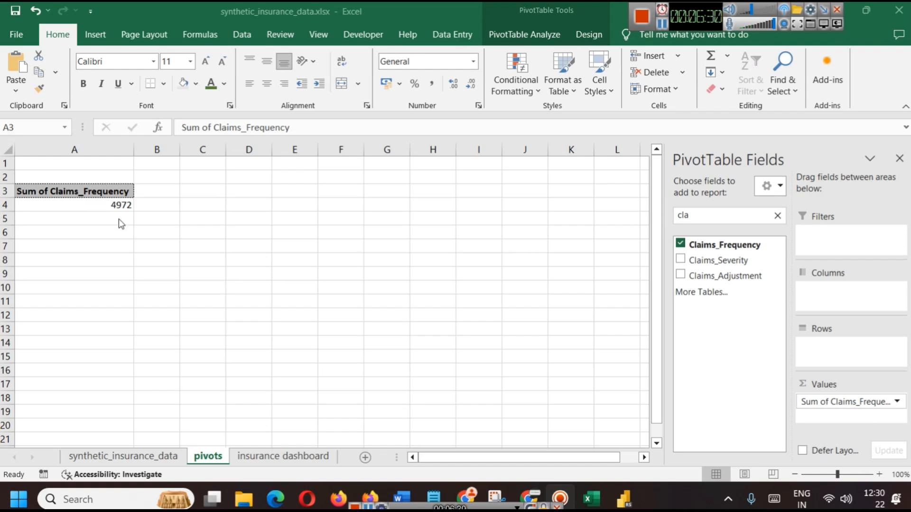
Rename the summed value field to 'Total Claims' in Value Field Settings
left_click(897, 403)
left_click(821, 386)
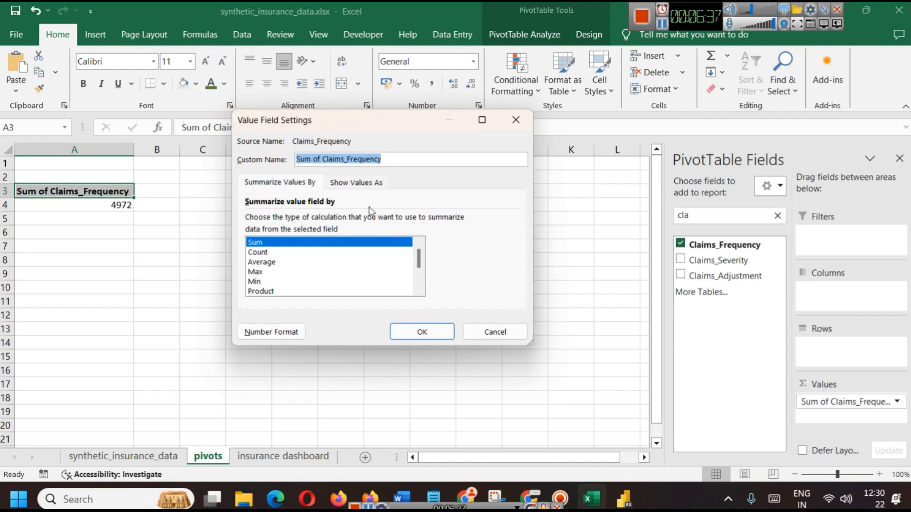
key("Home")
type("Total")
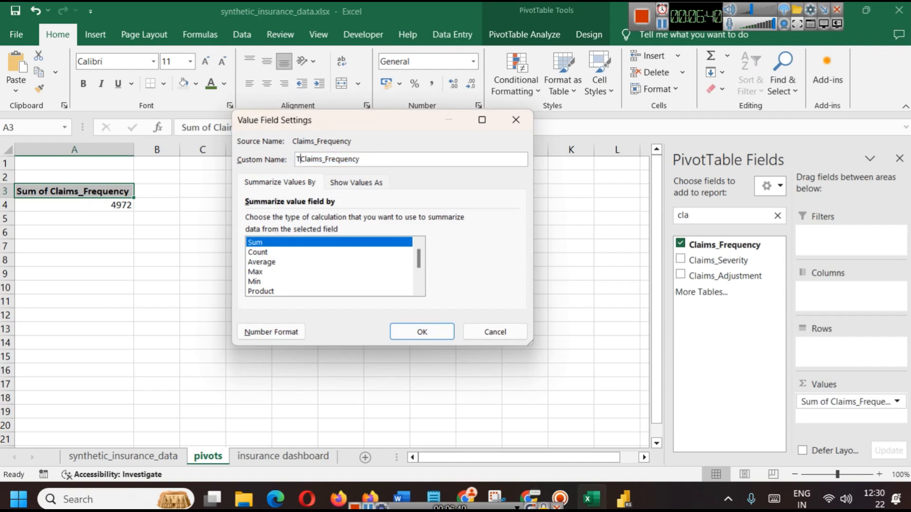
key("shift+Right")
key("shift+Right")
key("shift+Right")
key("shift+Right")
key("shift+Right")
key("shift+End")
type("Claims")
key("Return")
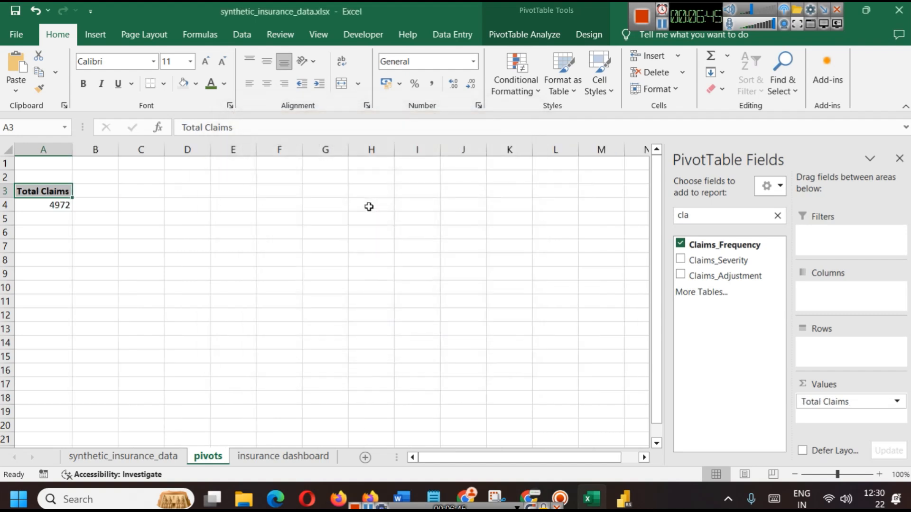
Select the Total Claims heading and 4972 cells and try cutting them, triggering a PivotTable warning
left_click(415, 233)
left_click(19, 191)
left_click(34, 202)
left_click(35, 191)
right_click(35, 191)
left_click(204, 199)
left_click(57, 207)
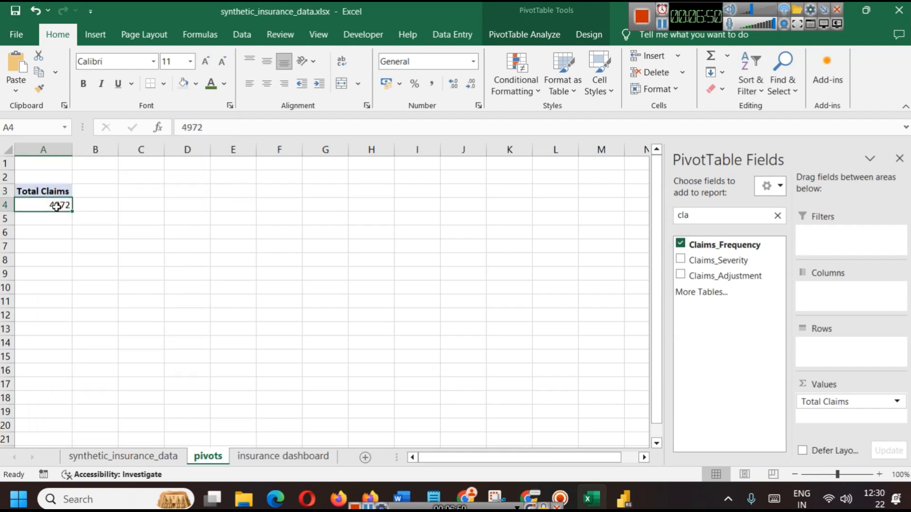
left_click_drag(43, 192, 41, 204)
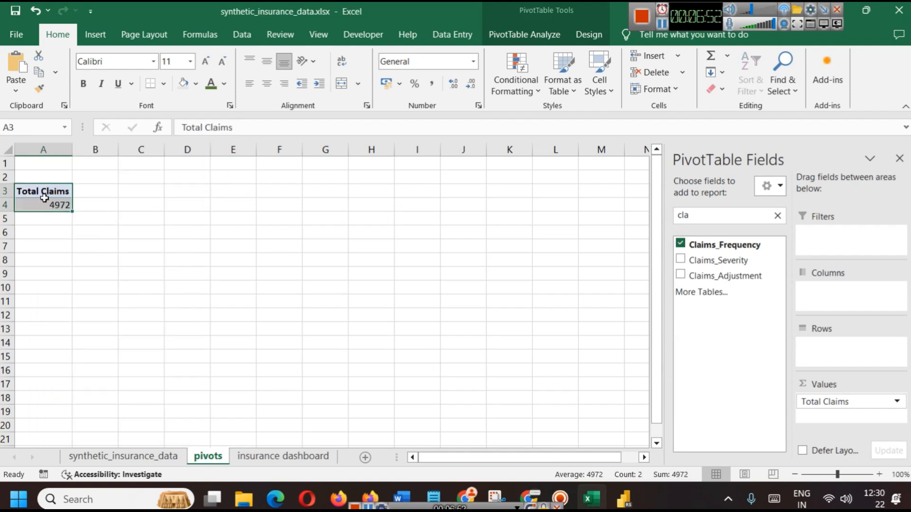
key("ctrl+x")
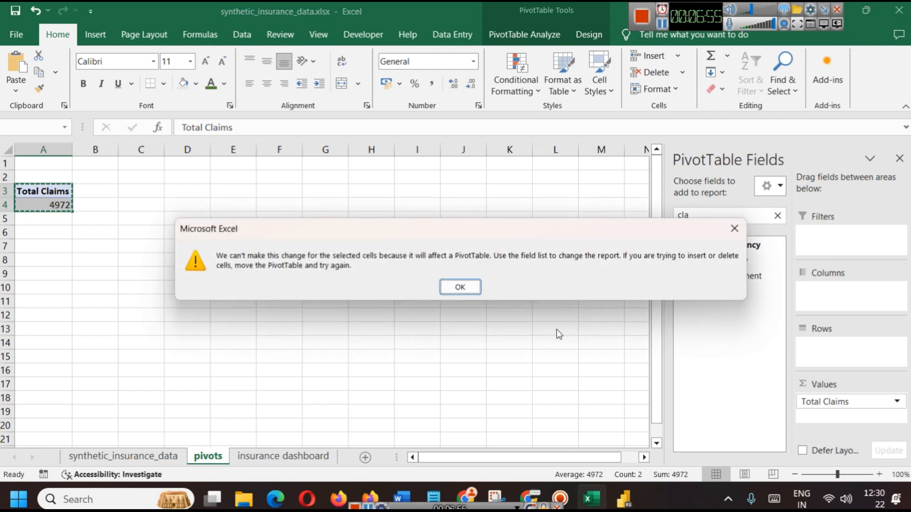
Dismiss the PivotTable warning and reselect the Total Claims cells
left_click(735, 228)
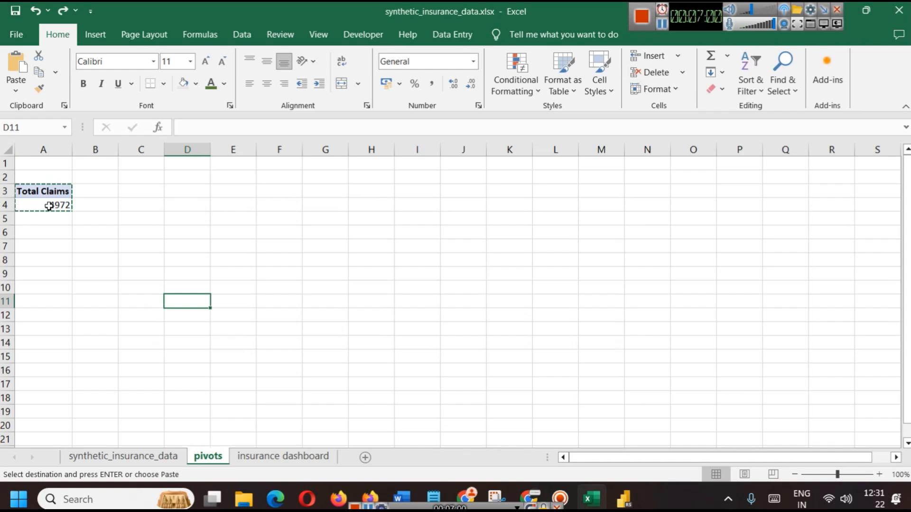
left_click(49, 206)
mouse_move(47, 192)
left_mouse_down()
mouse_move(65, 230)
mouse_move(46, 199)
left_mouse_up()
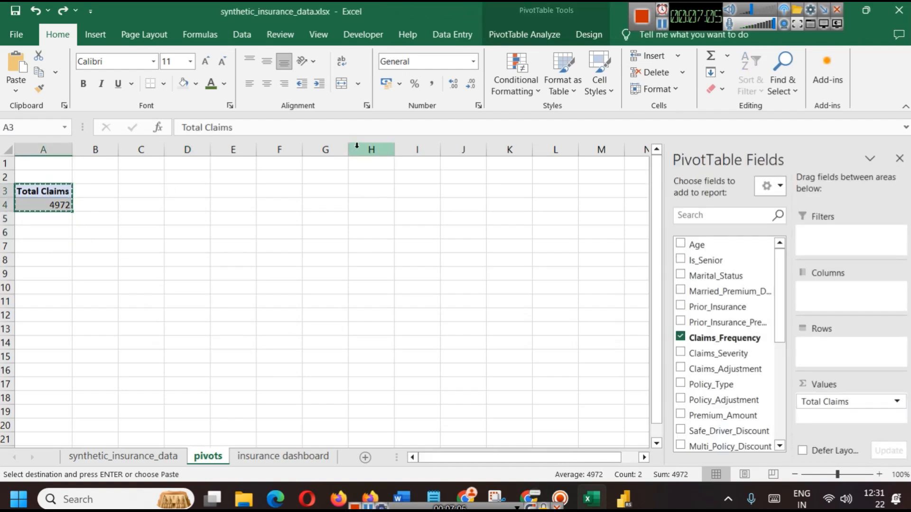
Open the Insert Slicers dialog from PivotTable Analyze and move it aside
left_click(537, 37)
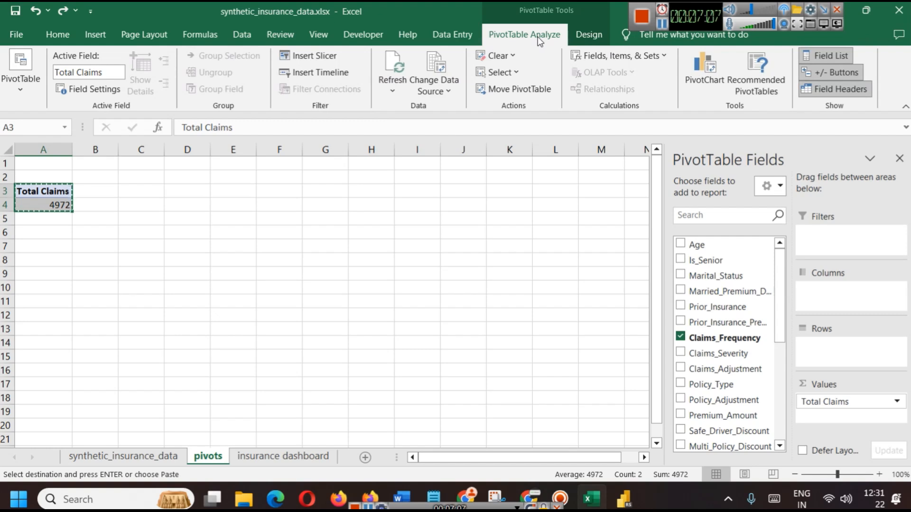
left_click(331, 52)
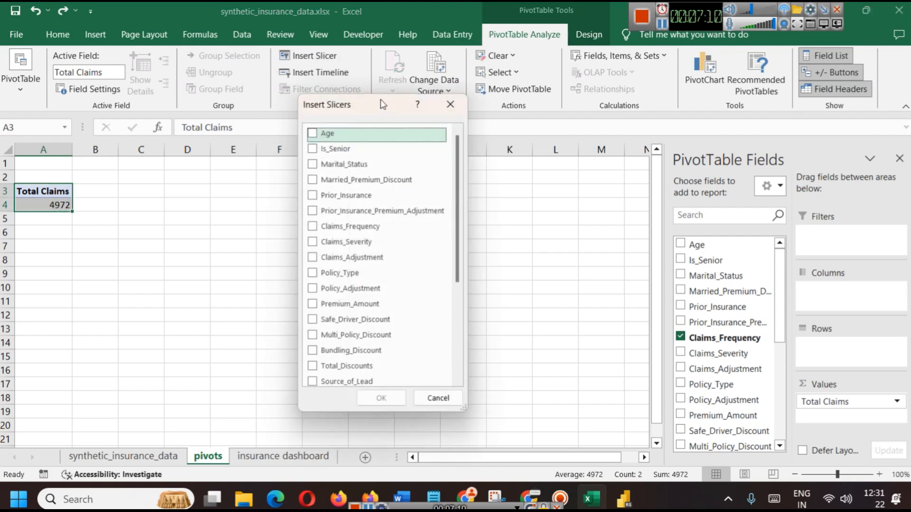
left_click_drag(381, 100, 456, 107)
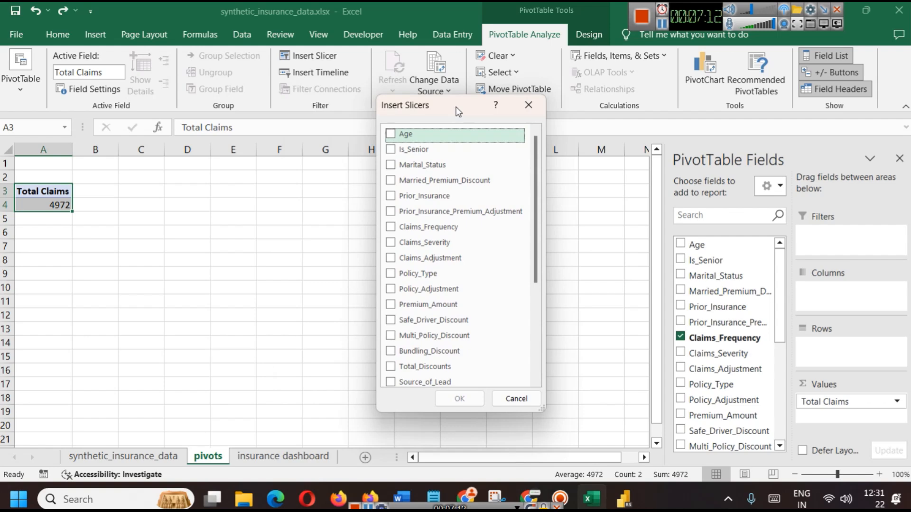
left_click(624, 499)
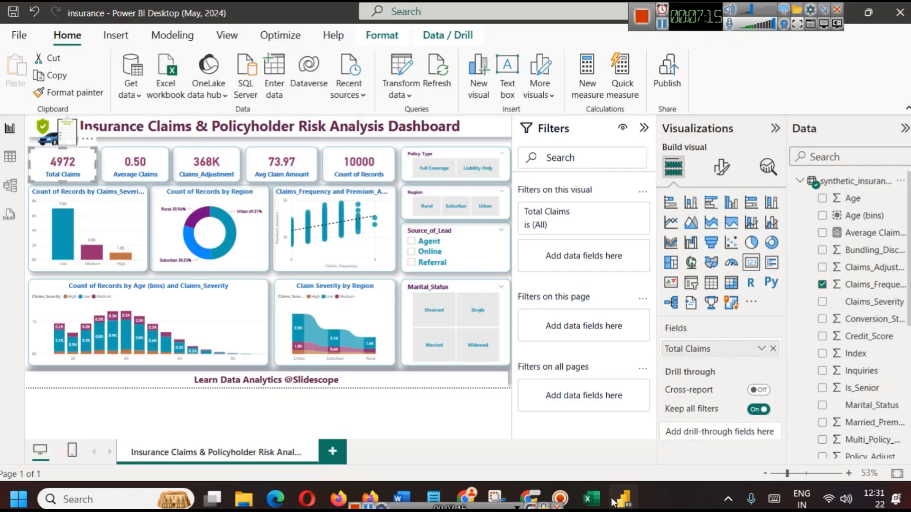
Filter the Power BI dashboard by Full Coverage and Liability-Only policy types
left_click(431, 171)
left_click(487, 172)
left_click(643, 129)
left_click(535, 179)
Filter by Rural, Suburban and Urban regions, toggle the Online lead filter, then return to Excel
left_click(514, 221)
left_click(548, 221)
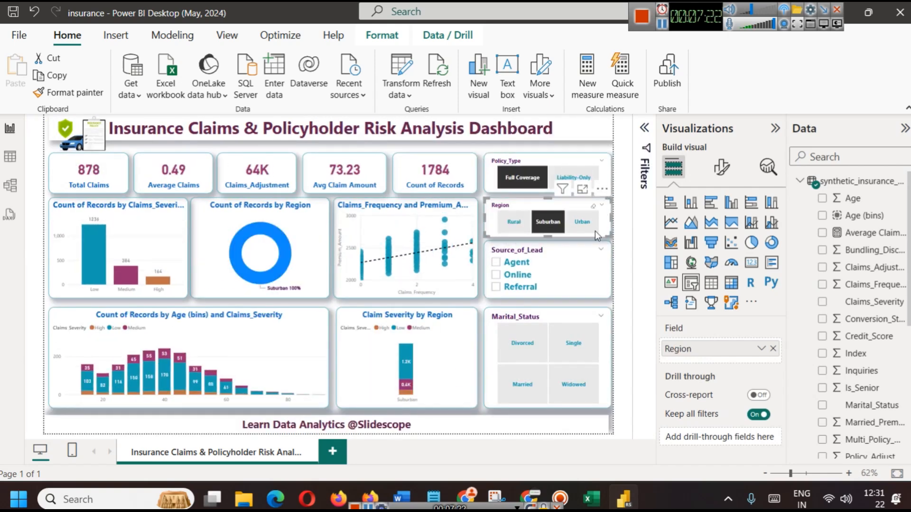
left_click(583, 222)
left_click(524, 275)
left_click(525, 275)
mouse_move(601, 491)
left_click(591, 441)
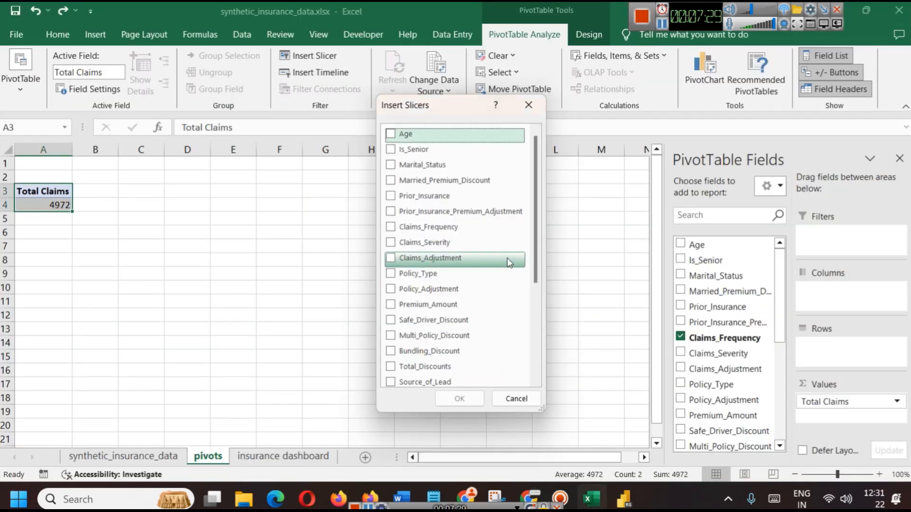
Tick Policy_Type and Source_of_Lead alongside Region and create the three slicers
scroll(479, 262, "down", 2)
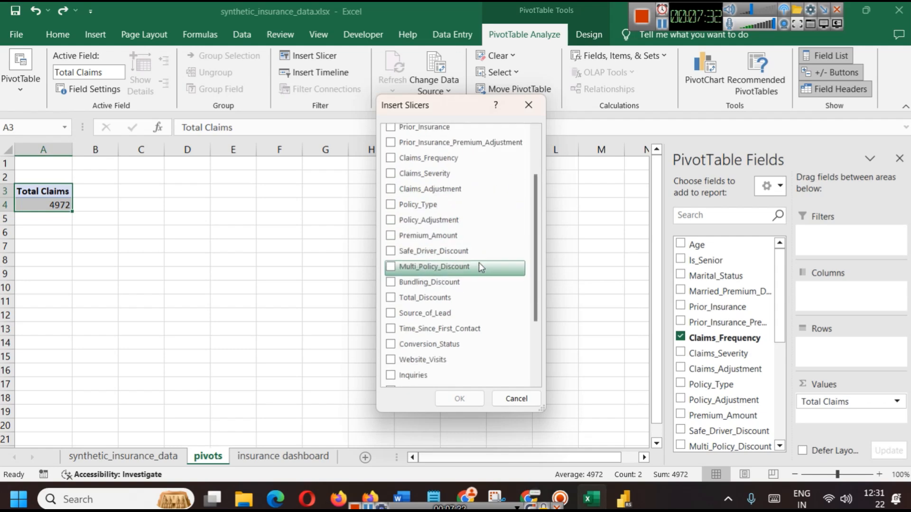
left_click(417, 204)
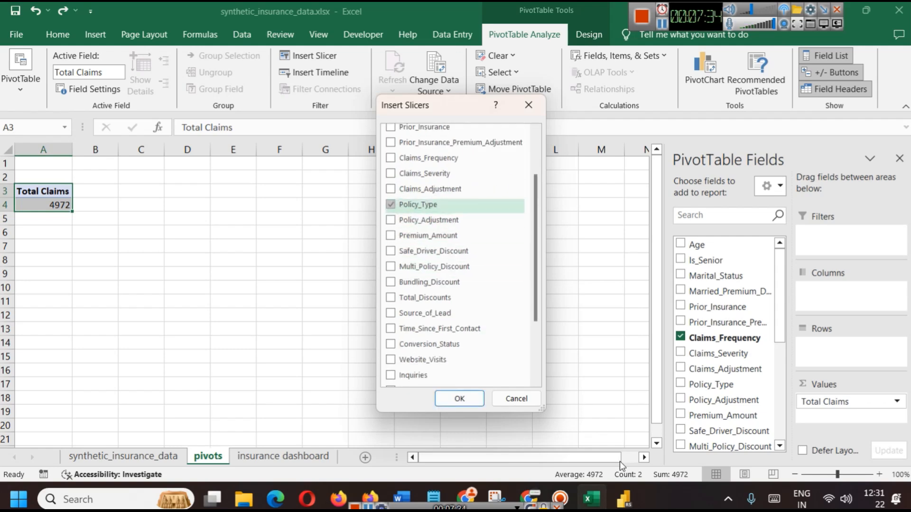
left_click(623, 497)
left_click(623, 497)
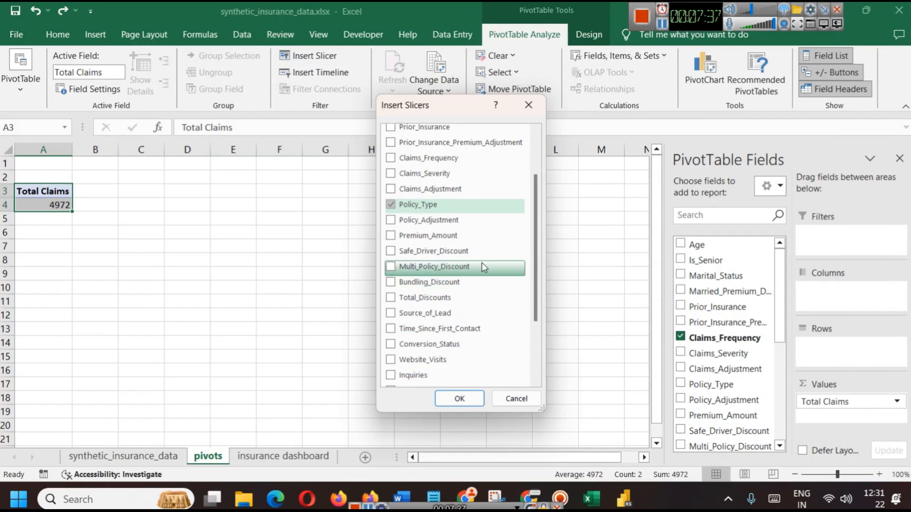
scroll(456, 298, "down", 2)
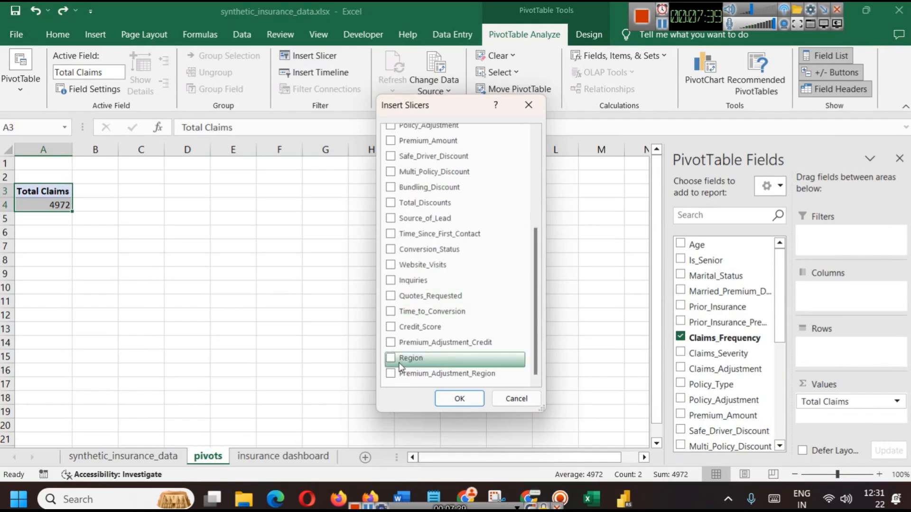
left_click(623, 498)
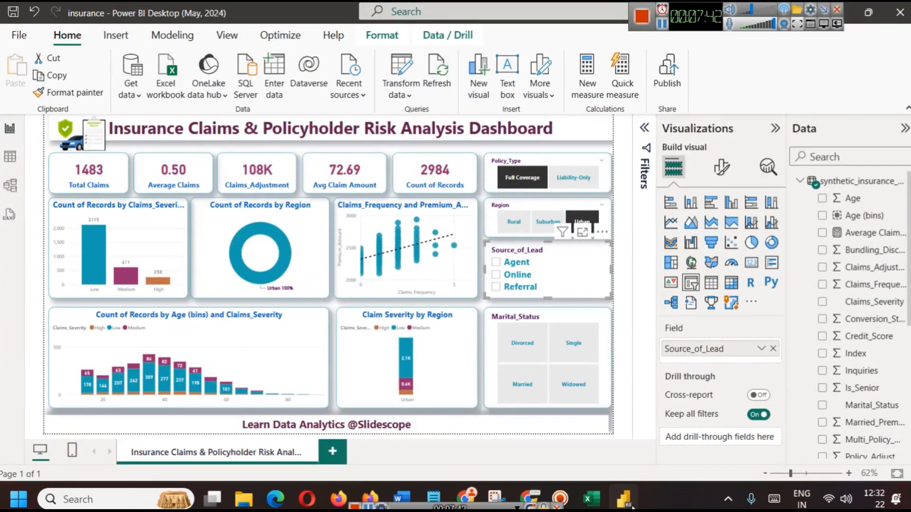
left_click(622, 498)
left_click(455, 219)
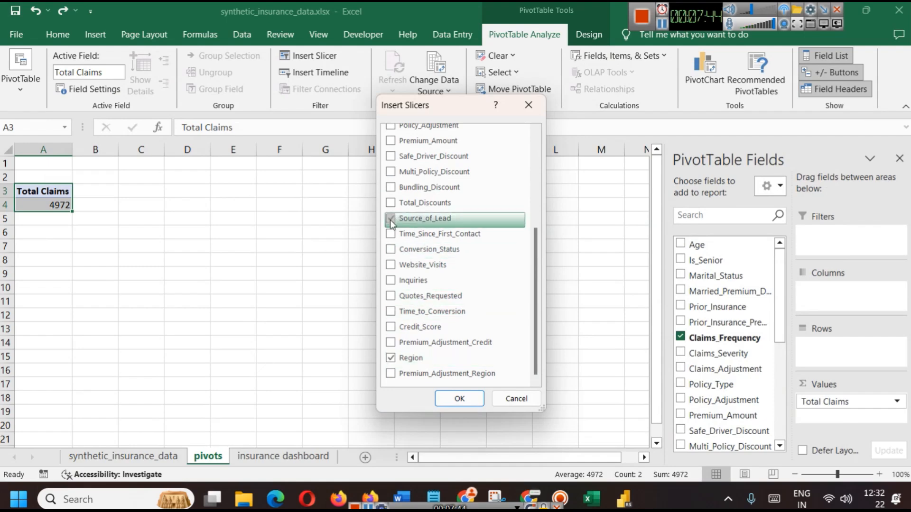
left_click(469, 405)
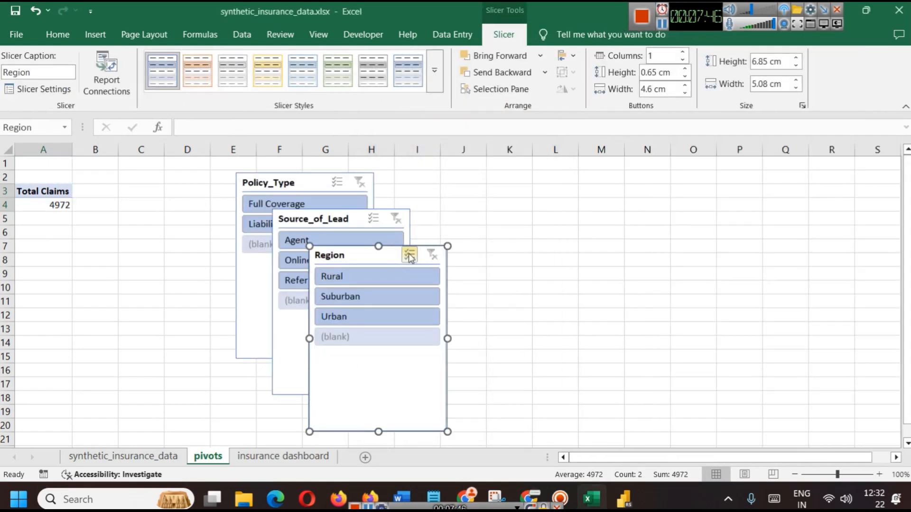
Shorten the Region slicer and stack it above Source_of_Lead at the top right of the sheet
left_click_drag(372, 257, 610, 218)
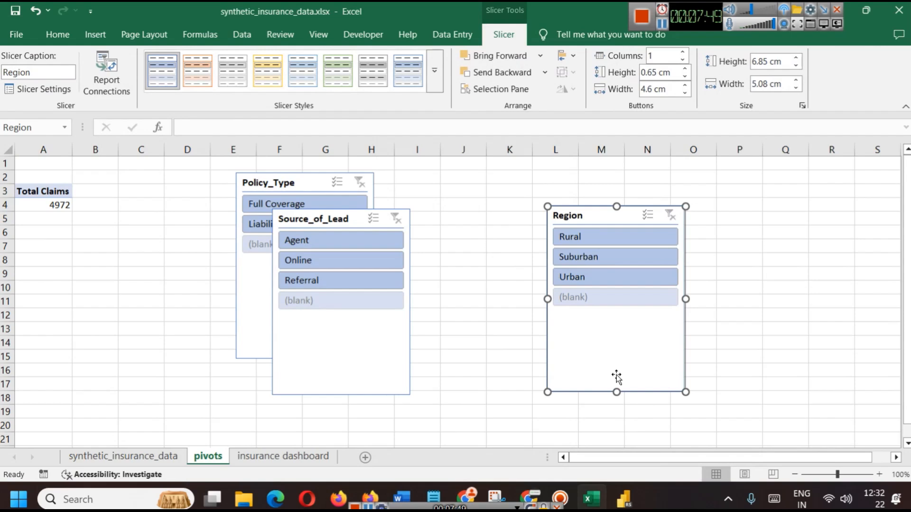
left_click_drag(617, 389, 617, 314)
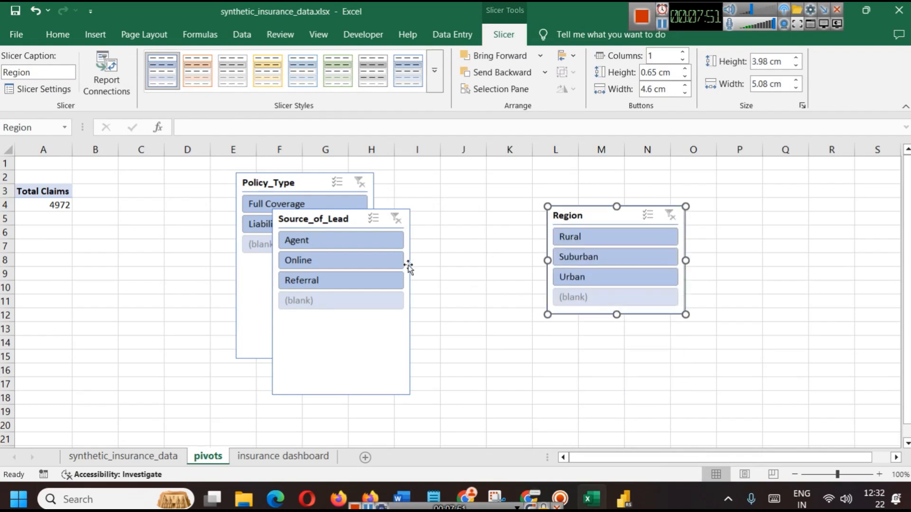
left_click_drag(334, 221, 561, 310)
left_click_drag(616, 222, 601, 175)
left_click_drag(575, 312, 608, 286)
left_click(721, 409)
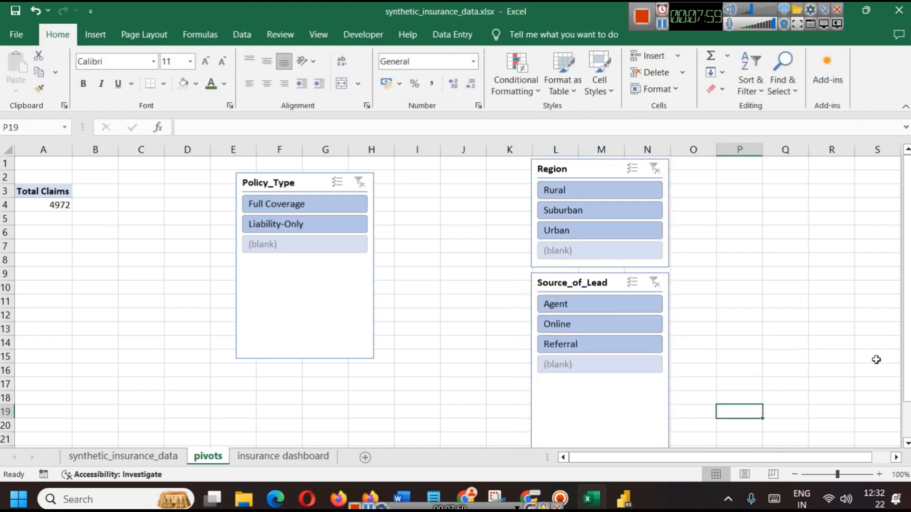
Shorten the Source_of_Lead and Policy_Type slicers, and place Policy_Type below Source_of_Lead
scroll(764, 389, "down", 2)
left_click(612, 370)
left_click_drag(601, 376, 596, 297)
left_click(496, 327)
scroll(313, 226, "up", 2)
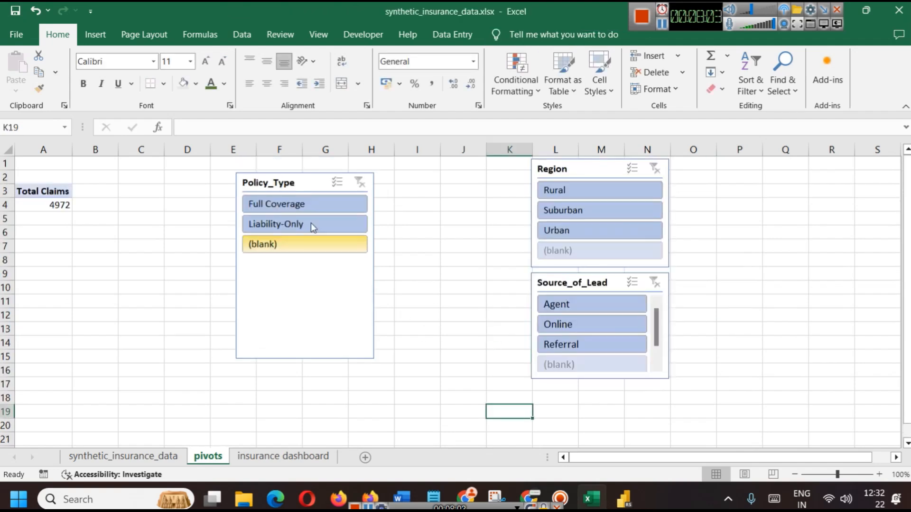
left_click(295, 183)
left_click_drag(305, 359, 306, 265)
left_click_drag(308, 182, 602, 386)
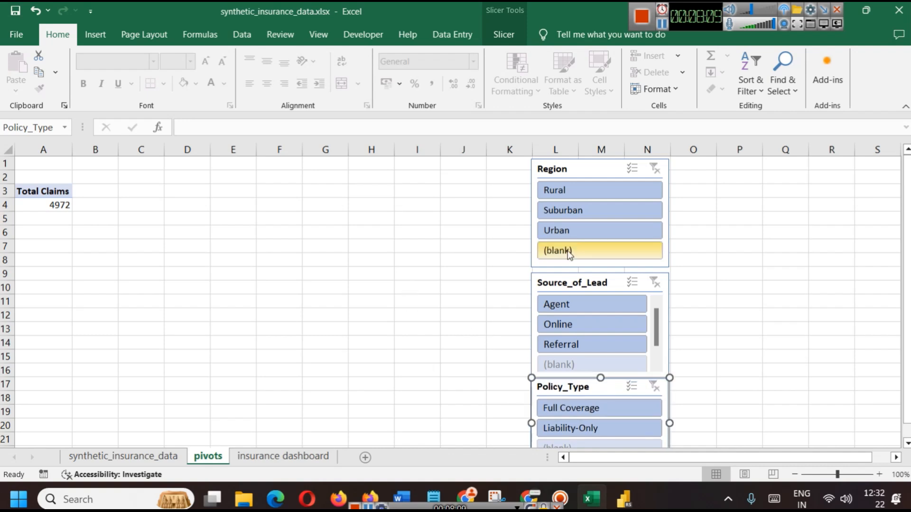
left_click(566, 196)
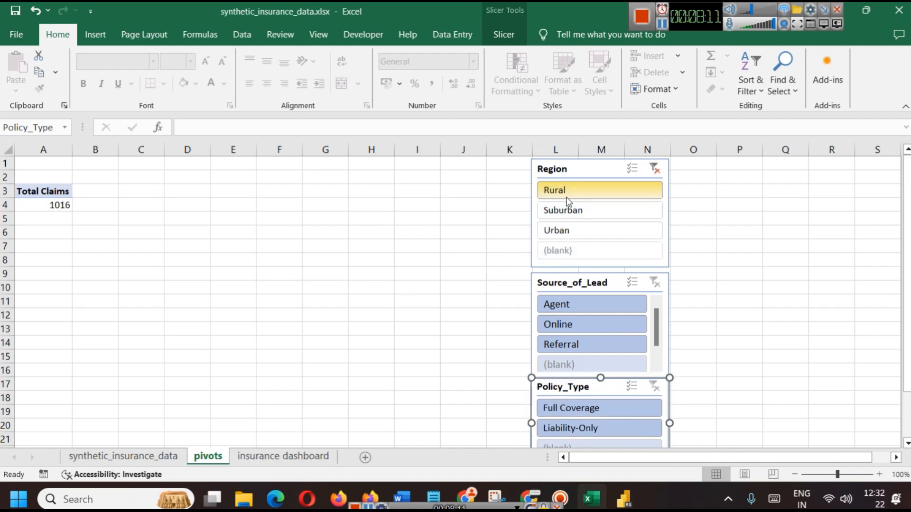
left_click(569, 304)
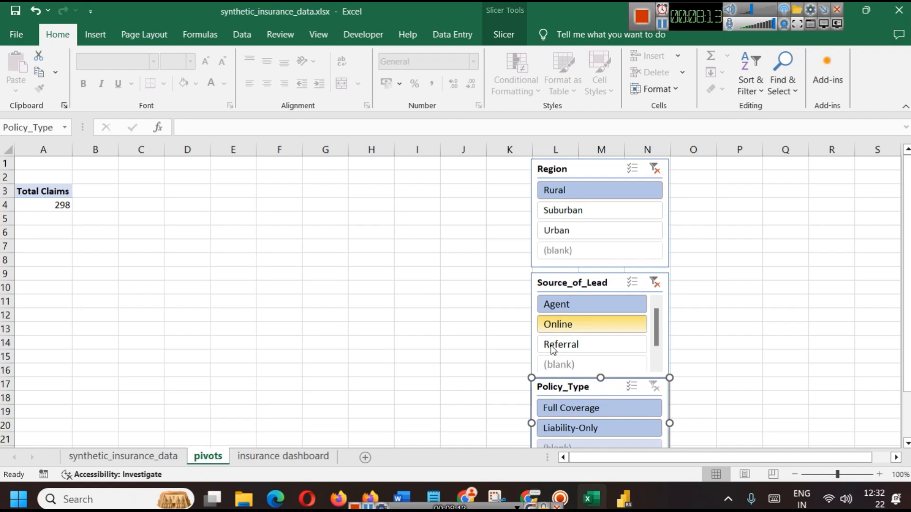
left_click(579, 407)
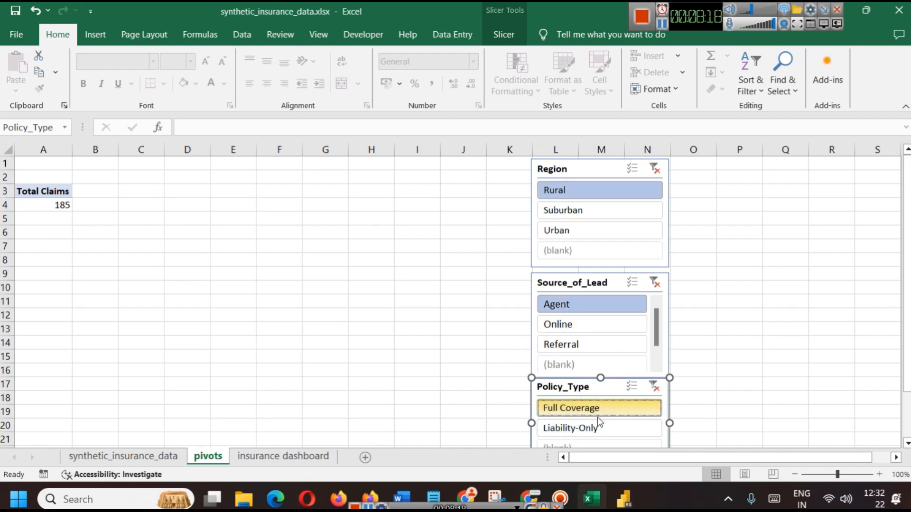
left_click(653, 386)
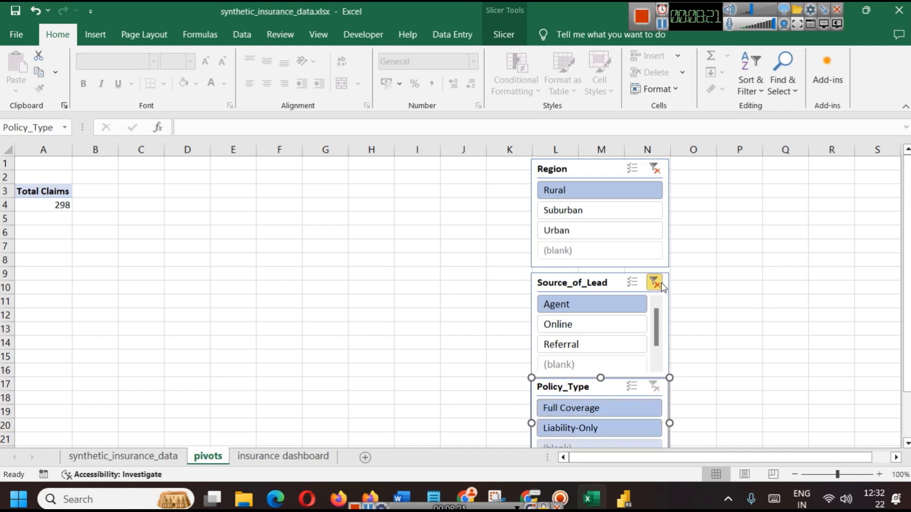
left_click(654, 283)
left_click(655, 169)
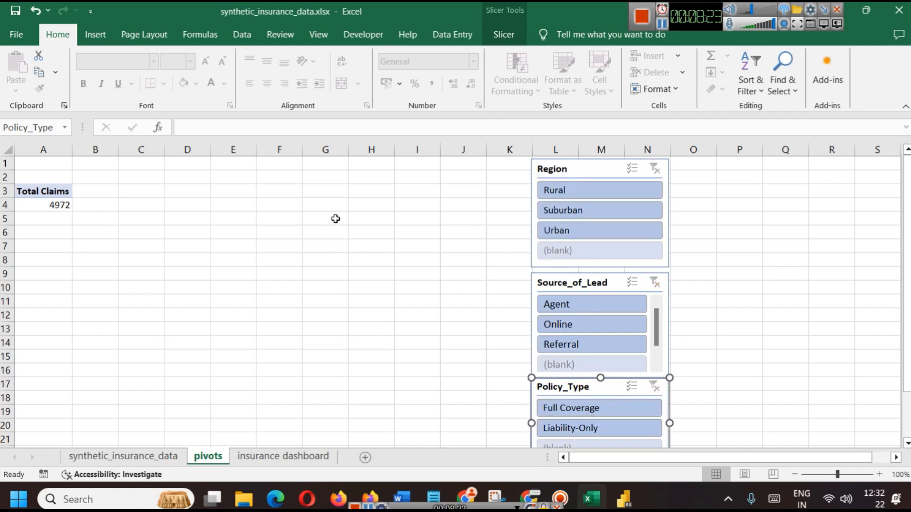
left_click(420, 271)
Copy the Total Claims pivot from A3:A4 into A6:A7, then switch to Power BI
left_click_drag(30, 191, 33, 203)
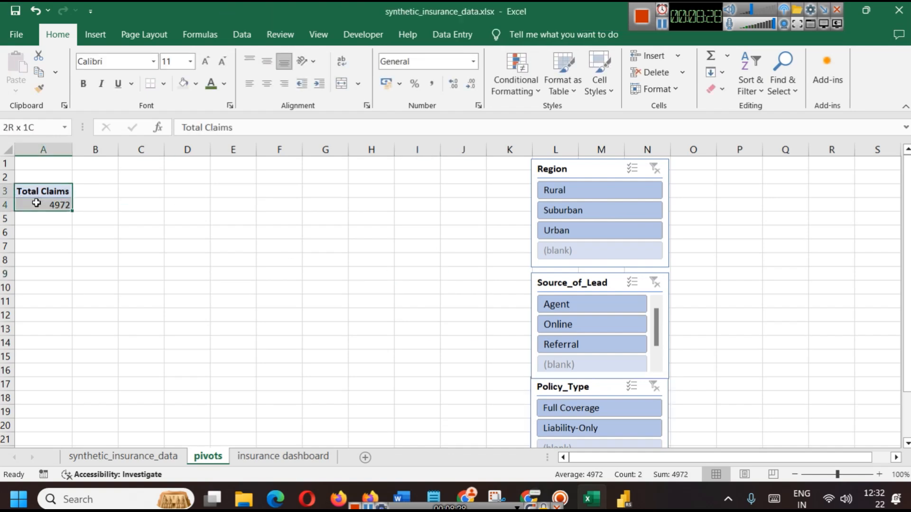
key("ctrl+c")
left_click(35, 228)
key("ctrl+v")
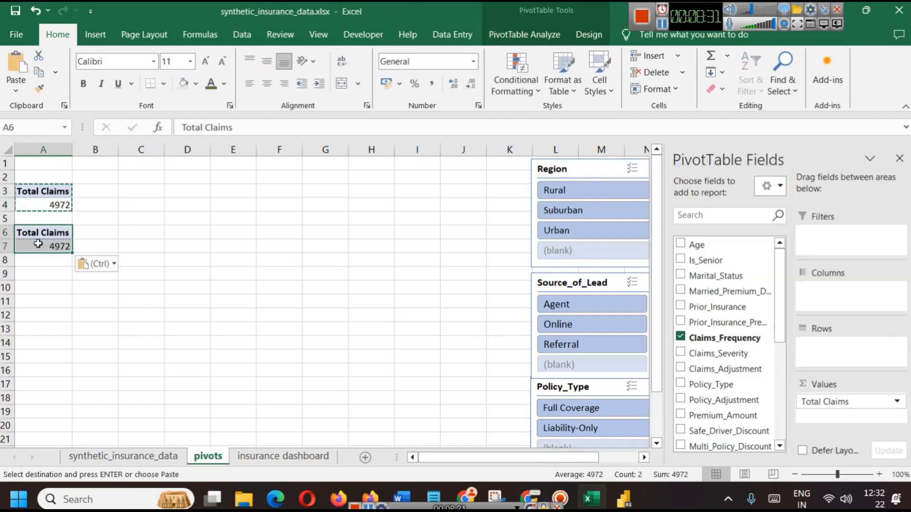
left_click(185, 273)
left_click(38, 233)
left_click_drag(53, 250, 41, 232)
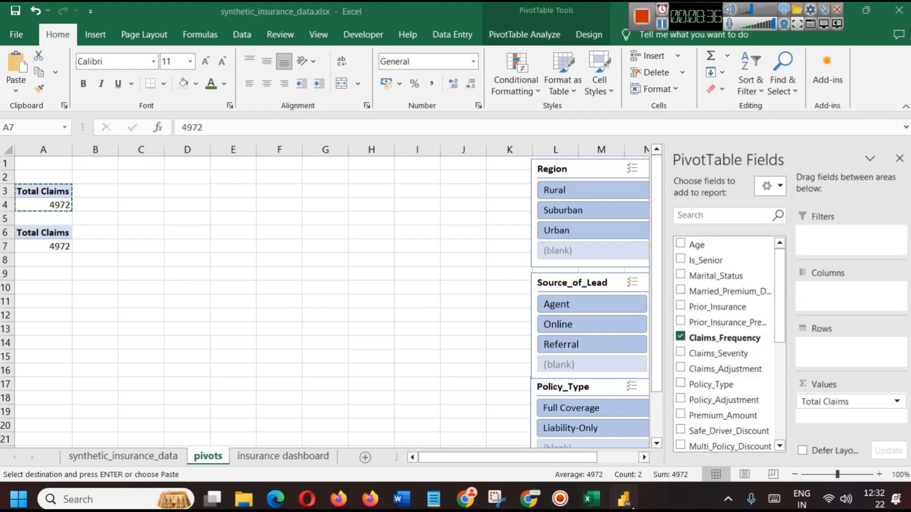
key("alt+Tab")
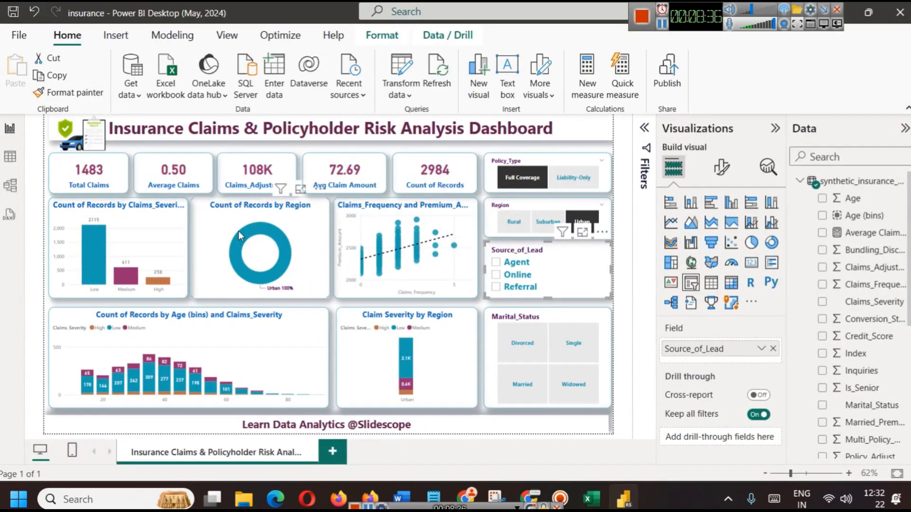
Check that the Average Claims card's field is summarized by Average, then return to Excel
left_click(190, 182)
left_click(762, 350)
left_click(764, 351)
left_click(763, 351)
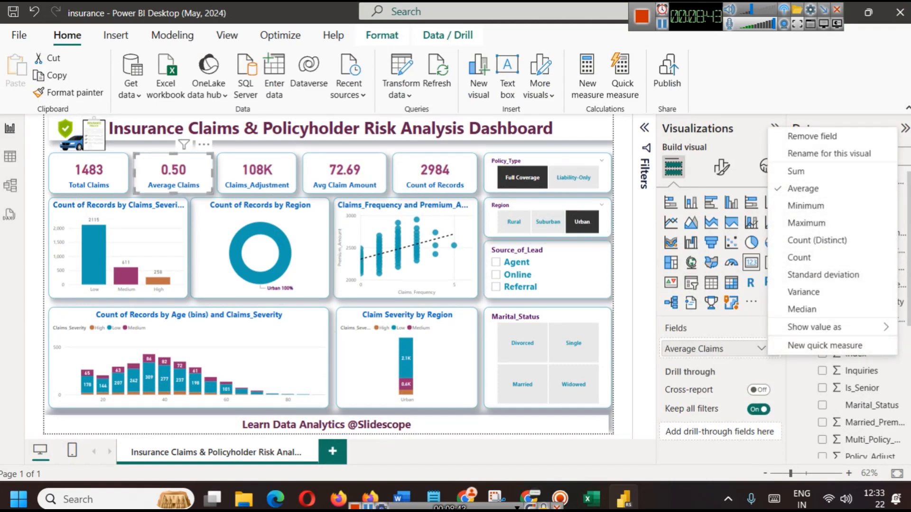
left_click(900, 279)
mouse_move(627, 504)
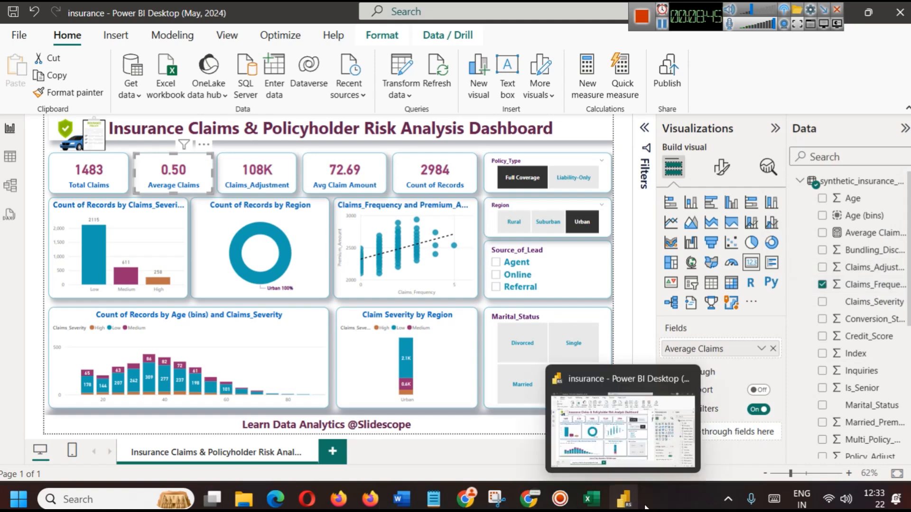
left_click(598, 504)
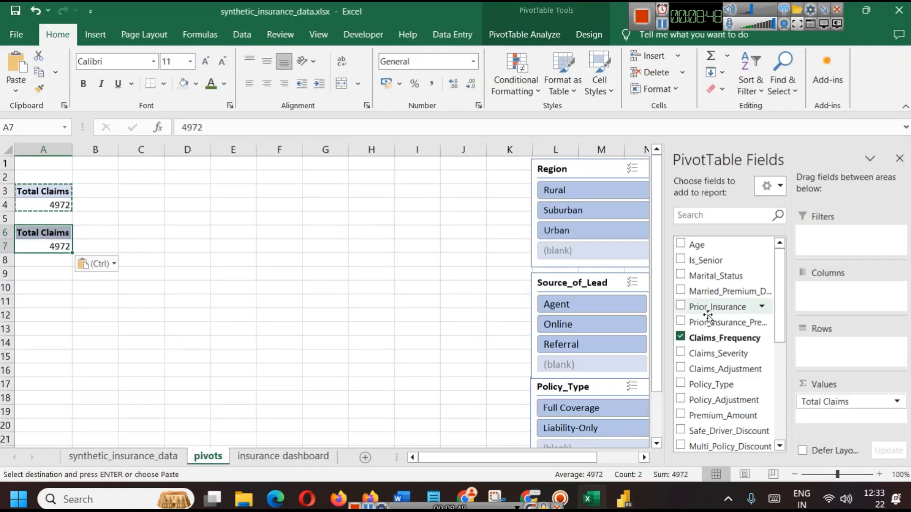
Change the second pivot's Claims_Frequency value to summarize by Average
left_click(897, 402)
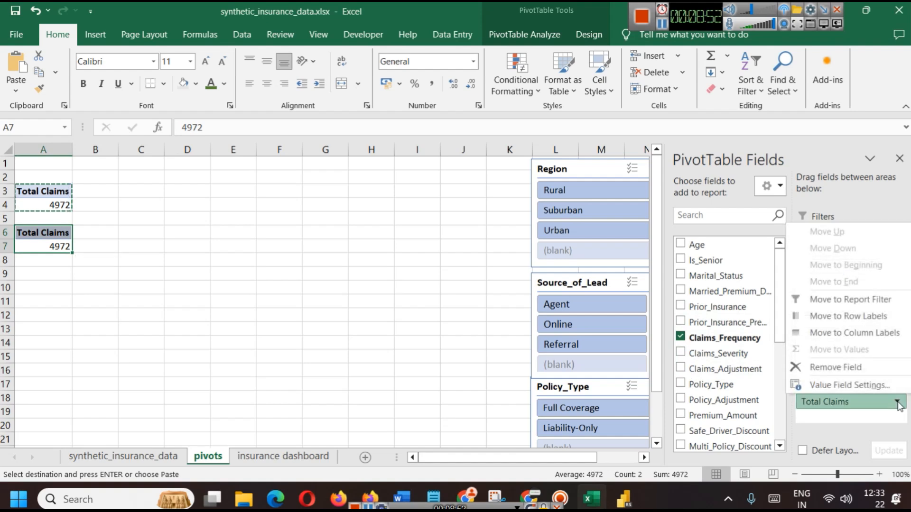
left_click(854, 385)
left_click(350, 265)
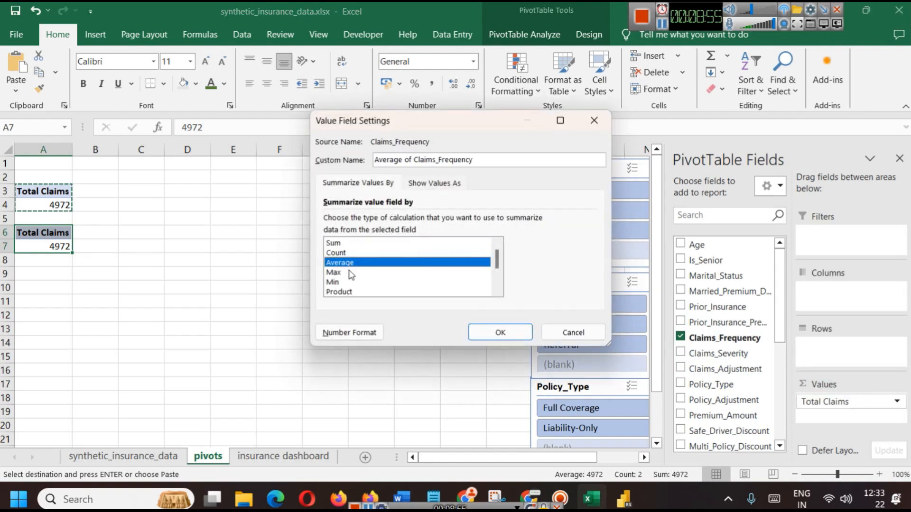
left_click(494, 332)
left_click(162, 289)
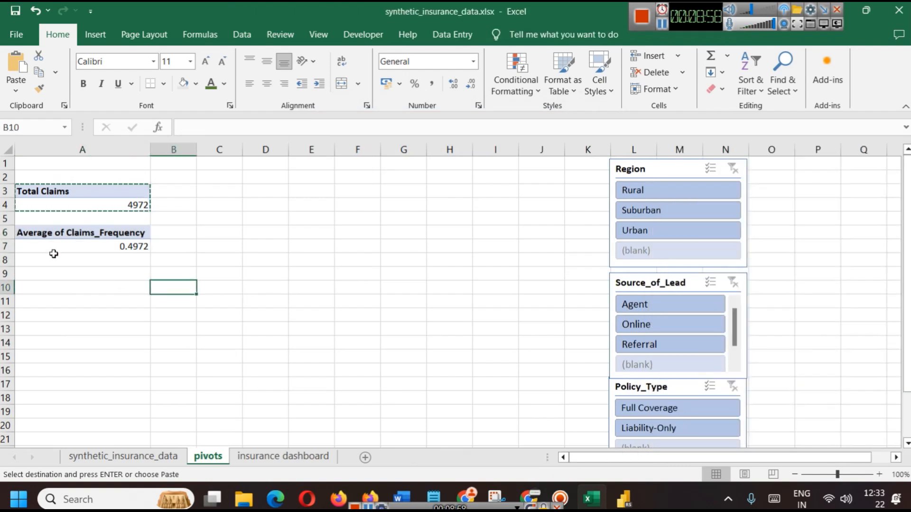
left_click(60, 242)
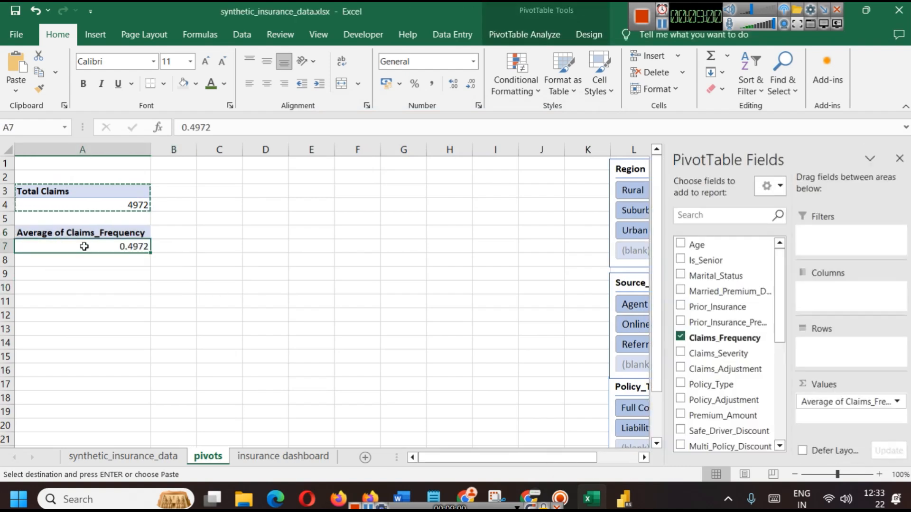
Rename the value heading to 'Avg Claims_Frequency' and filter the Region slicer to Suburban
left_click(896, 403)
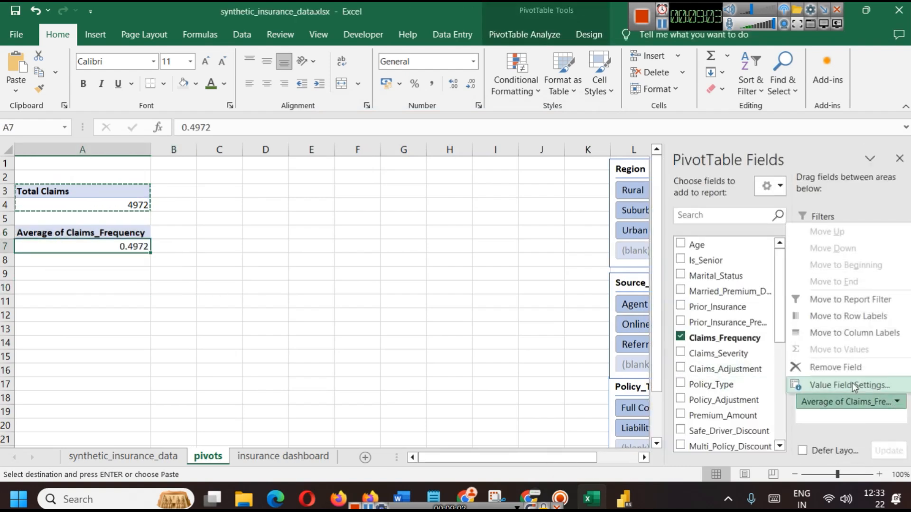
left_click(842, 385)
key("BackSpace")
key("BackSpace")
key("BackSpace")
key("BackSpace")
key("BackSpace")
type("g of Claims_Frequency")
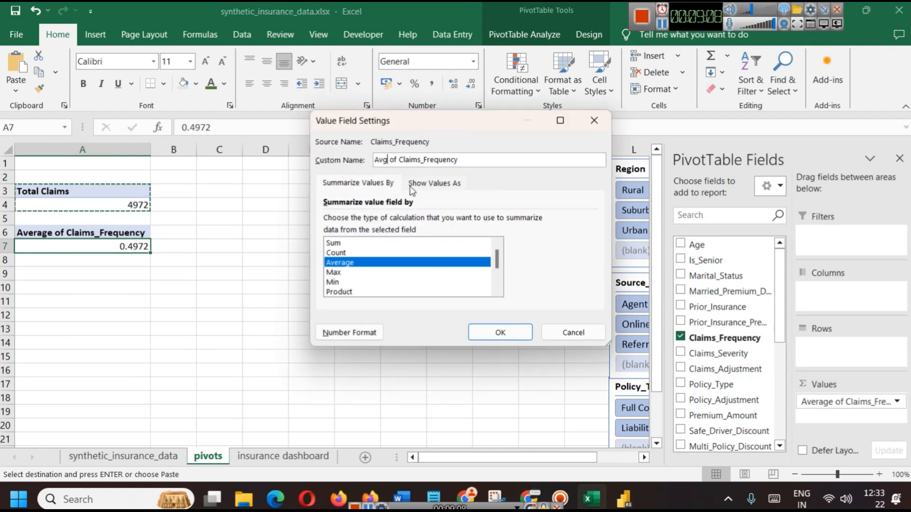
key("Delete")
key("Delete")
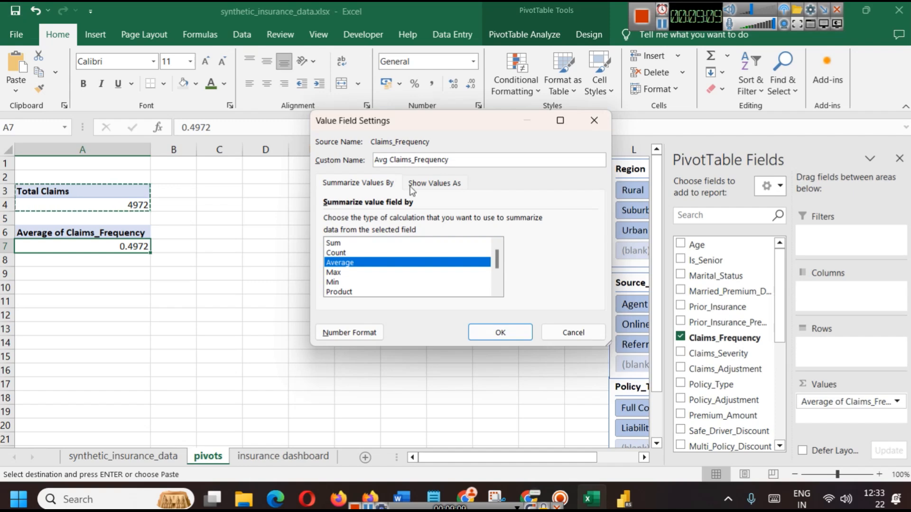
left_click(501, 334)
left_click(183, 280)
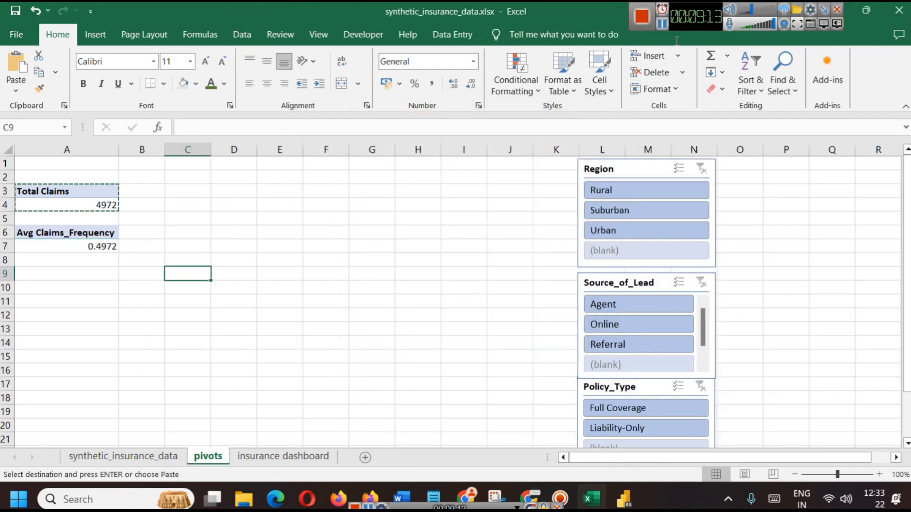
left_click(617, 213)
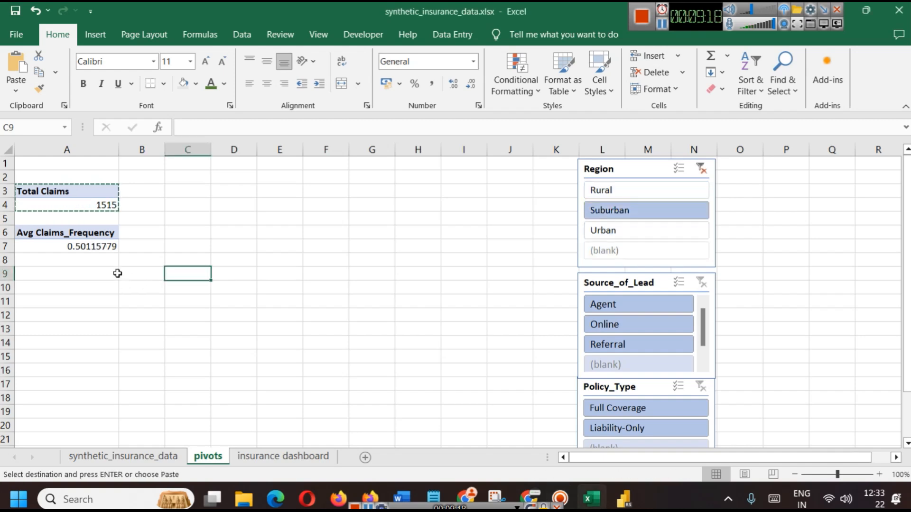
Filter to Online leads and Full Coverage, confirm the pivot's three slicer connections, then switch to Power BI
left_click(604, 324)
left_click(630, 415)
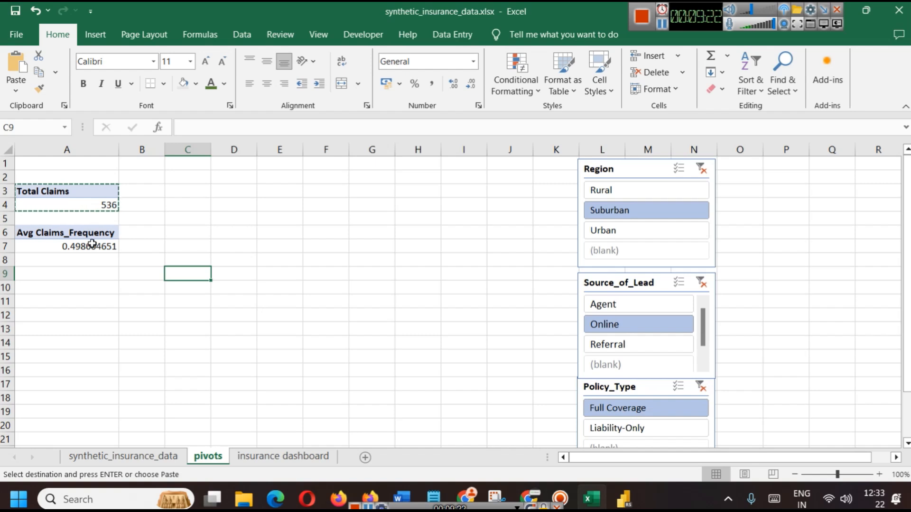
left_click(62, 233)
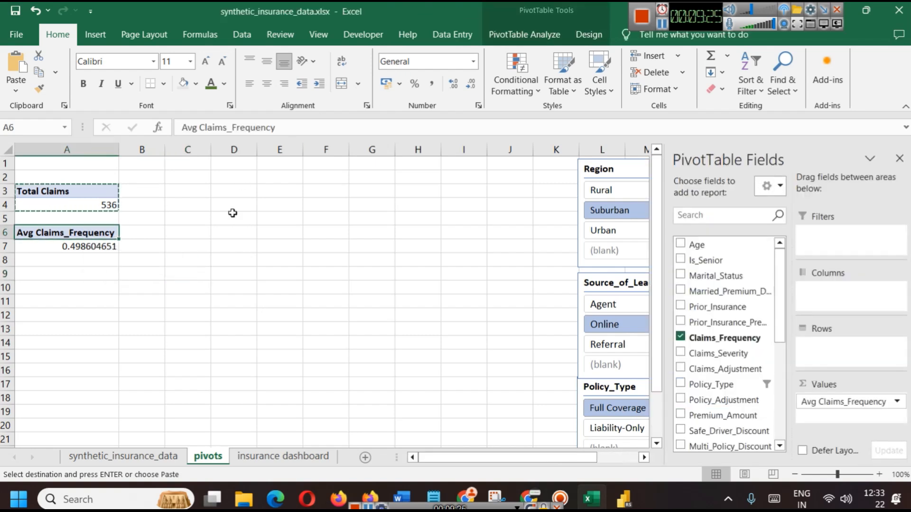
left_click(512, 33)
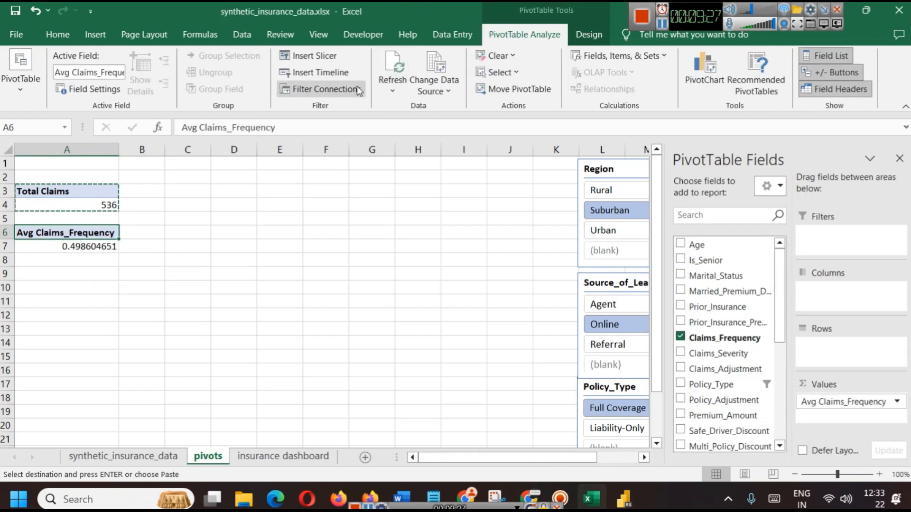
left_click(320, 89)
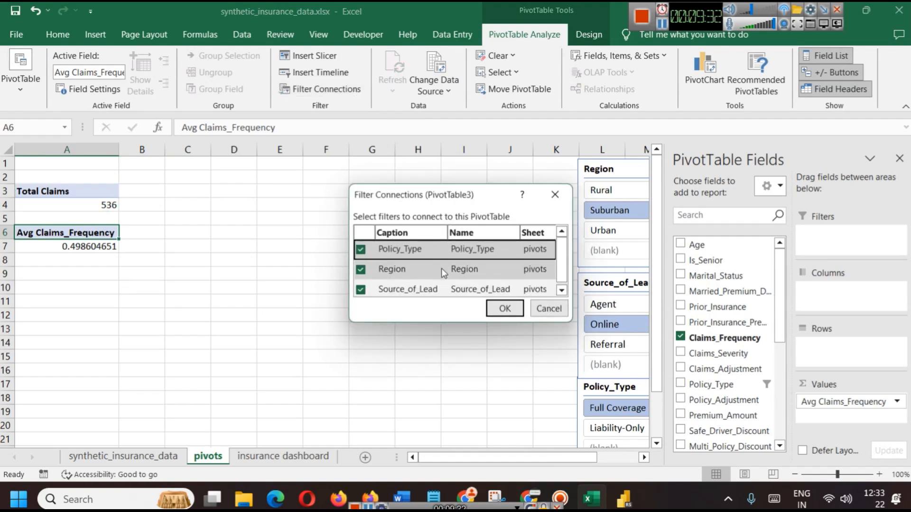
left_click(549, 308)
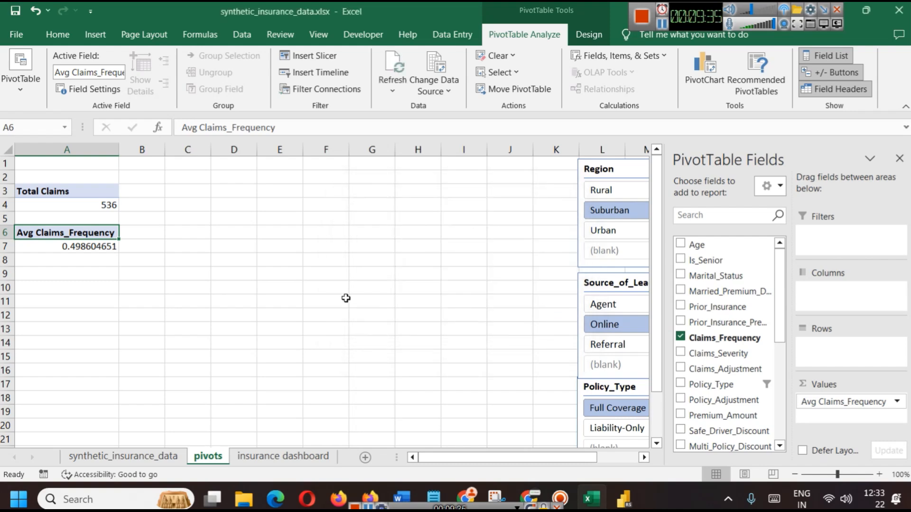
left_click(638, 506)
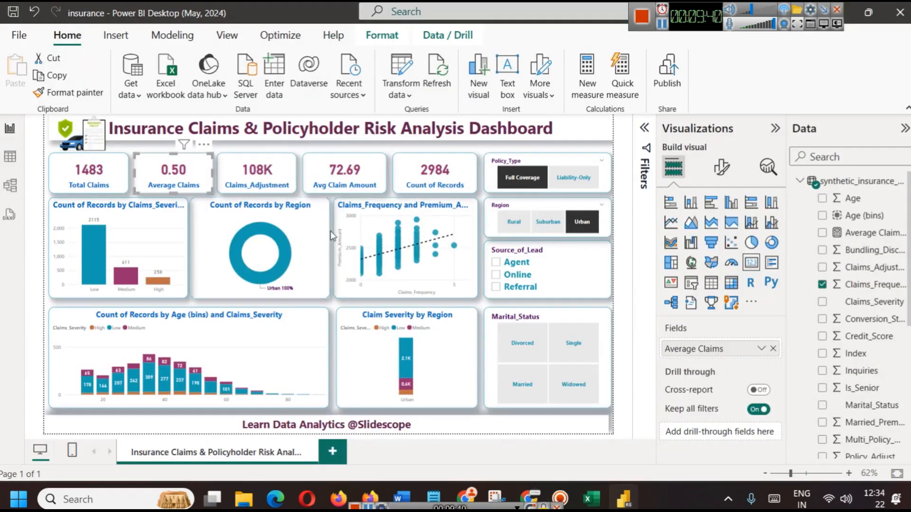
Paste a copy of the Avg Claims_Frequency pivot at A9 and select A9:A10
key("alt+Tab")
key("shift+Up")
key("ctrl+c")
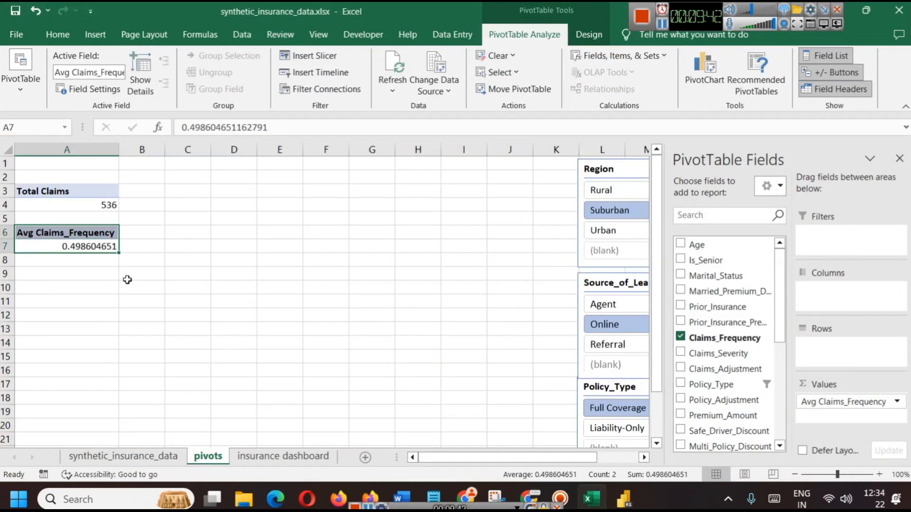
left_click(49, 271)
key("ctrl+v")
left_click(182, 292)
left_click(53, 276)
left_click_drag(62, 288, 62, 275)
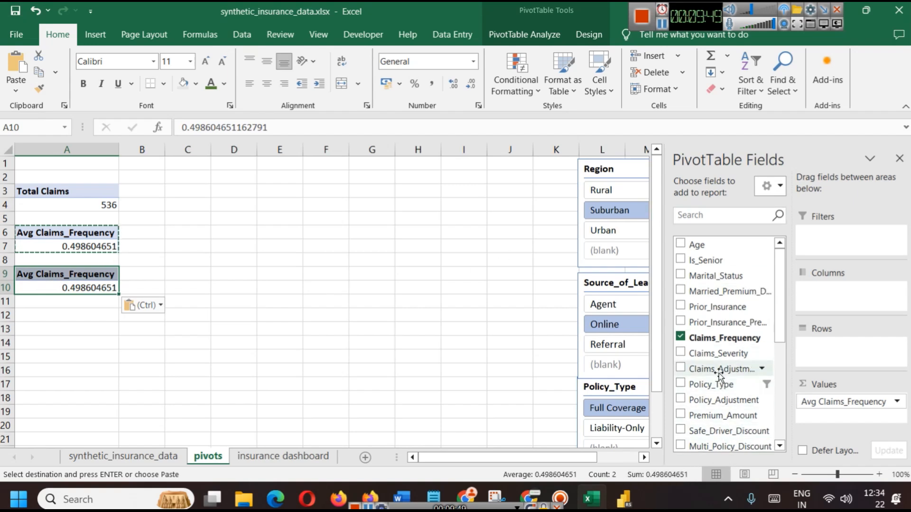
Swap the copy's value to Claims_Adjustment and rename it 'Total Claims_Adjustment'
left_click(680, 368)
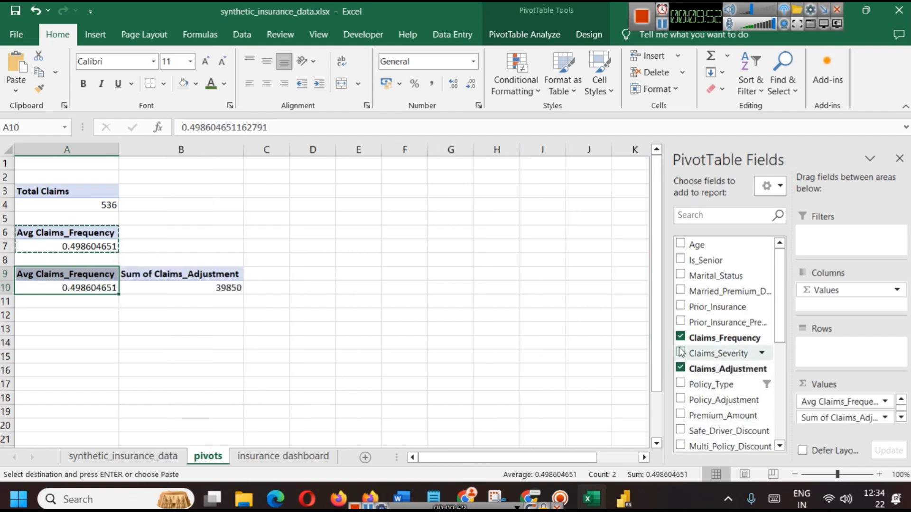
left_click(681, 338)
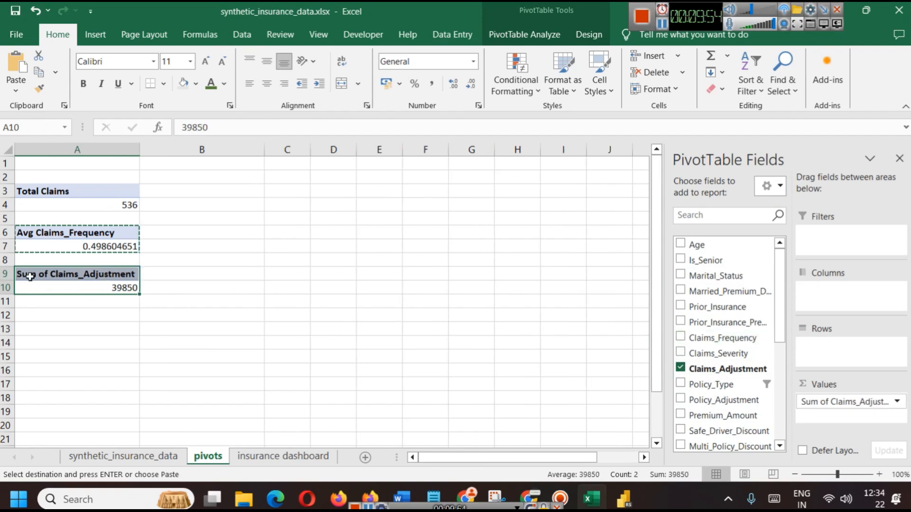
left_click(896, 402)
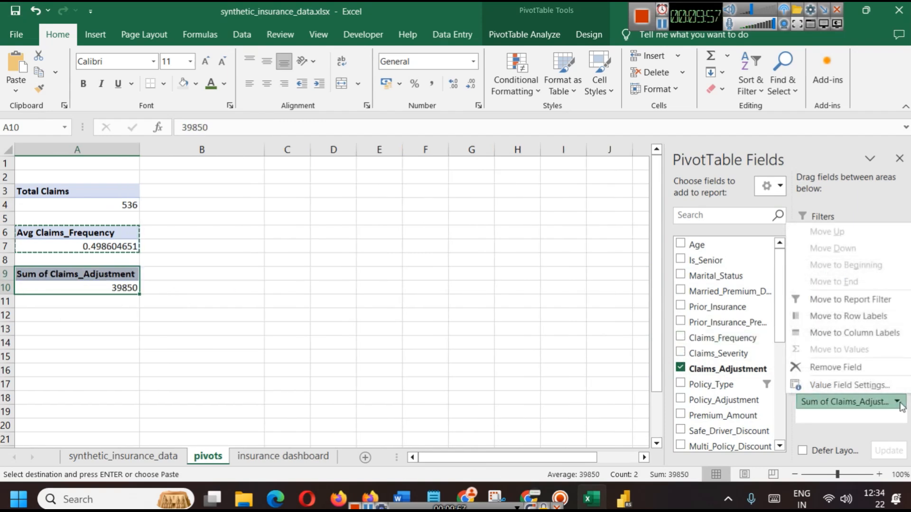
left_click(849, 385)
left_click(396, 160)
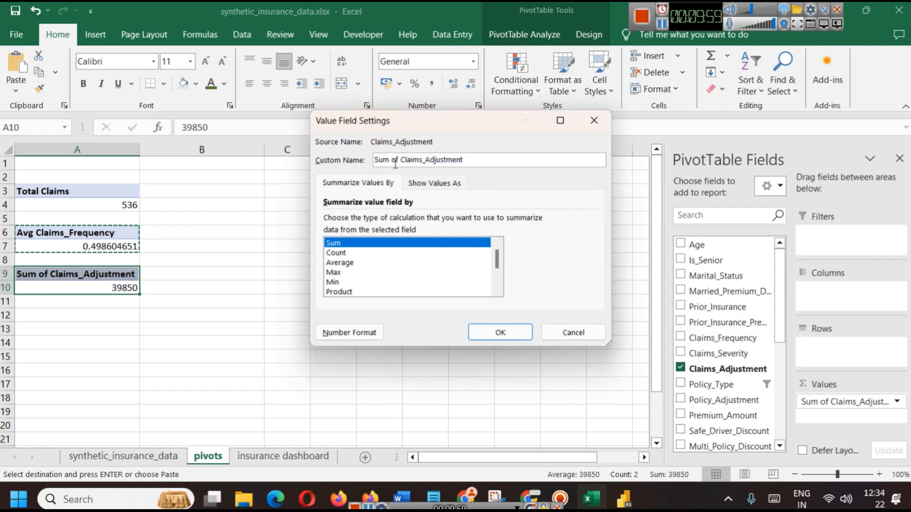
left_click_drag(396, 160, 374, 160)
type("Total")
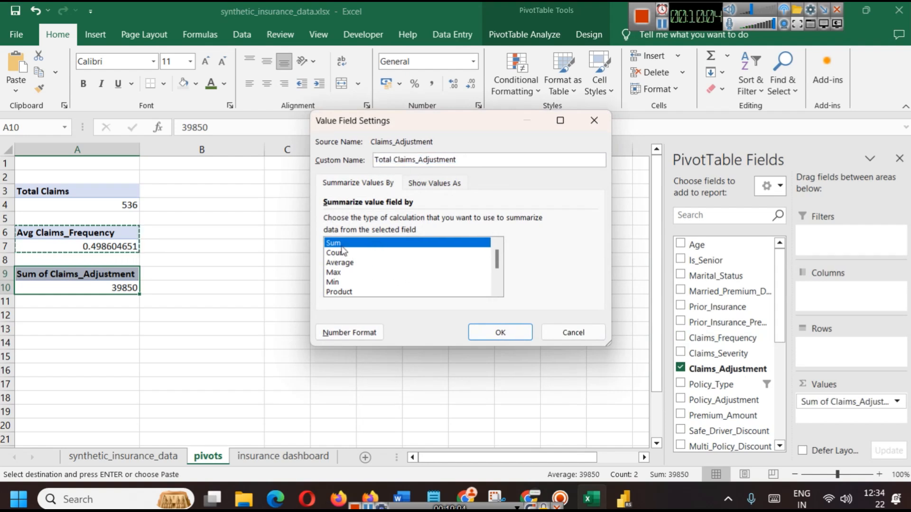
left_click(492, 327)
left_click(171, 274)
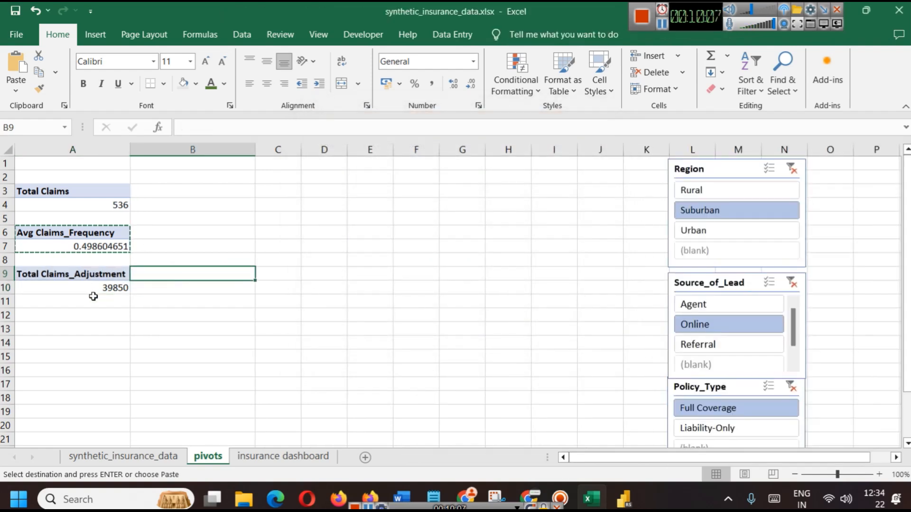
Include all regions, lead sources and policy types in the slicers, then switch to Power BI
left_click(104, 290)
left_click(46, 274)
left_click(52, 288)
left_click(45, 234)
left_click(601, 237)
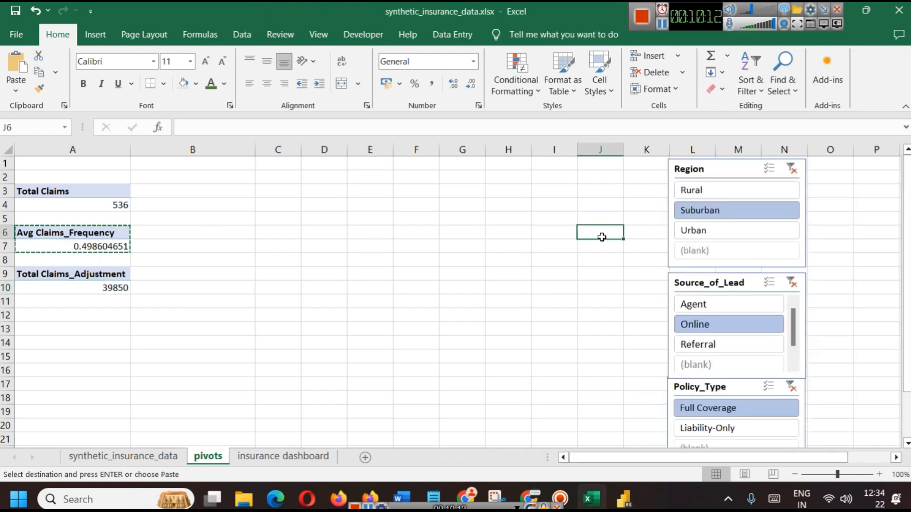
left_click(791, 169)
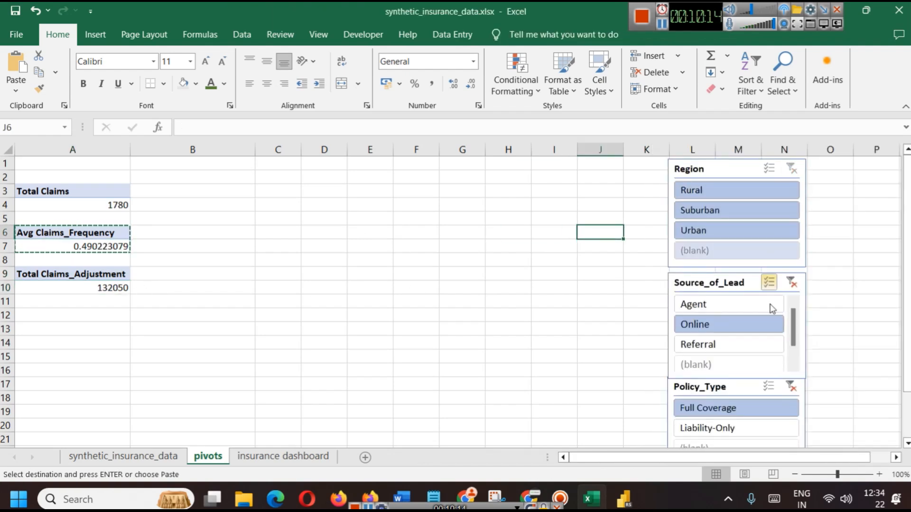
left_click(792, 283)
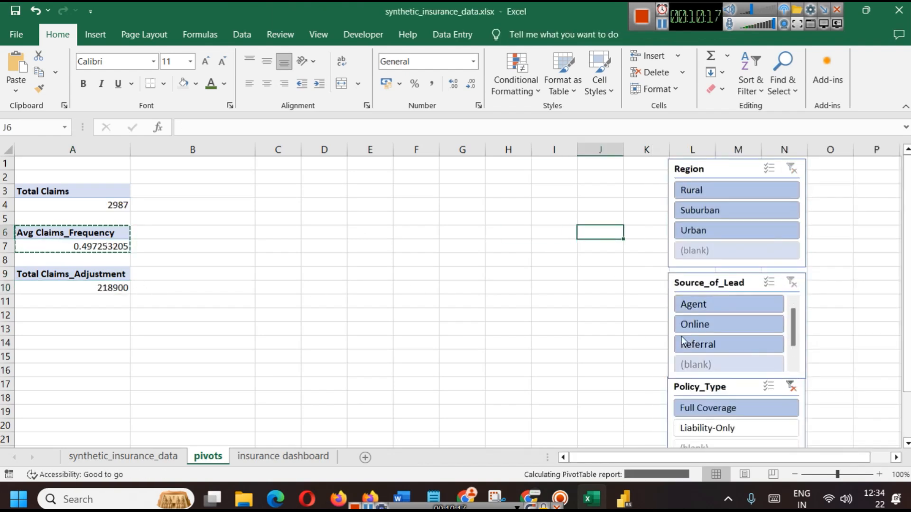
left_click(382, 266)
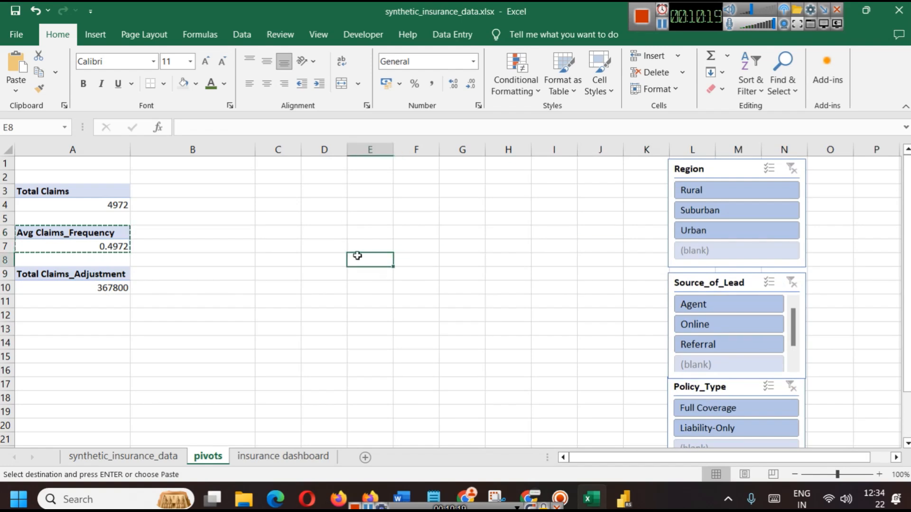
left_click(624, 498)
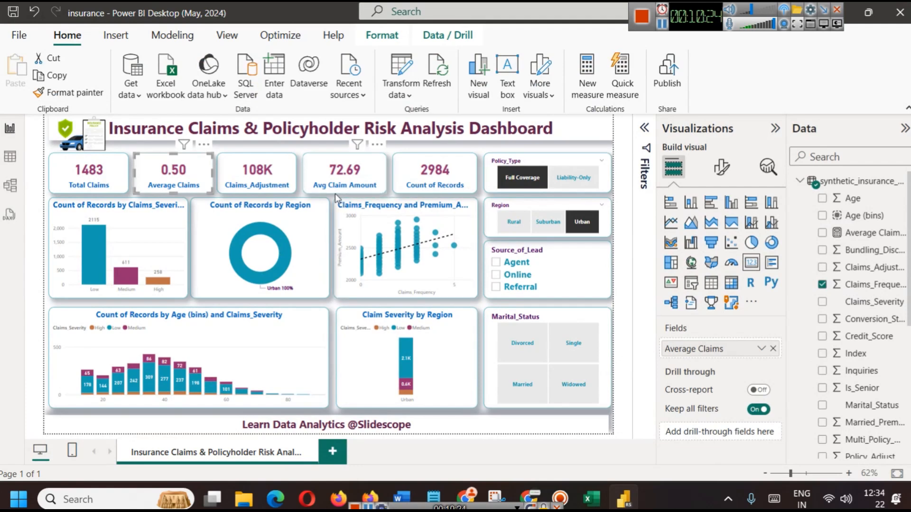
Select the Avg Claim Amount card and view the Average Claim Amount measure's DAX formula
left_click(341, 180)
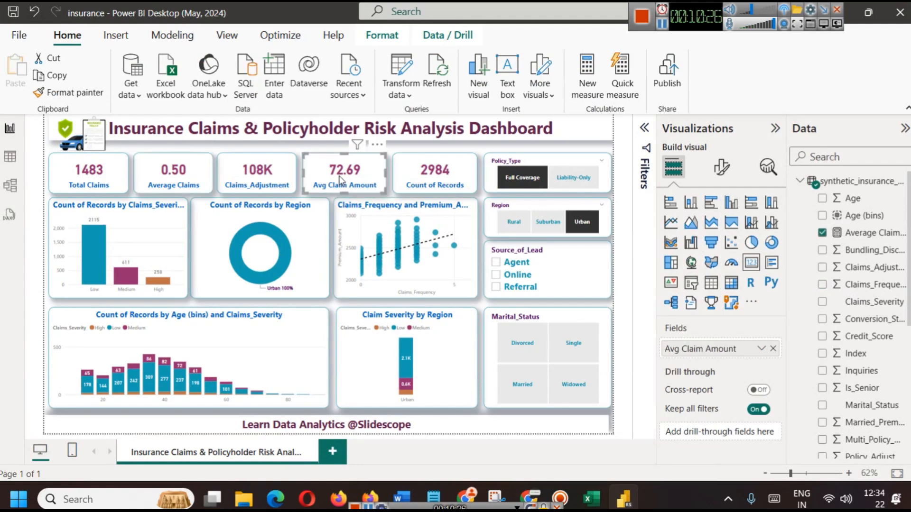
left_click(857, 237)
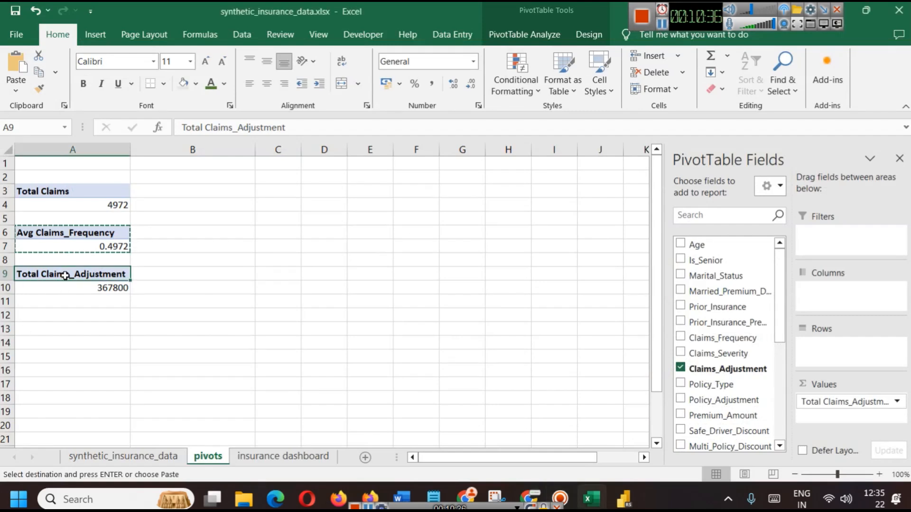
Copy the Total Claims_Adjustment pivot to A12 and summarize it by Average (36.78)
left_click_drag(69, 282, 70, 274)
key("ctrl+c")
left_click(58, 317)
key("ctrl+v")
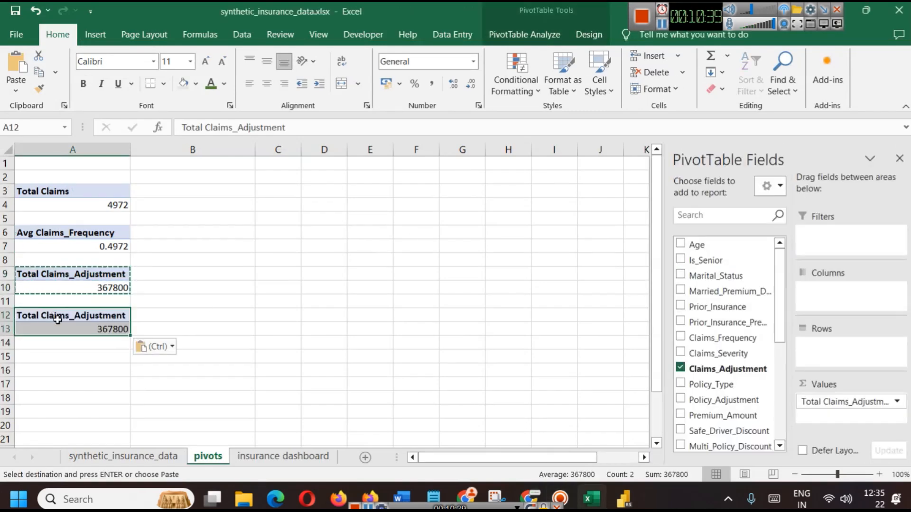
left_click(878, 401)
left_click(854, 383)
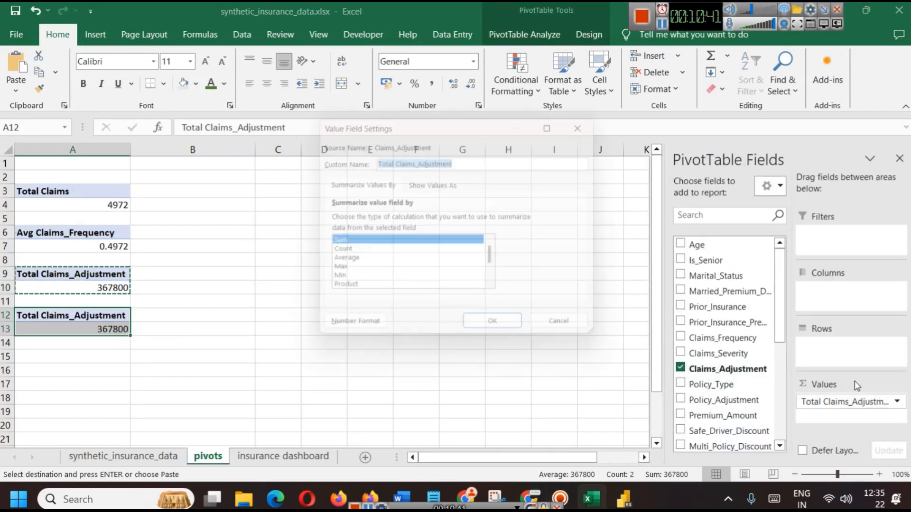
left_click(352, 262)
left_click(477, 335)
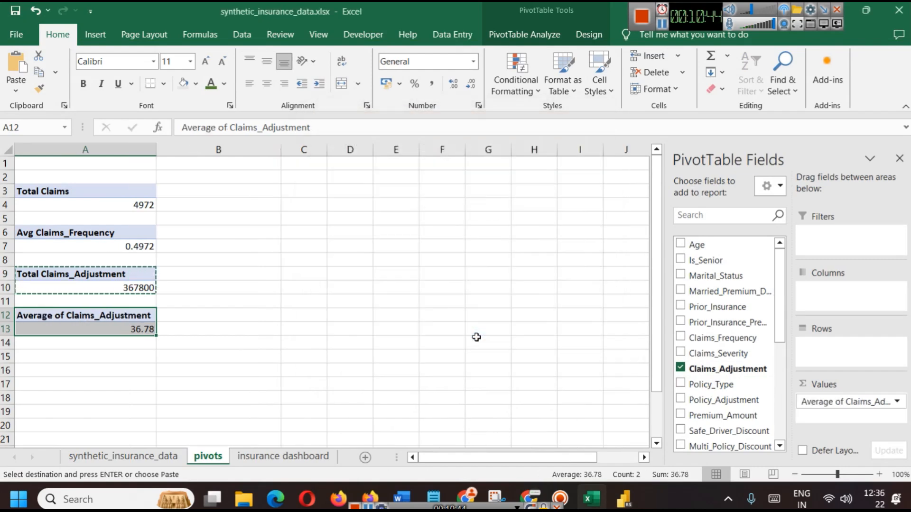
left_click(213, 339)
Look through the data model options without changes and reselect the average value in A13
scroll(707, 365, "down", 2)
scroll(702, 368, "up", 1)
scroll(427, 305, "up", 1)
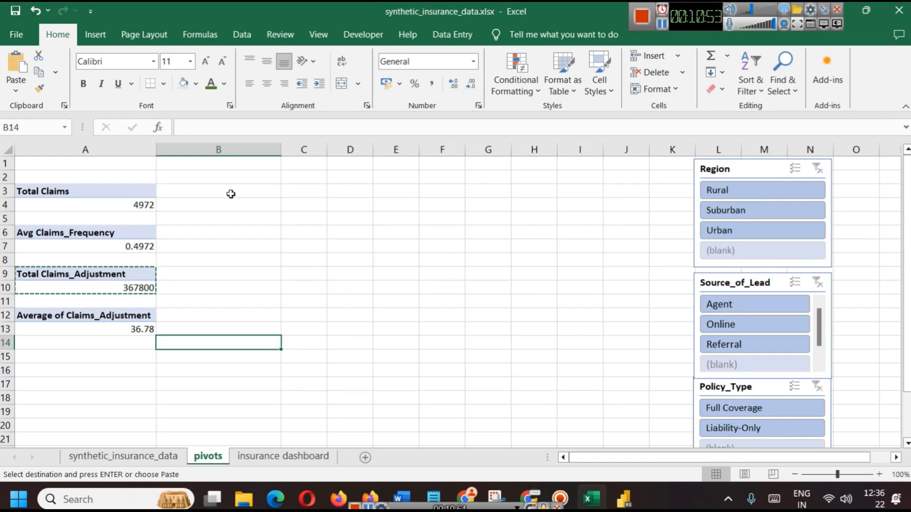
left_click(665, 23)
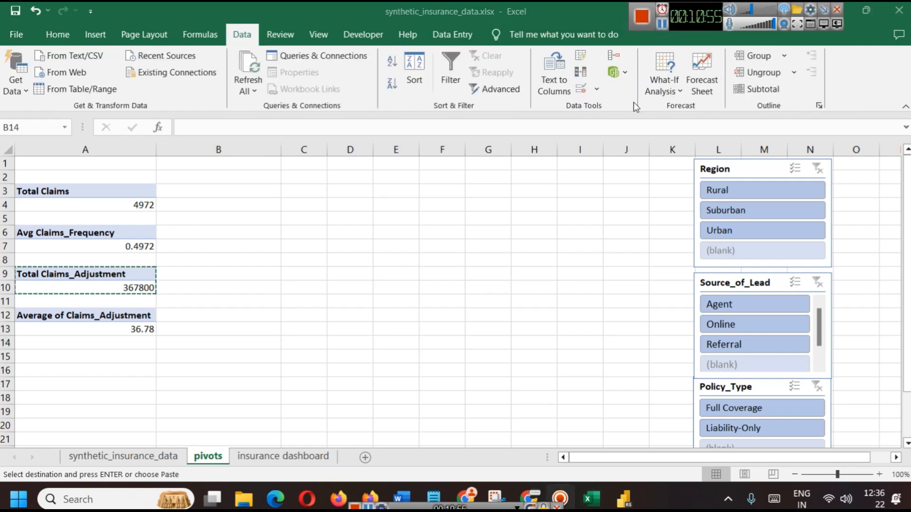
left_click(627, 76)
left_click(628, 78)
left_click(634, 97)
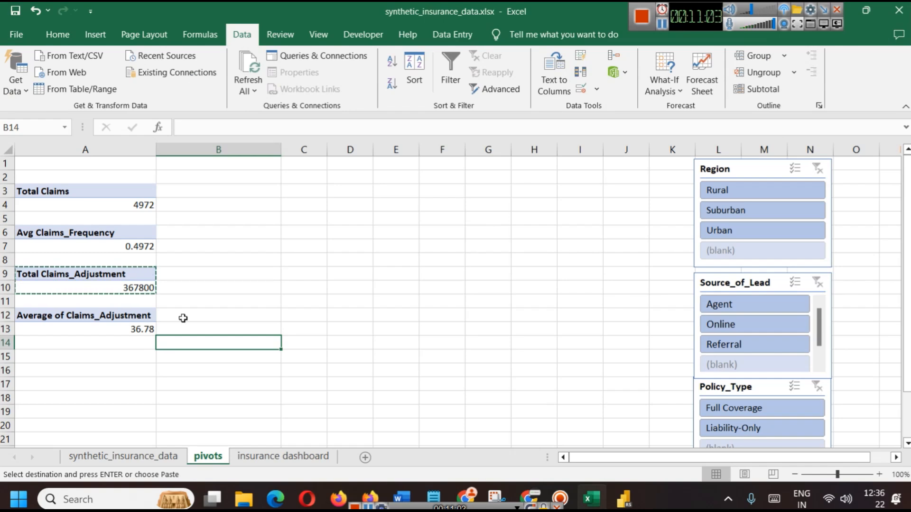
left_click(85, 327)
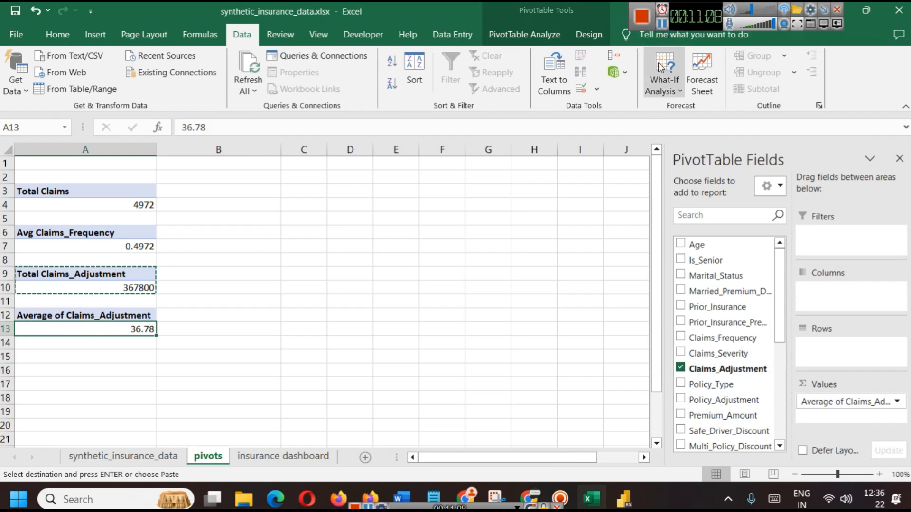
left_click_drag(708, 11, 652, 87)
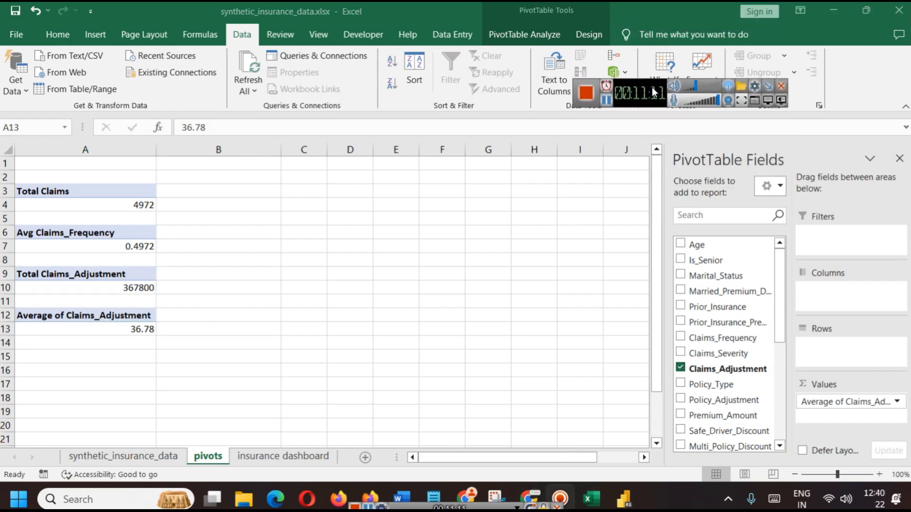
left_click(158, 339)
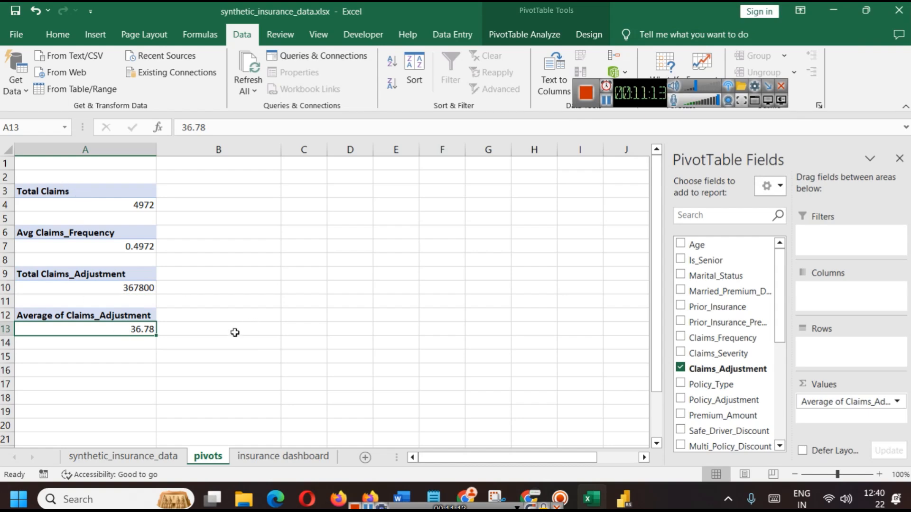
left_click(624, 498)
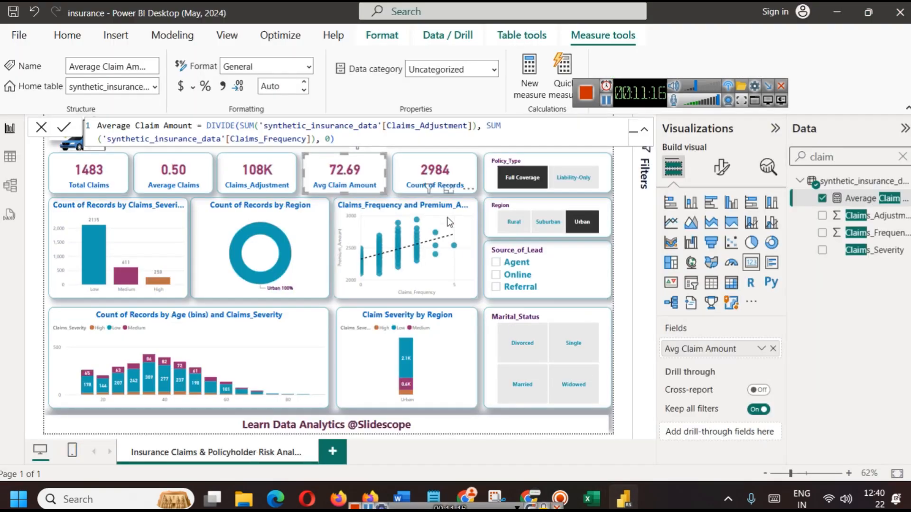
left_click(433, 176)
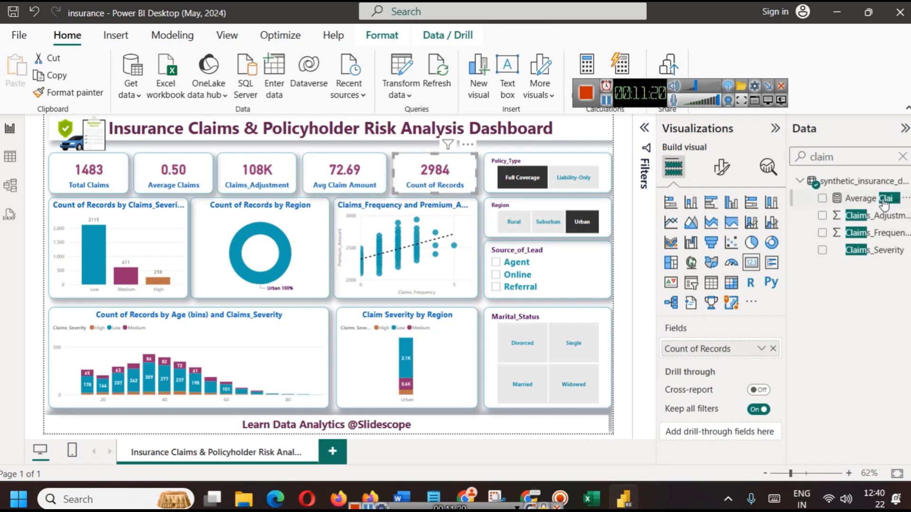
left_click(903, 156)
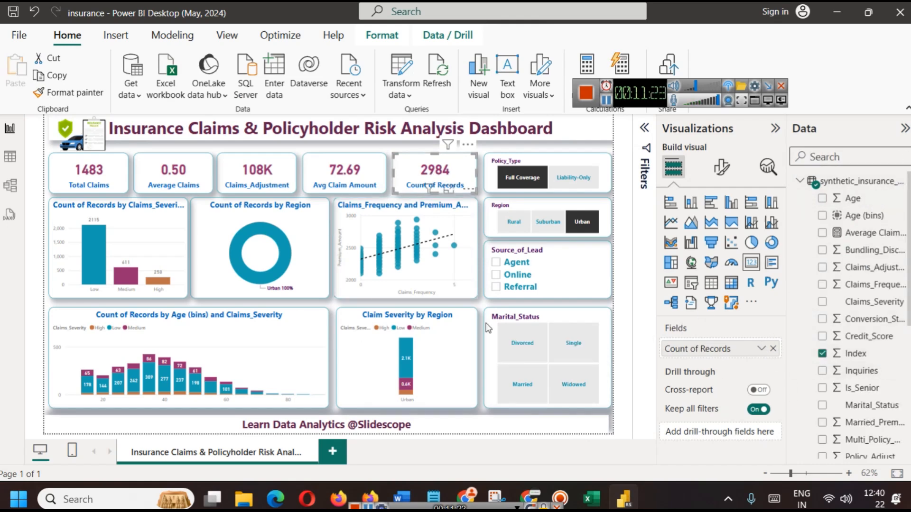
left_click(591, 499)
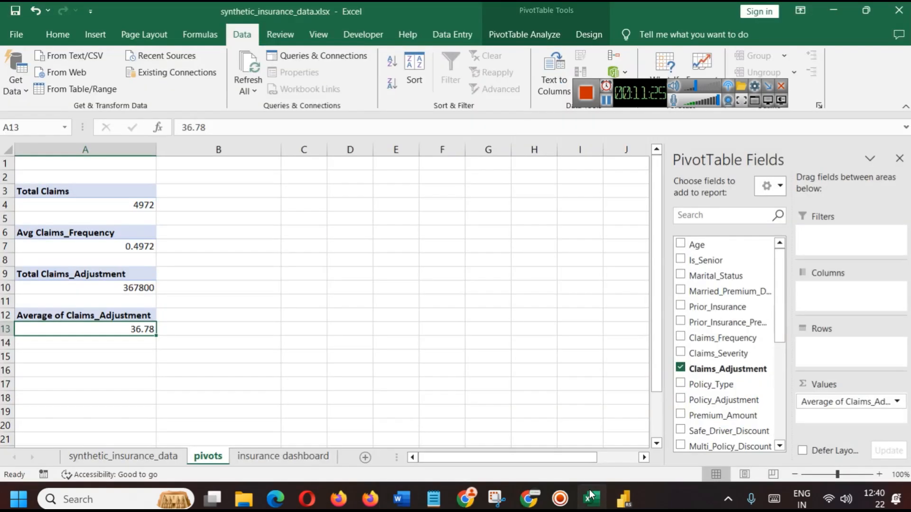
Go to the insurance dashboard sheet and select cell G11 below the title banner
left_click(92, 191)
left_click_drag(101, 205, 90, 191)
left_click(282, 457)
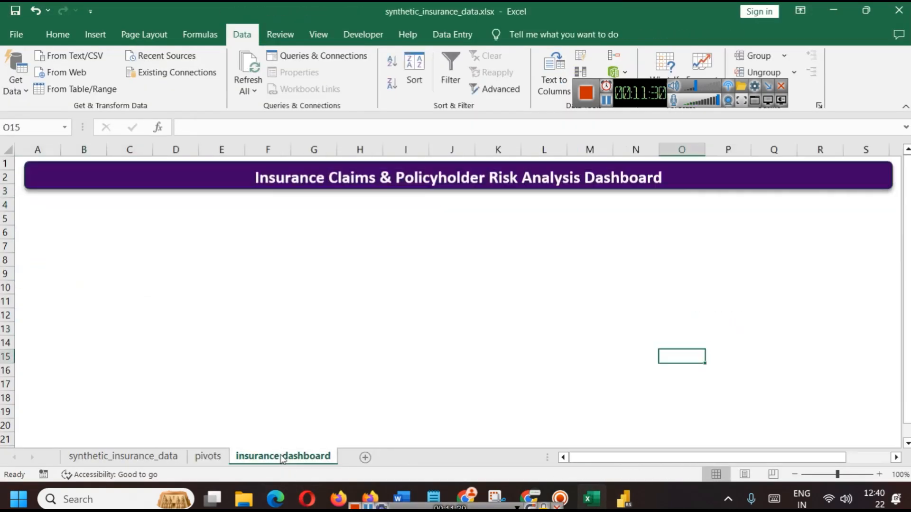
left_click(326, 300)
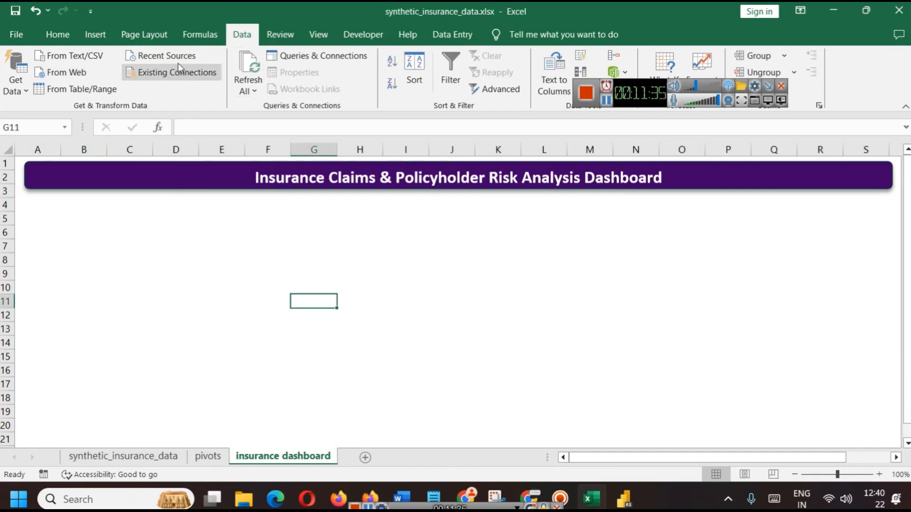
Draw a trial rounded rectangle below the title, delete it, and select the purple title banner
left_click(103, 37)
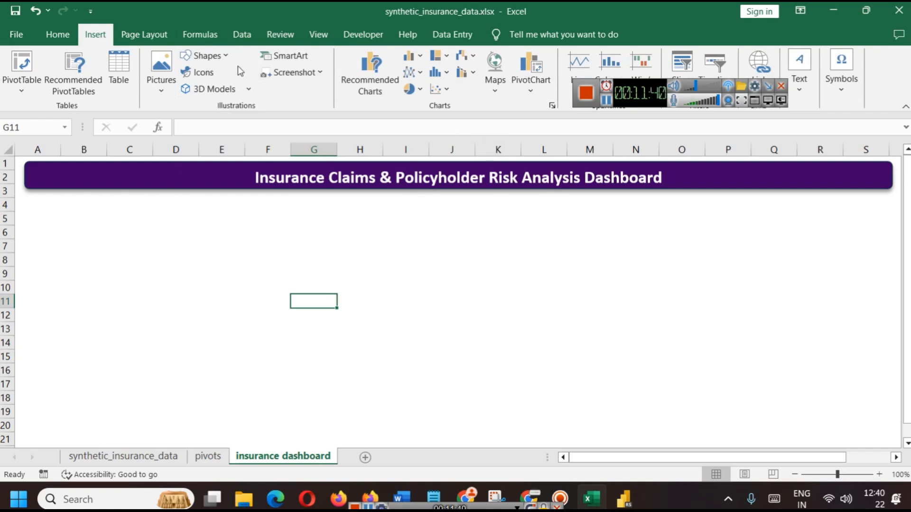
left_click(204, 55)
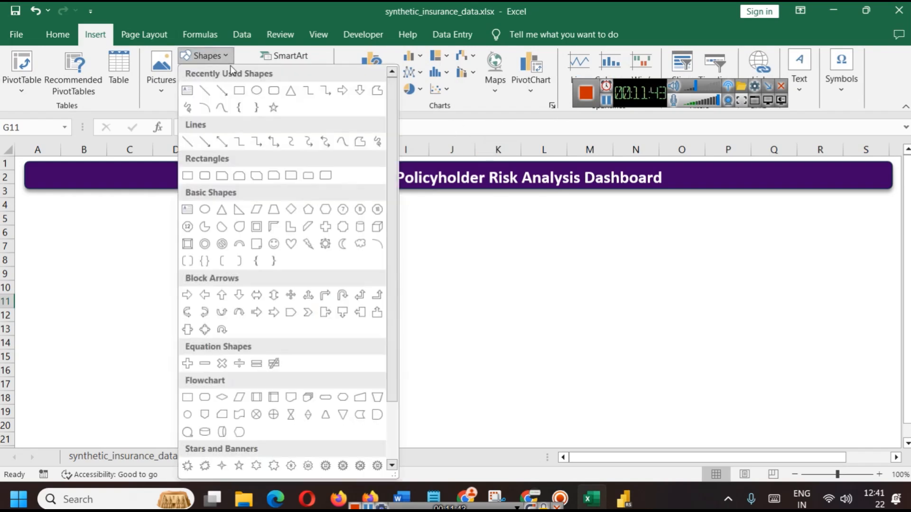
left_click(273, 95)
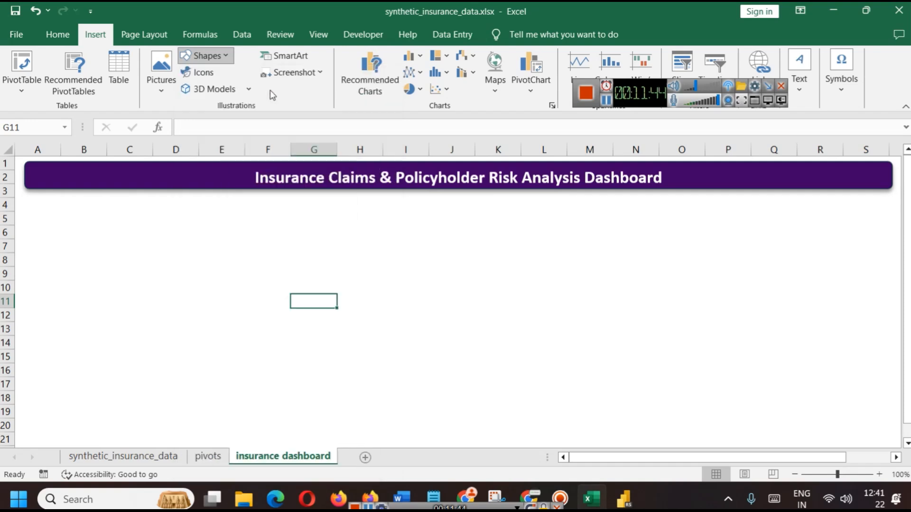
left_click(33, 203)
left_click(142, 229)
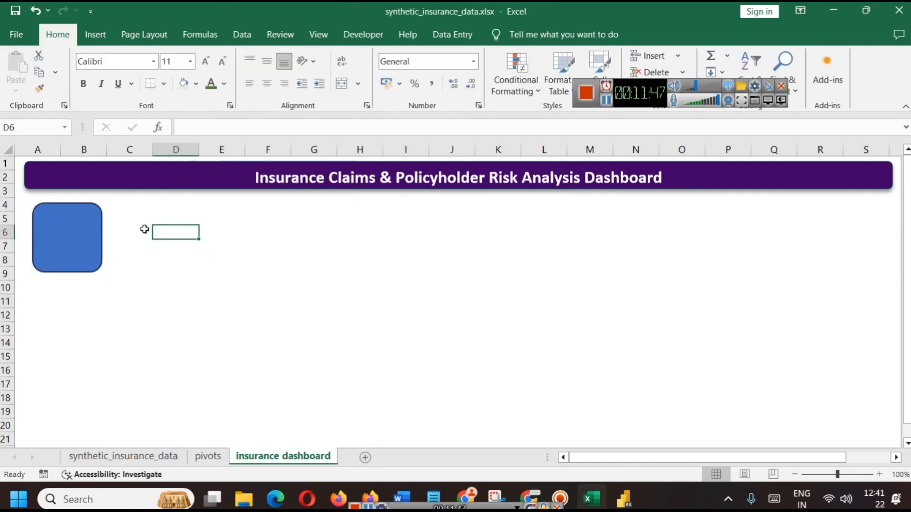
left_click(94, 244)
key("Delete")
left_click(79, 177)
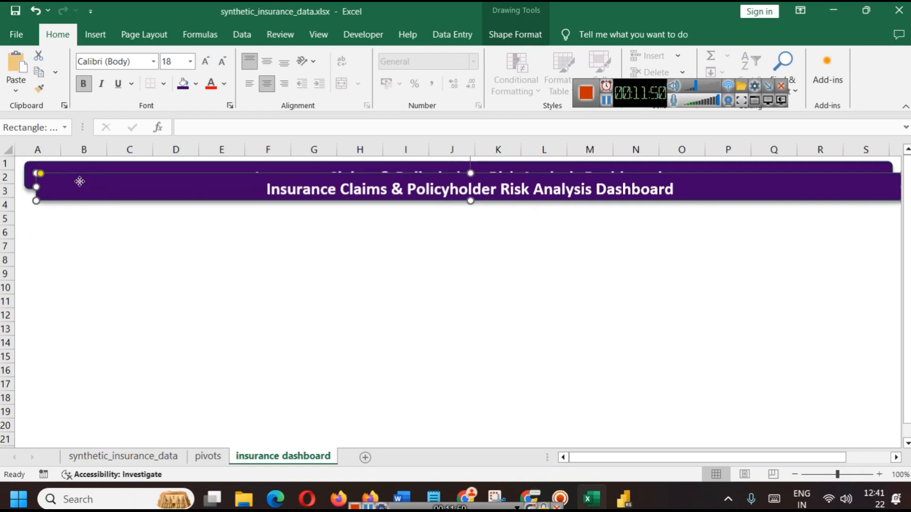
Duplicate the title banner below it, resize the copy to A4:D7 and clear its text
left_click_drag(77, 179, 71, 197)
left_click_drag(895, 211, 171, 212)
left_click_drag(100, 225, 98, 252)
double_click(101, 217)
key("ctrl+a")
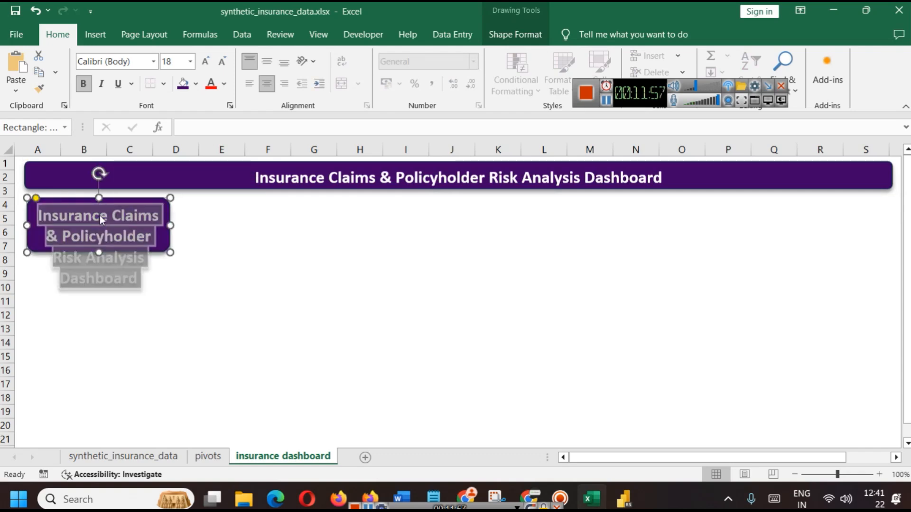
key("Delete")
left_click(242, 271)
left_click(97, 237)
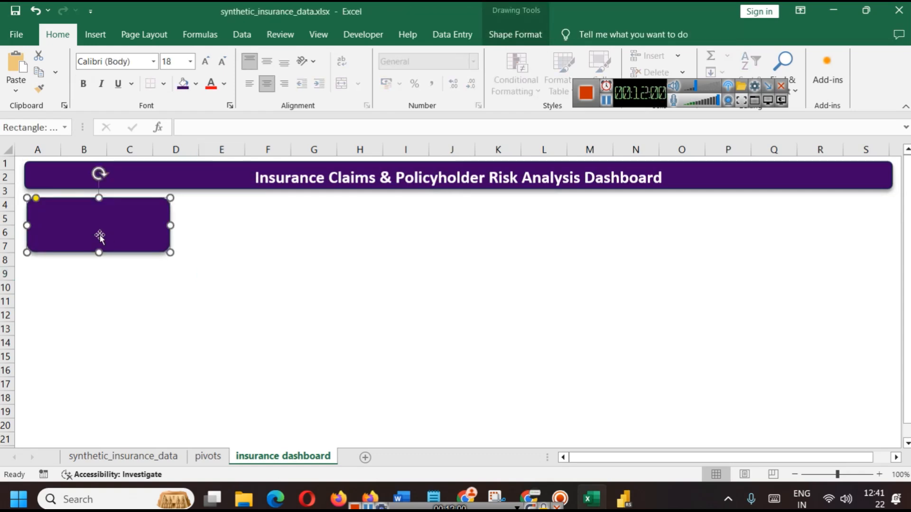
Copy the Total Claims label and value from the pivots sheet and paste them onto the dashboard as a picture
left_click(207, 456)
key("ctrl+c")
left_click(266, 455)
key("ctrl+v")
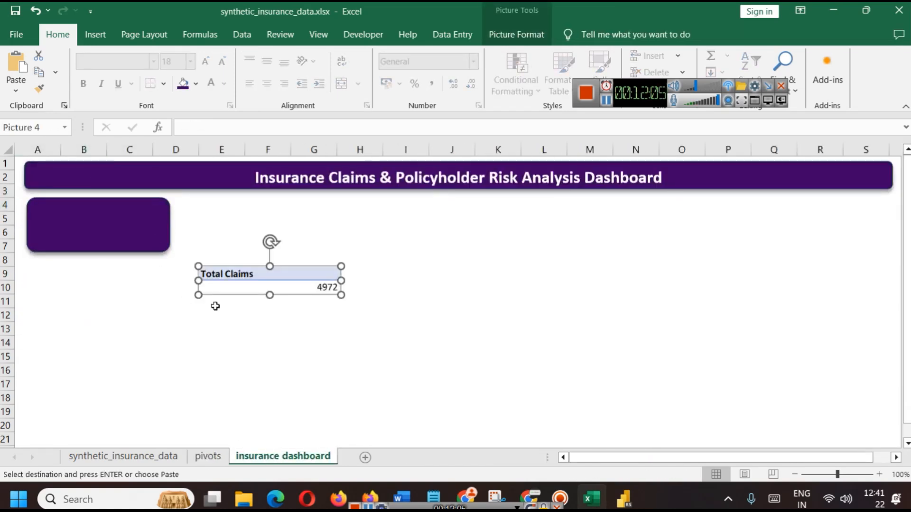
Move the pasted Total Claims picture into the card, then delete it
left_click_drag(252, 280, 80, 222)
left_click(187, 272)
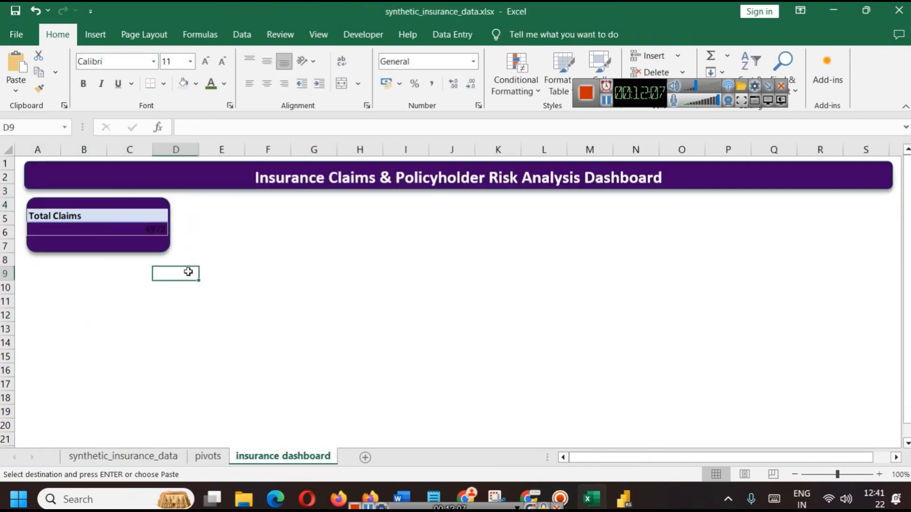
left_click(106, 231)
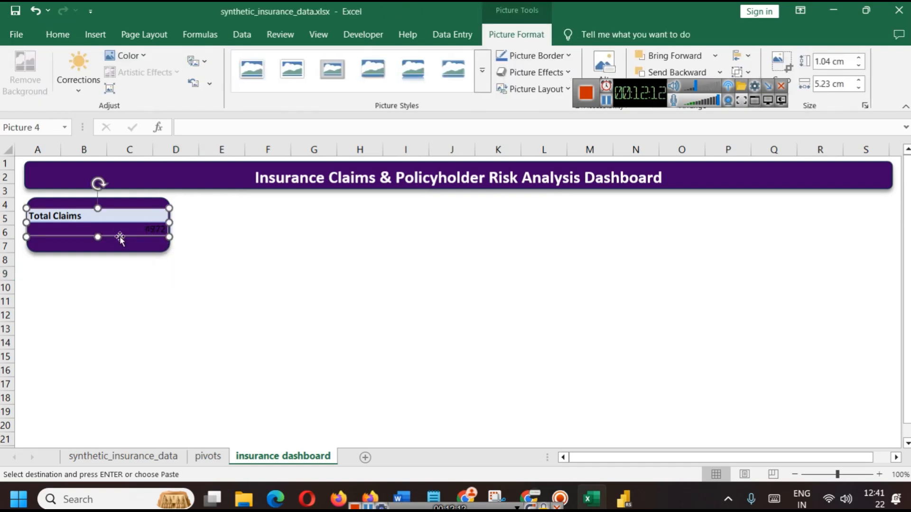
left_click(207, 269)
left_click(130, 225)
key("Delete")
Reselect the now-empty purple card and switch to the Insert ribbon
left_click(105, 217)
left_click(265, 300)
left_click(124, 227)
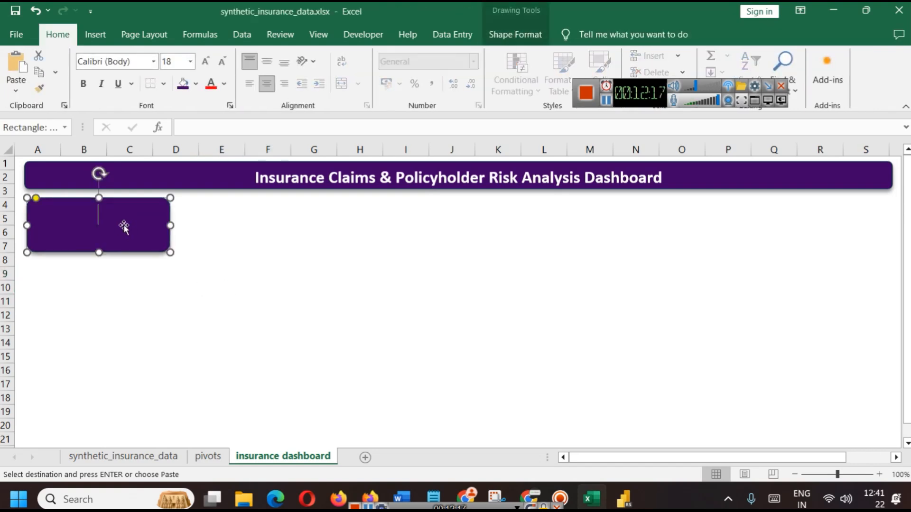
left_click(266, 260)
left_click(136, 230)
left_click(89, 38)
left_click_drag(636, 90, 722, 125)
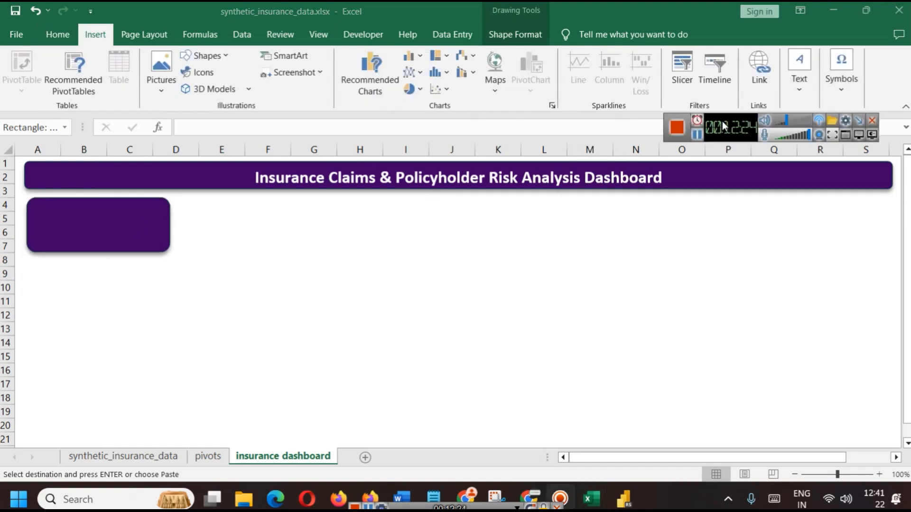
Insert a text box inside the purple card
left_click(801, 76)
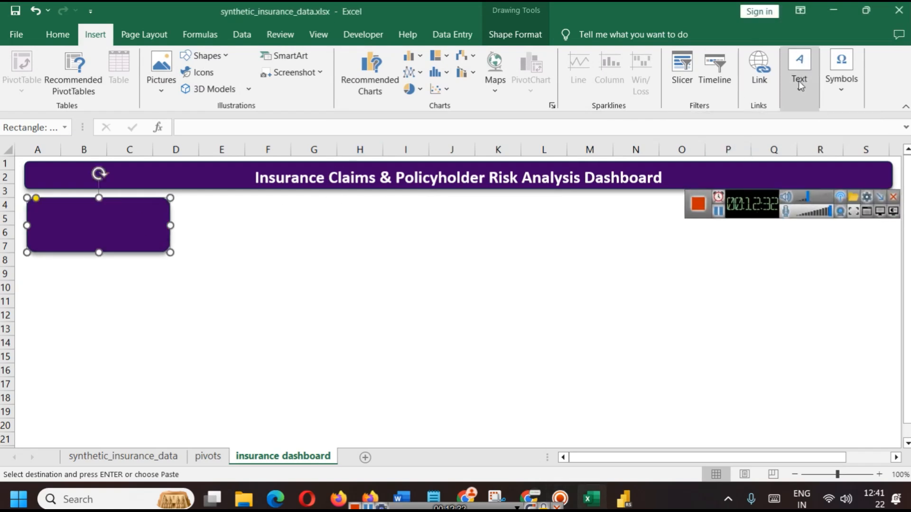
left_click(289, 284)
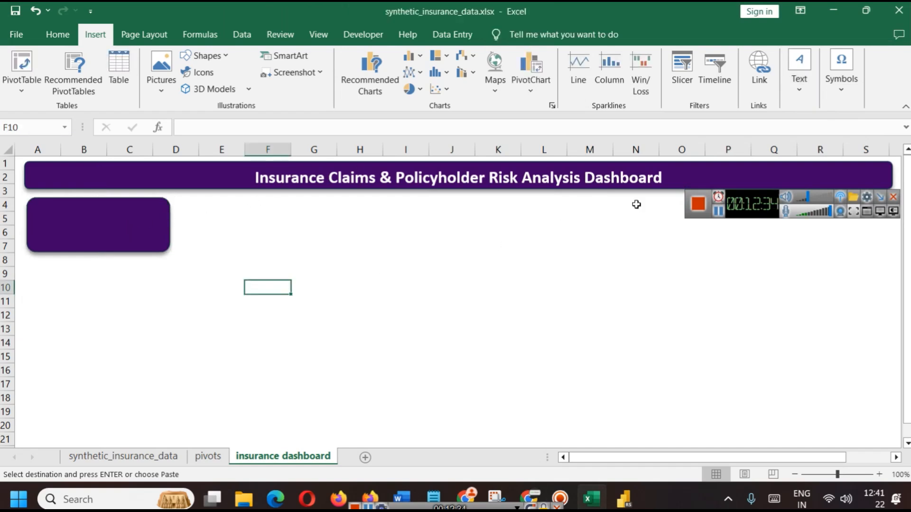
left_click(800, 87)
left_click(763, 133)
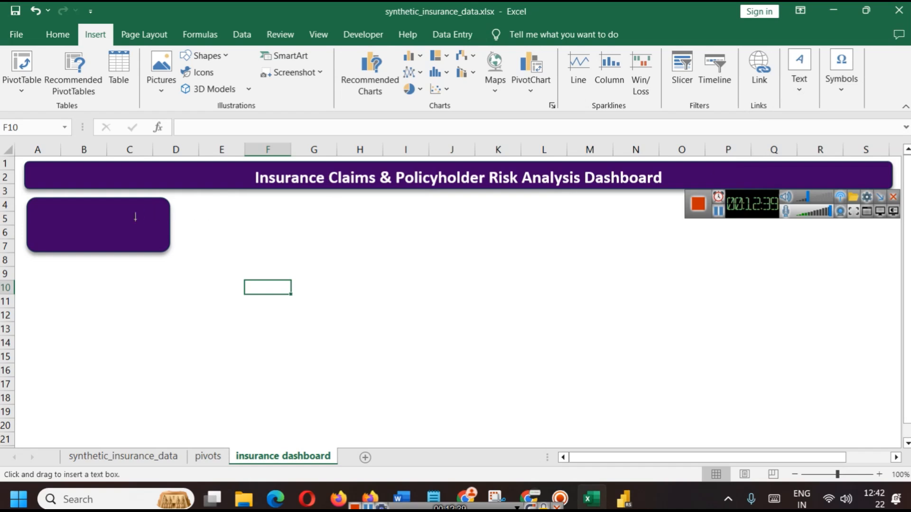
left_click(66, 229)
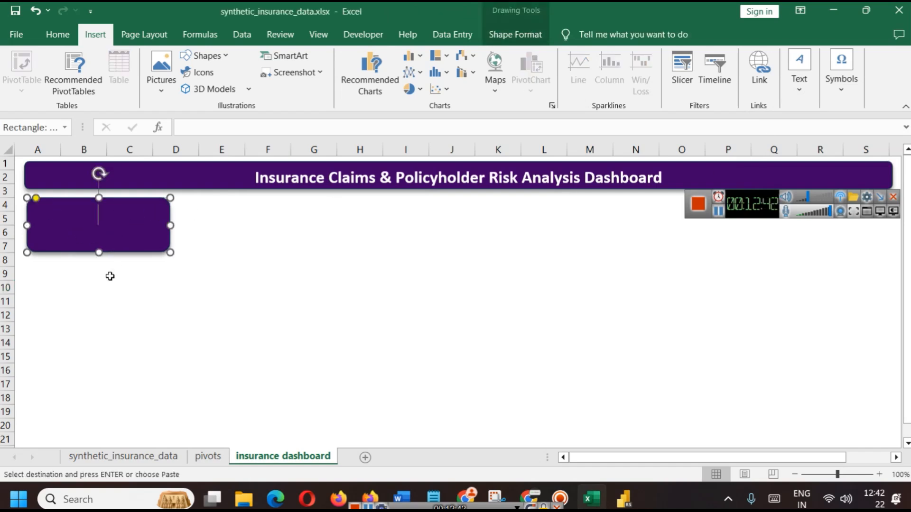
Reposition the card under the title, widen the text box inside it, and return to the pivots sheet
left_click(141, 281)
left_click(103, 216)
mouse_move(103, 216)
left_mouse_down()
mouse_move(136, 260)
mouse_move(70, 209)
mouse_move(98, 224)
left_mouse_up()
left_click(103, 211)
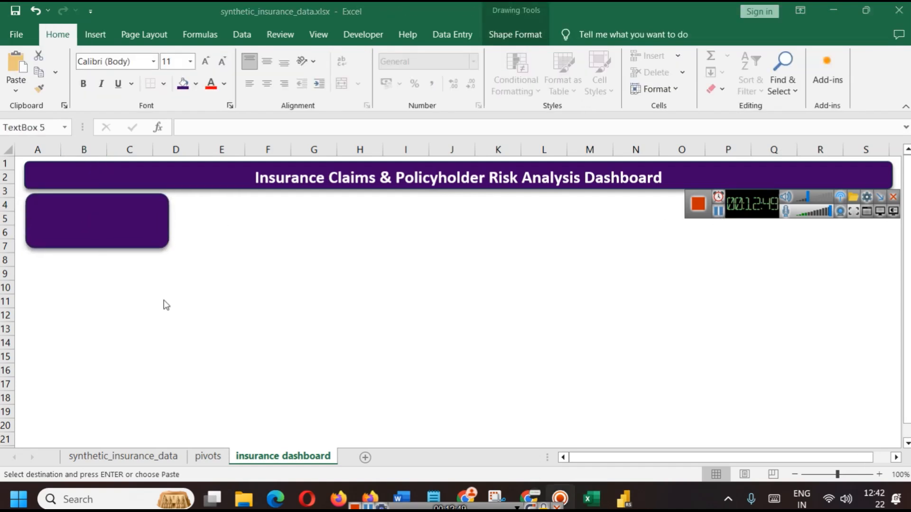
left_click(157, 311)
left_click_drag(163, 319, 138, 227)
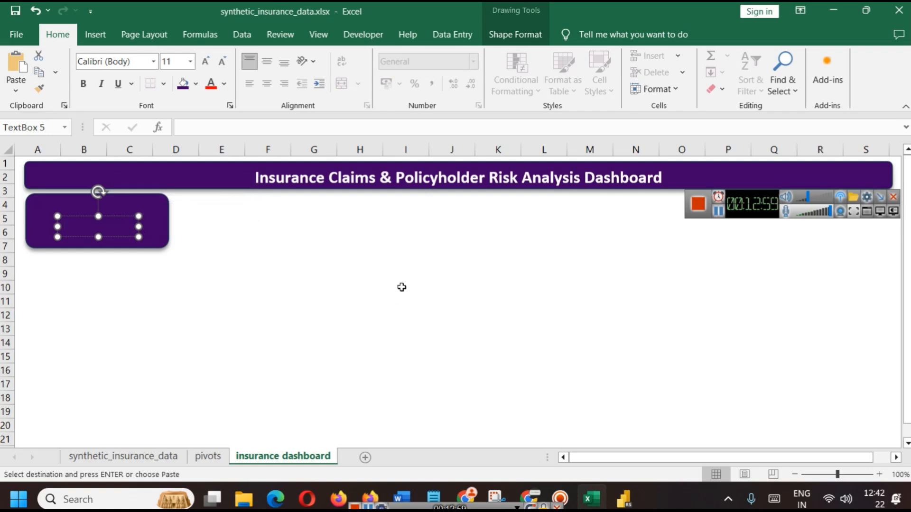
left_click(198, 457)
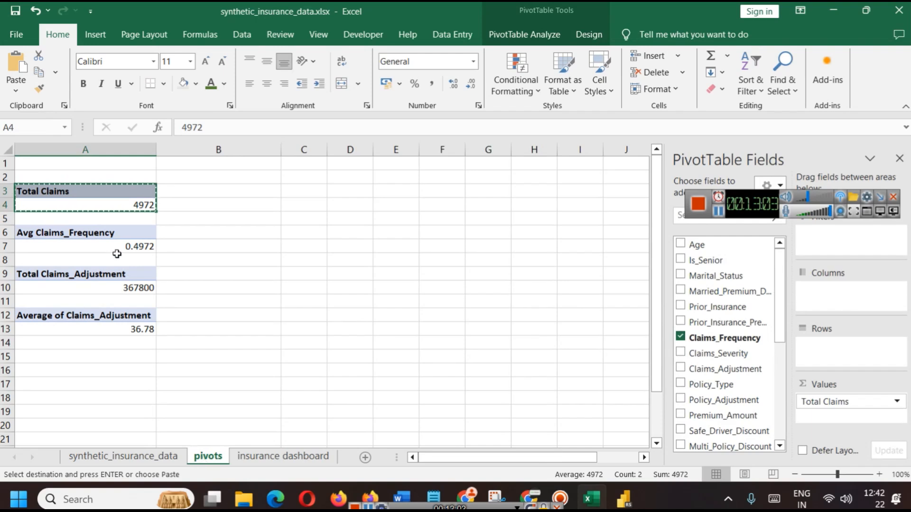
Link the text box to pivots!A4 so it shows 4972, and colour that number white
left_click(138, 206)
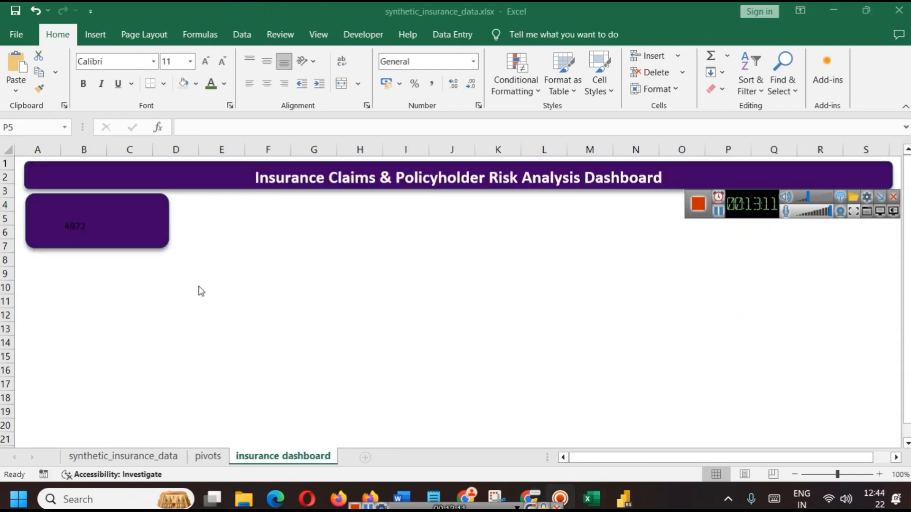
left_click(70, 227)
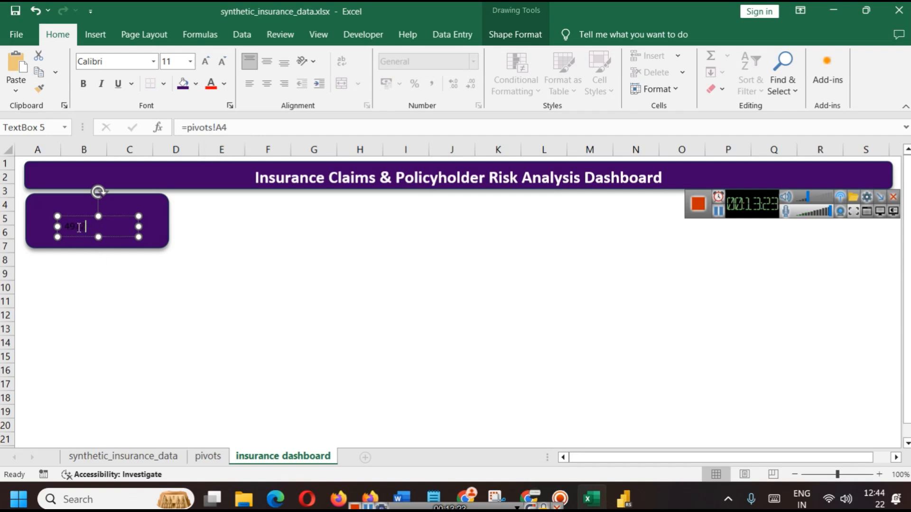
double_click(94, 233)
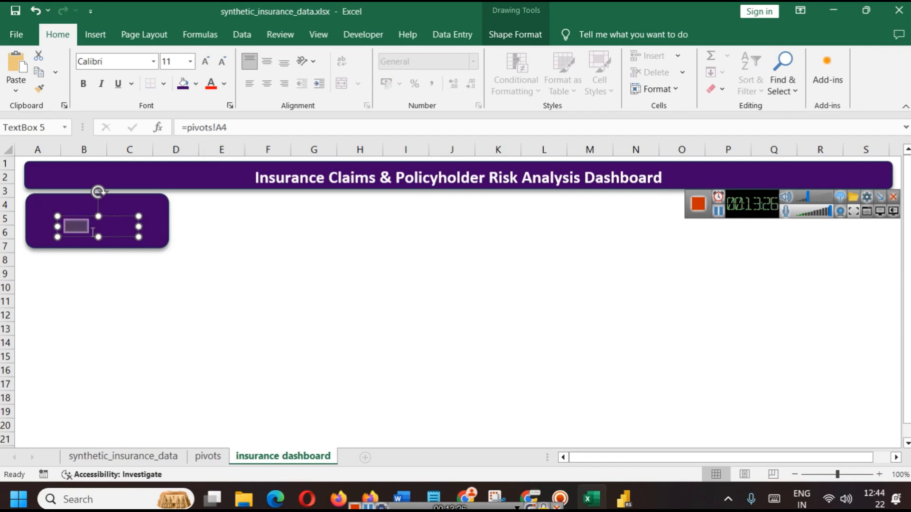
left_click(224, 84)
left_click(254, 173)
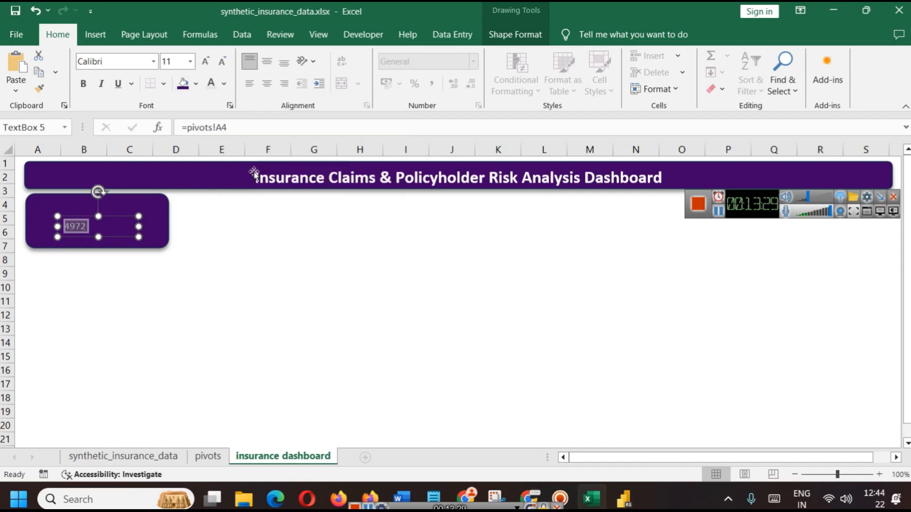
Undo the accidental nudge of the card and reselect the 4972 text
left_click_drag(104, 241, 106, 238)
key("ctrl+z")
left_click(95, 227)
double_click(94, 227)
left_click(191, 62)
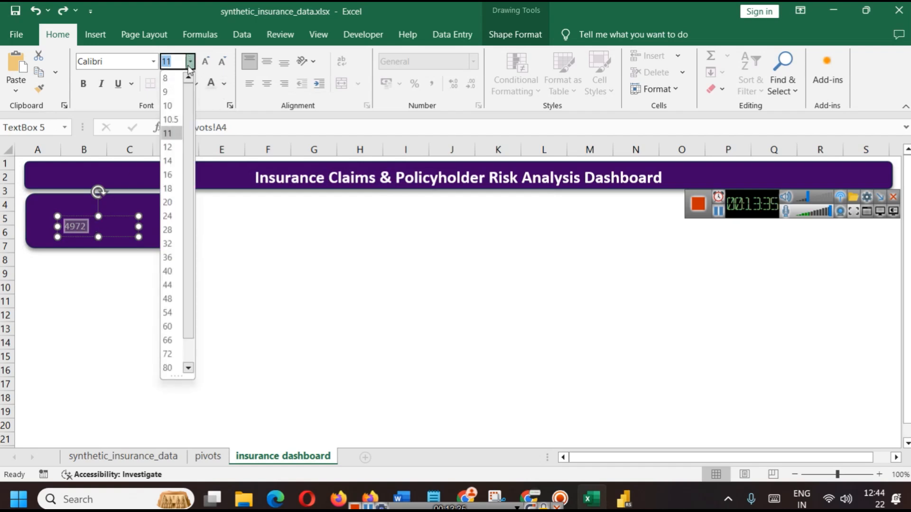
Make 4972 18-point and centre it both vertically and horizontally in the box
left_click(169, 188)
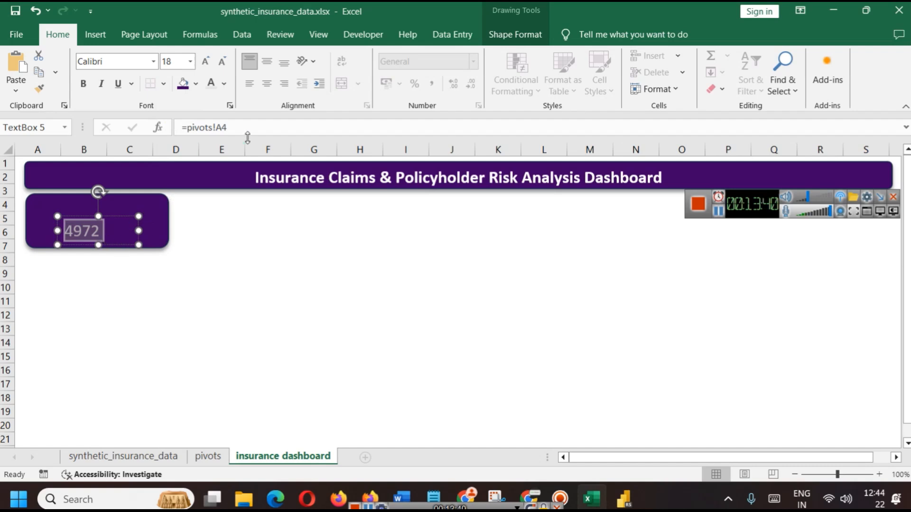
left_click(266, 60)
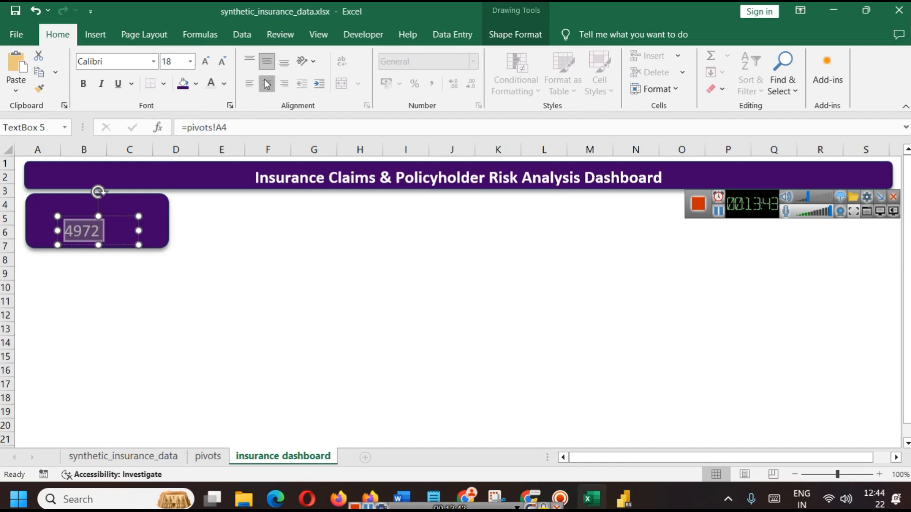
left_click(267, 84)
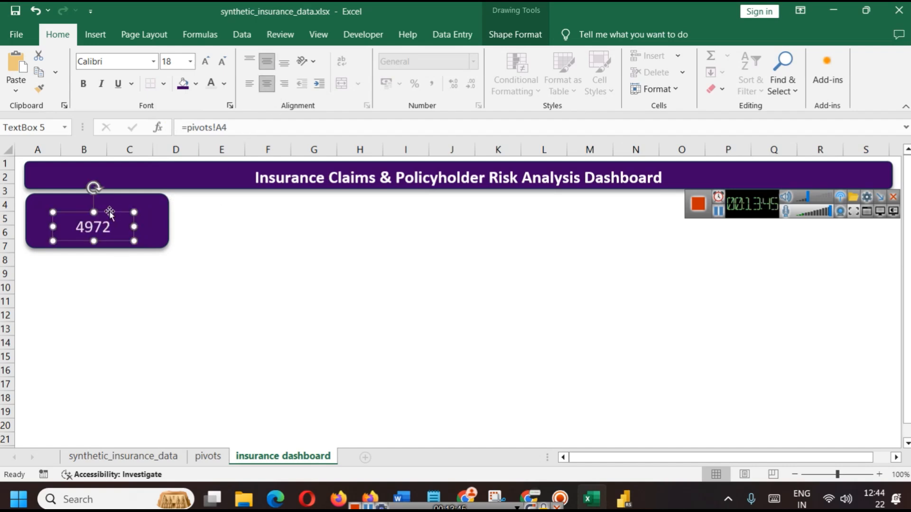
left_click(189, 258)
Type the label 'Total Claims' into the purple card above the value
left_click(100, 209)
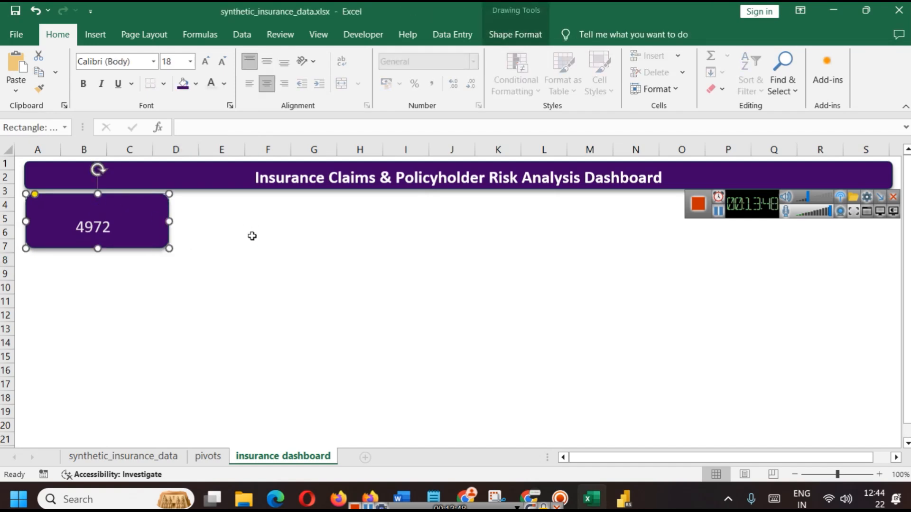
left_click(407, 274)
left_click(93, 212)
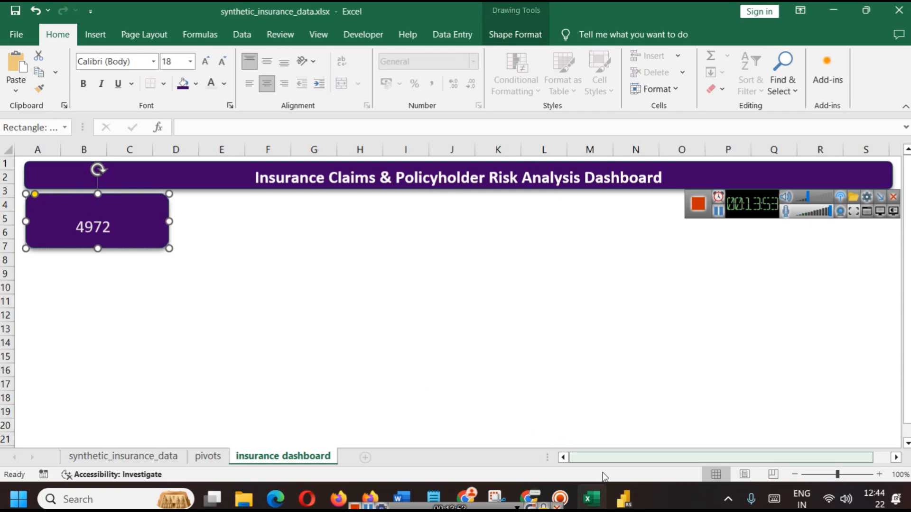
left_click(624, 499)
left_click(625, 503)
type("Total Claims")
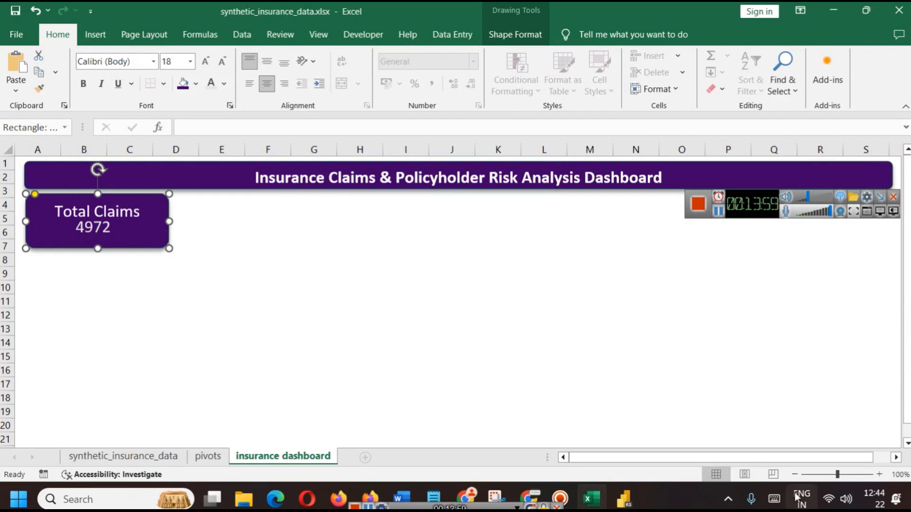
Shrink the 4972 text box so it sits below the label
left_click(360, 315)
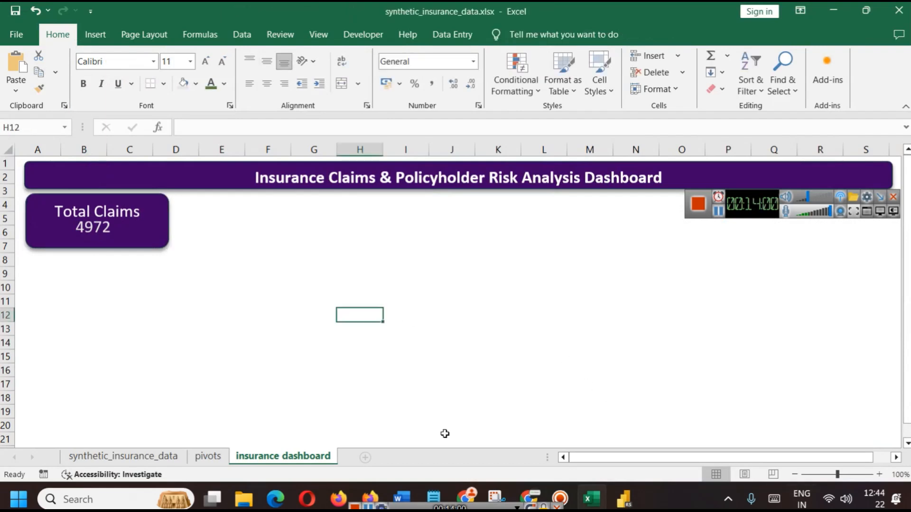
left_click(104, 238)
left_click_drag(94, 212, 94, 221)
left_click(201, 244)
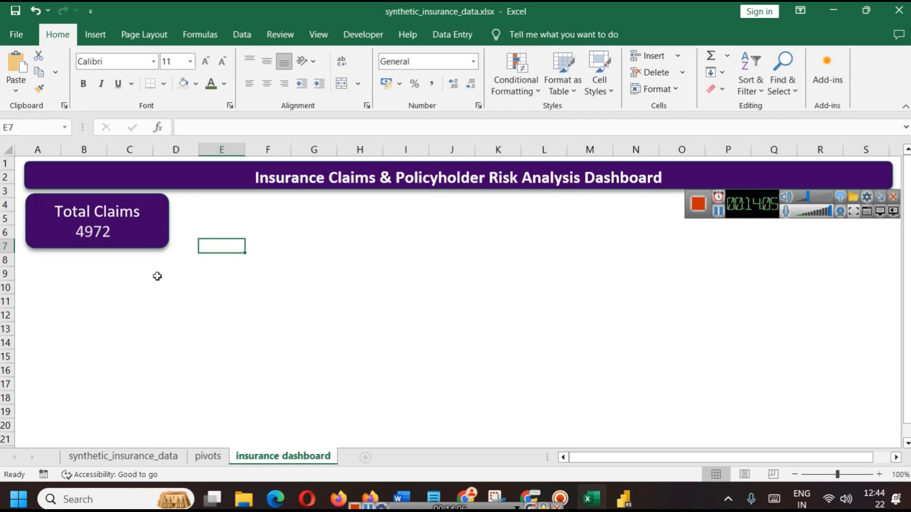
Colour the Total Claims label light blue
left_click_drag(142, 212, 55, 212)
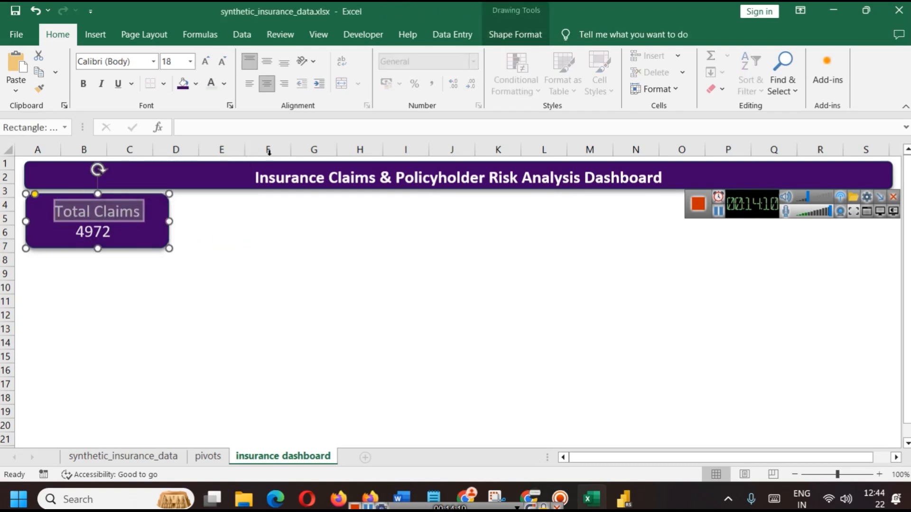
right_click(115, 212)
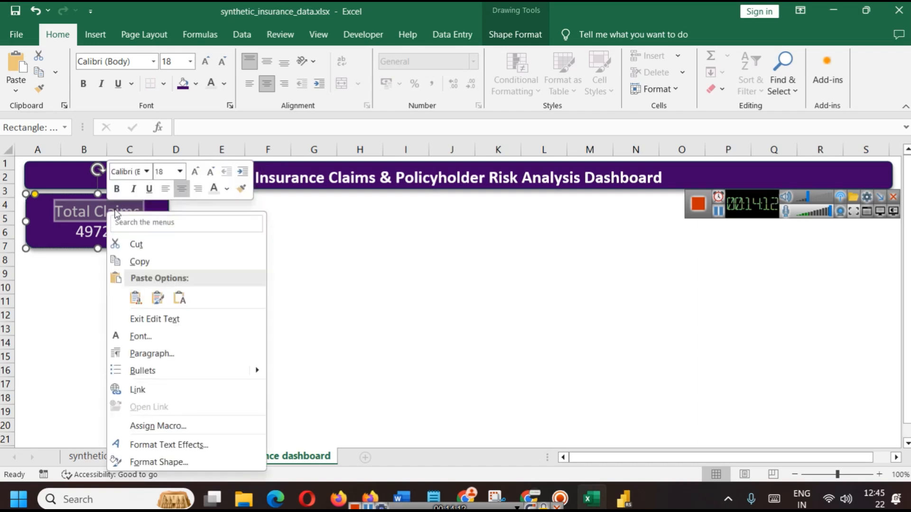
left_click(226, 189)
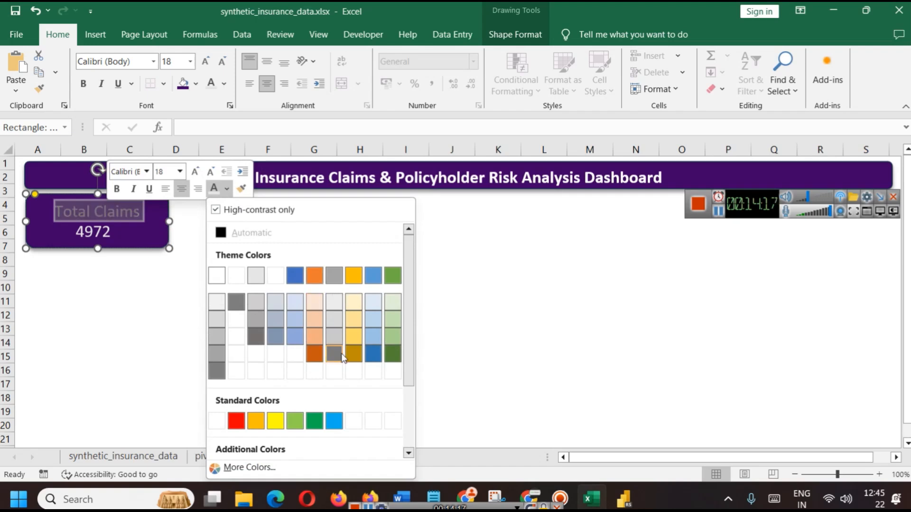
left_click(373, 336)
left_click(175, 276)
left_click(308, 375)
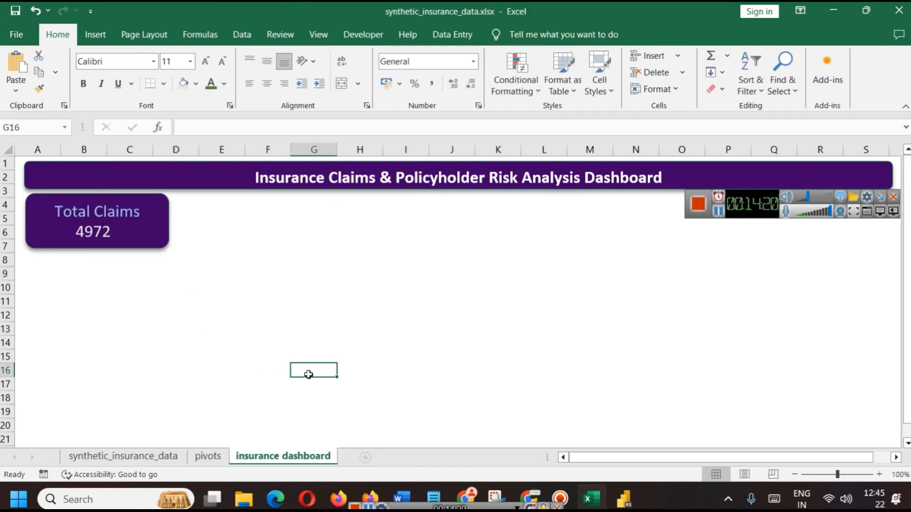
Copy the Total Claims card and place the duplicate to the right of the original
left_click(150, 224)
left_click(172, 299)
key("ctrl+a")
left_click(269, 277)
left_click(86, 212)
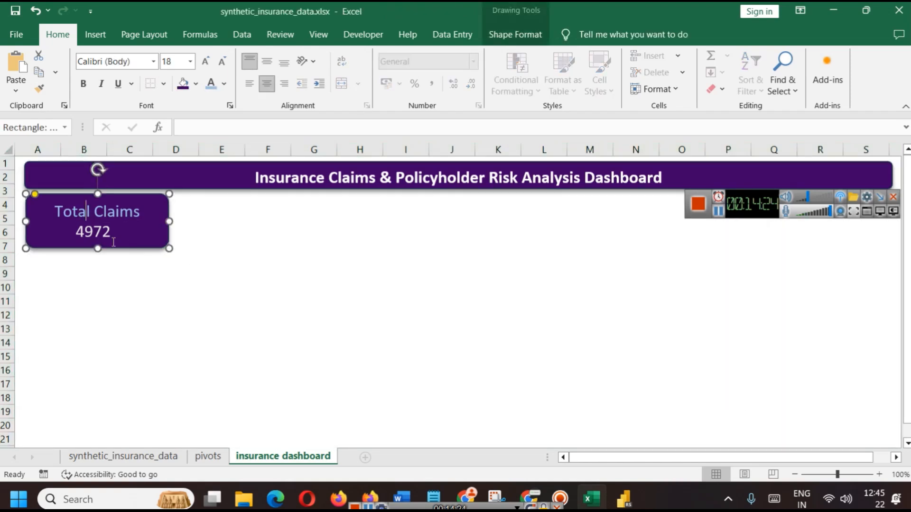
left_click(185, 287)
left_click(136, 250)
key("ctrl+c")
key("ctrl+v")
left_click_drag(134, 238, 285, 225)
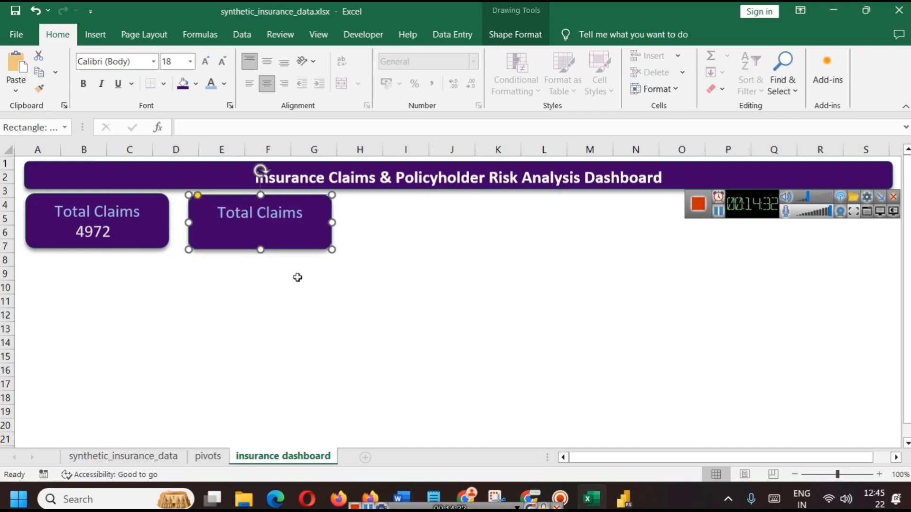
Nudge the second card up and copy the 4972 value onto it
key("Up")
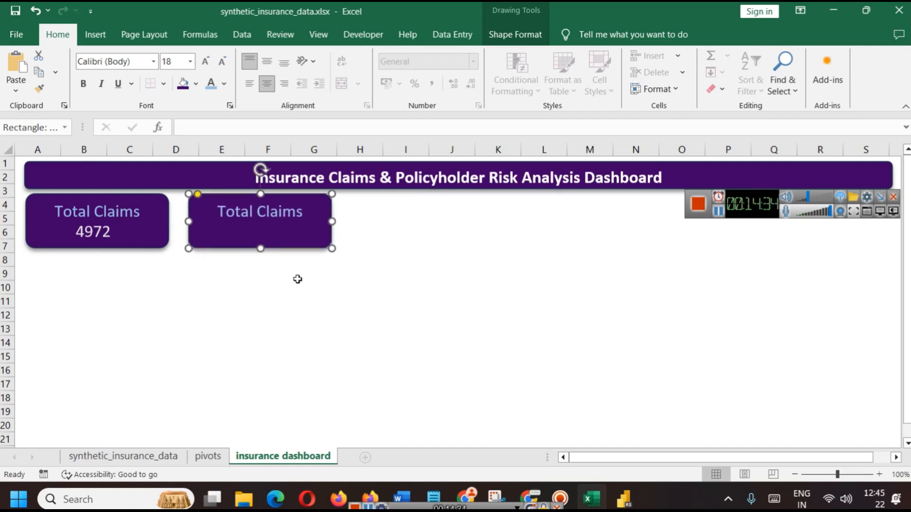
left_click(104, 234)
key("ctrl+d")
left_click_drag(123, 243, 275, 232)
left_click(314, 315)
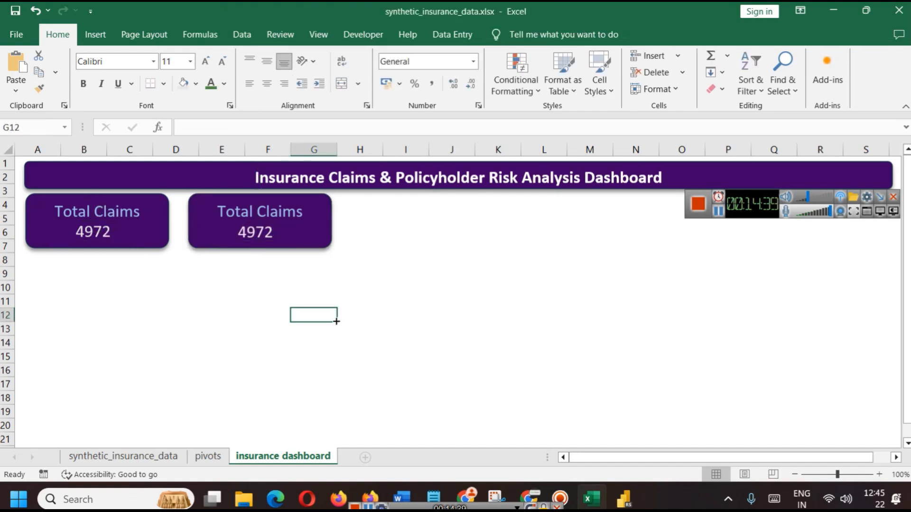
Duplicate the second card to create third and fourth cards to the right
left_click(323, 216)
key("ctrl+d")
left_click_drag(315, 227, 625, 223)
key("ctrl+d")
left_click_drag(747, 193, 728, 38)
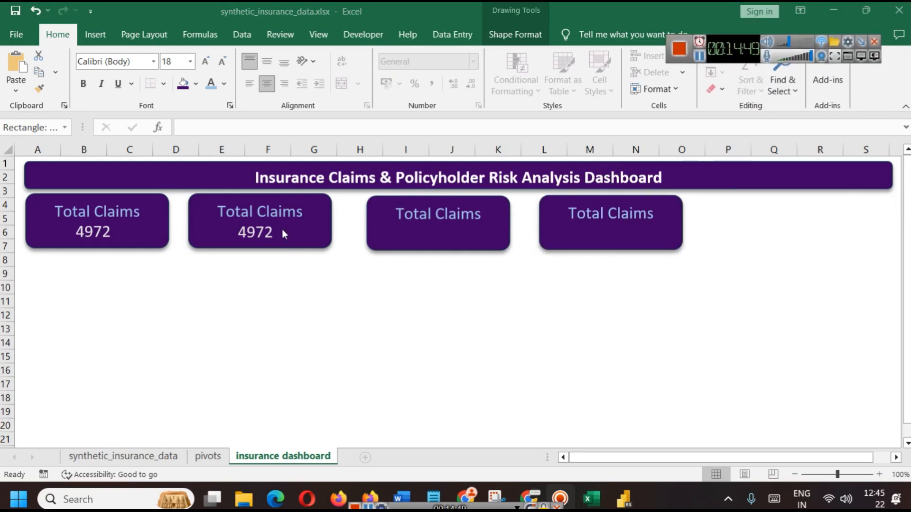
Copy the 4972 value into the third and fourth cards
left_click(266, 233)
key("ctrl+d")
left_click_drag(291, 240, 636, 235)
key("ctrl+d")
left_click(624, 291)
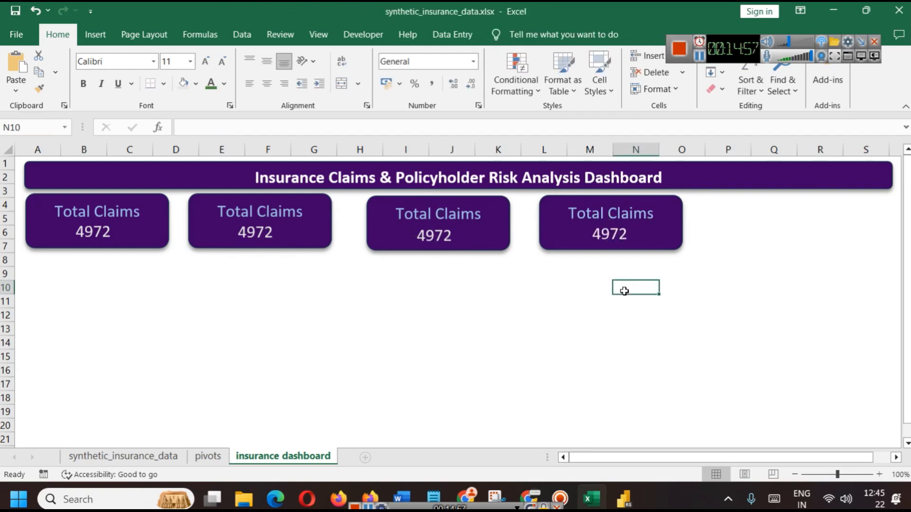
Relabel the second and third cards 'Average Claim' and 'Claim Adjustments'
left_click(623, 501)
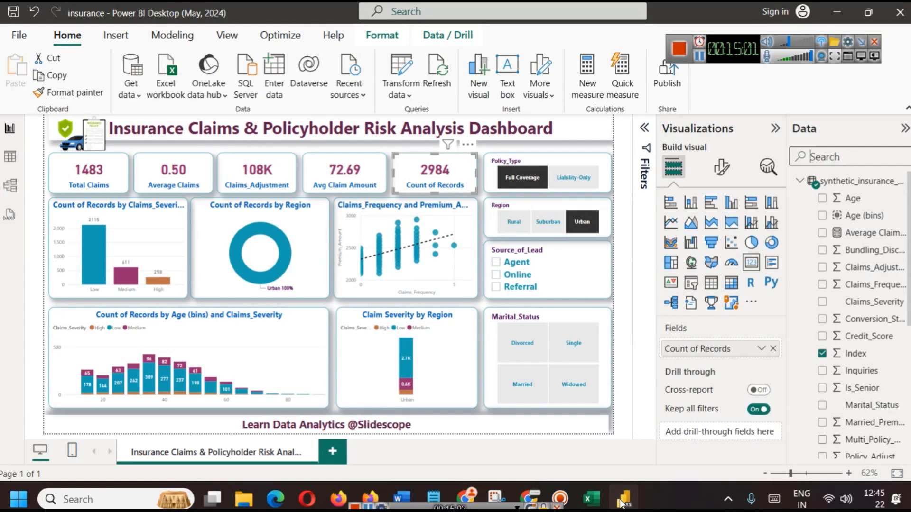
left_click(622, 501)
triple_click(424, 213)
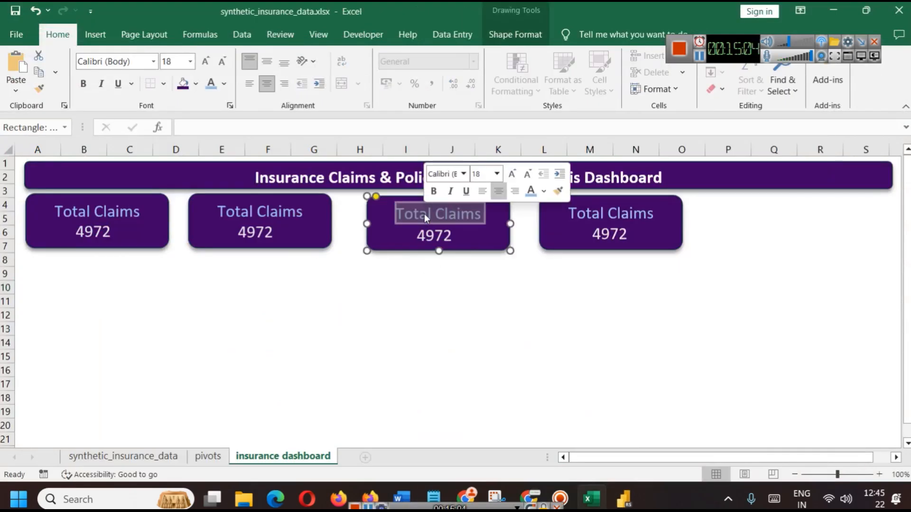
triple_click(234, 211)
type("Avera")
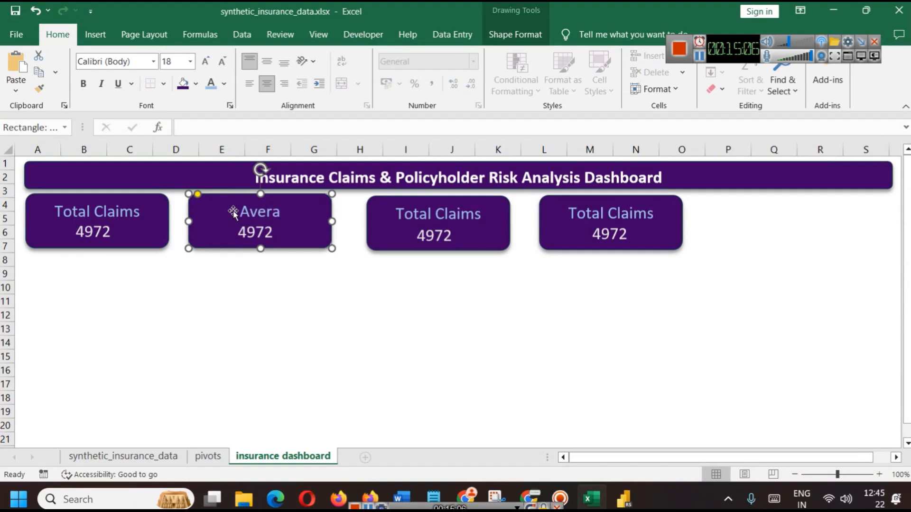
type("ge Claim")
left_click(452, 329)
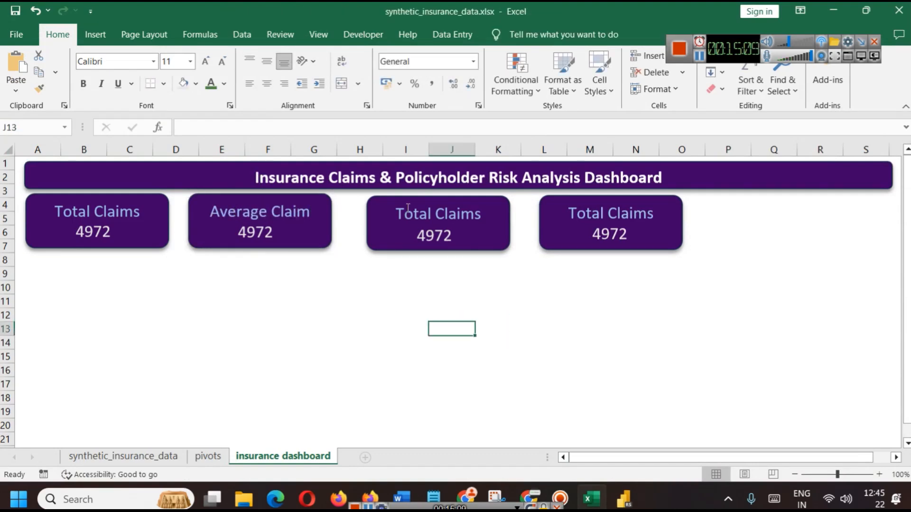
triple_click(408, 212)
type("Claim A")
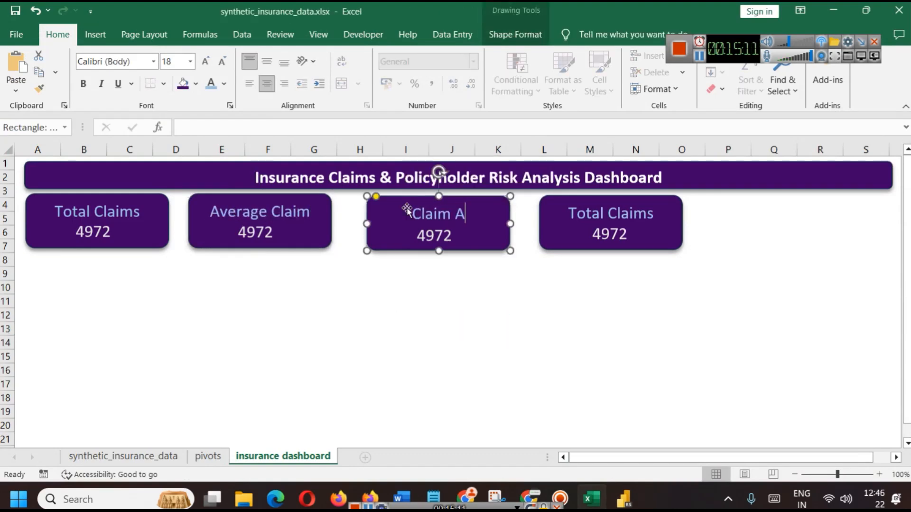
type("djustments")
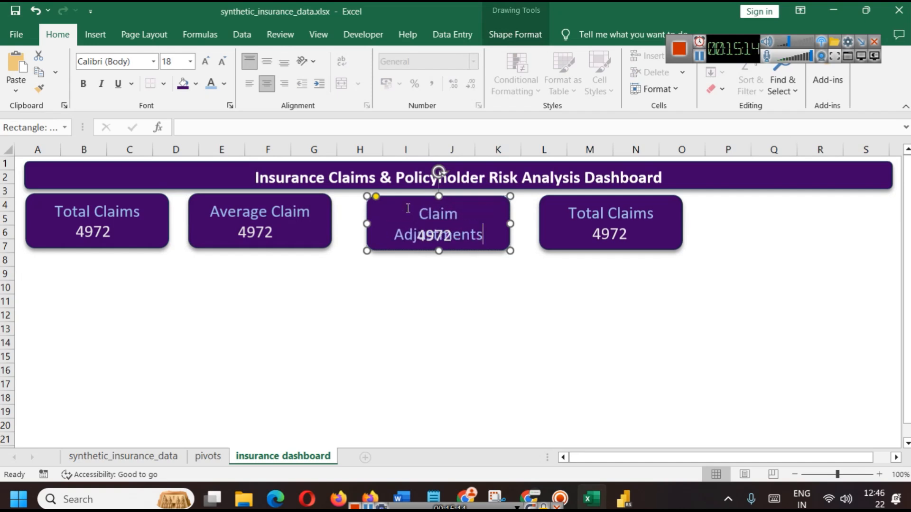
left_click(448, 284)
Set the Claim Adjustments, Average Claim and Total Claims labels to 16 pt
triple_click(430, 215)
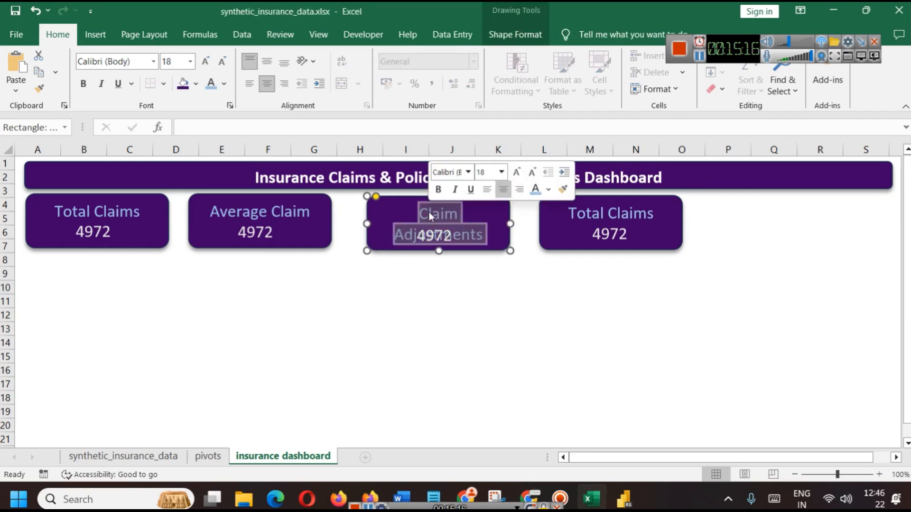
left_click(501, 173)
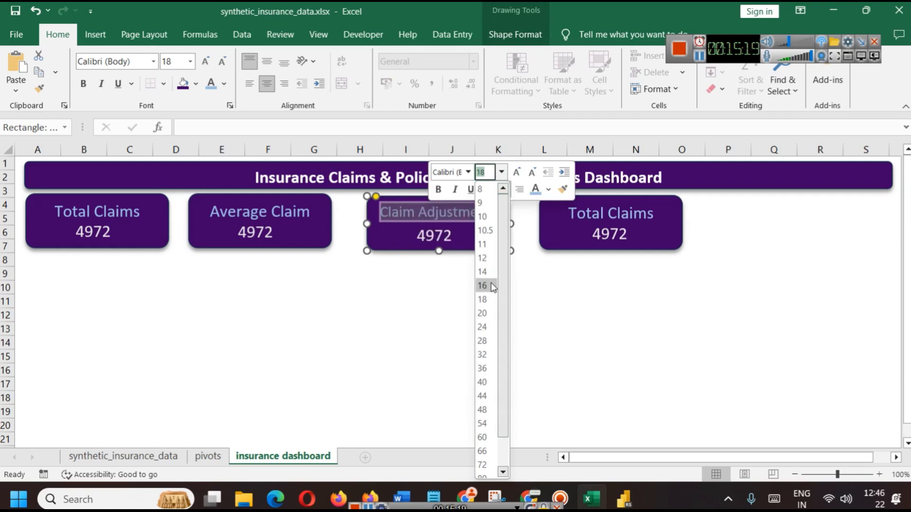
left_click(484, 298)
triple_click(260, 212)
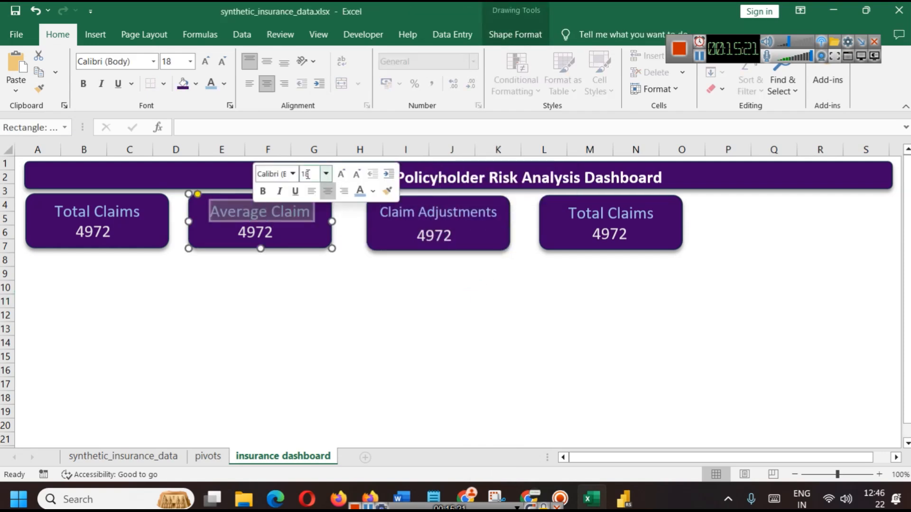
key("Return")
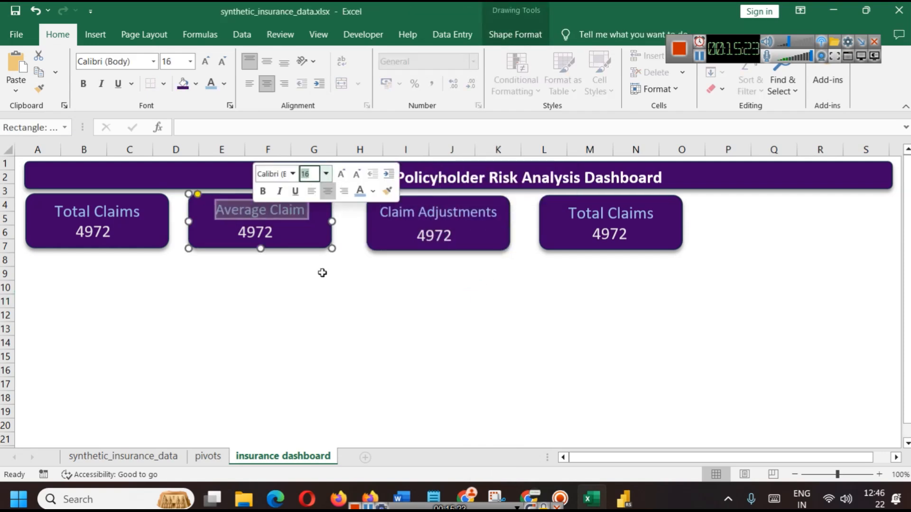
triple_click(103, 213)
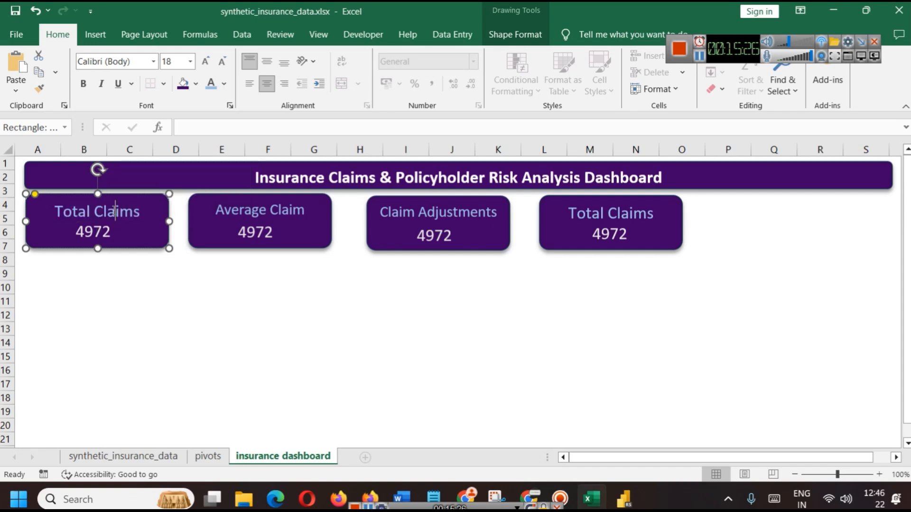
left_click(173, 169)
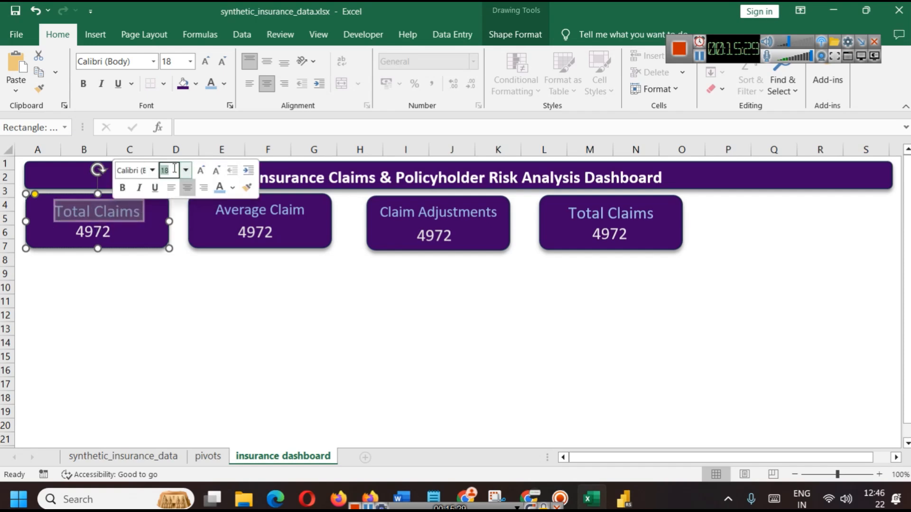
key("Return")
Relabel the fourth card 'Avg Claim Amount'
triple_click(601, 215)
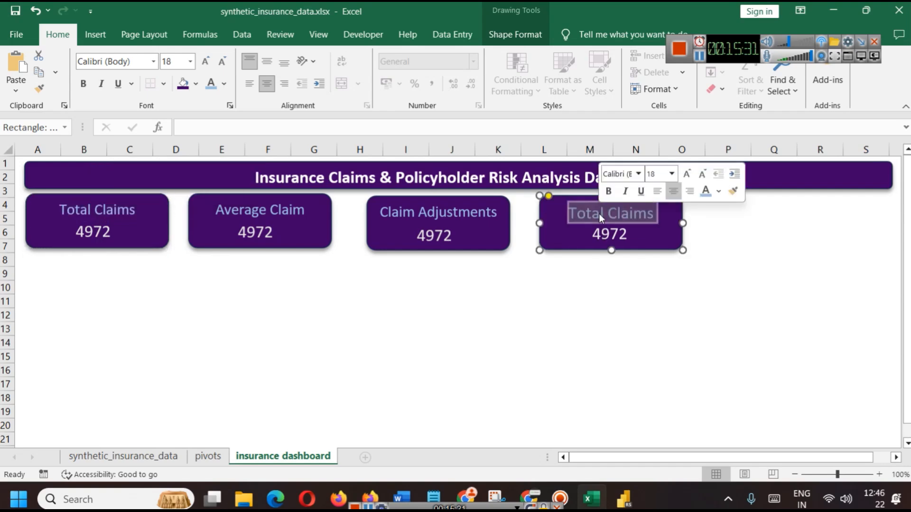
left_click(622, 286)
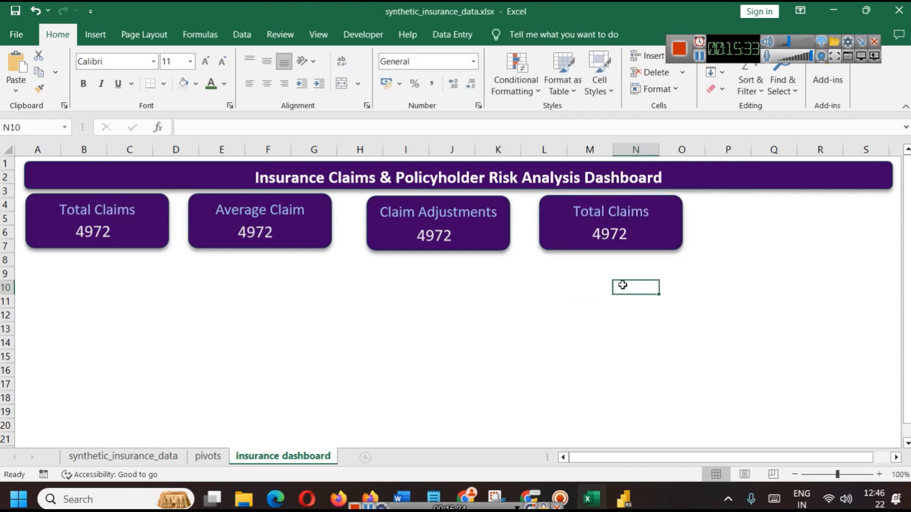
left_click(626, 496)
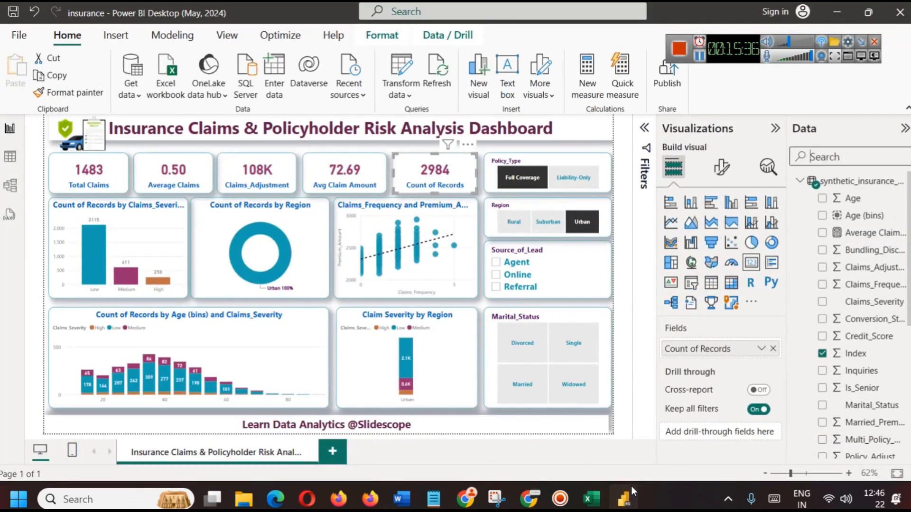
left_click(631, 486)
triple_click(609, 218)
type("A")
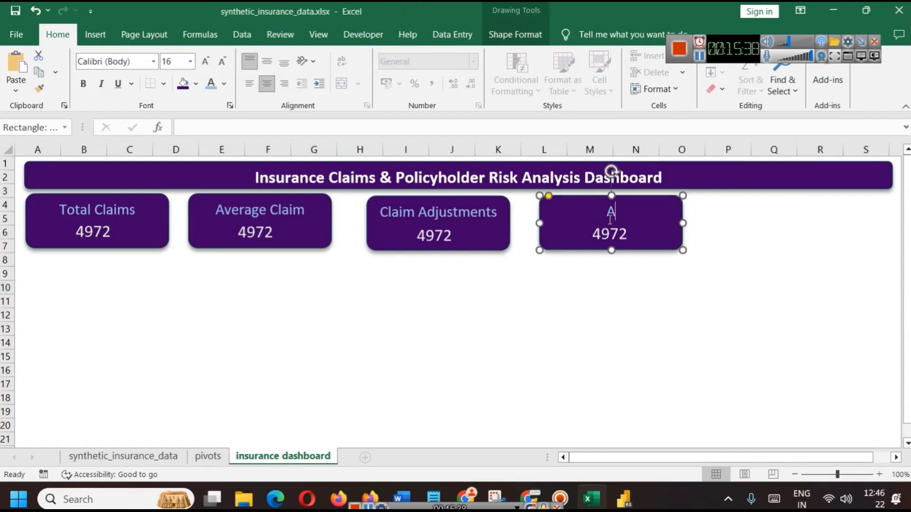
type("vg Claim Amount")
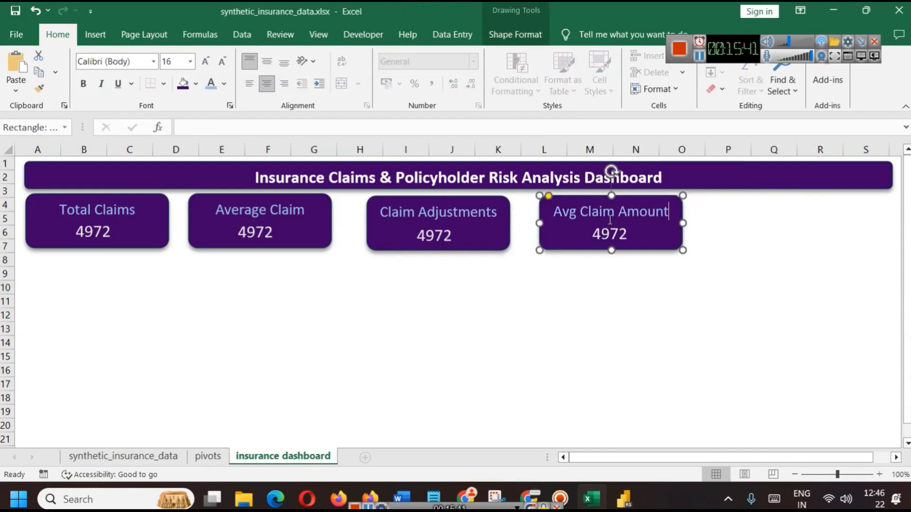
left_click(675, 354)
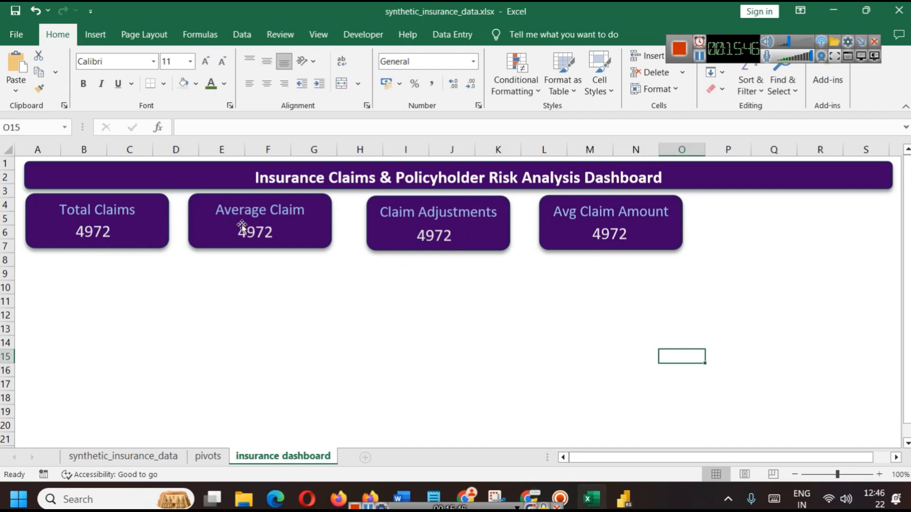
Check the Claim Adjustments and Avg Claim Amount value boxes and the Avg Claims_Frequency value in pivots!A7
left_click(484, 197)
left_click(434, 232)
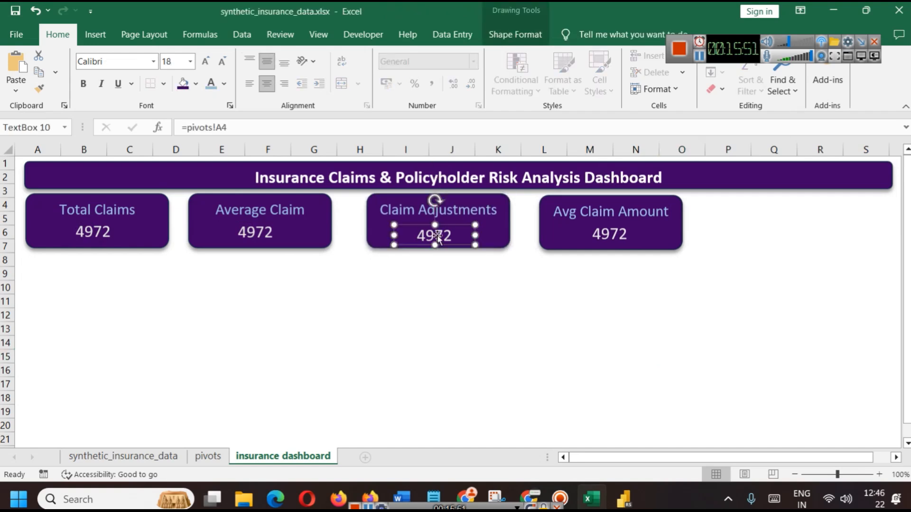
left_click(526, 301)
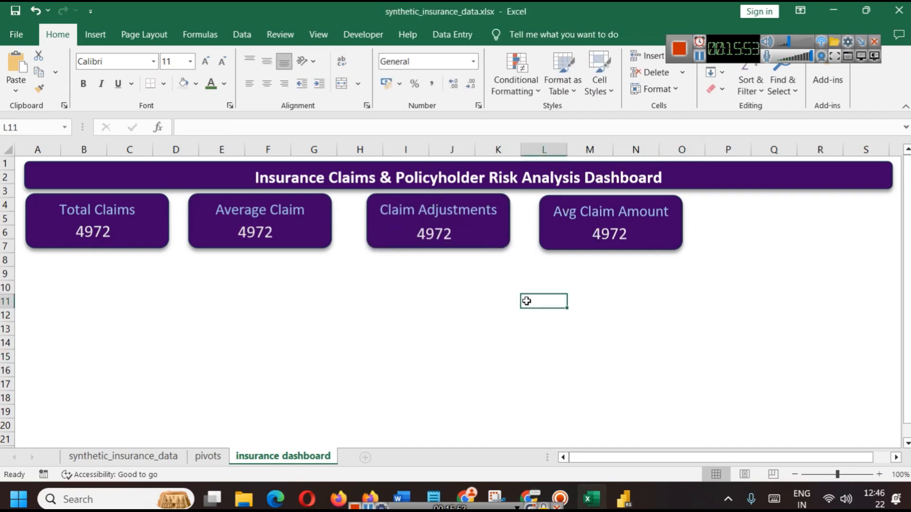
left_click(556, 203)
left_click(594, 231)
left_click(580, 288)
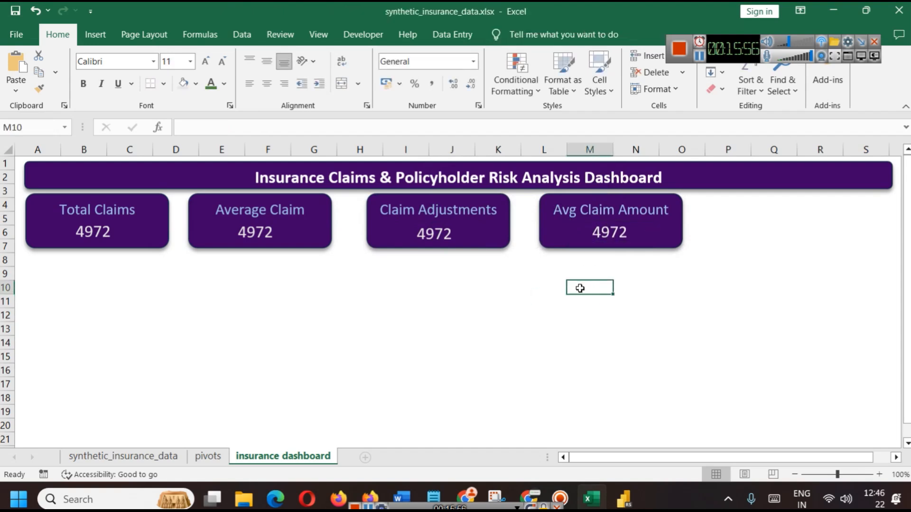
left_click(208, 455)
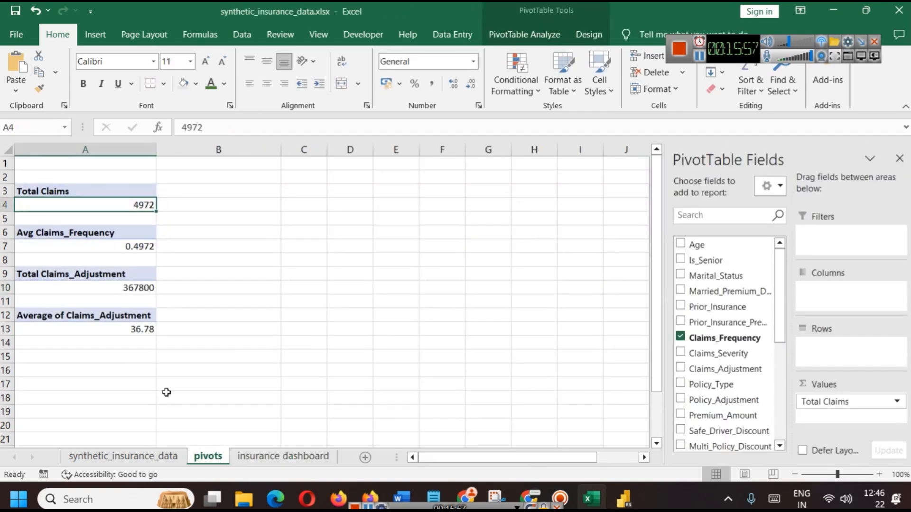
left_click(120, 248)
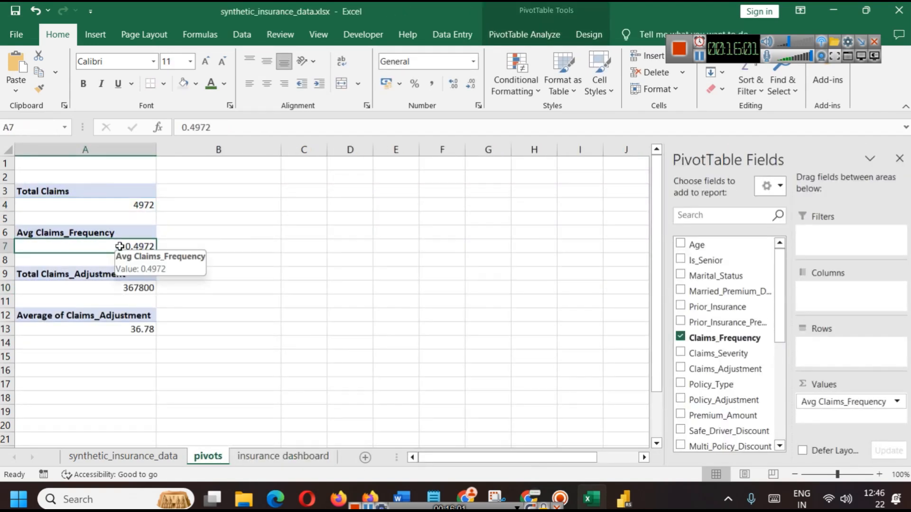
mouse_move(125, 251)
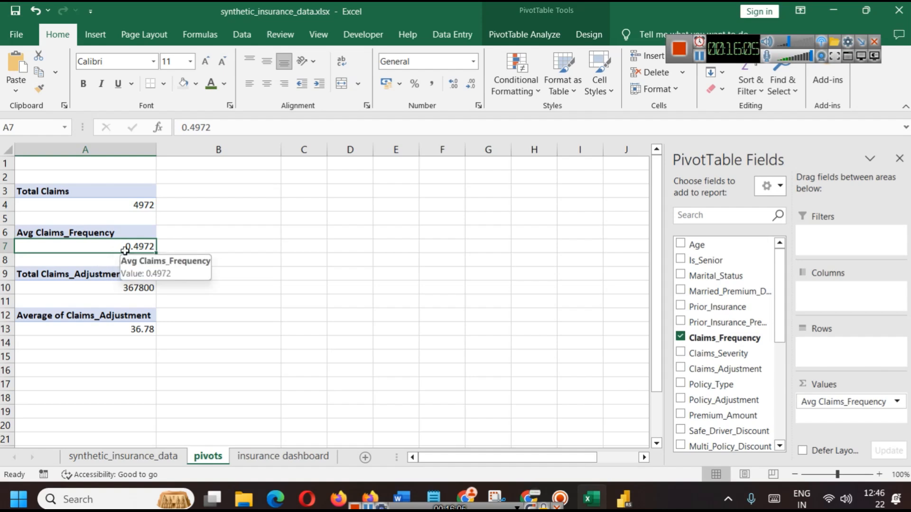
left_click(280, 457)
Link the Average Claim value to =pivots!A7 and format-paint it with the Total Claims value style
left_click(265, 245)
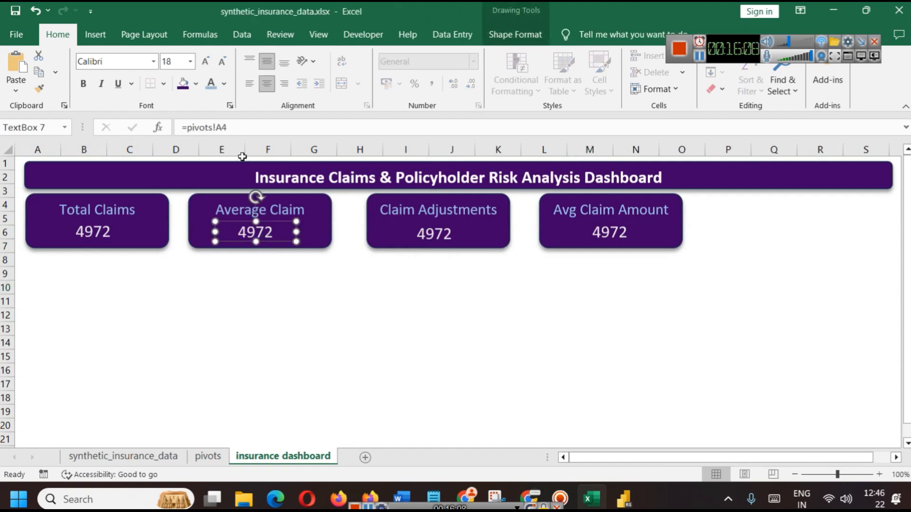
left_click(234, 128)
key("Return")
left_click(279, 310)
left_click(260, 231)
left_click(235, 271)
left_click(87, 235)
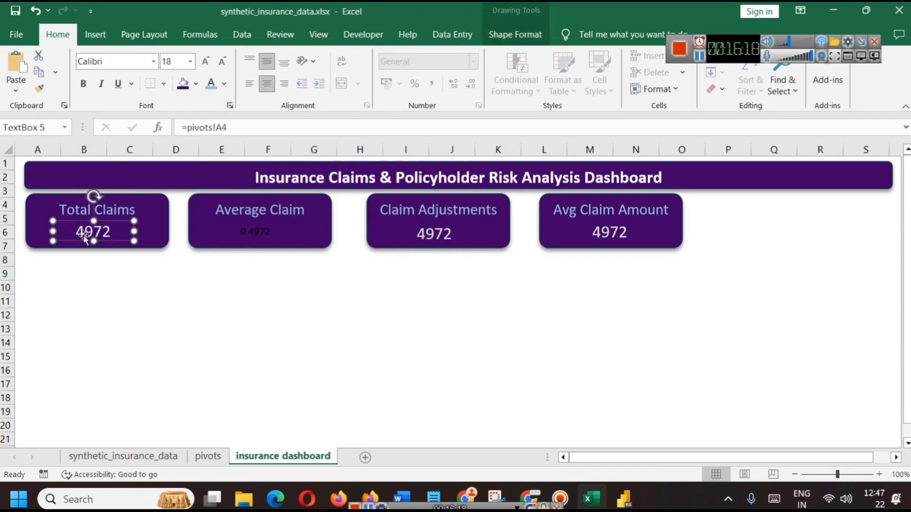
left_click(39, 88)
left_click(258, 233)
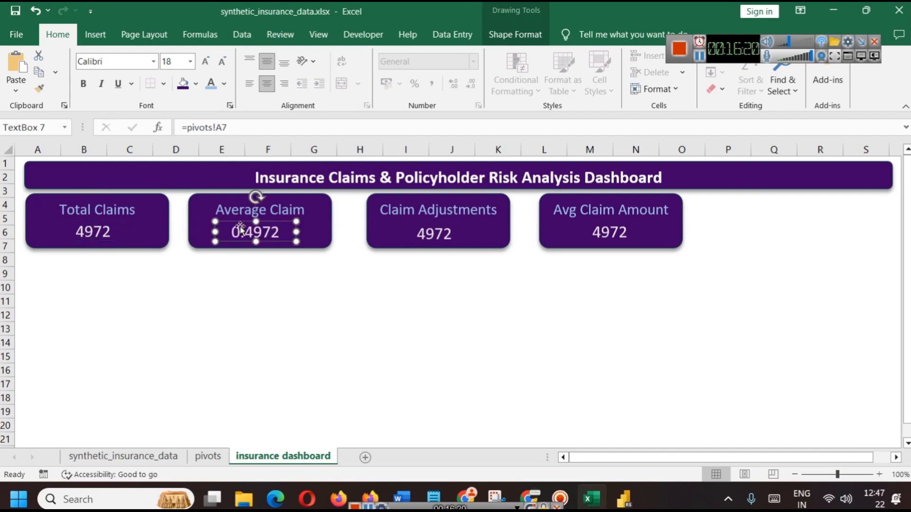
left_click(287, 316)
Link the Claim Adjustments value to =pivots!A10 and Avg Claim Amount to =pivots!A13
left_click(462, 234)
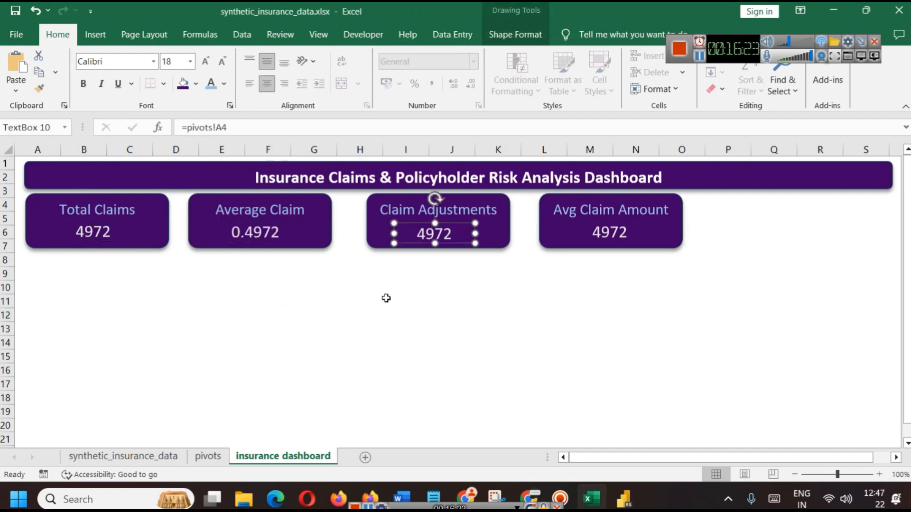
left_click(207, 454)
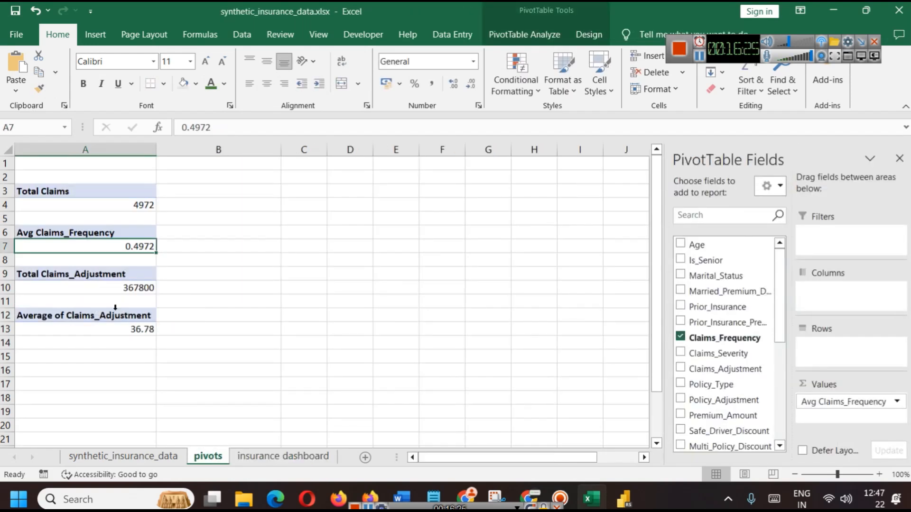
left_click(289, 456)
left_click(207, 456)
left_click(292, 455)
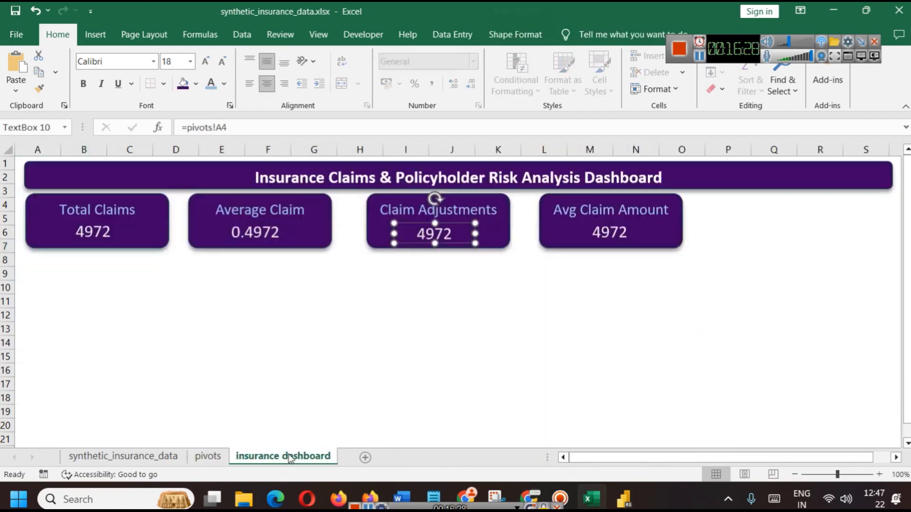
left_click(256, 128)
left_click(360, 328)
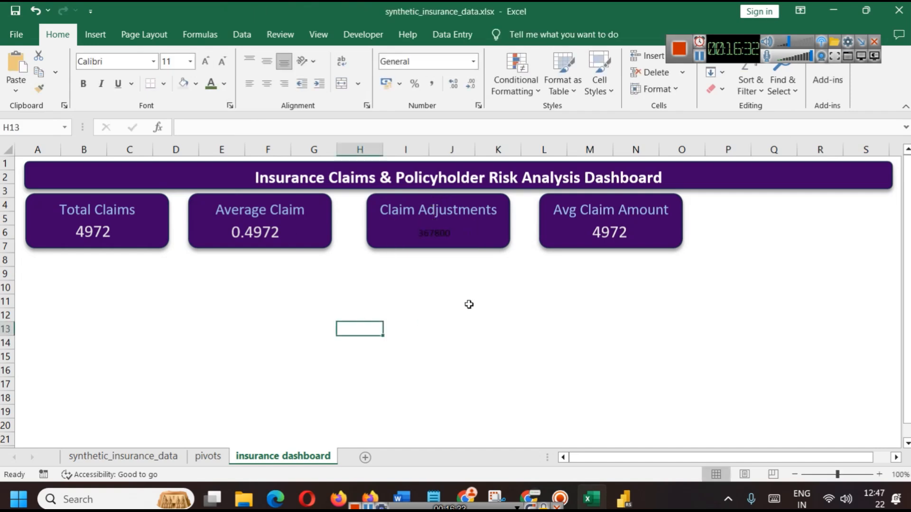
left_click(607, 234)
left_click(241, 126)
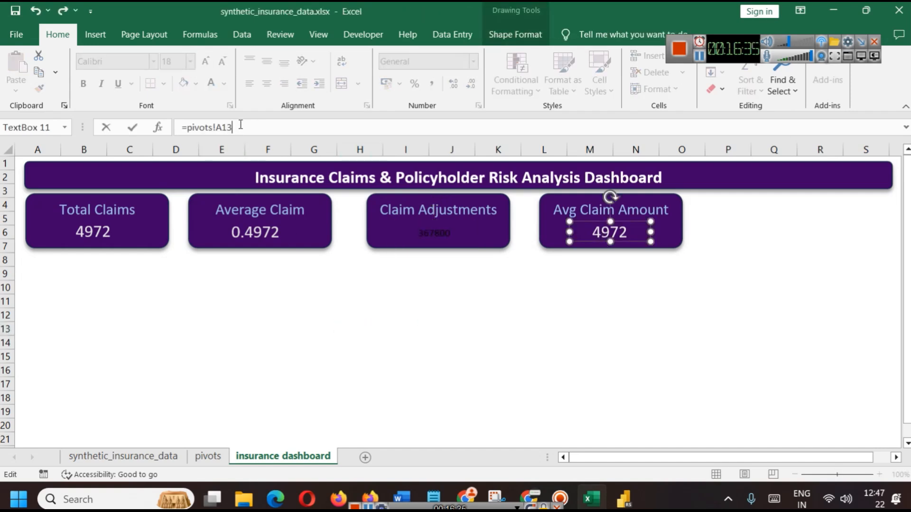
left_click(304, 288)
Format-paint the Total Claims value style onto the Claim Adjustments (367800) and Avg Claim Amount (36.78) values
left_click(90, 214)
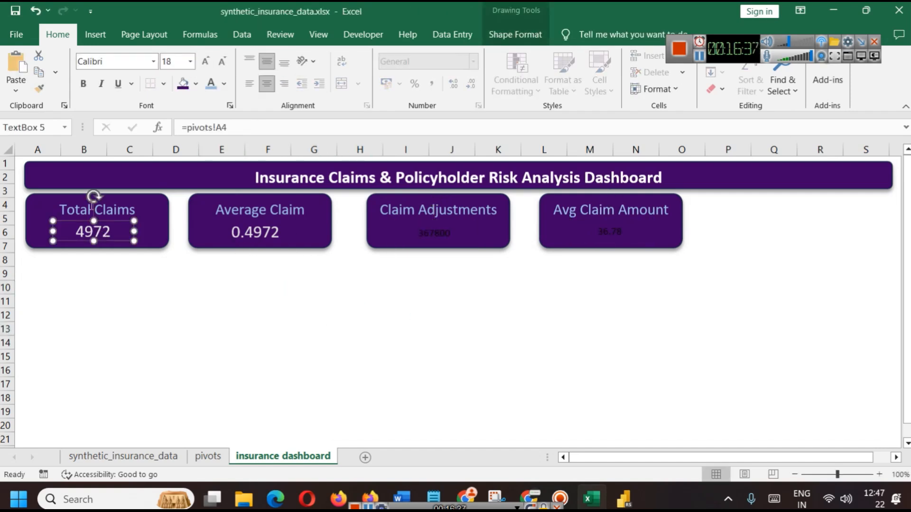
left_click(39, 88)
left_click(432, 232)
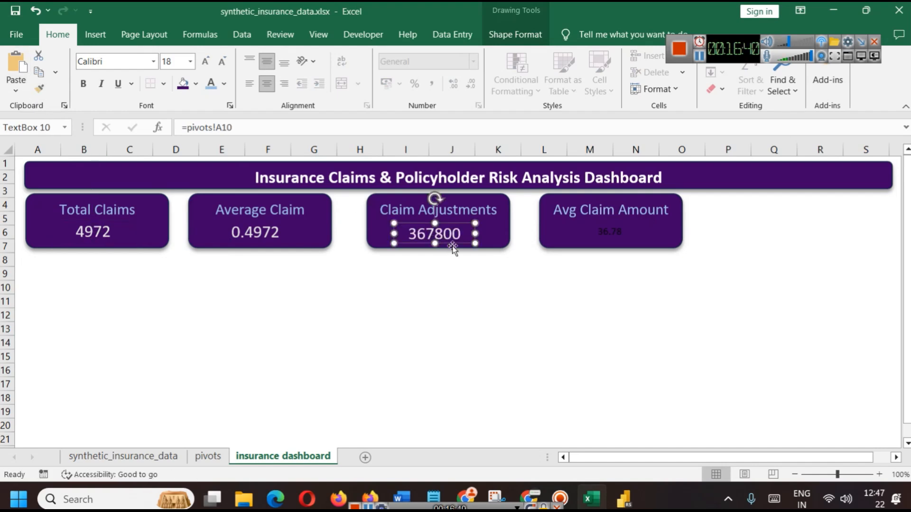
left_click(593, 230)
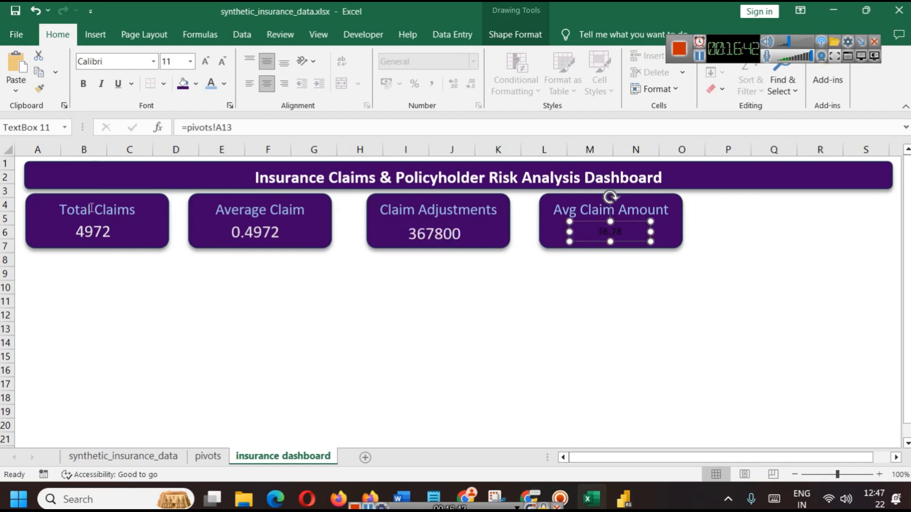
left_click(88, 226)
left_click(39, 89)
left_click(612, 229)
left_click(603, 293)
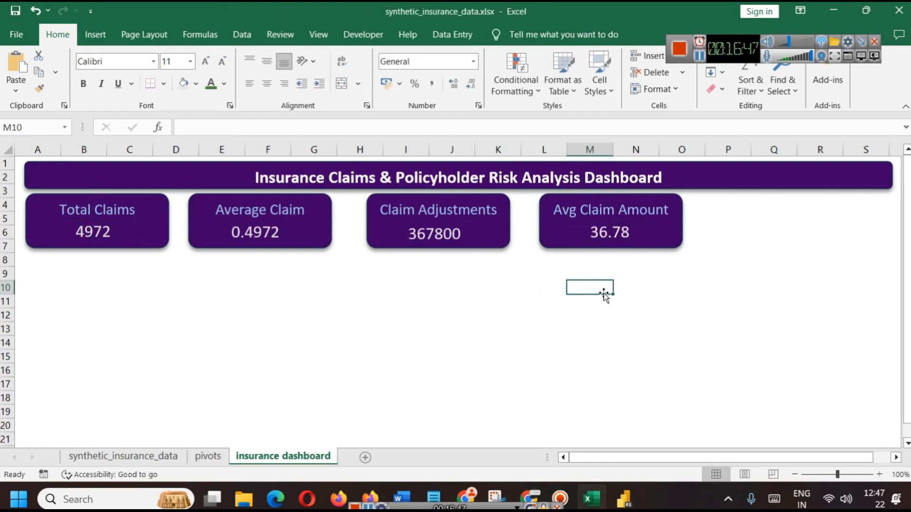
Fill the Total Claims card blue after trying a lighter custom purple shade
left_click(155, 214)
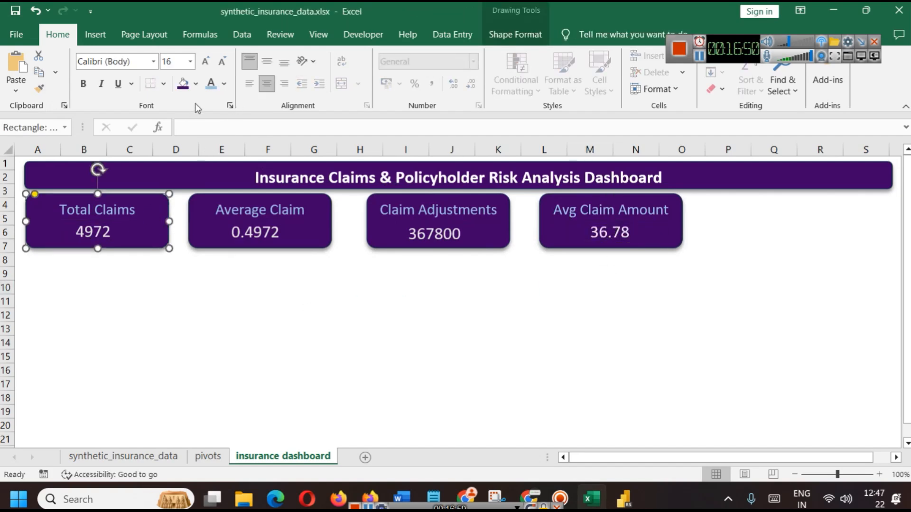
left_click(196, 84)
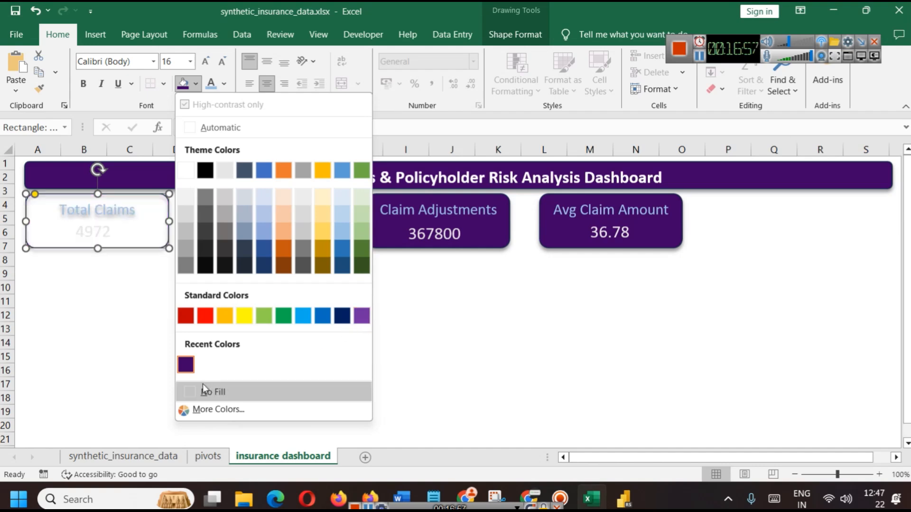
left_click(217, 409)
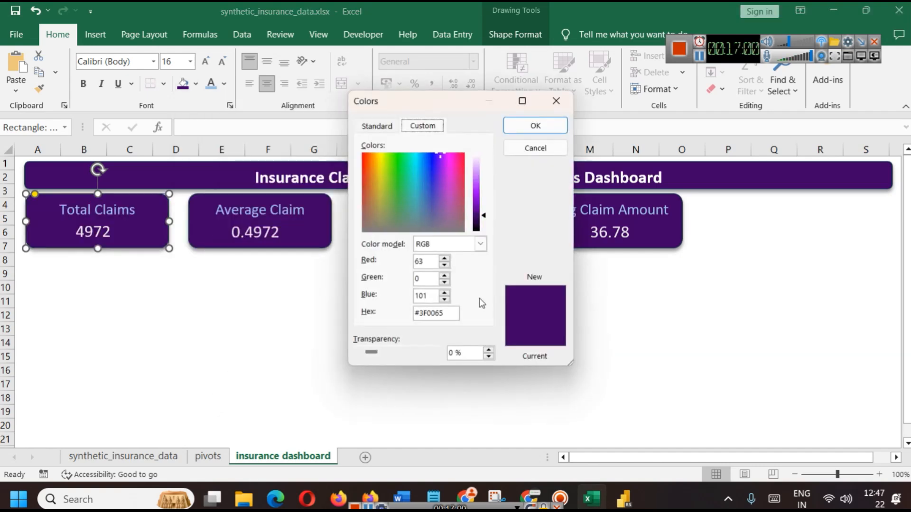
left_click_drag(478, 185, 480, 187)
left_click(534, 126)
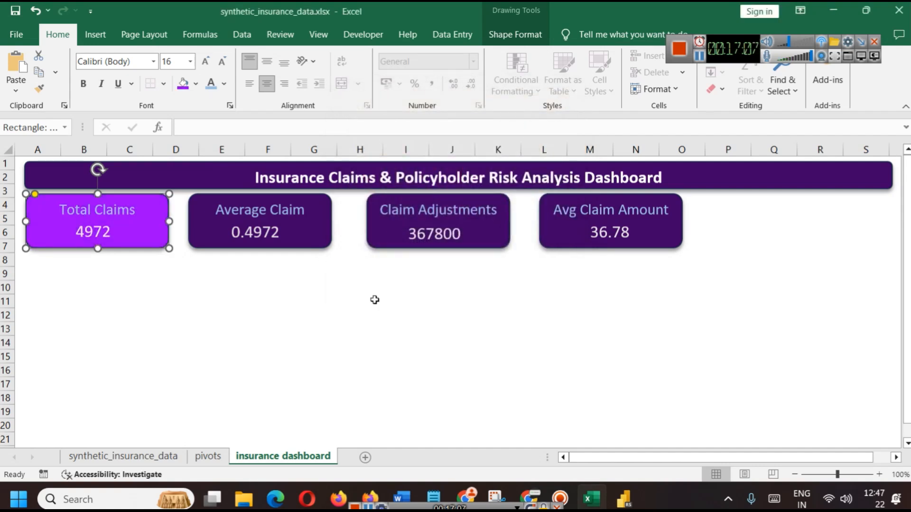
left_click(196, 84)
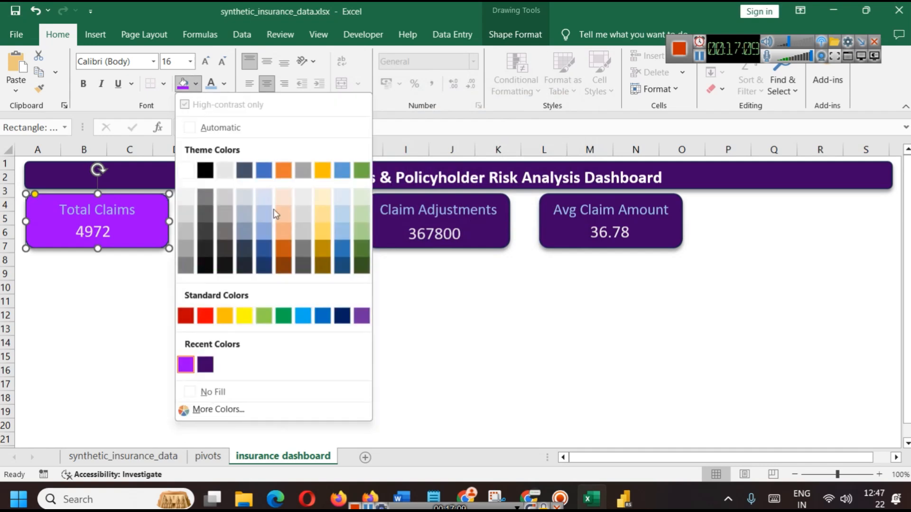
left_click(344, 250)
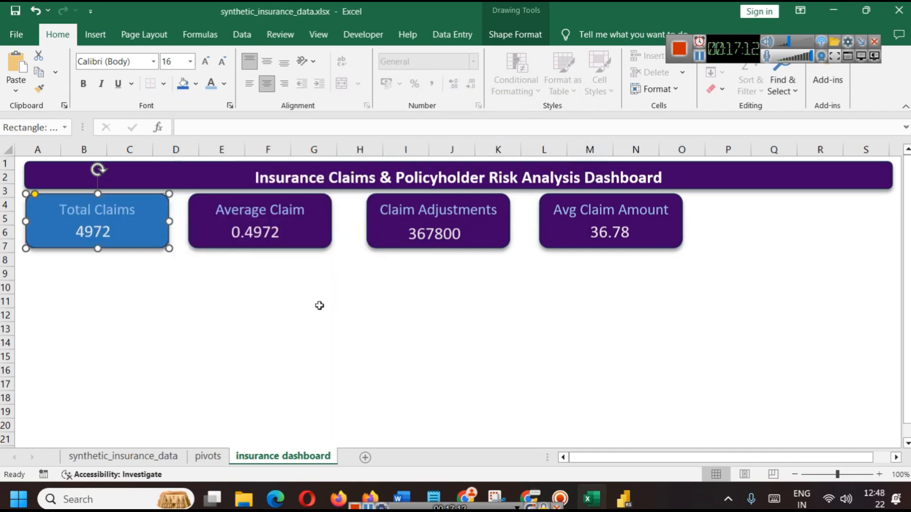
Format-paint the Total Claims card's blue onto the Average Claim and Claim Adjustments cards
left_click(39, 89)
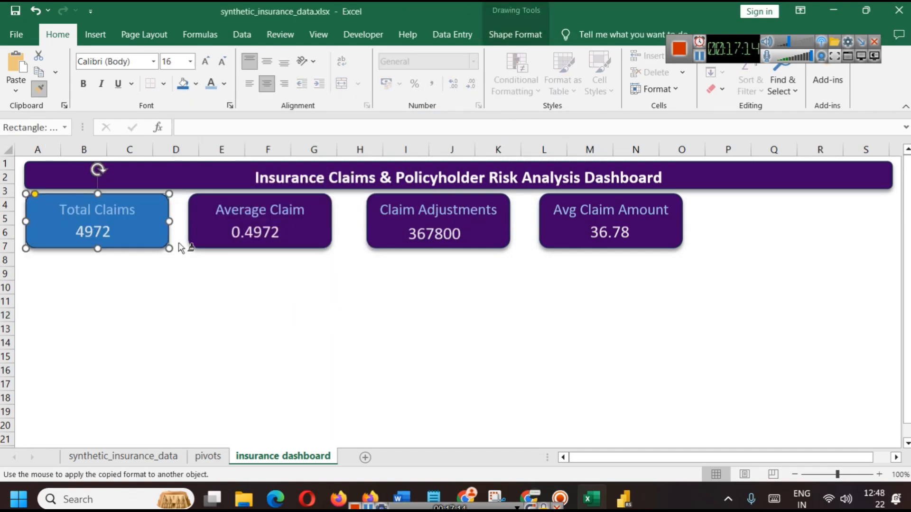
left_click(202, 224)
left_click(47, 243)
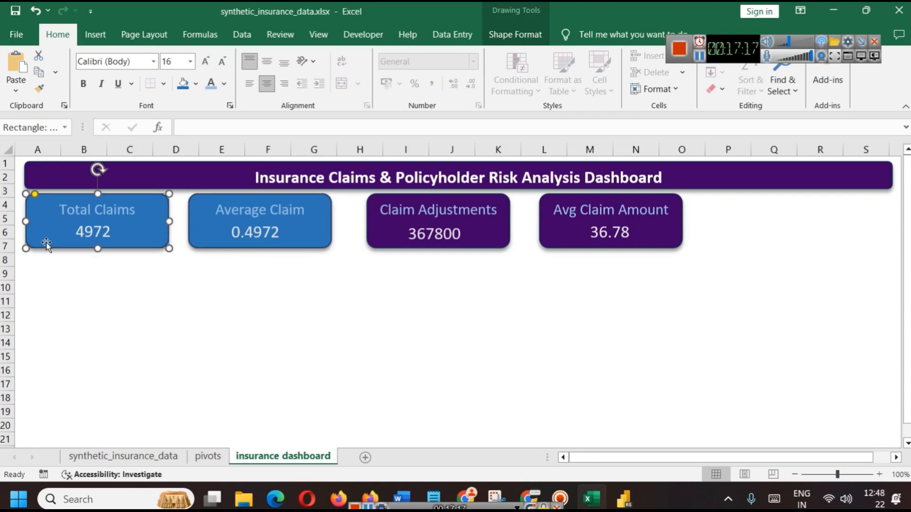
left_click(39, 88)
left_click(381, 222)
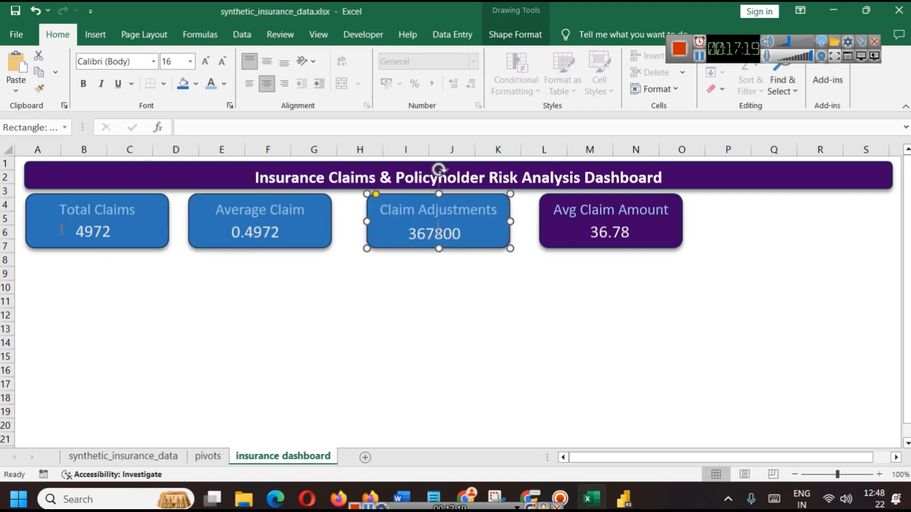
Paint the blue card style onto the Avg Claim Amount card, undoing one mis-applied paint
left_click(39, 88)
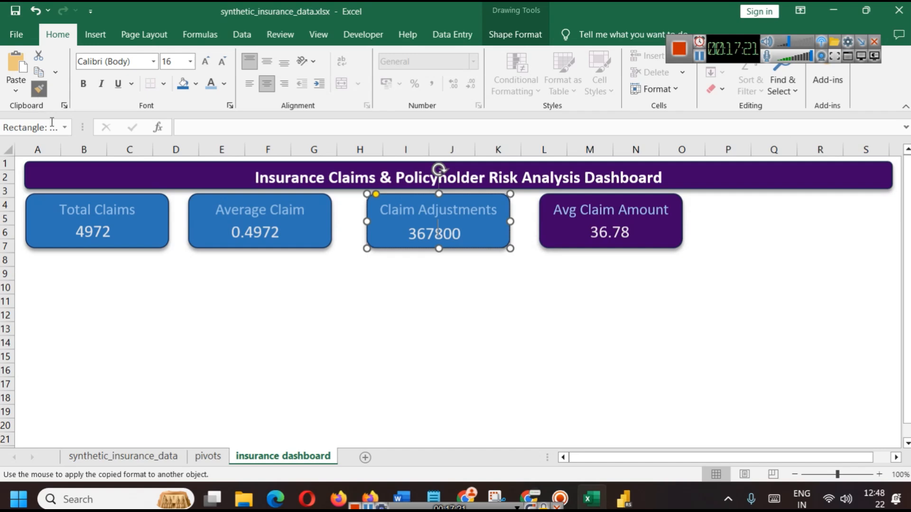
left_click(653, 231)
left_click(158, 221)
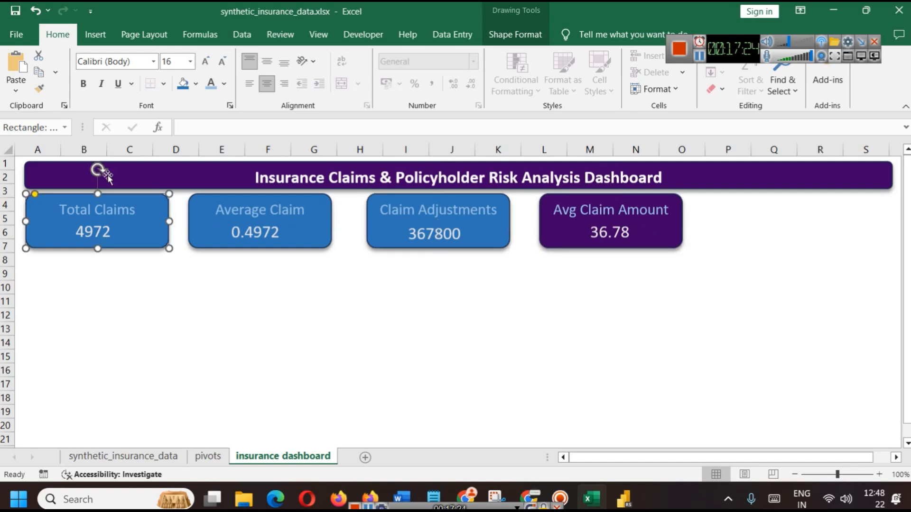
left_click(39, 88)
left_click(634, 227)
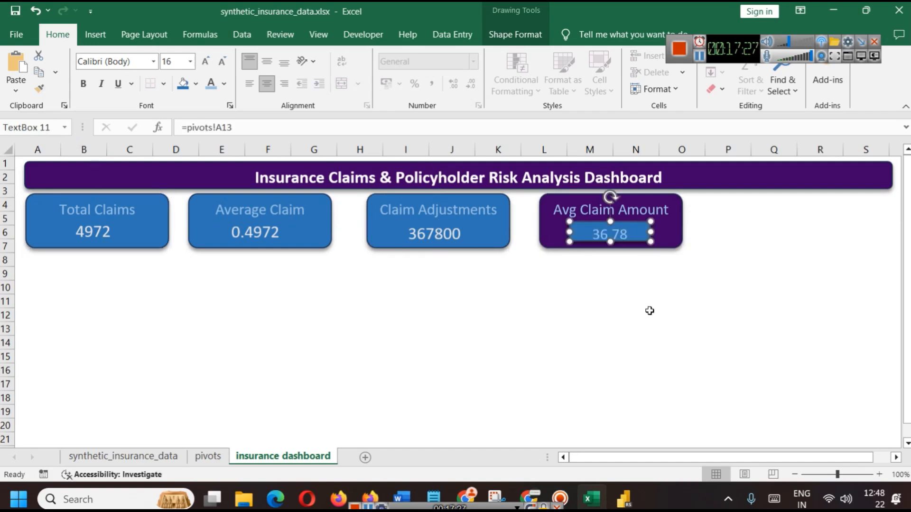
key("ctrl+z")
left_click(63, 199)
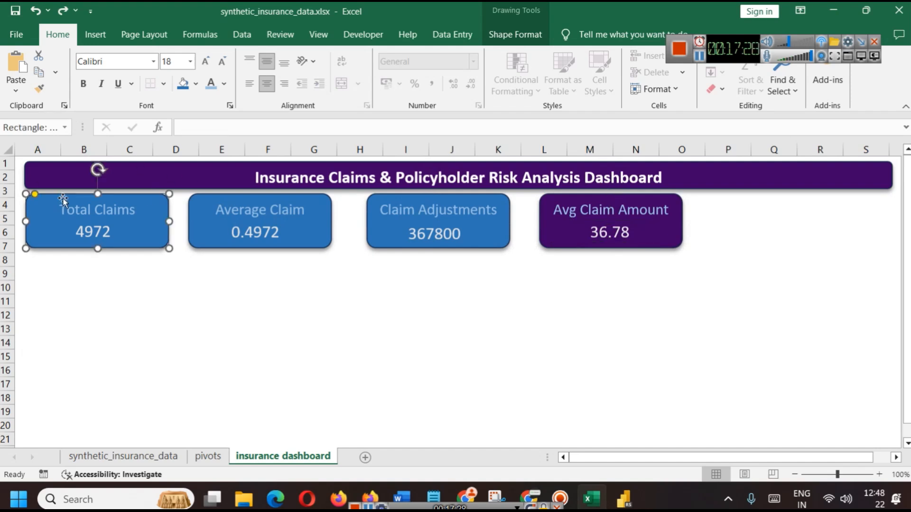
left_click(38, 88)
left_click(657, 233)
left_click(707, 320)
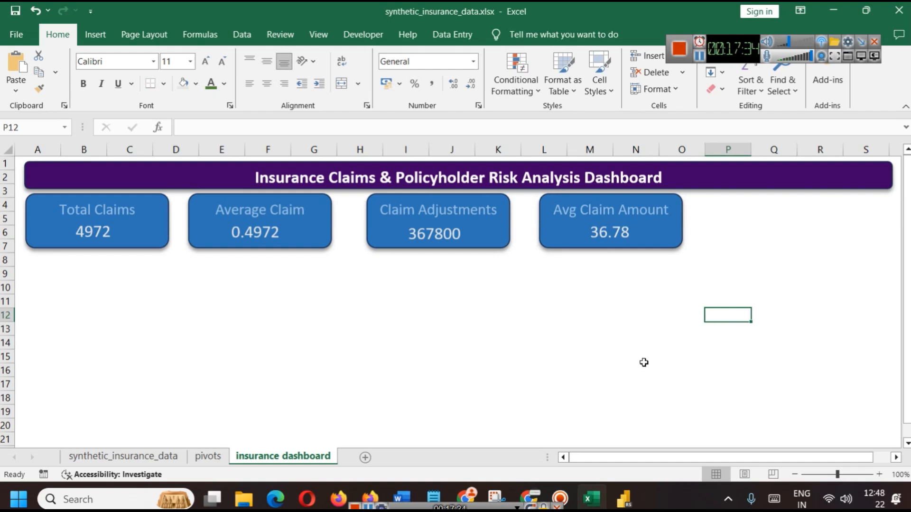
Nudge the Claim Adjustments card two steps left so the four KPI cards sit evenly spaced
left_click(437, 232)
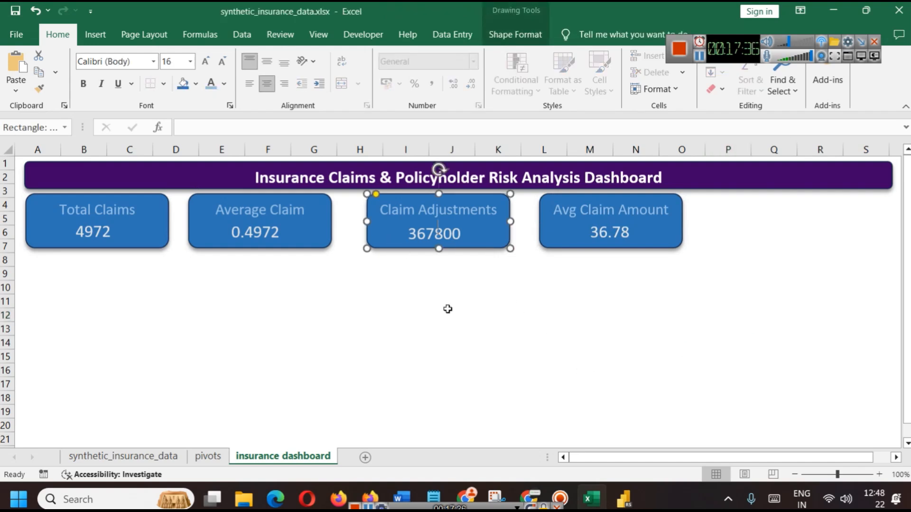
left_click(464, 280)
left_click(480, 239)
key("Left")
key("Left")
key("Left")
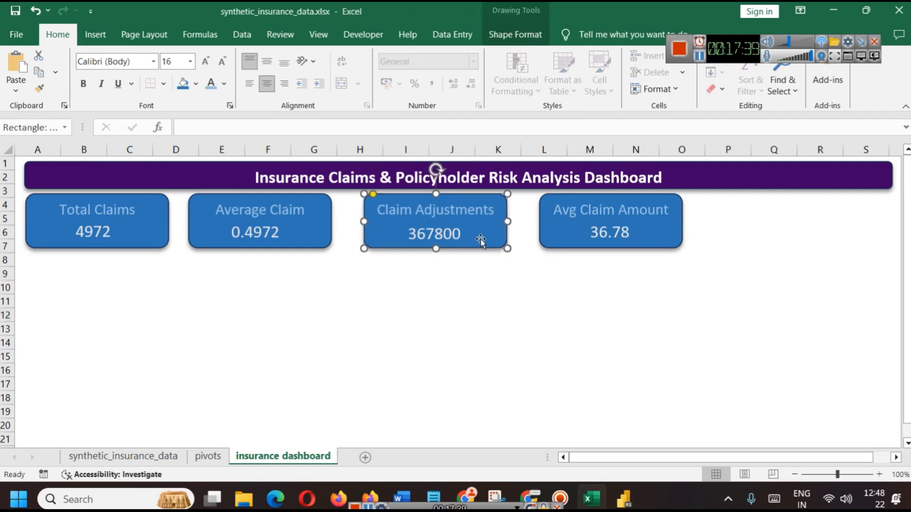
key("Left")
key("Left")
left_click(445, 232)
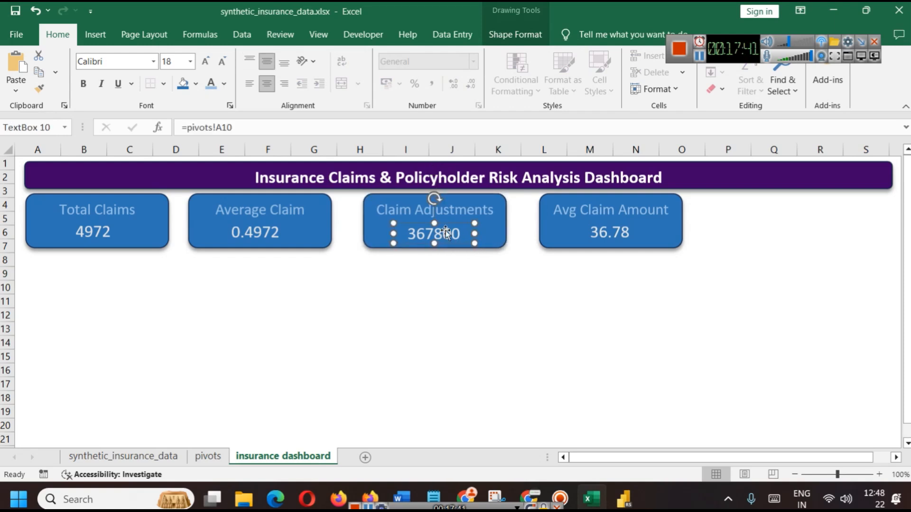
left_click(477, 286)
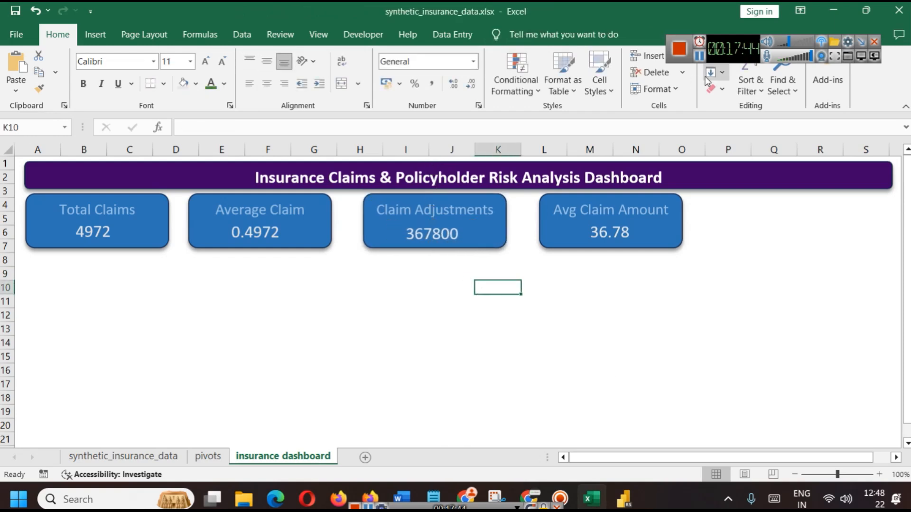
left_click(699, 56)
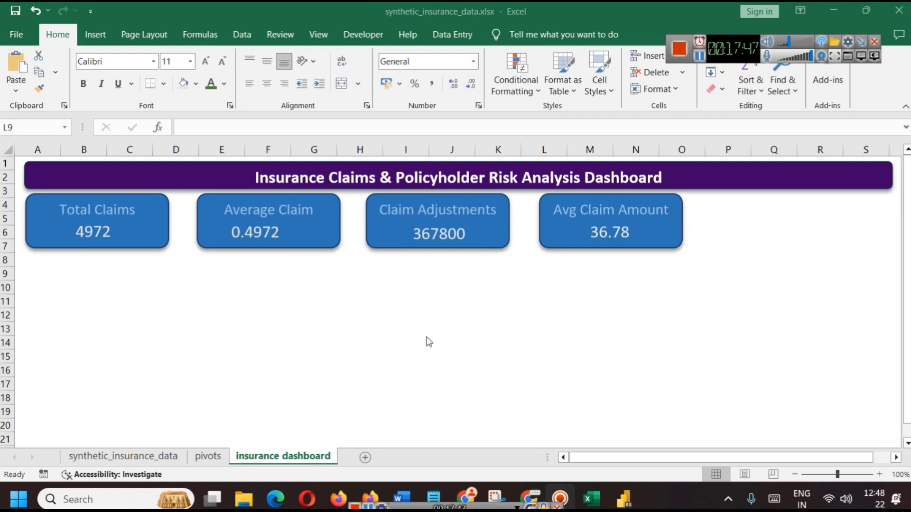
left_click(121, 218)
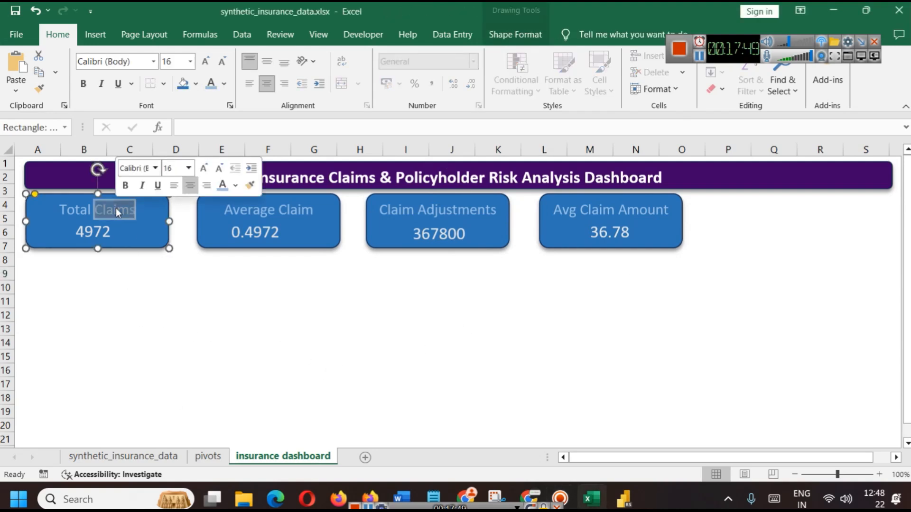
left_click(237, 304)
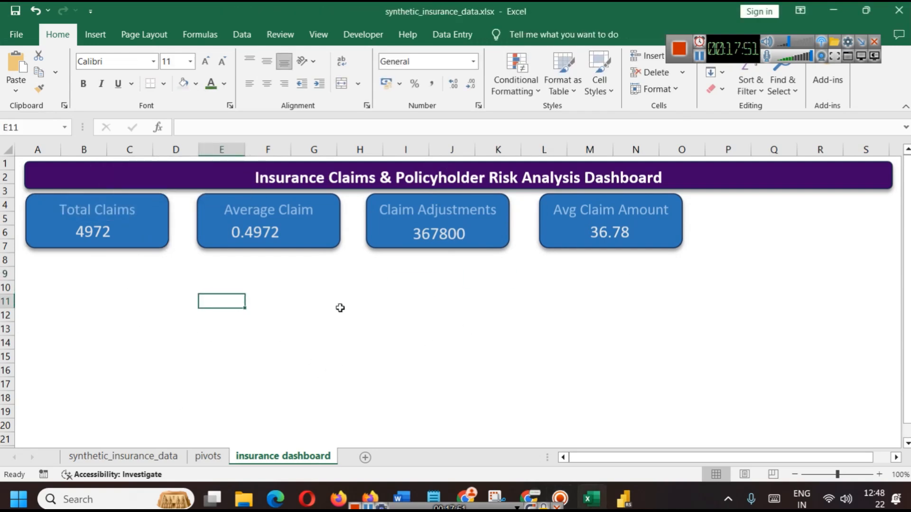
left_click(252, 231)
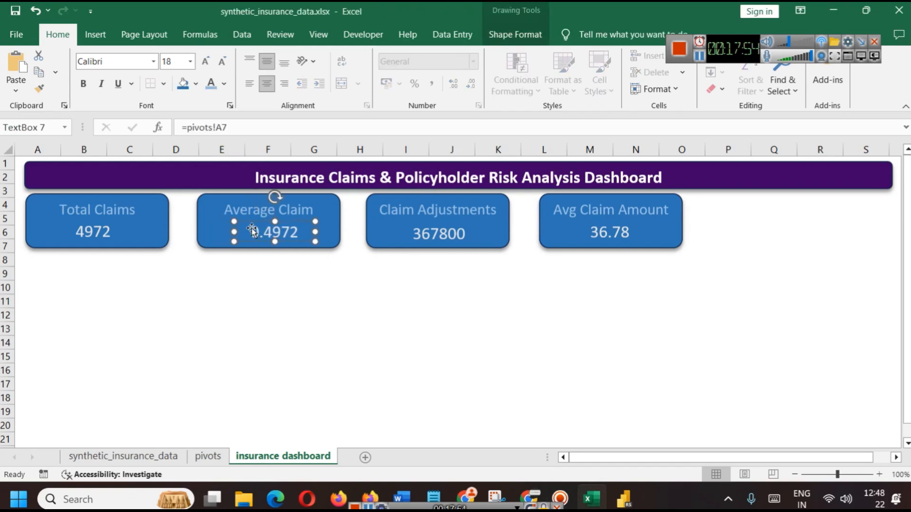
Paste the Region, Source_of_Lead and Policy_Type slicers from pivots onto the dashboard, right of the KPI cards
left_click(208, 456)
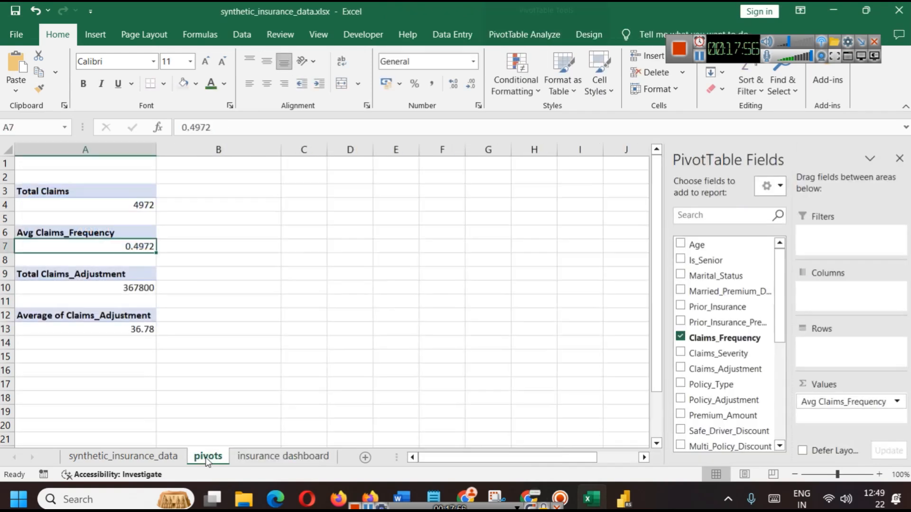
left_click(611, 458)
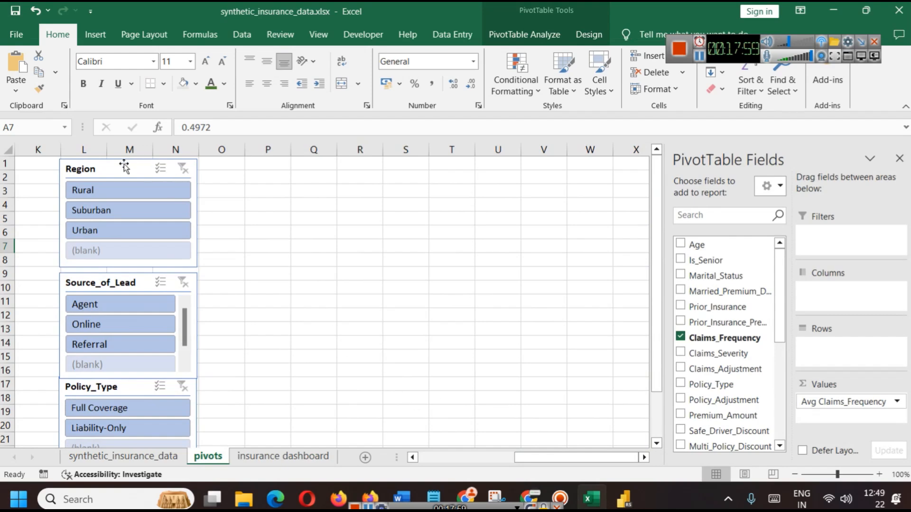
left_click(124, 167)
left_click(144, 286, "ctrl")
left_click(141, 385, "ctrl")
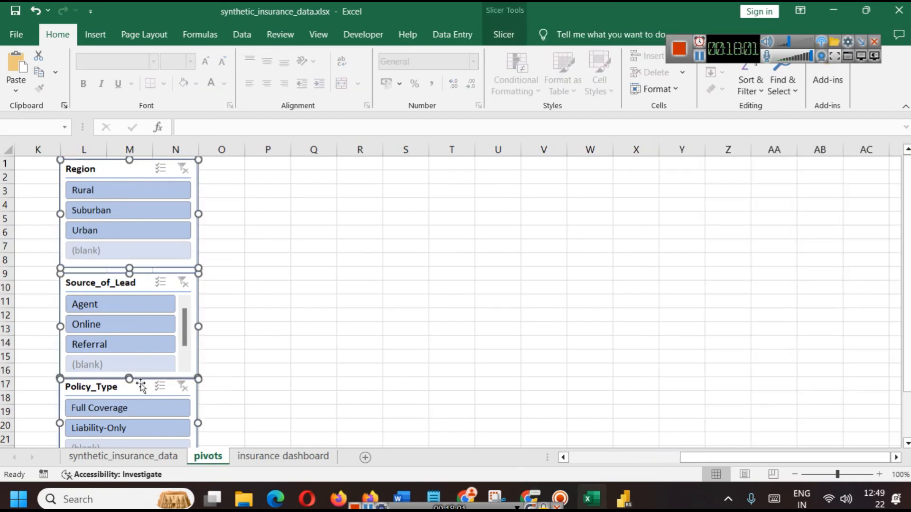
left_click(283, 455)
key("ctrl+v")
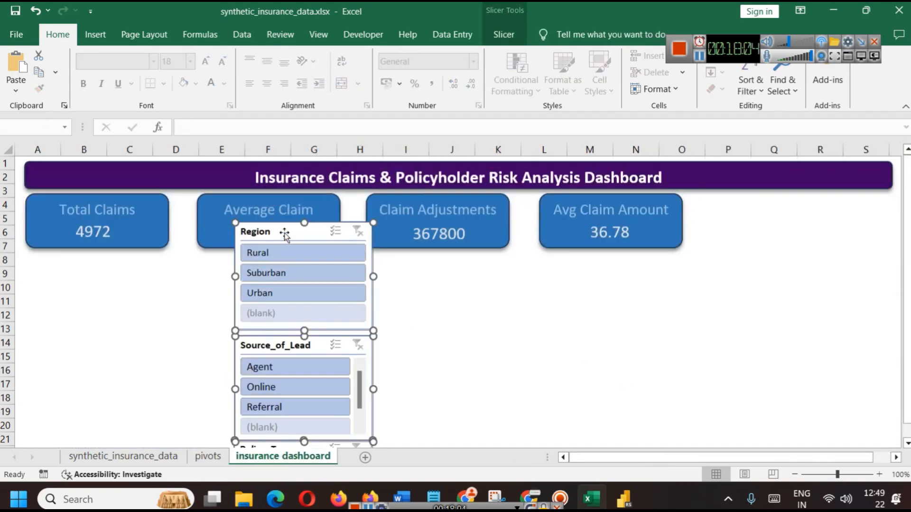
left_click_drag(285, 234, 771, 204)
left_click(636, 301)
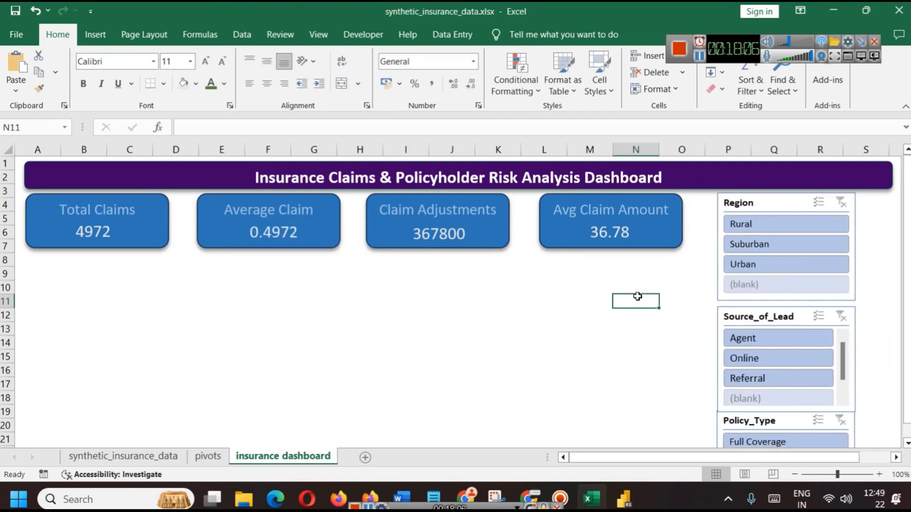
scroll(743, 323, "down", 1)
scroll(739, 318, "up", 1)
Move the Policy_Type slicer slightly down on the dashboard
scroll(776, 341, "down", 1)
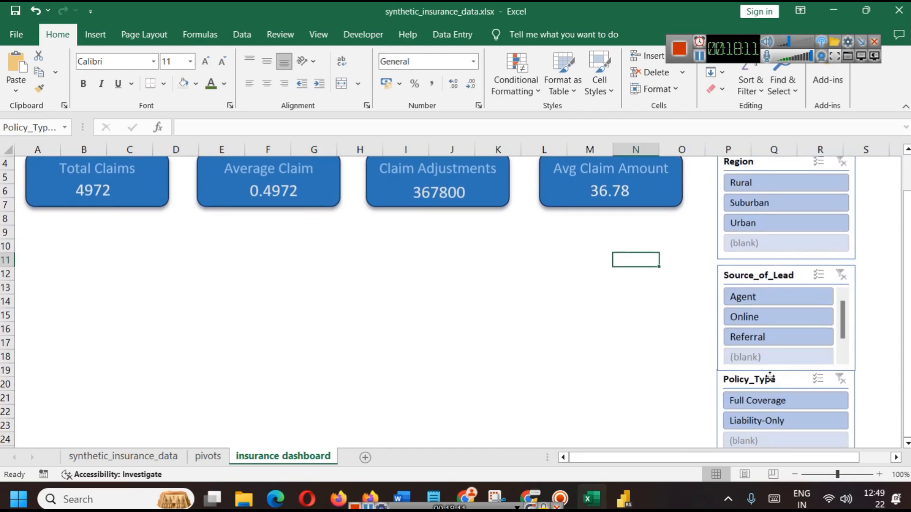
left_click(769, 380)
left_click_drag(773, 389, 773, 398)
left_click(590, 271)
scroll(678, 307, "up", 1)
Give the Region and Source_of_Lead slicers the dark blue slicer style
left_click(780, 203)
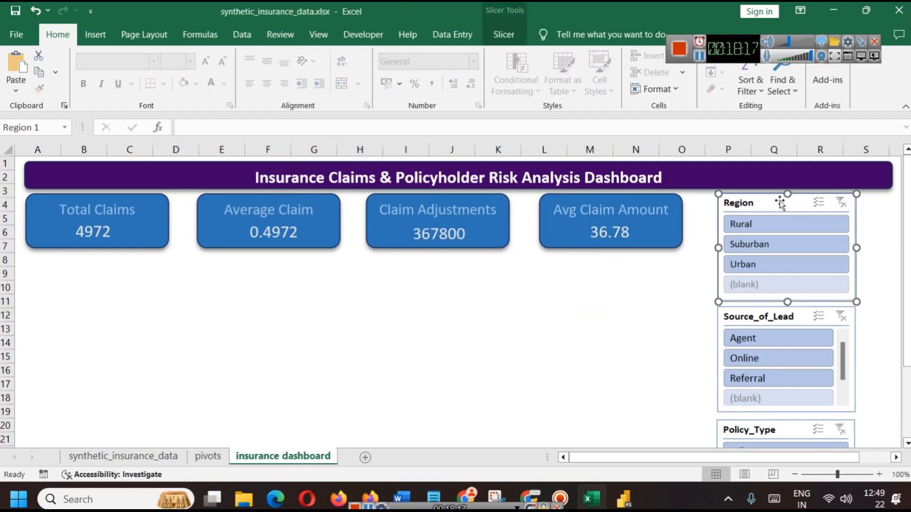
left_click(503, 34)
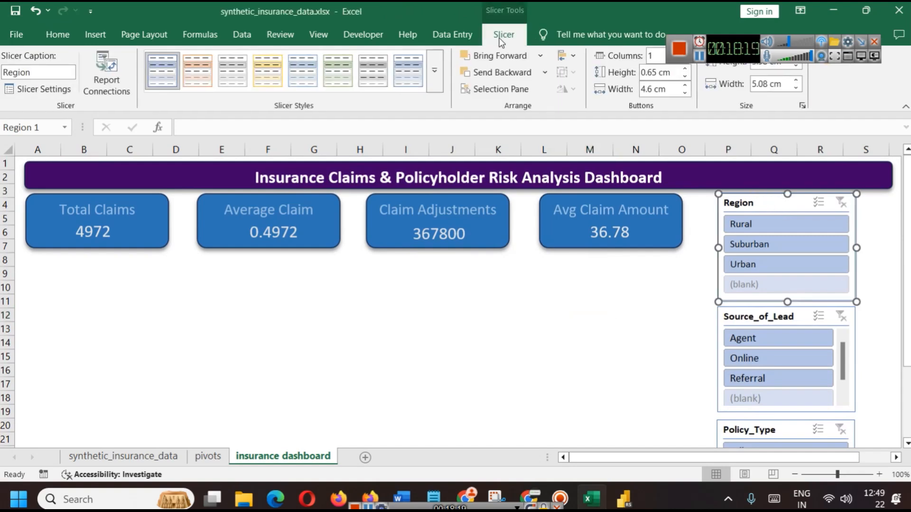
left_click(433, 73)
left_click(170, 133)
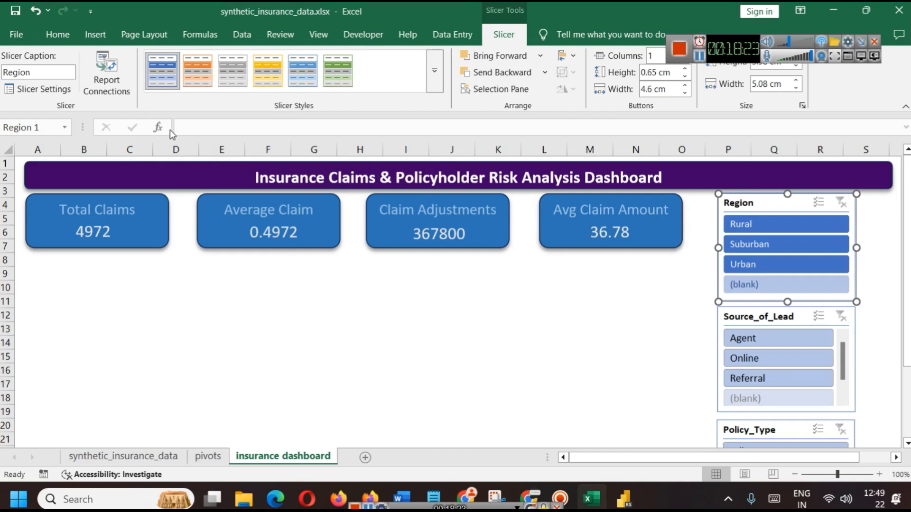
left_click(758, 315)
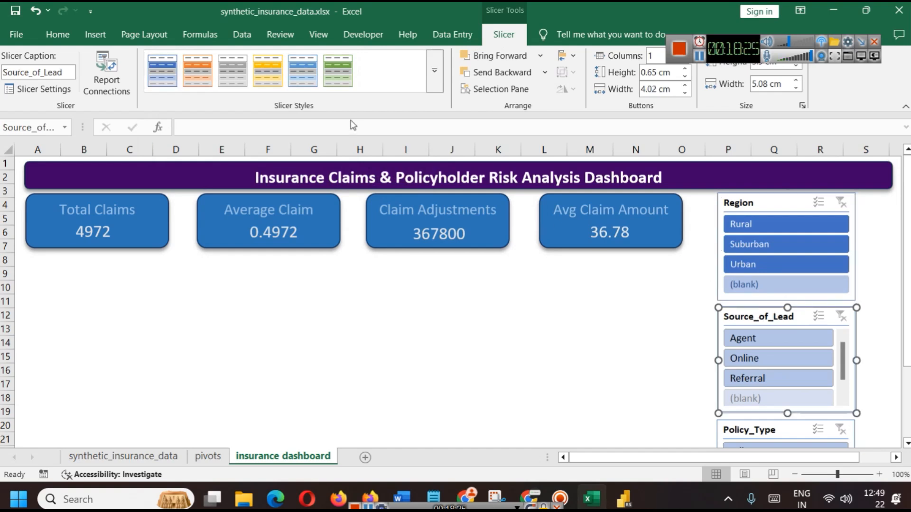
left_click(335, 71)
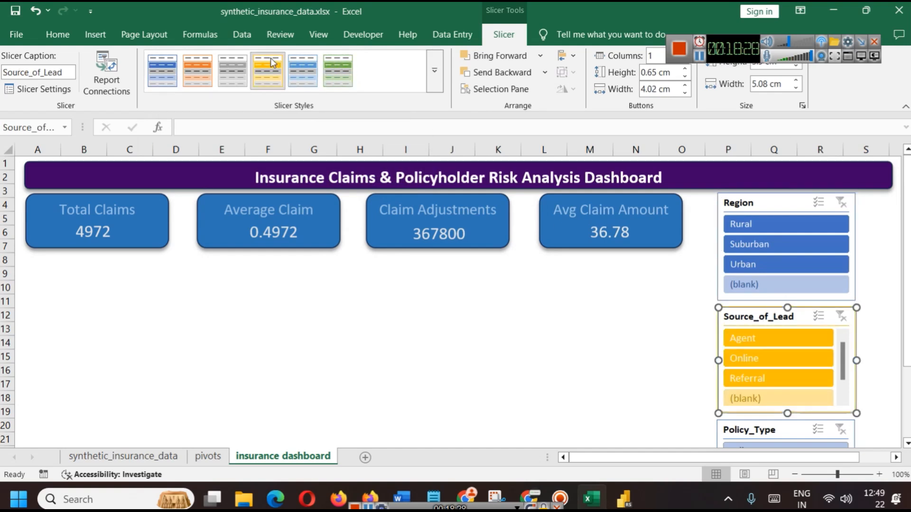
left_click(163, 63)
scroll(778, 379, "down", 1)
scroll(799, 405, "up", 1)
left_click(600, 355)
scroll(810, 367, "down", 2)
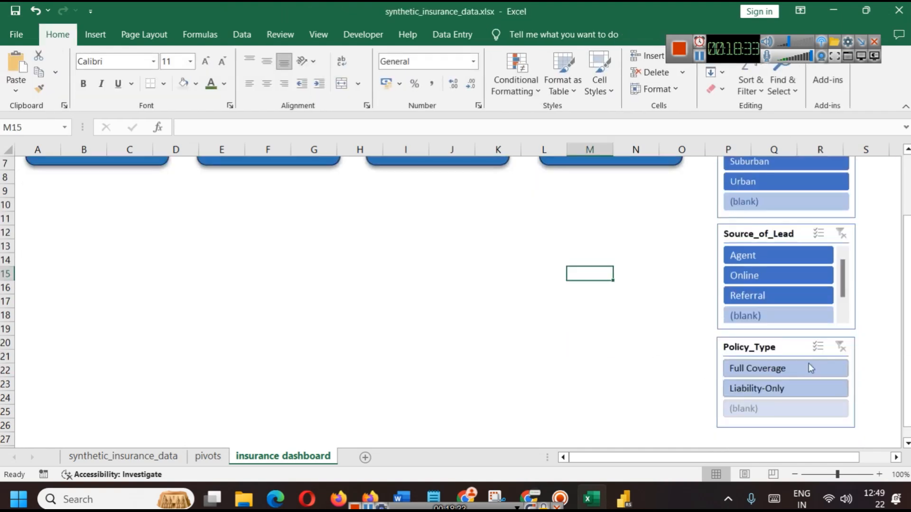
Apply the same dark blue slicer style to the Policy_Type slicer
left_click(741, 347)
left_click(501, 34)
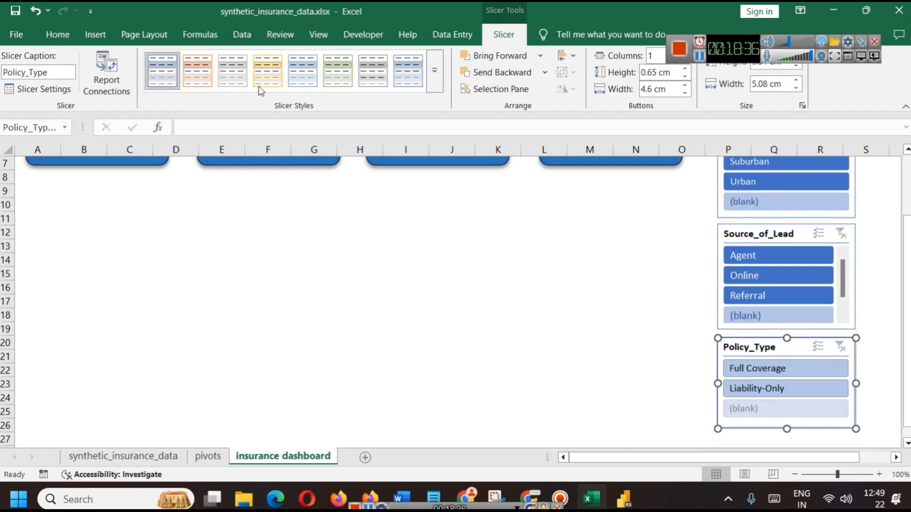
left_click(435, 83)
left_click(169, 133)
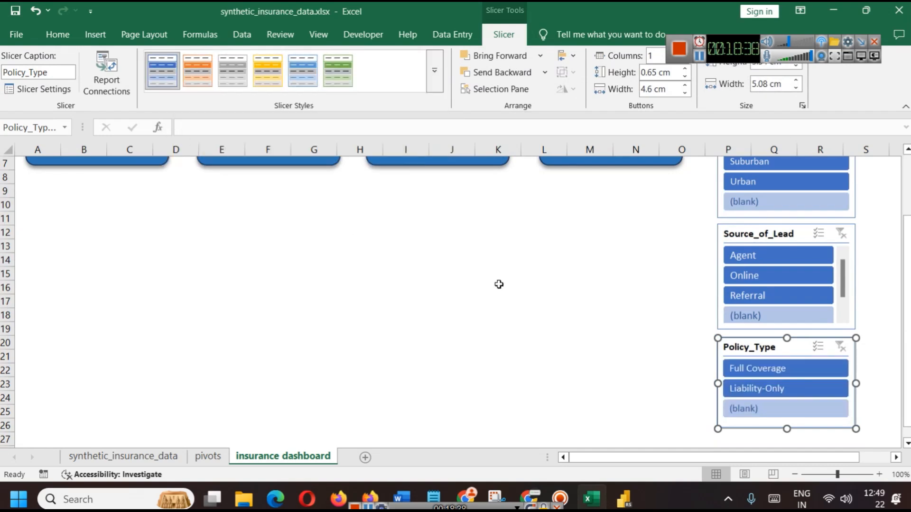
left_click(544, 287)
scroll(697, 372, "up", 2)
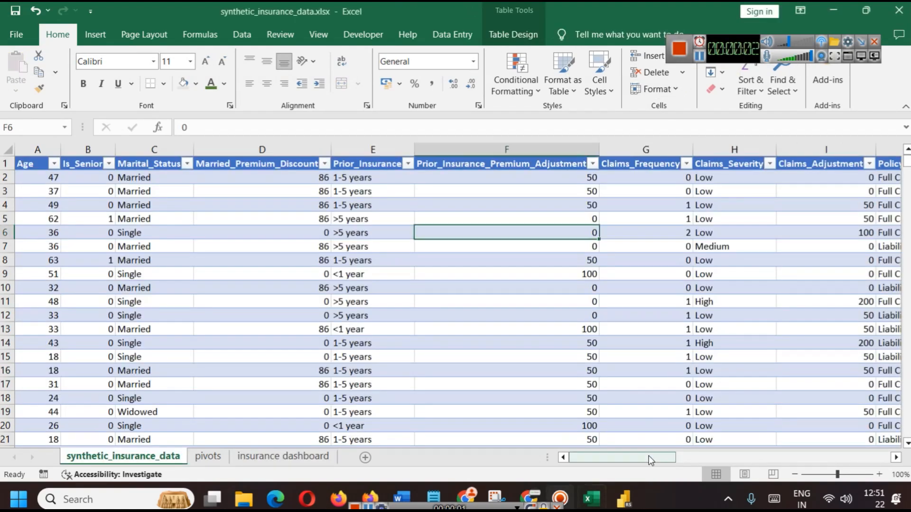
On synthetic_insurance_data, insert a column headed 'Index' before Premium_Adjustment_Region
left_click(825, 463)
left_click(823, 464)
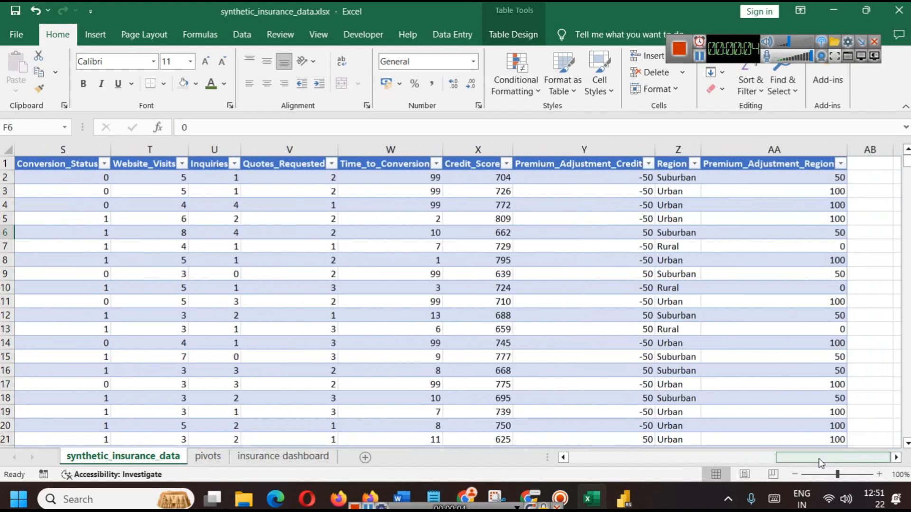
left_click(742, 150)
right_click(741, 150)
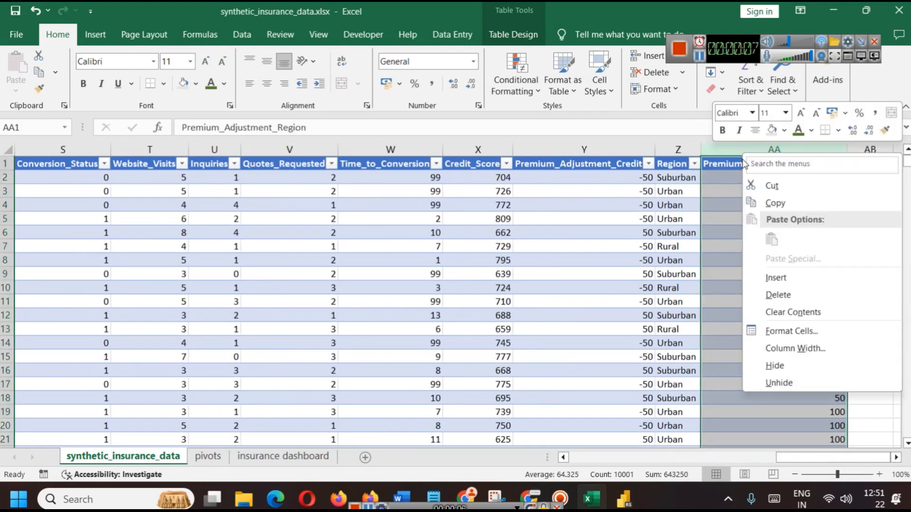
left_click(787, 274)
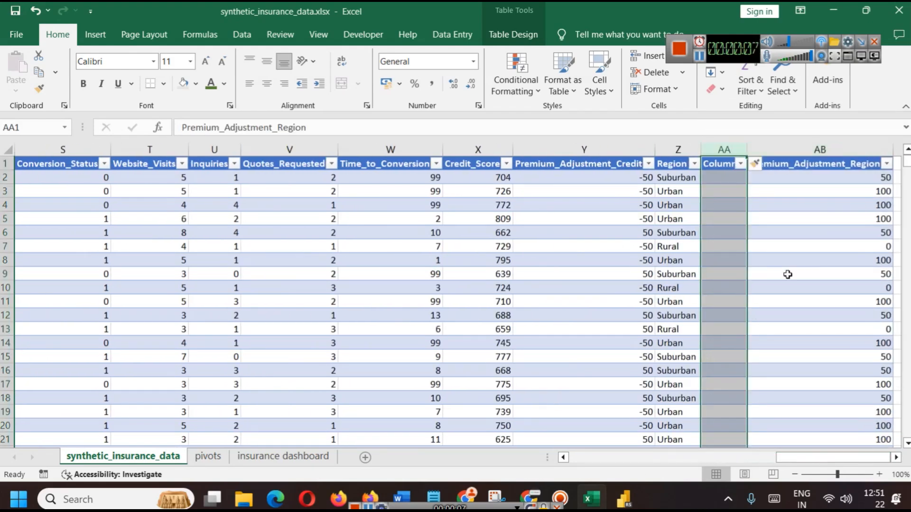
left_click(716, 168)
left_click(268, 128)
double_click(270, 128)
type("Index")
left_click(786, 340)
Number the Index column 1, 2 and fill the series down the column
left_click(722, 179)
type("1")
key("Return")
type("2")
left_click(736, 248)
left_click_drag(722, 179, 733, 193)
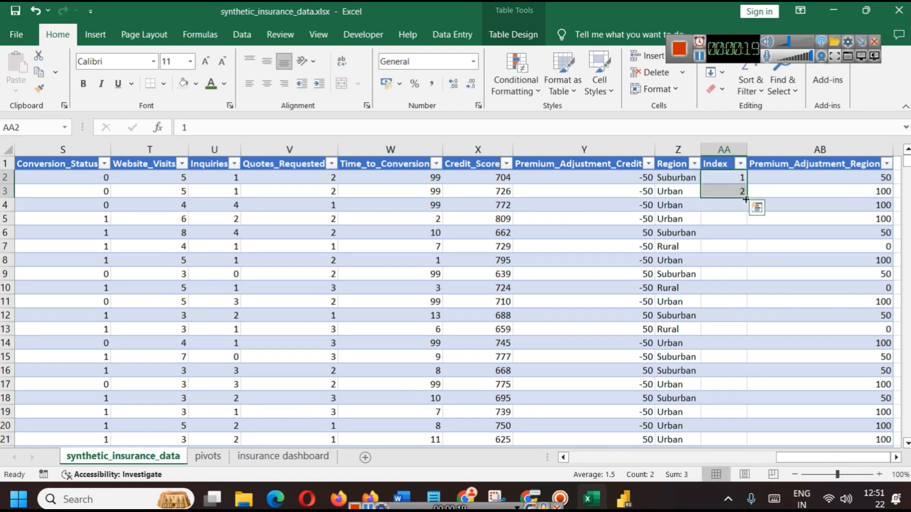
double_click(747, 199)
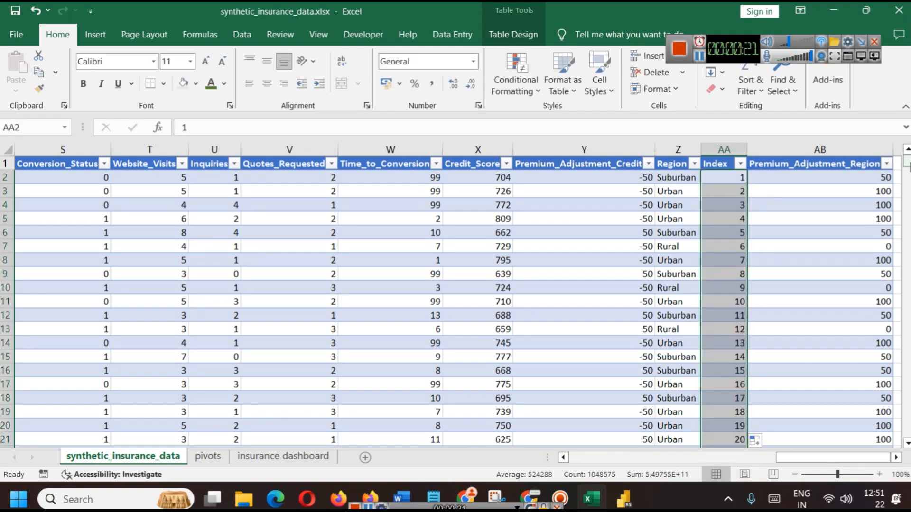
left_click_drag(909, 163, 910, 357)
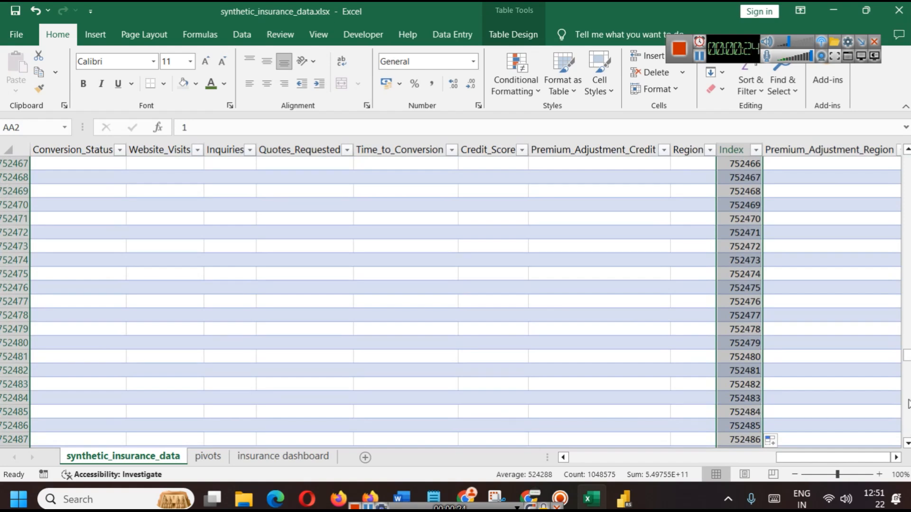
Undo the oversized Index fill and scroll down to check the table's last rows
key("ctrl+z")
scroll(715, 305, "down", 20)
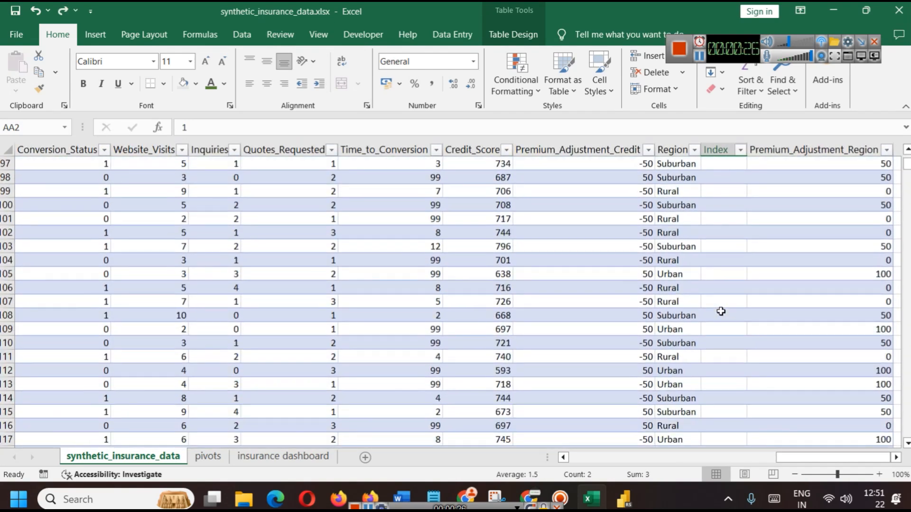
scroll(721, 311, "down", 12)
left_click_drag(898, 166, 893, 395)
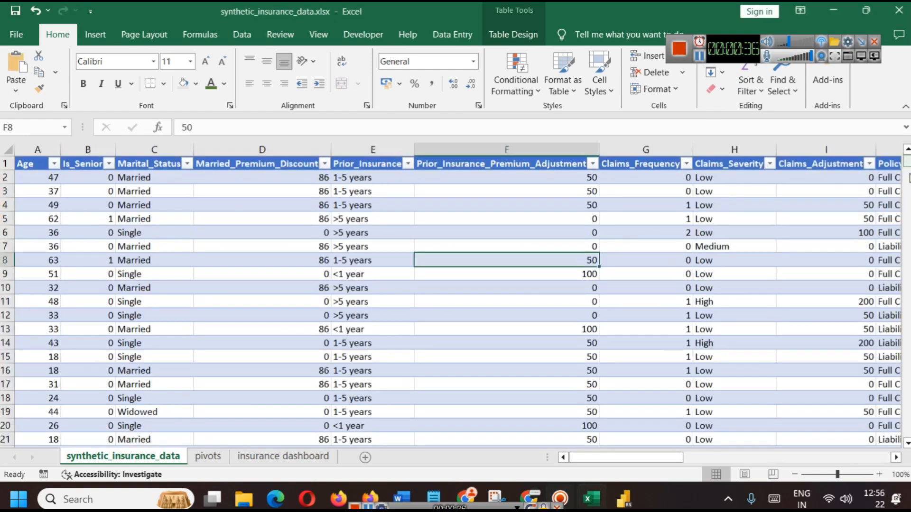
Resize the insurance table via Table Design to $A$1:$AB$10001 (10,000 data rows) and save
left_click_drag(906, 163, 907, 431)
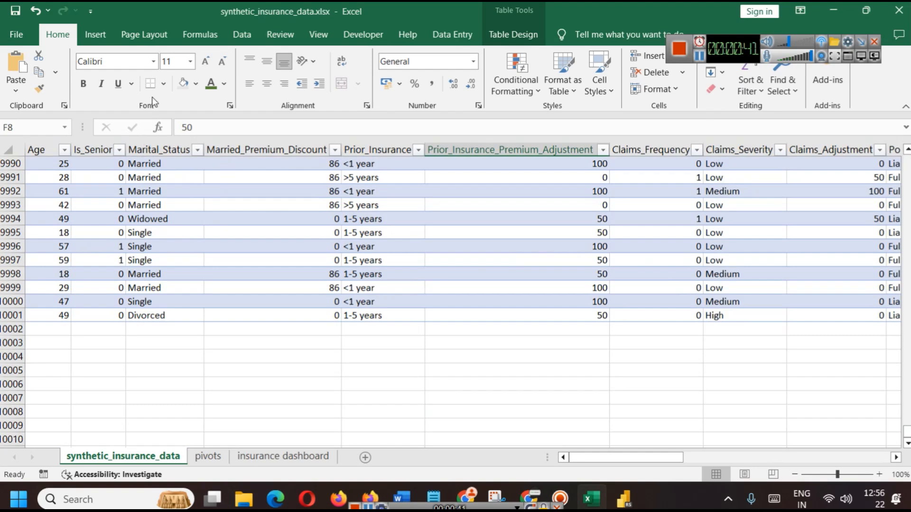
left_click(311, 246)
key("ctrl+a")
scroll(309, 274, "up", 20)
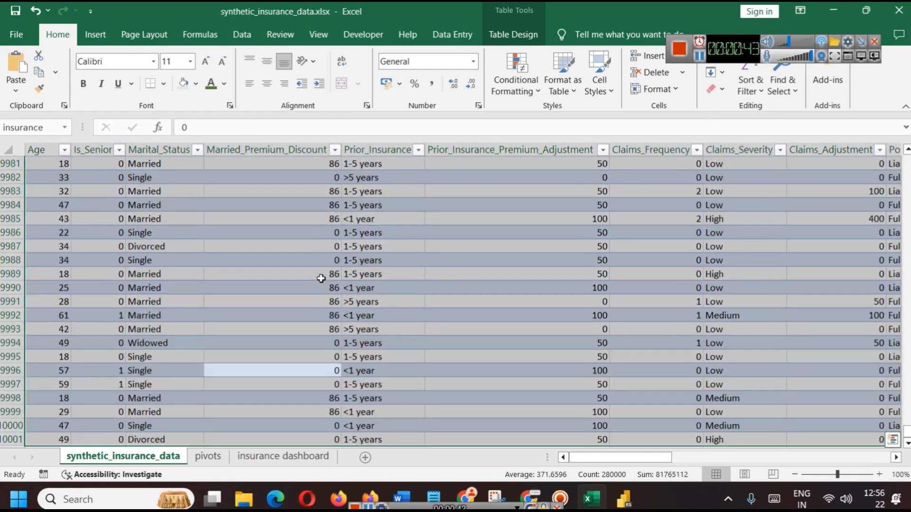
scroll(330, 274, "up", 13)
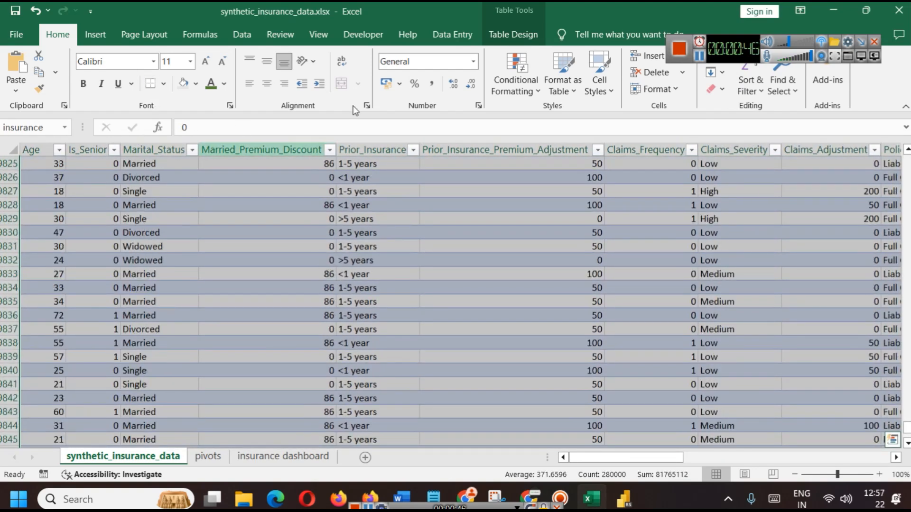
left_click(487, 38)
left_click(40, 89)
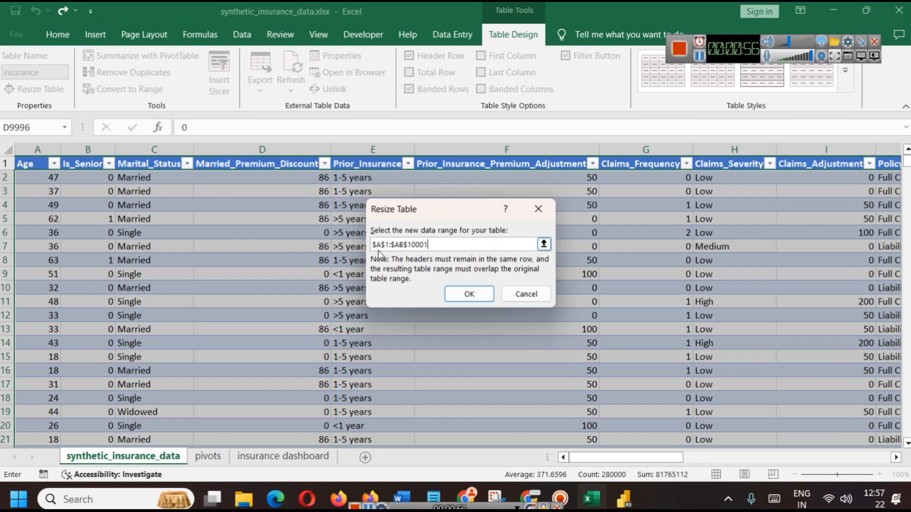
left_click(469, 294)
left_click_drag(907, 161, 906, 213)
key("ctrl+s")
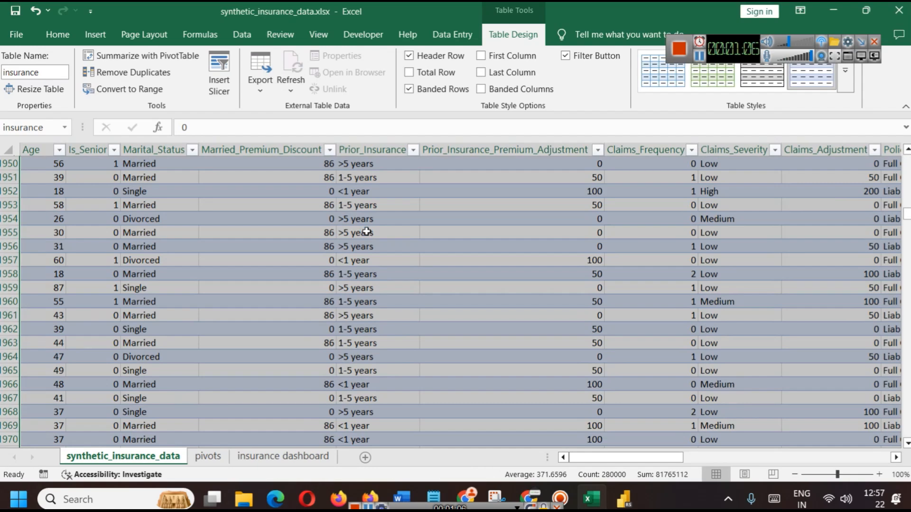
Look over the pivots sheet totals and the insurance dashboard
left_click(212, 457)
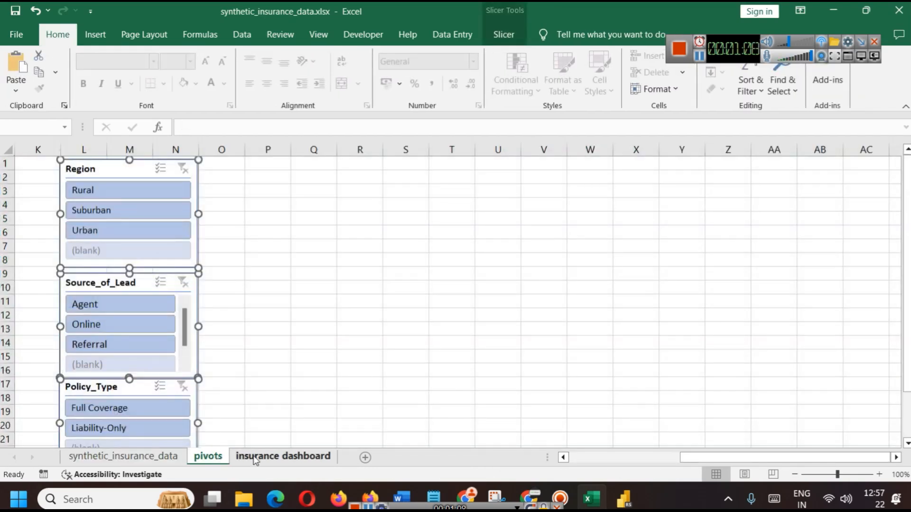
left_click(611, 458)
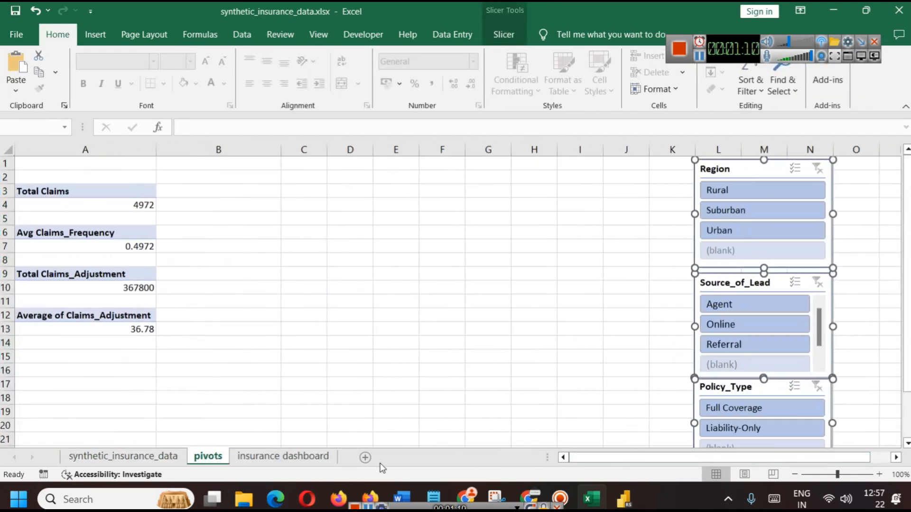
left_click(299, 456)
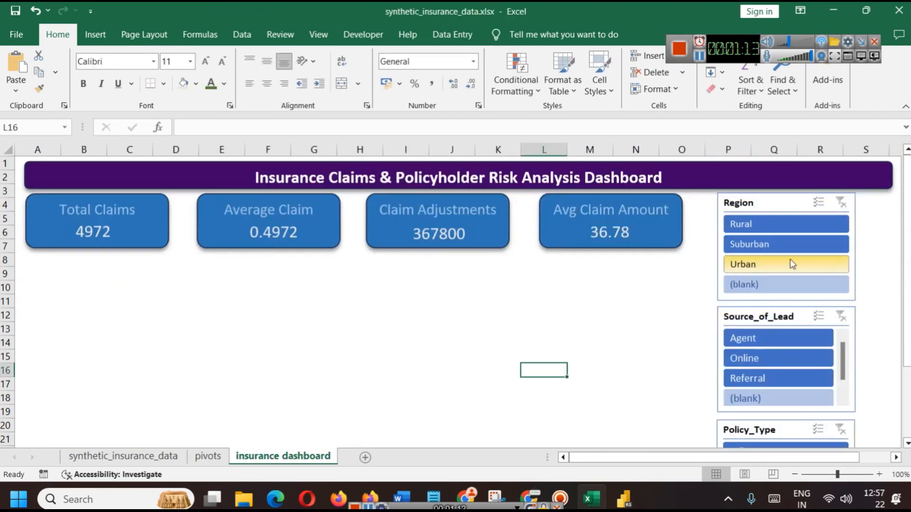
Check the data table's last rows, which end at Index 10000, then return to the pivots sheet
left_click(124, 455)
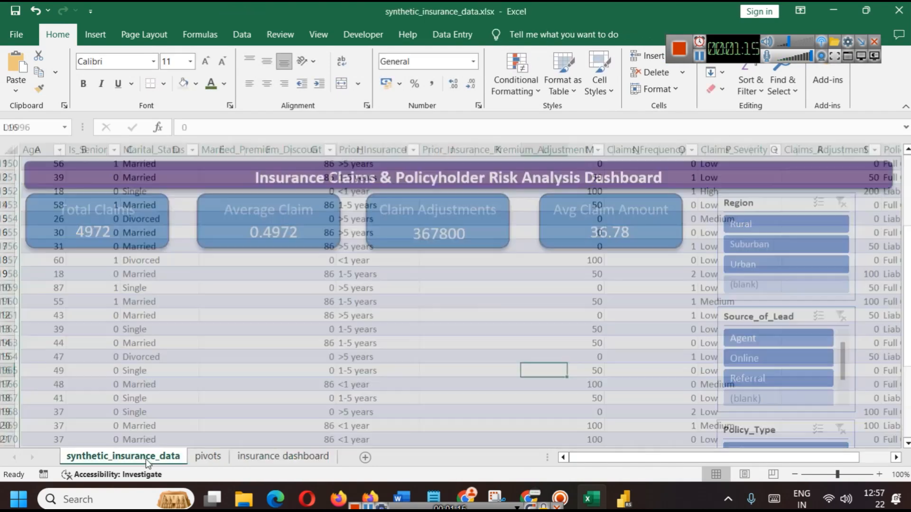
left_click_drag(659, 457, 883, 446)
scroll(884, 445, "up", 19)
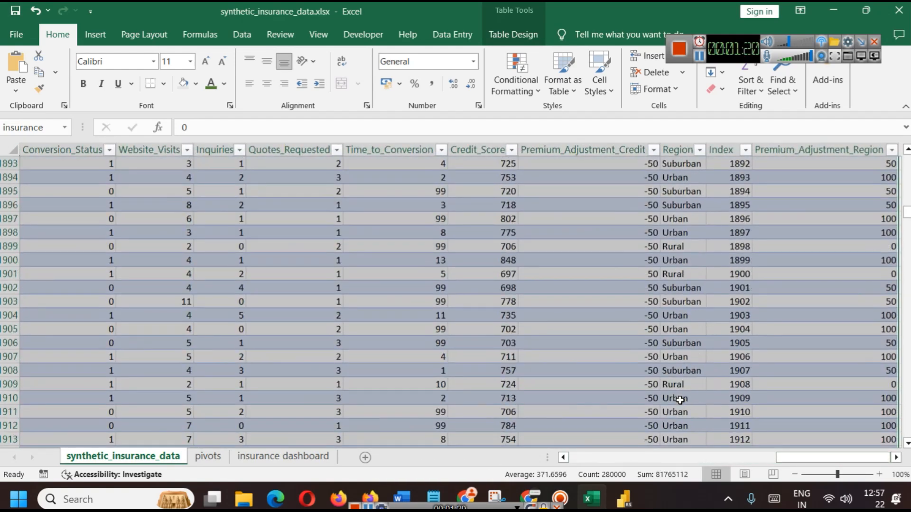
left_click_drag(906, 219, 907, 159)
left_click(722, 205)
key("ctrl+a")
left_click(800, 221)
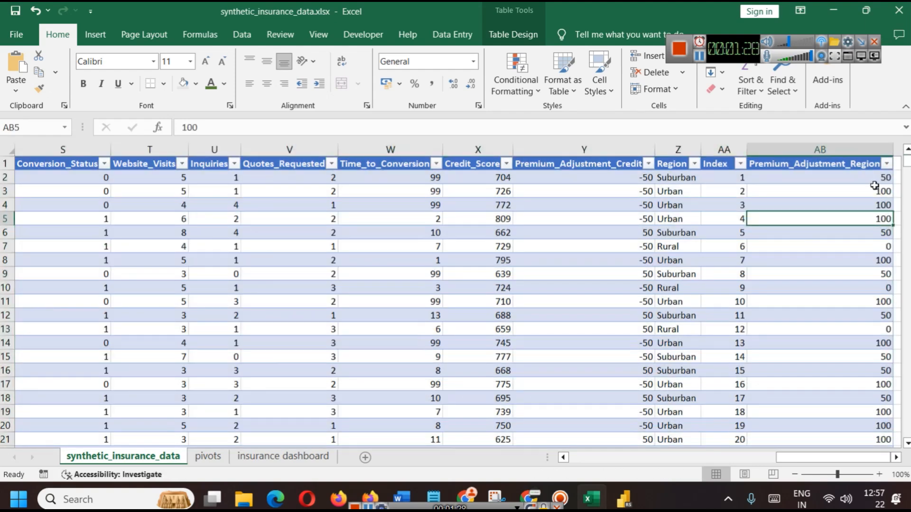
left_click_drag(907, 159, 906, 432)
scroll(793, 398, "down", 1)
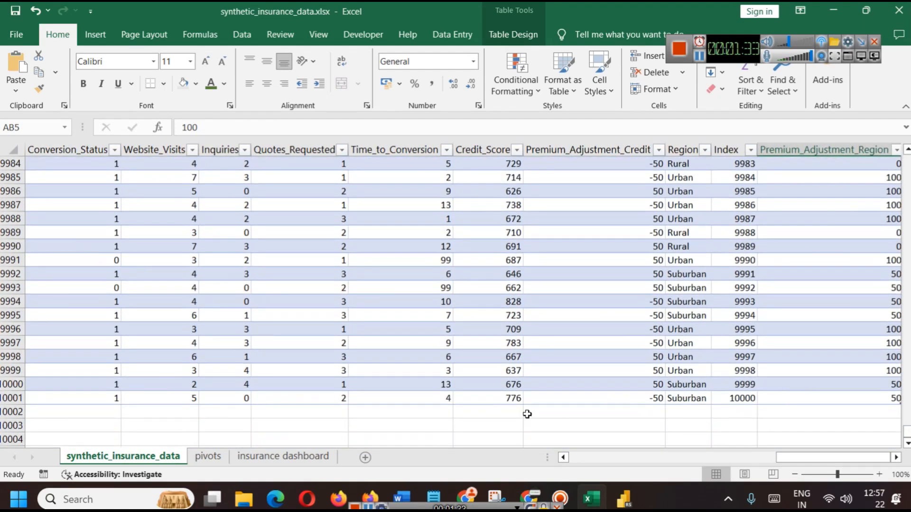
left_click(216, 457)
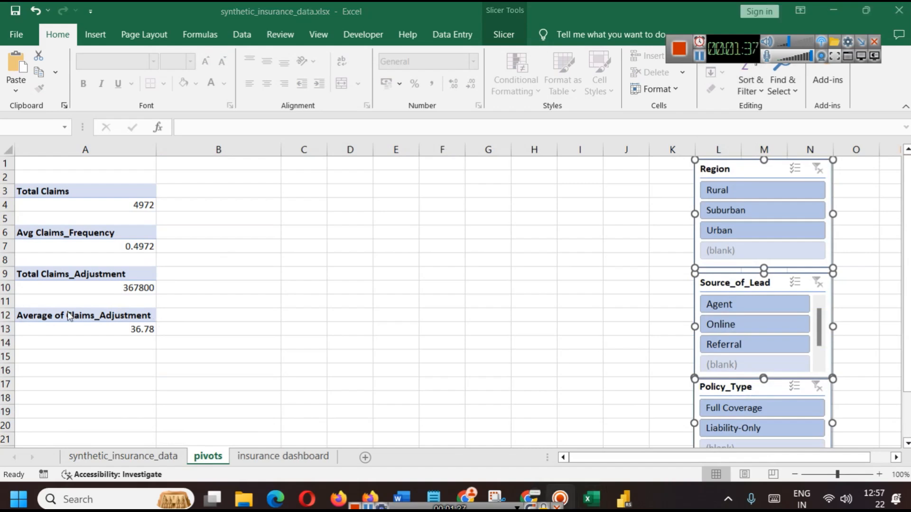
Copy the Average of Claims_Adjustment pivot from A12:A13 and paste it at A15
left_click(71, 327)
left_click_drag(66, 316, 60, 327)
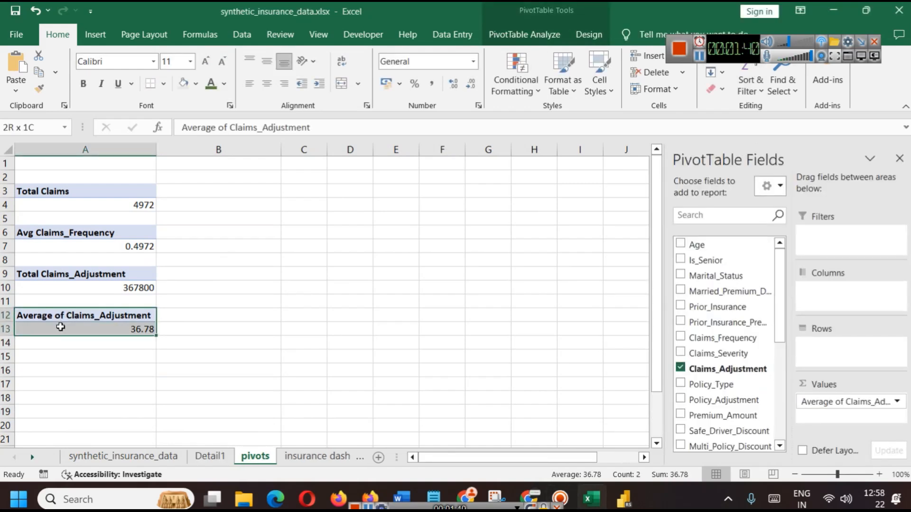
key("ctrl+c")
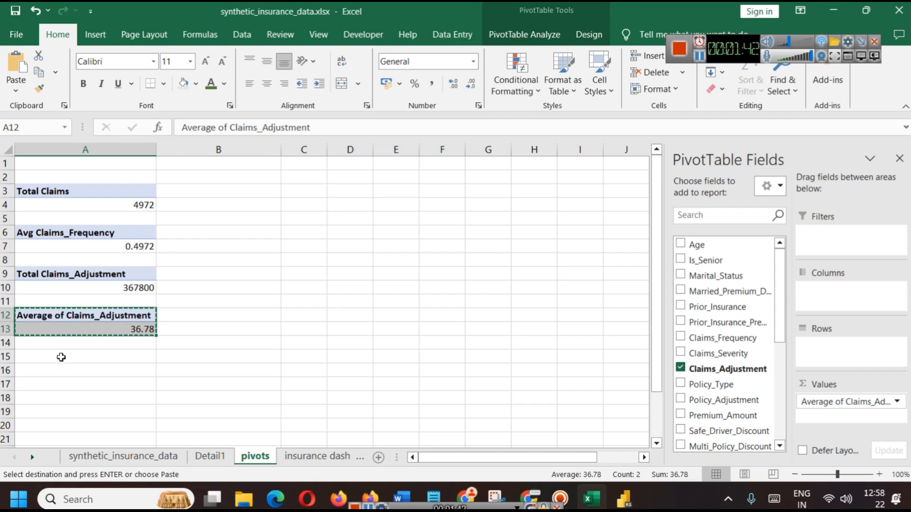
left_click(62, 357)
key("ctrl+v")
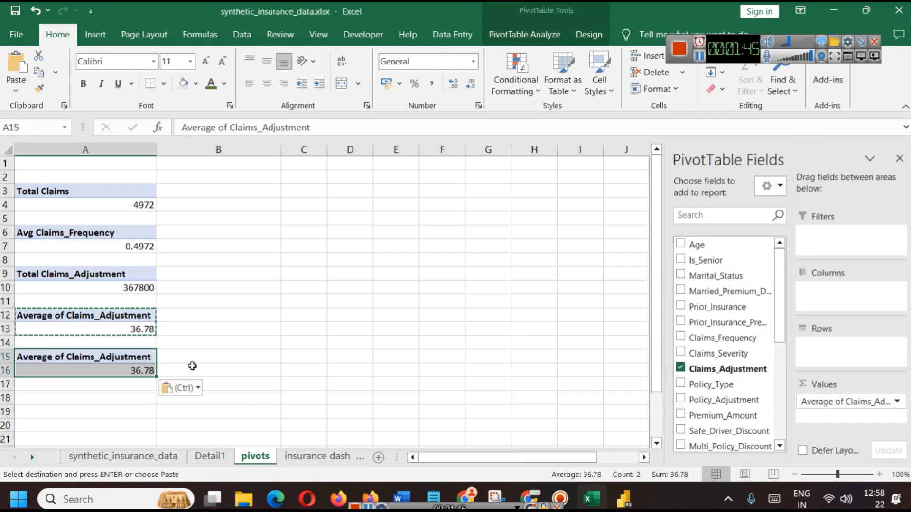
left_click(191, 360)
left_click(105, 357)
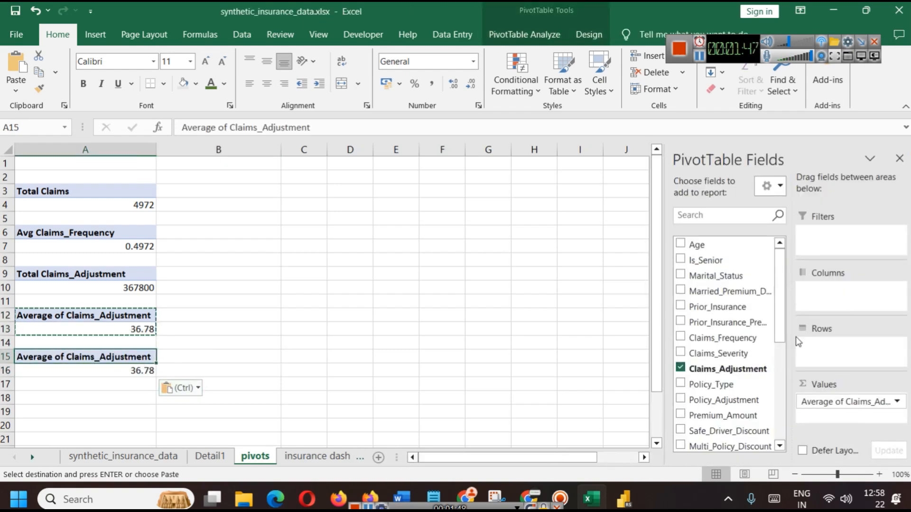
scroll(748, 313, "down", 5)
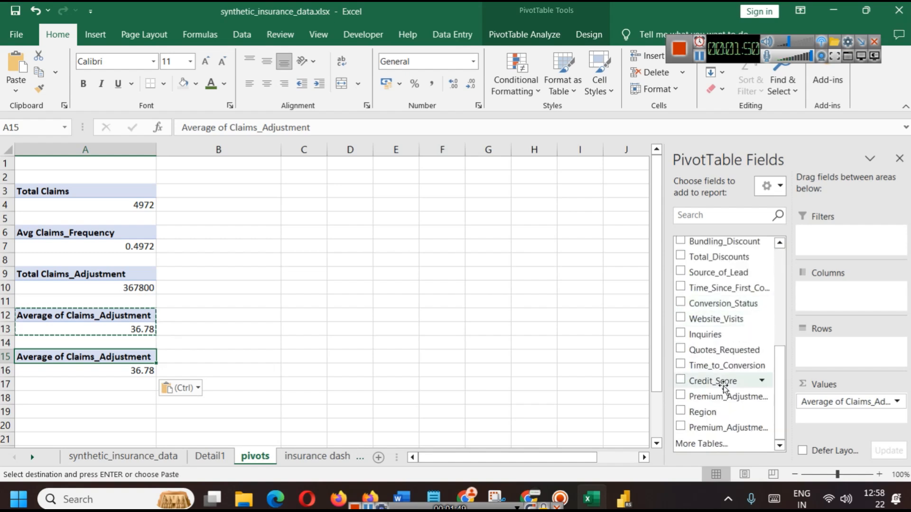
scroll(721, 379, "up", 5)
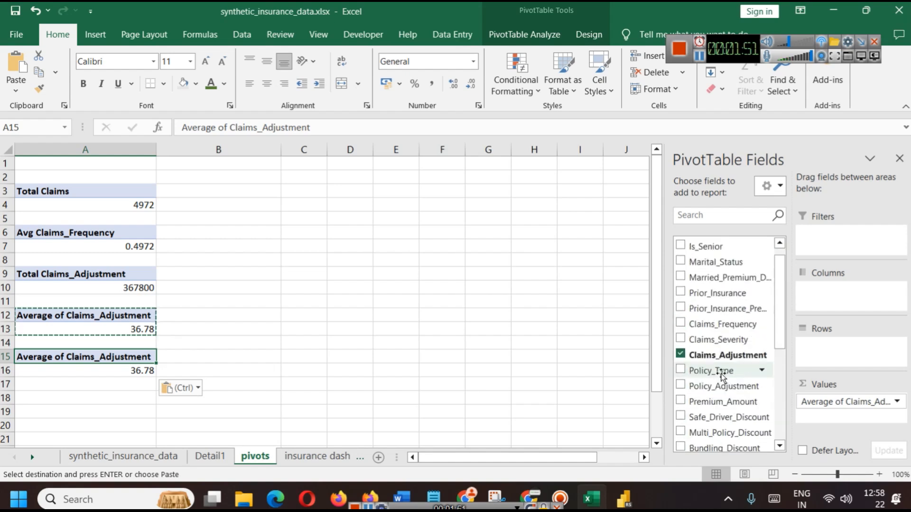
Search the PivotTable Fields list for 'inde', then clear the search
left_click(710, 214)
type("index")
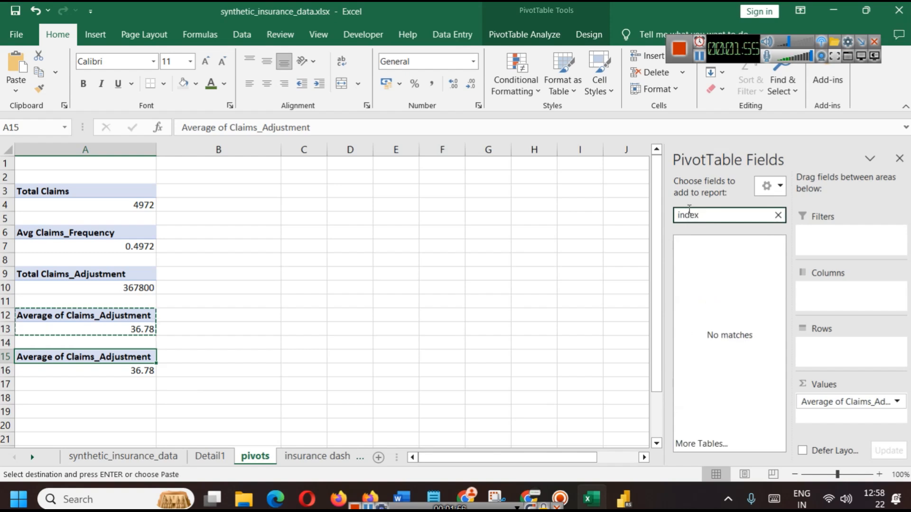
double_click(689, 215)
key("BackSpace")
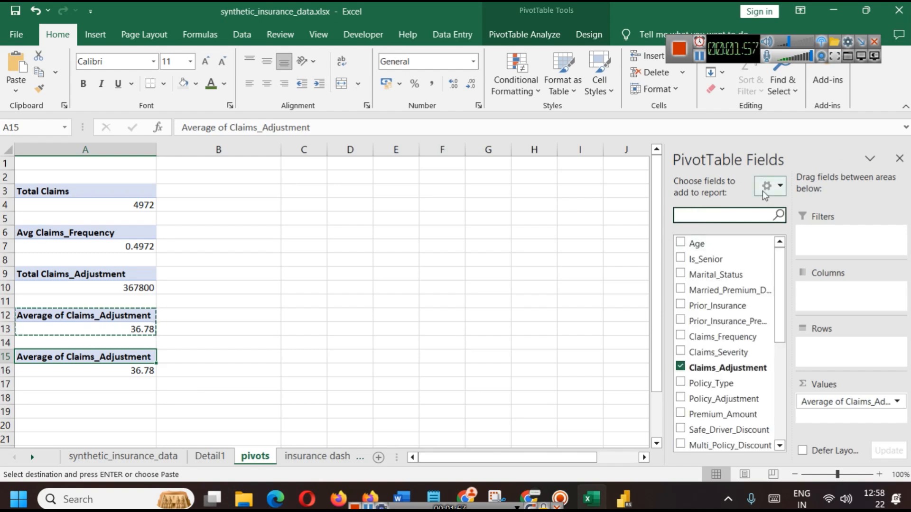
left_click(779, 188)
left_click(780, 188)
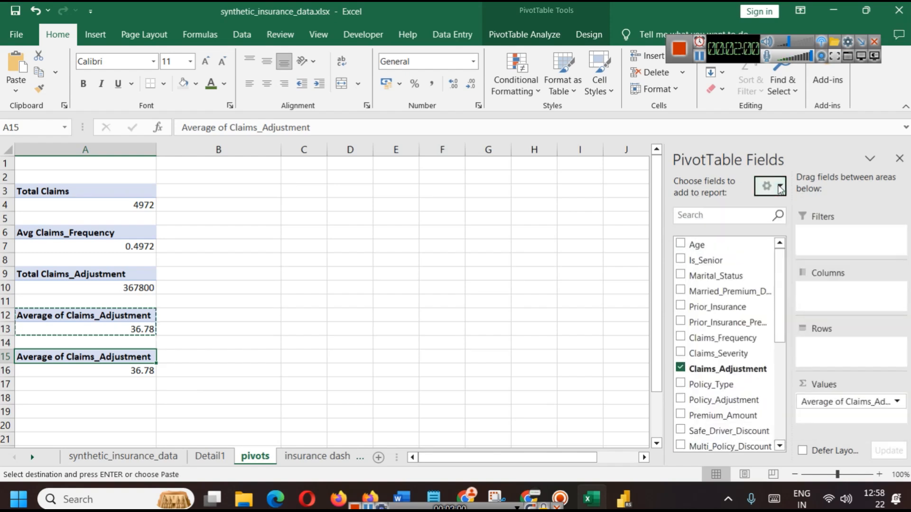
left_click(531, 34)
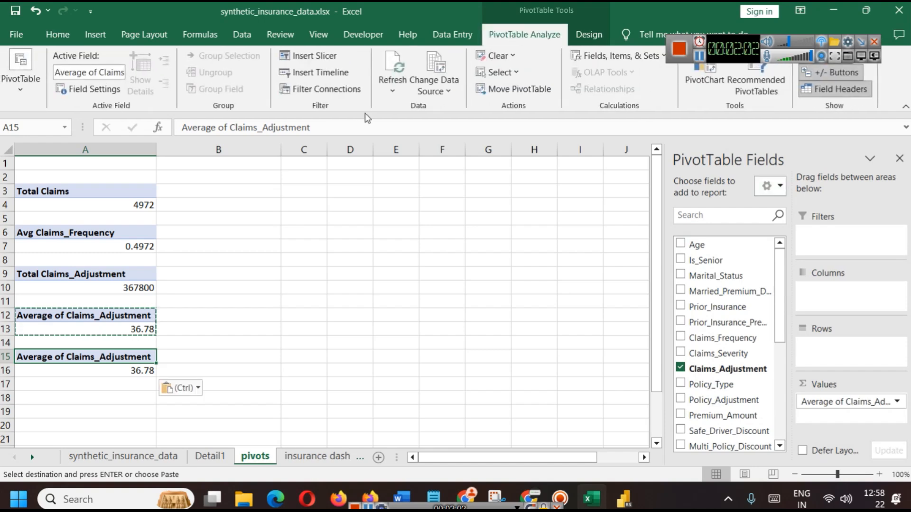
Refresh all pivots from the resized table and reselect the copied pivot at A15
left_click(392, 91)
left_click(412, 123)
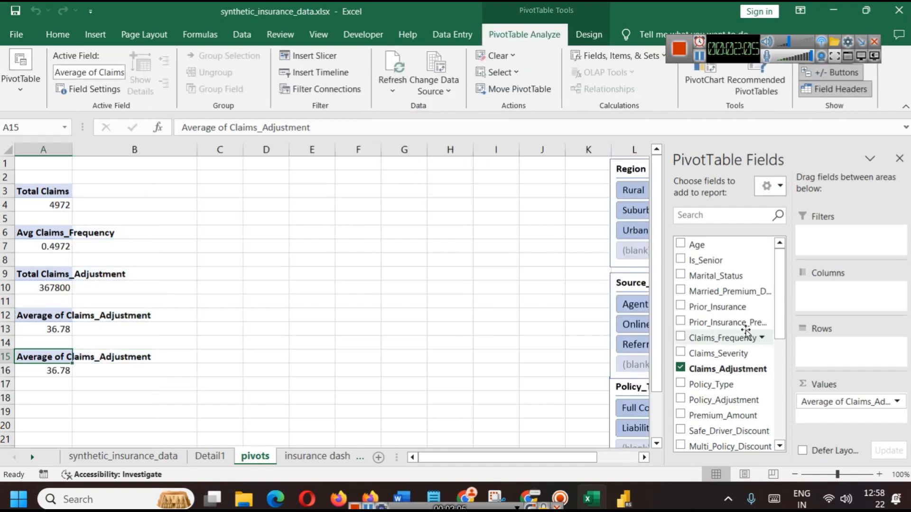
scroll(735, 305, "down", 4)
scroll(744, 294, "down", 2)
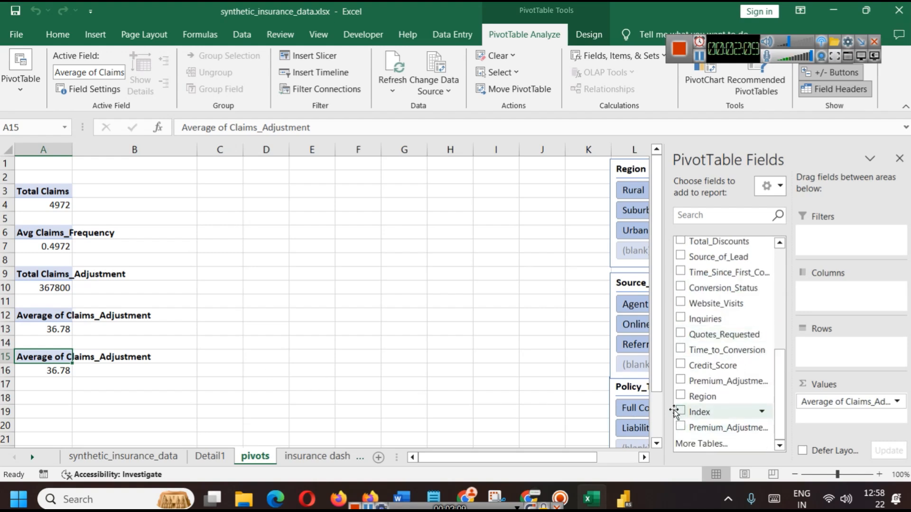
left_click(51, 368)
left_click(53, 358)
scroll(768, 309, "up", 7)
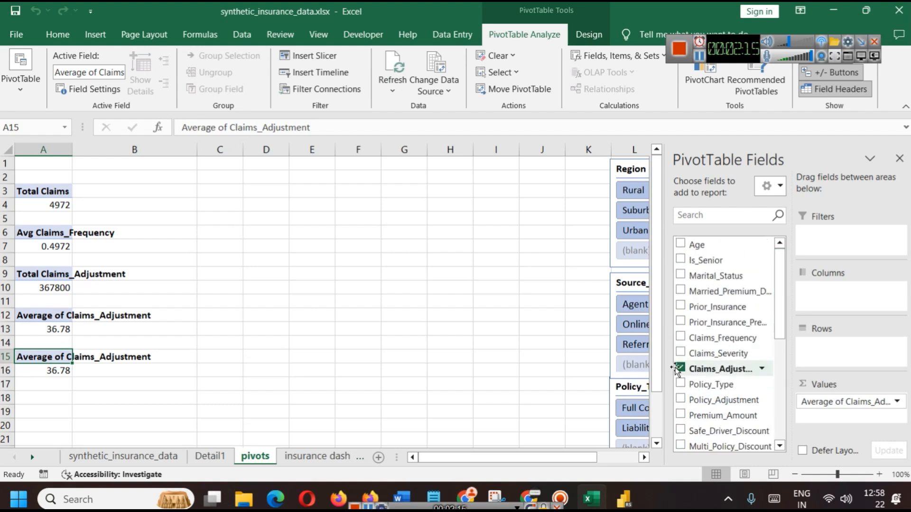
Replace Claims_Adjustment with Index in the copied pivot, summarised as Count
left_click(680, 368)
left_click_drag(780, 334, 798, 441)
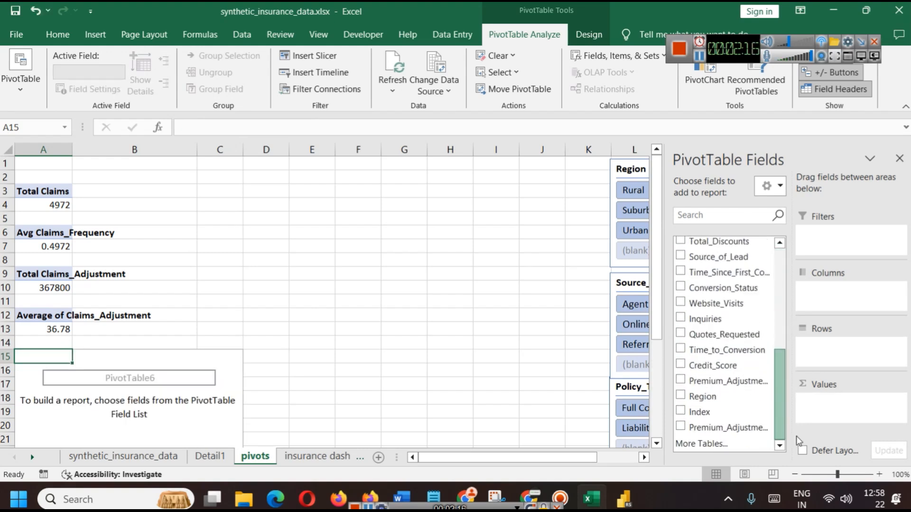
left_click(686, 414)
left_click(898, 402)
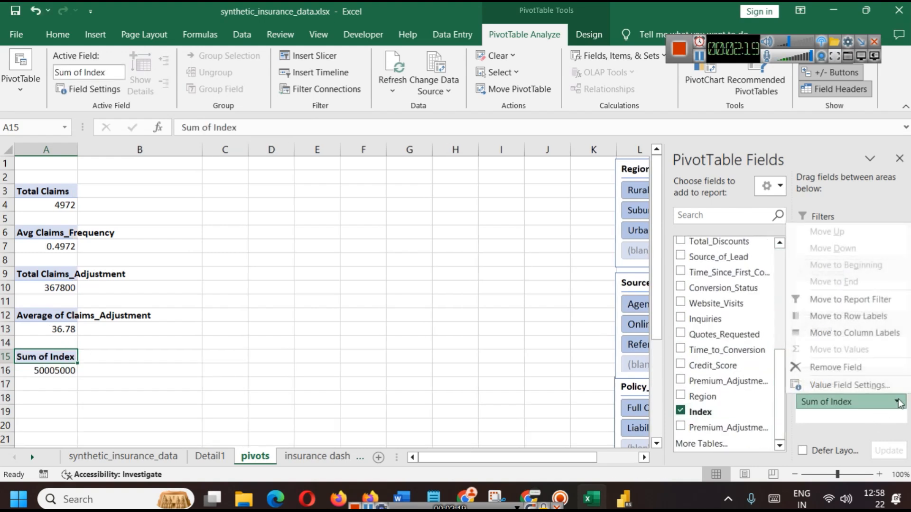
left_click(849, 385)
left_click(354, 254)
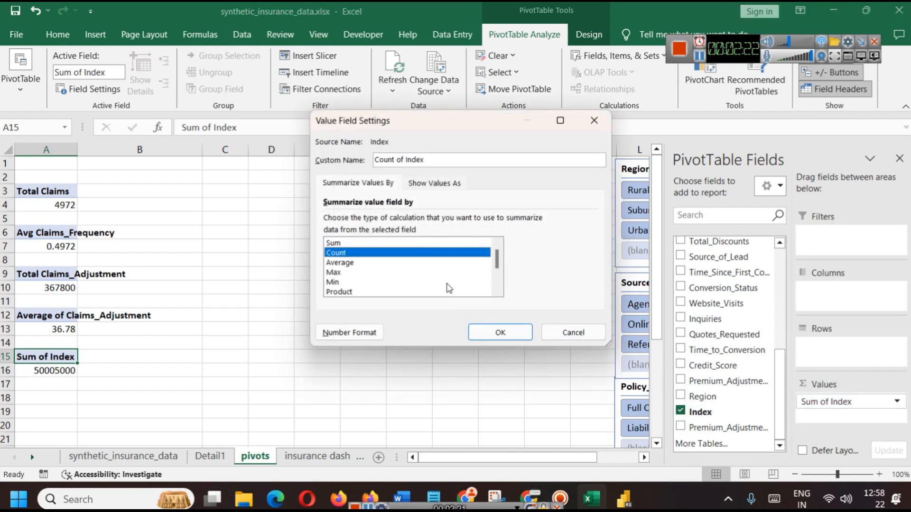
left_click(493, 332)
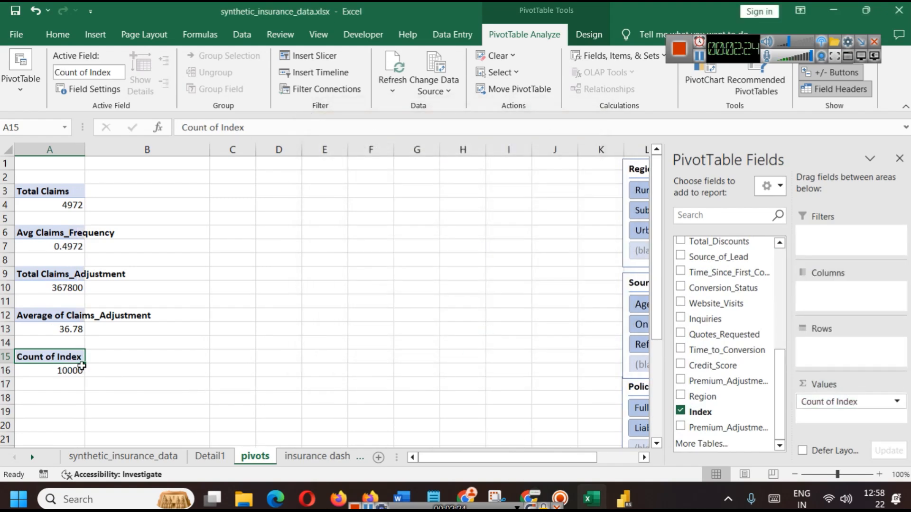
Select the Count of Index header and its 10000 value, then bring up Power BI
left_click(168, 369)
left_click(48, 372)
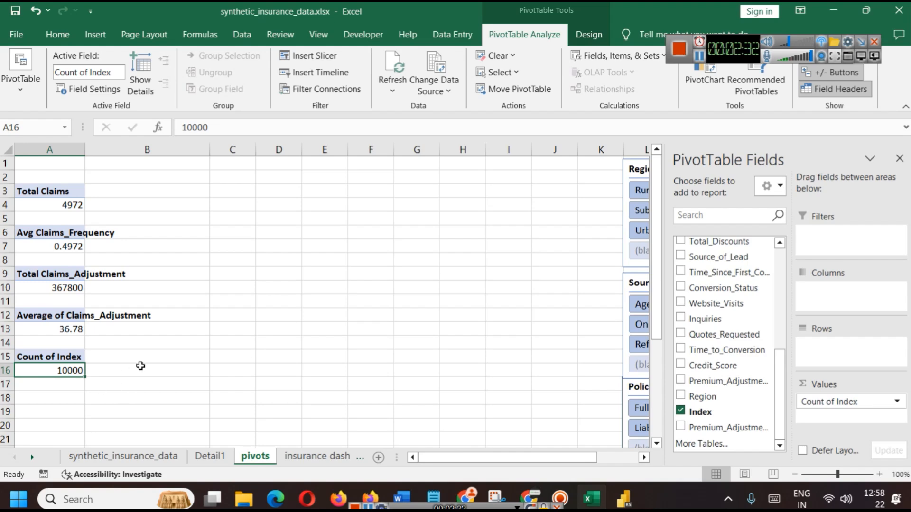
left_click(42, 356)
left_click_drag(53, 369, 41, 357)
left_click(623, 498)
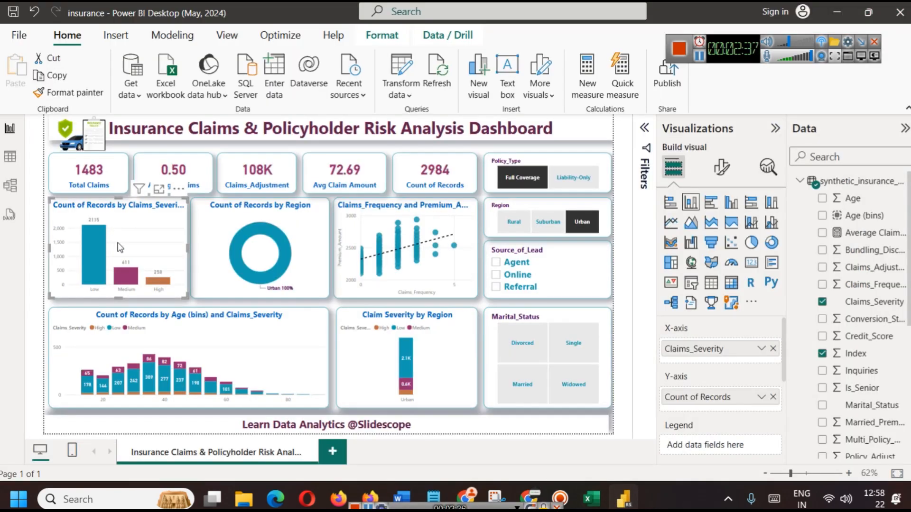
Cross-filter the Power BI dashboard to Low severity, clear it, and return to Excel
left_click(104, 277)
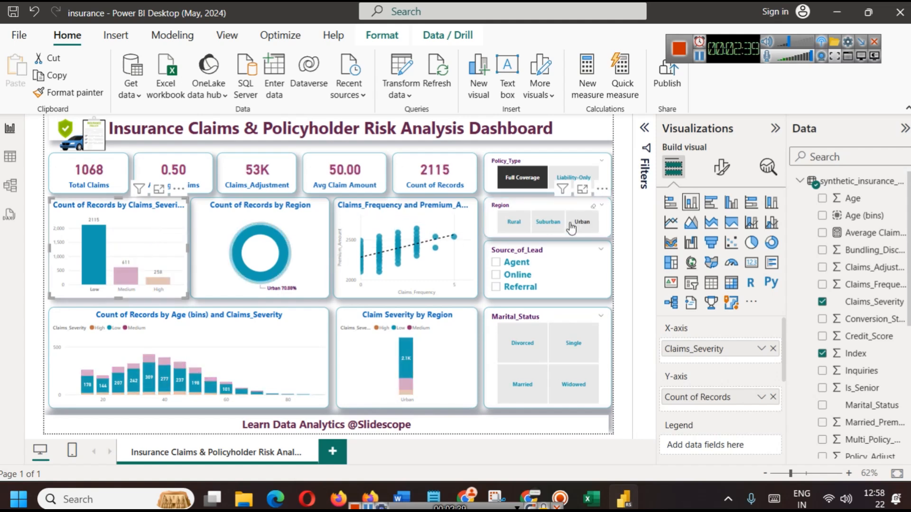
left_click(147, 253)
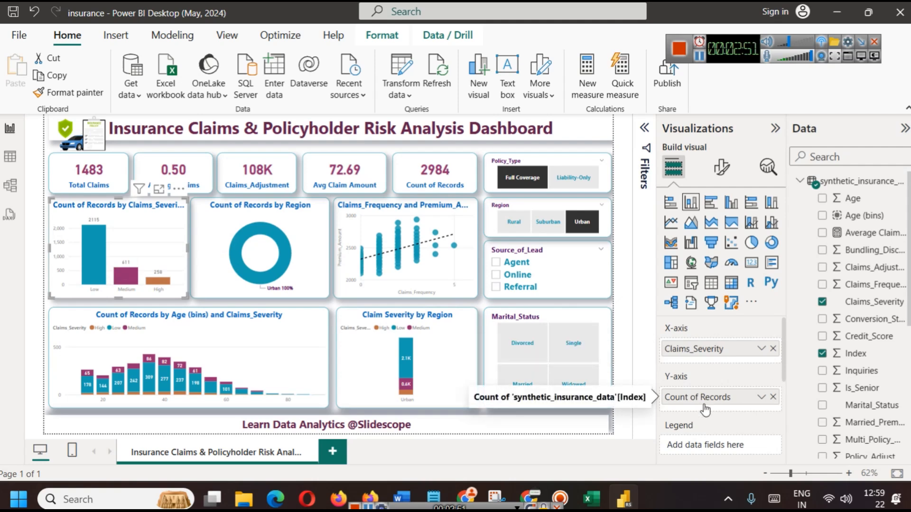
left_click(591, 498)
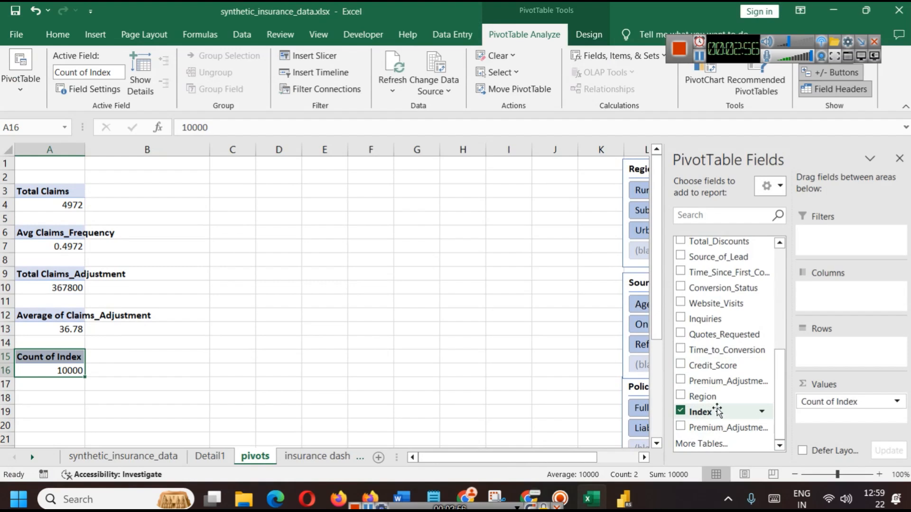
Add Claims_Severity as pivot rows (High 959, Low 7003, Medium 2038) and check the raw data columns
scroll(742, 415, "up", 4)
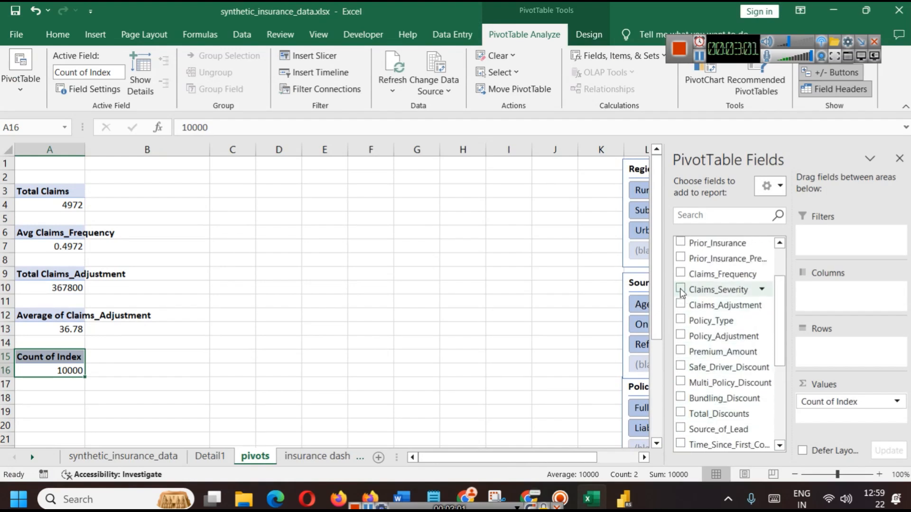
left_click(680, 289)
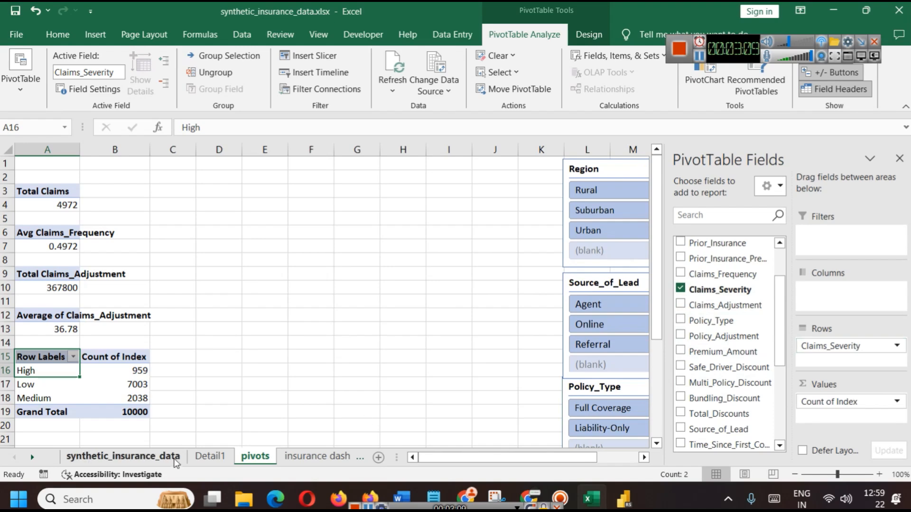
left_click(123, 456)
left_click(641, 456)
left_click(641, 456)
left_click(587, 452)
scroll(478, 329, "up", 18)
scroll(694, 233, "up", 1)
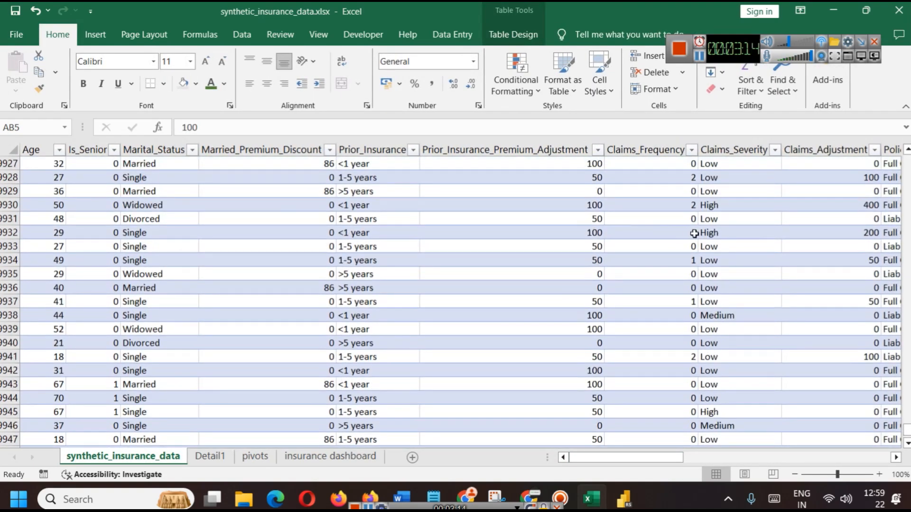
Return to the pivots sheet and select the whole severity pivot table
left_click(255, 457)
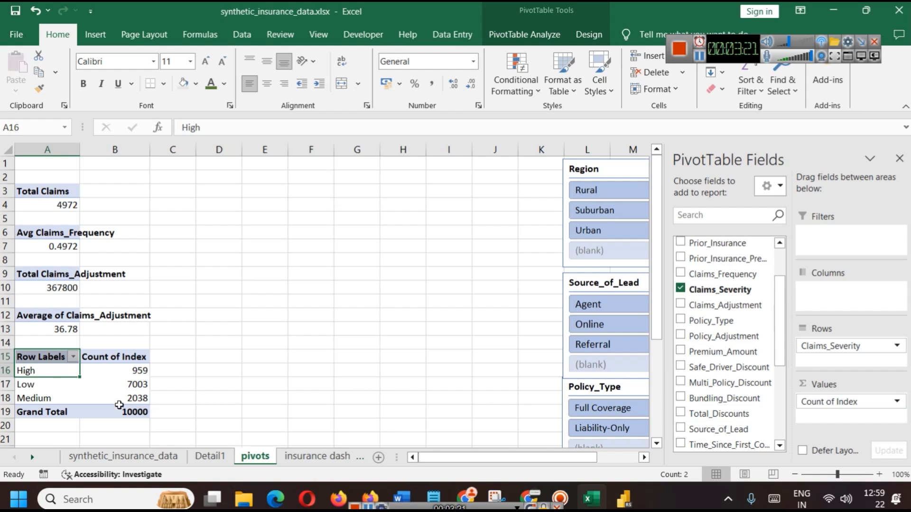
left_click(123, 411)
left_click_drag(123, 411, 29, 357)
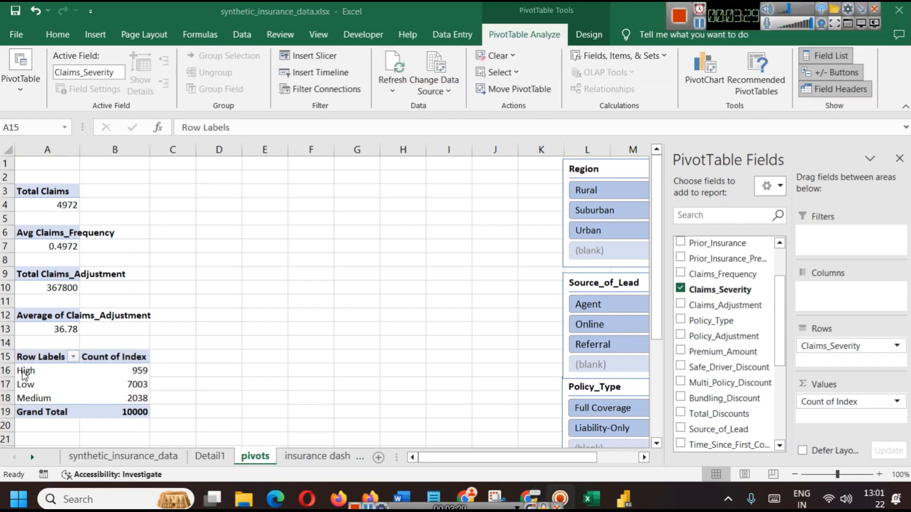
Turn off grand totals for rows and columns in the severity pivot
left_click(31, 360)
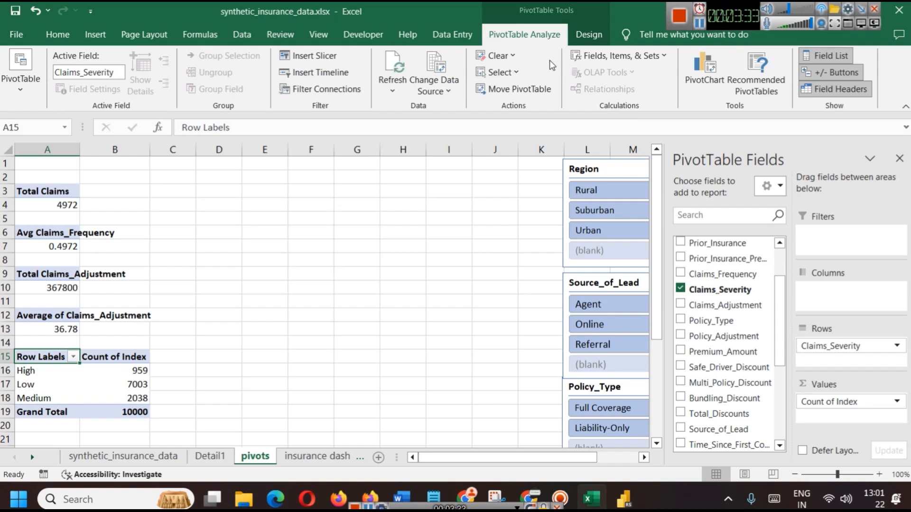
left_click(590, 33)
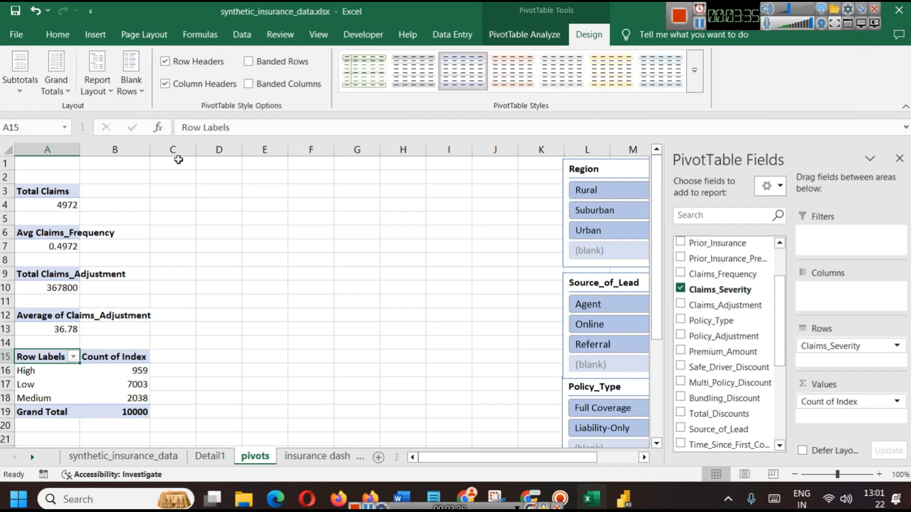
left_click(59, 91)
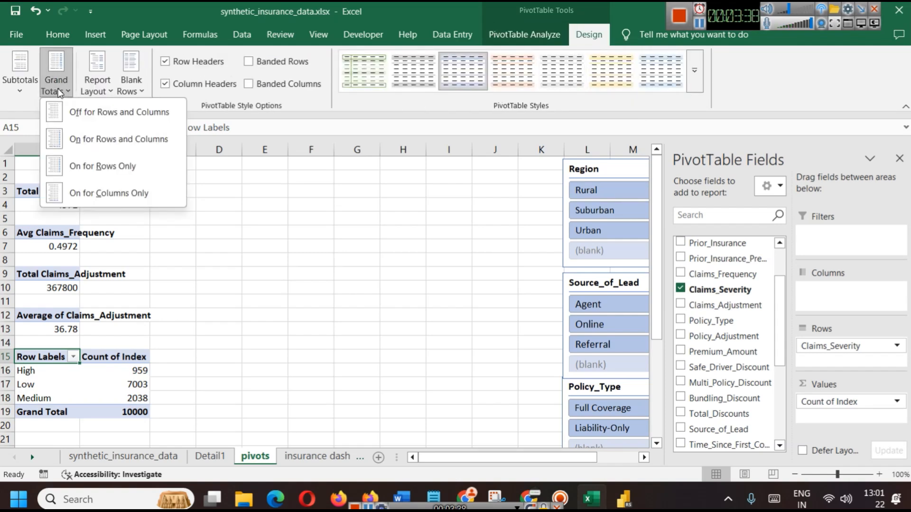
left_click(71, 112)
left_click(229, 369)
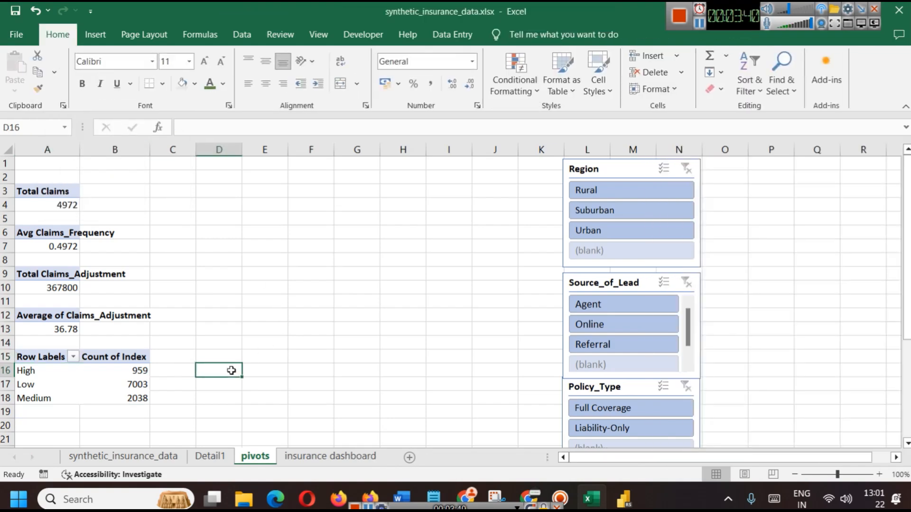
Rename the pivot's Row Labels header to Claim Severity and select the pivot data
left_click(46, 362)
left_click(38, 357)
double_click(37, 356)
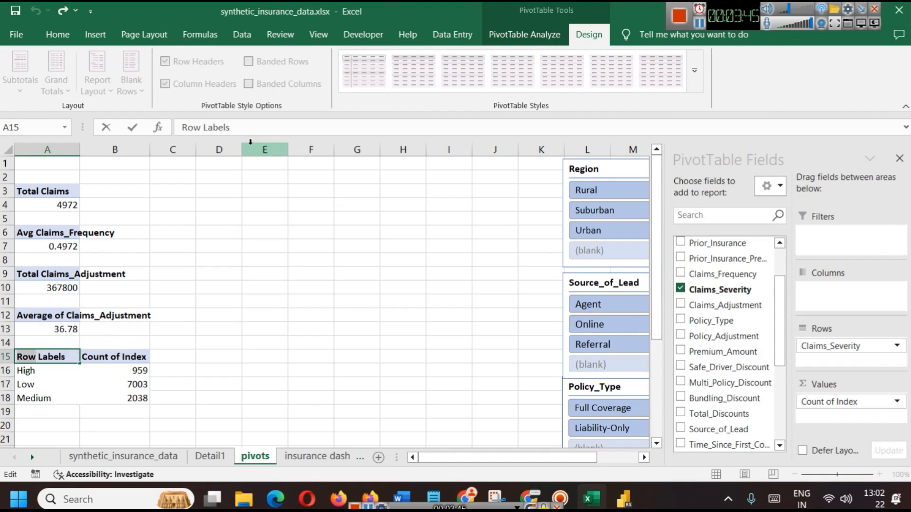
triple_click(235, 125)
type("C")
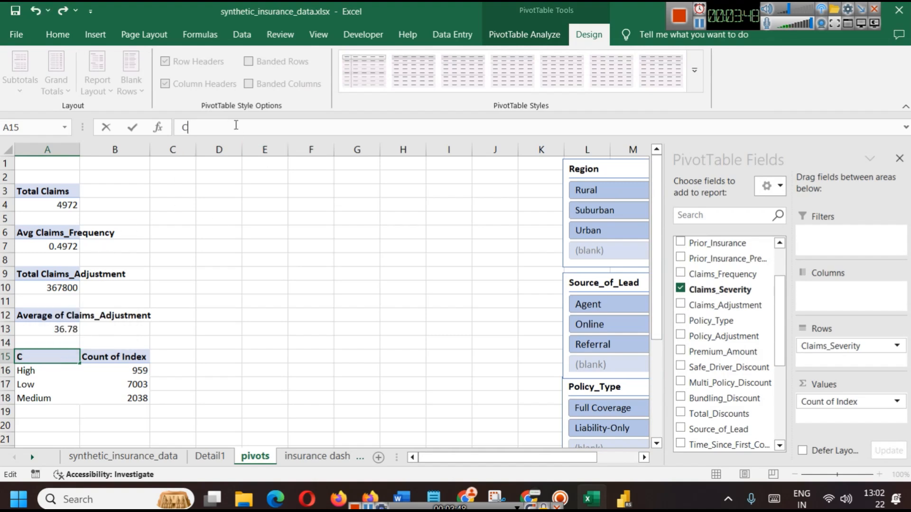
type("laim Sever")
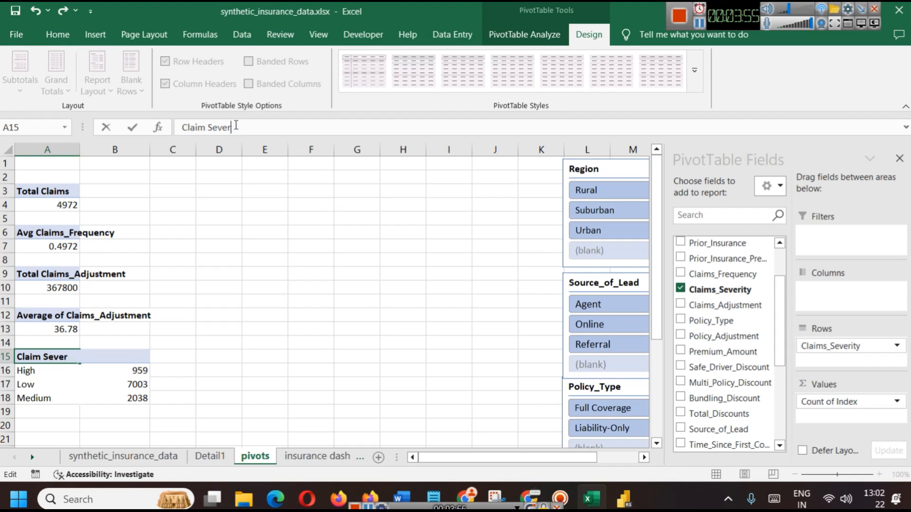
type("etyty")
key("Return")
left_click(263, 271)
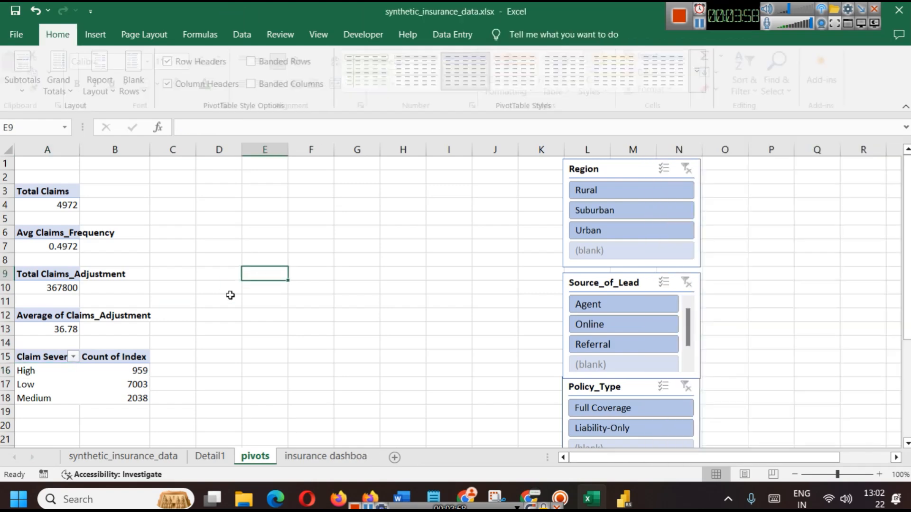
left_click(33, 357)
left_click_drag(138, 398, 49, 354)
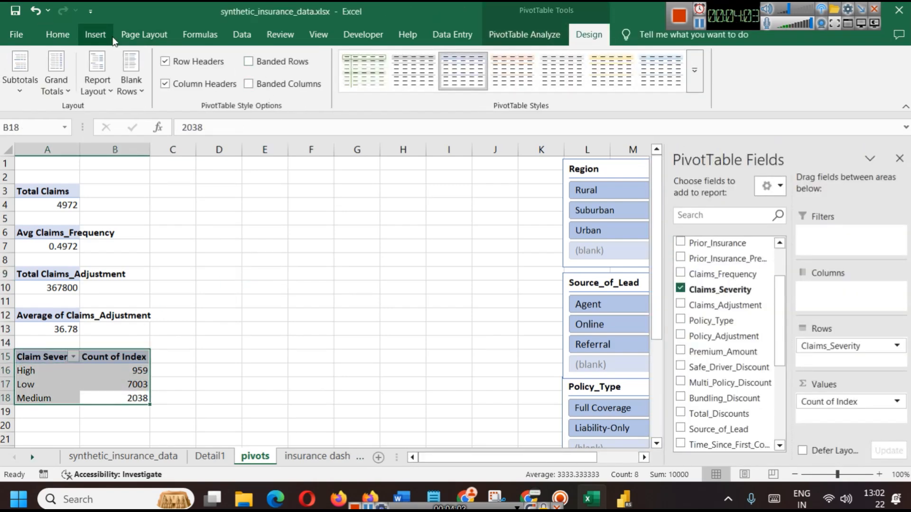
Insert a 3-D Clustered Column chart of the severity counts with the dark data-label style
left_click(95, 36)
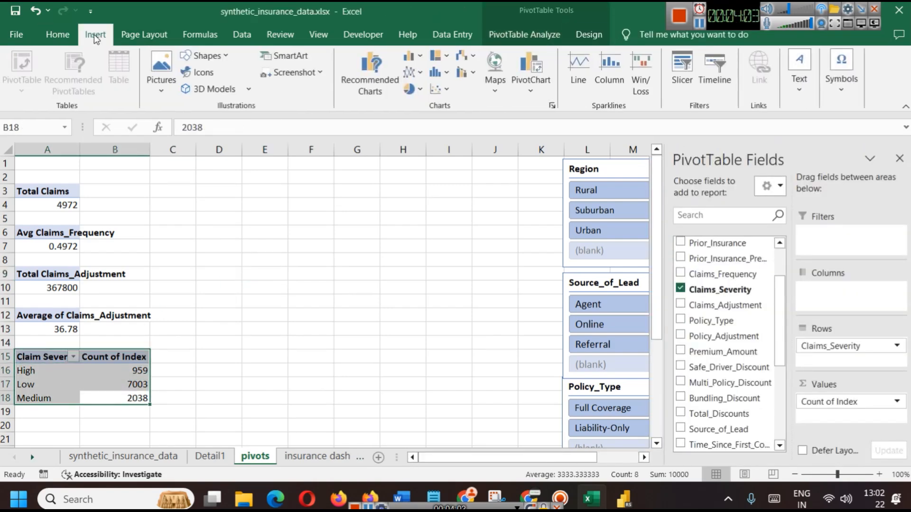
left_click(411, 56)
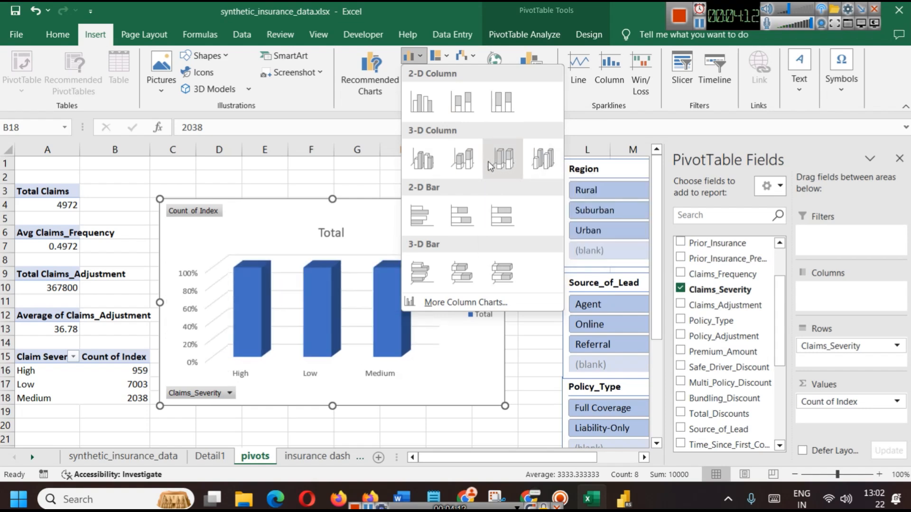
left_click(422, 159)
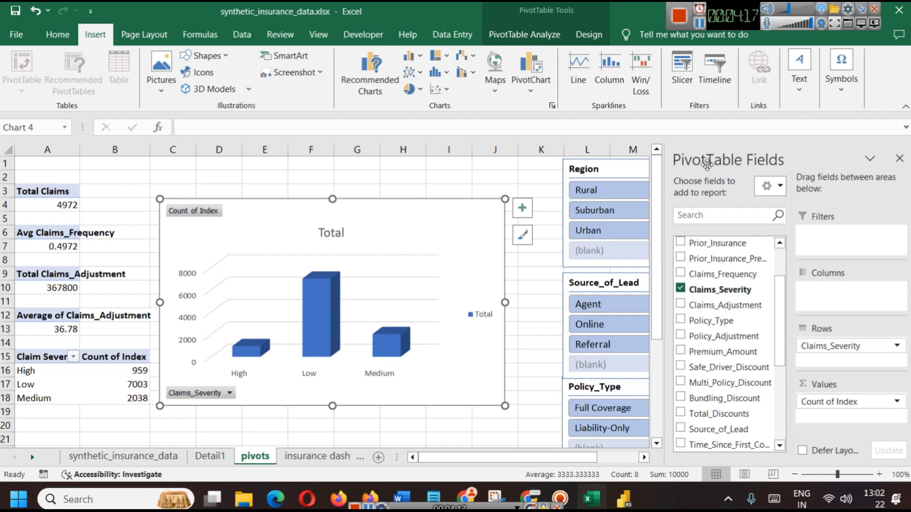
left_click(522, 235)
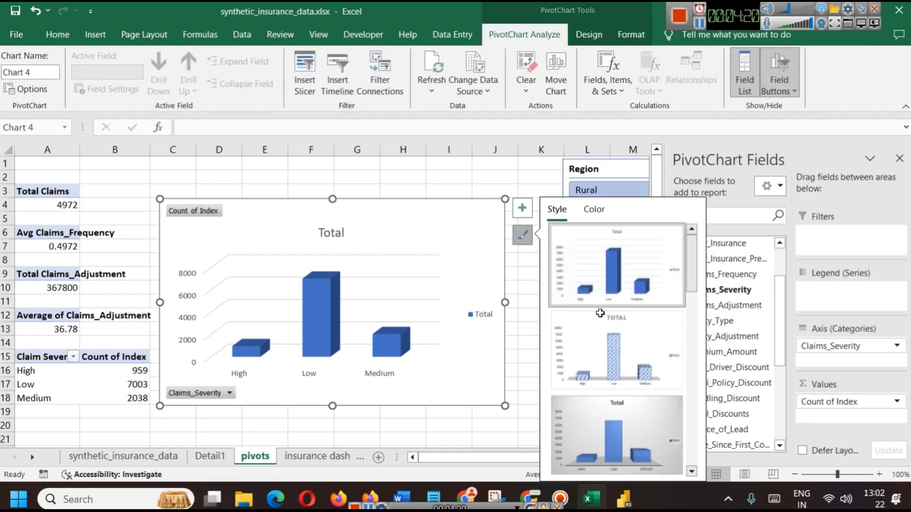
scroll(616, 351, "down", 5)
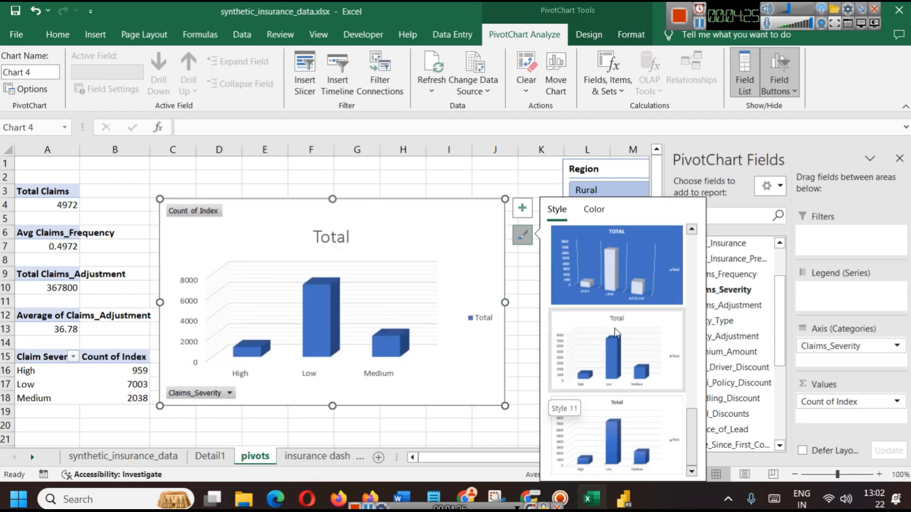
scroll(616, 417, "down", 1)
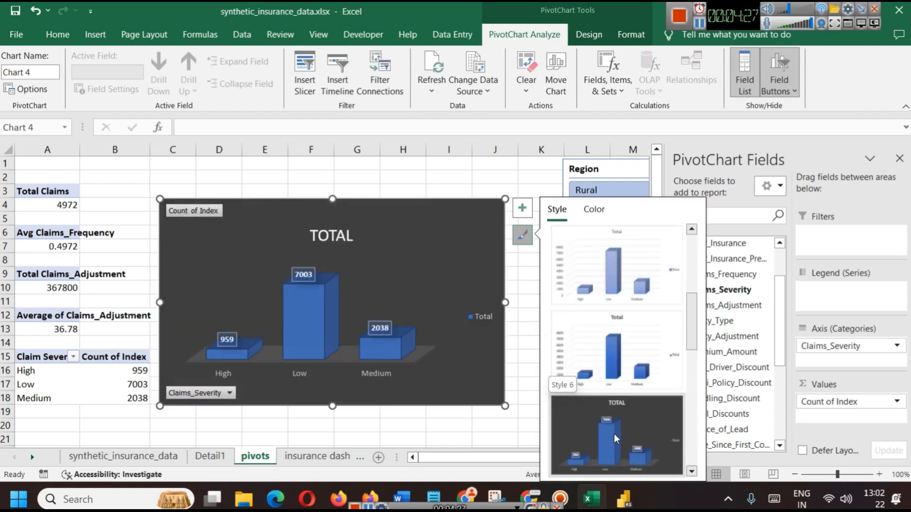
left_click(615, 438)
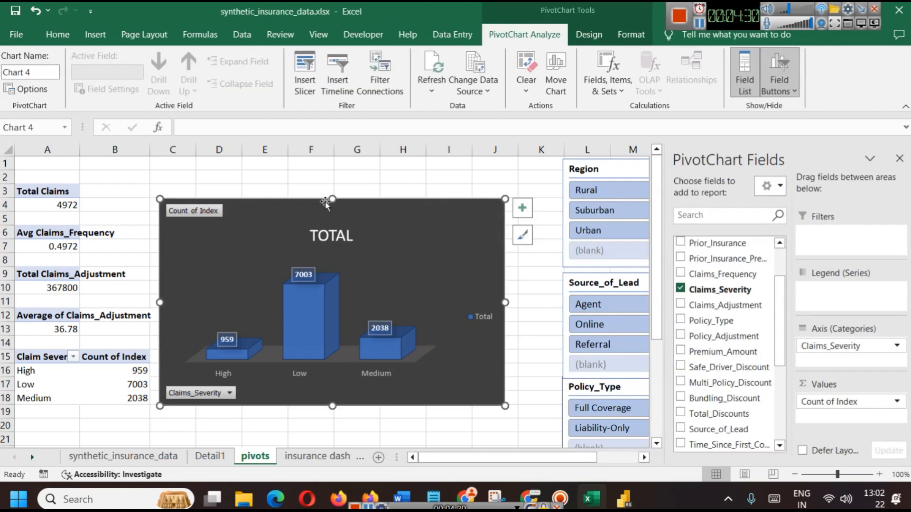
Shrink the chart's height and width and move the TOTAL title to the bottom-right
left_click_drag(333, 209, 329, 237)
left_click_drag(506, 321, 457, 321)
left_click(308, 274)
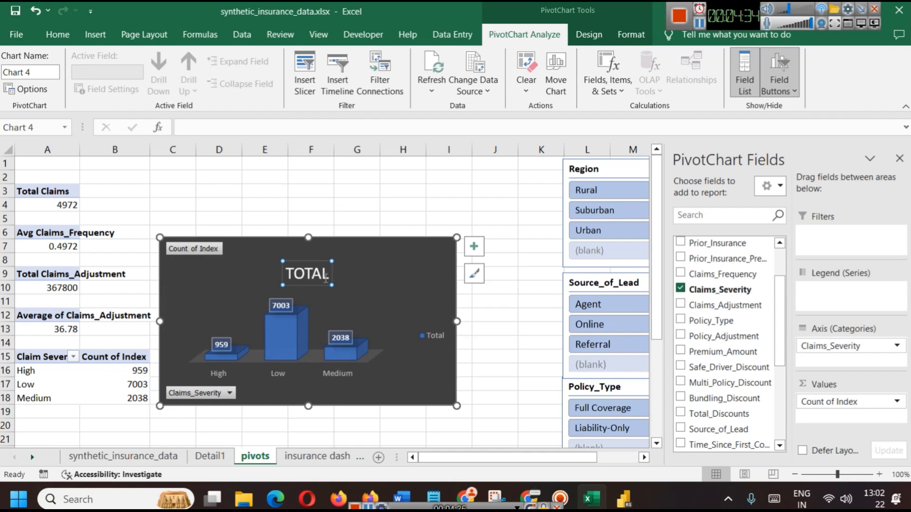
left_click_drag(305, 264, 377, 383)
Select the chart's columns, data labels and walls, and nudge the chart slightly right
left_click(293, 312)
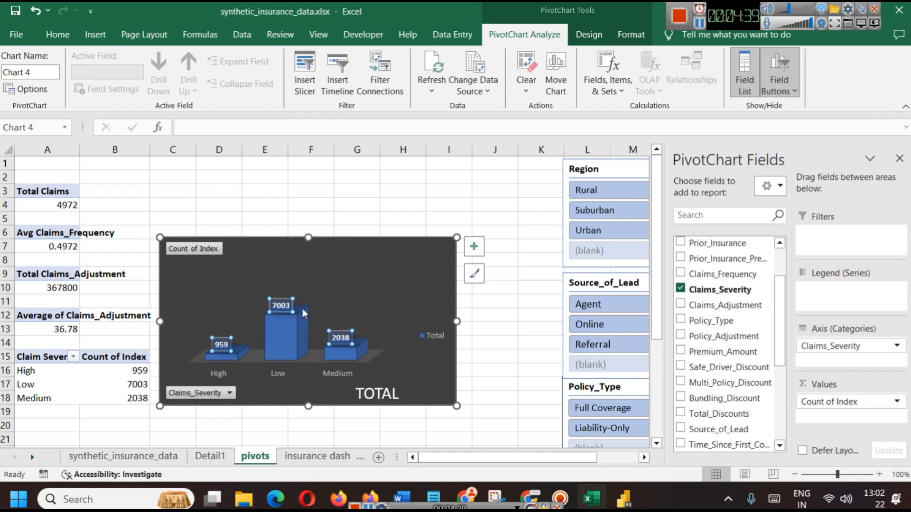
left_click(294, 304)
left_click(293, 304)
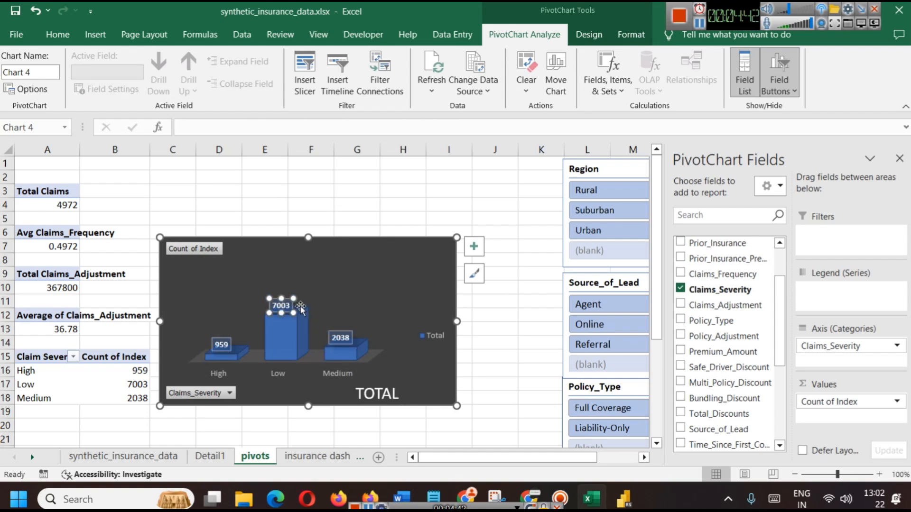
left_click(305, 311)
left_click(303, 316)
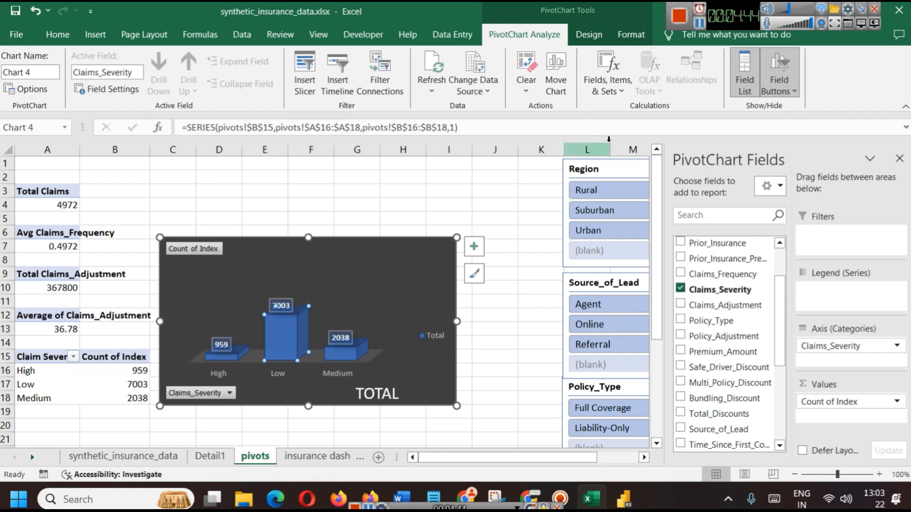
left_click(700, 24)
left_click(394, 326)
left_click(282, 331)
left_click(257, 319)
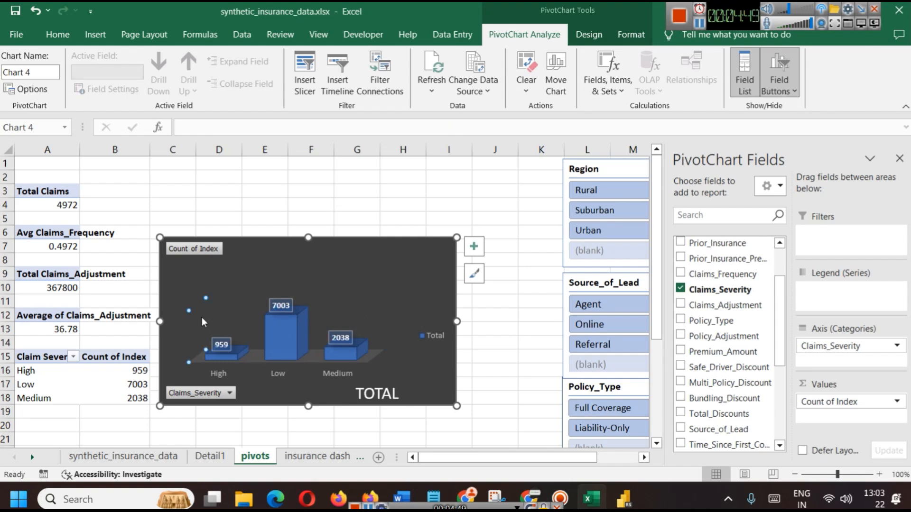
left_click(271, 342)
left_click_drag(285, 382, 286, 382)
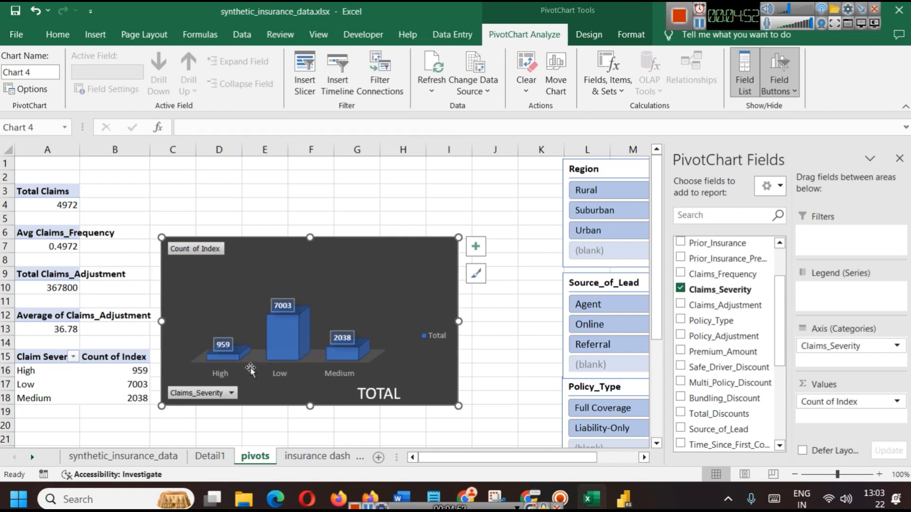
Stretch the plot area upward and to the right so the columns fill more space
left_click(250, 370)
left_click_drag(290, 296, 293, 267)
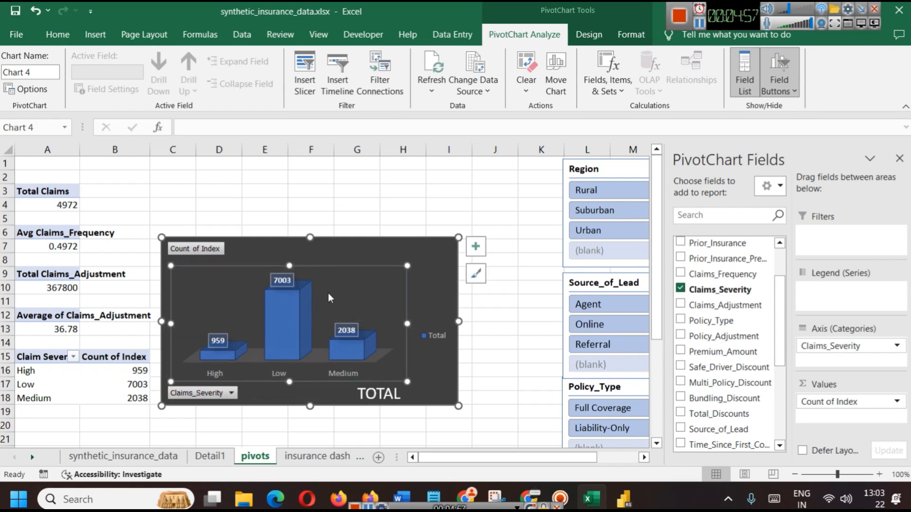
left_click(467, 293)
left_click(392, 319)
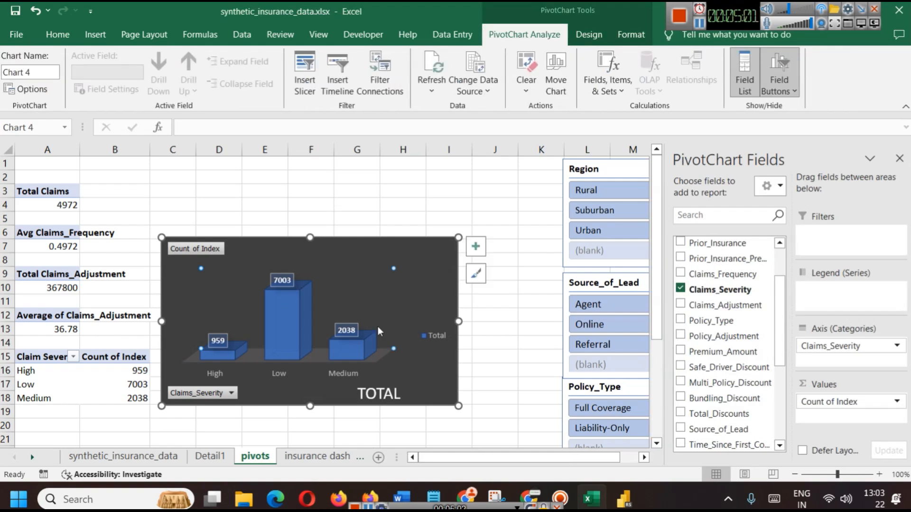
left_click(388, 380)
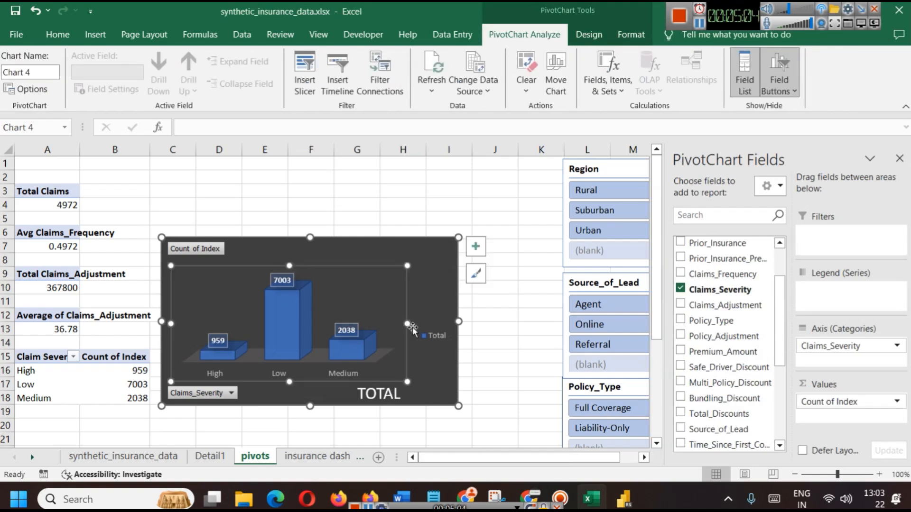
left_click_drag(407, 325, 421, 326)
left_click(448, 263)
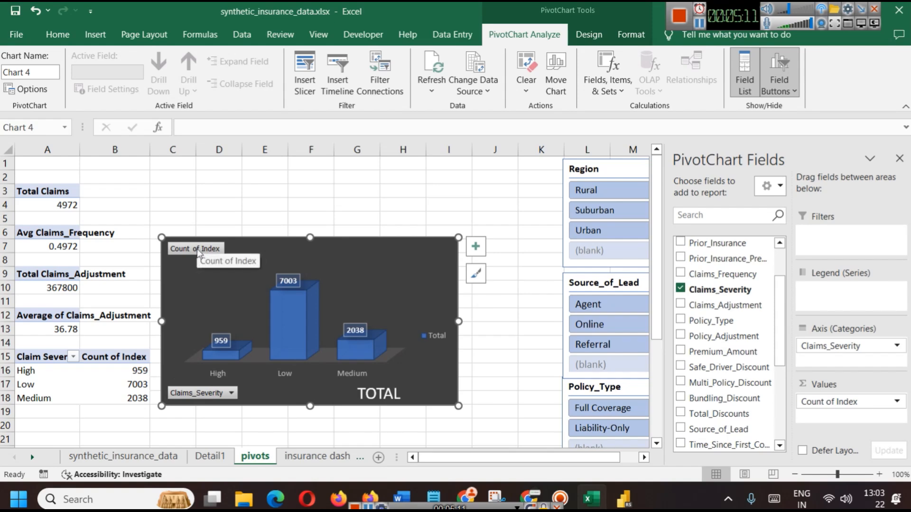
Rename the Count of Index value field to Records
double_click(110, 363)
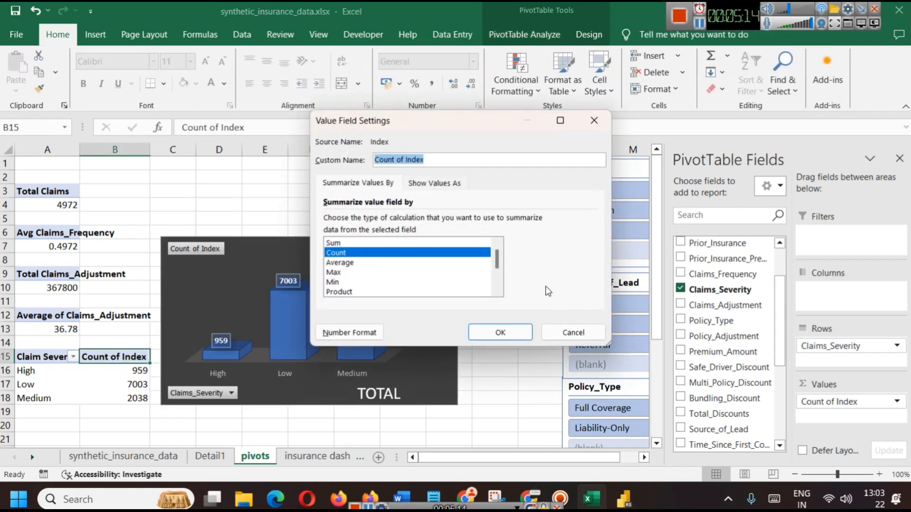
type("Records")
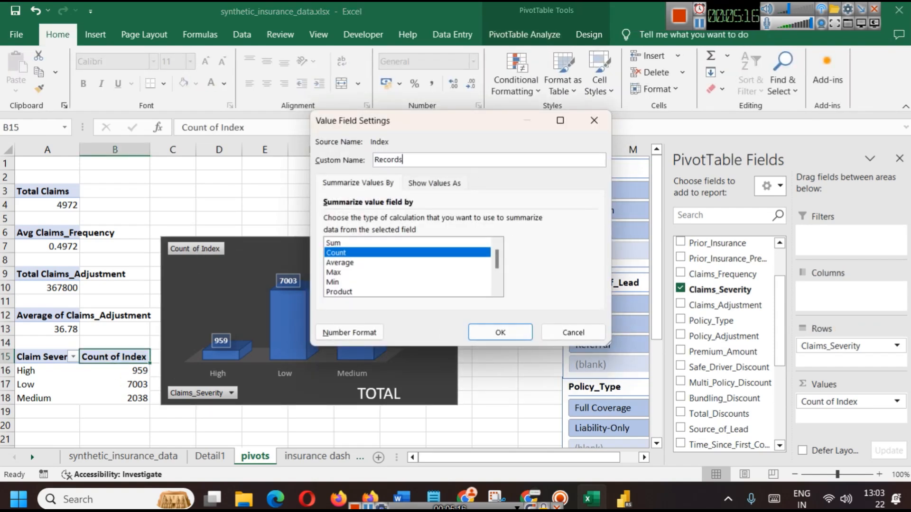
key("Return")
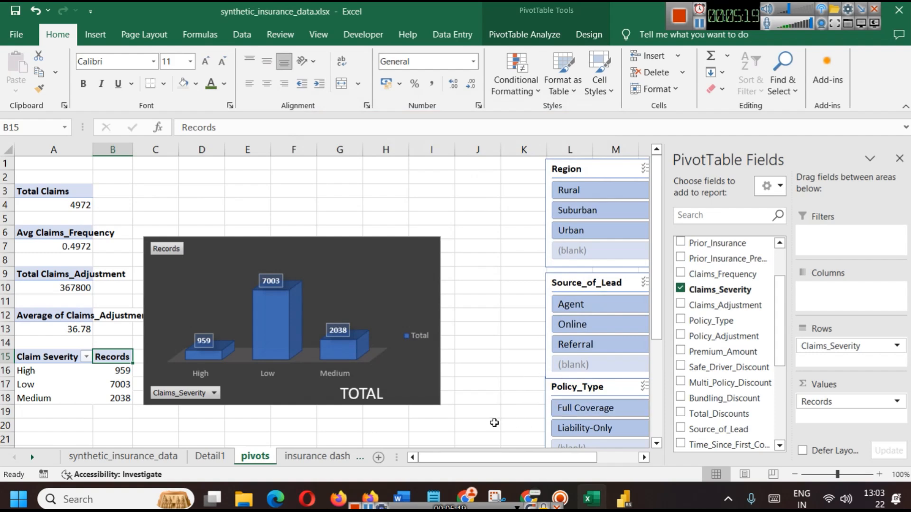
Move the chart title to the top and make it TOTAL RECORDS BY CLAIM SEVERITY
left_click(361, 395)
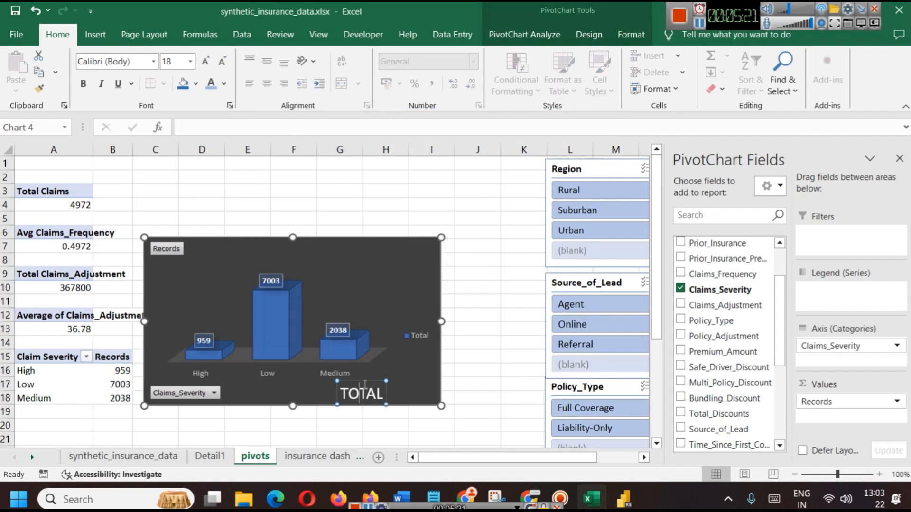
left_click_drag(273, 296, 238, 252)
left_click(260, 264)
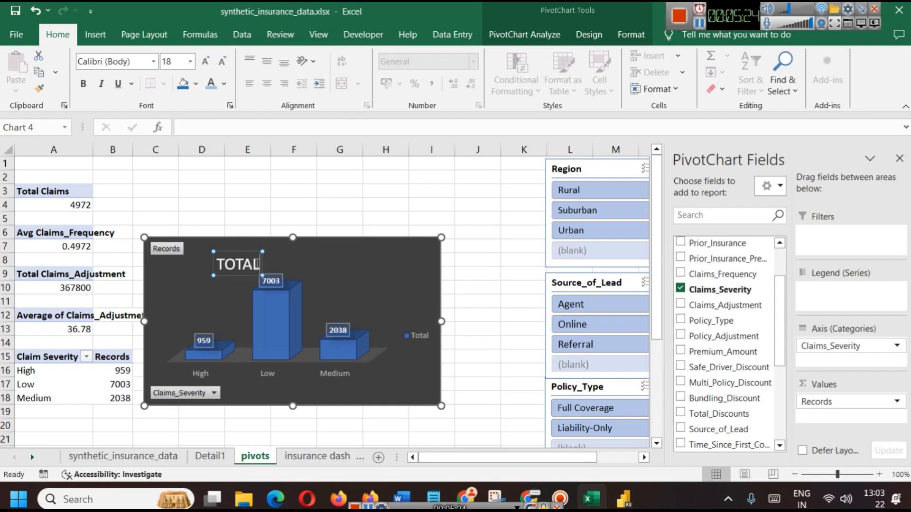
type("RECOR")
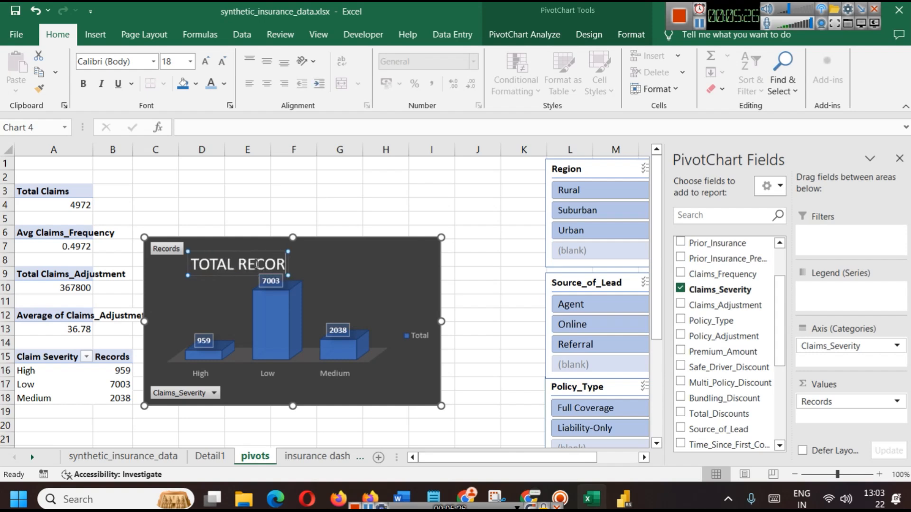
type("DS BY CLAI")
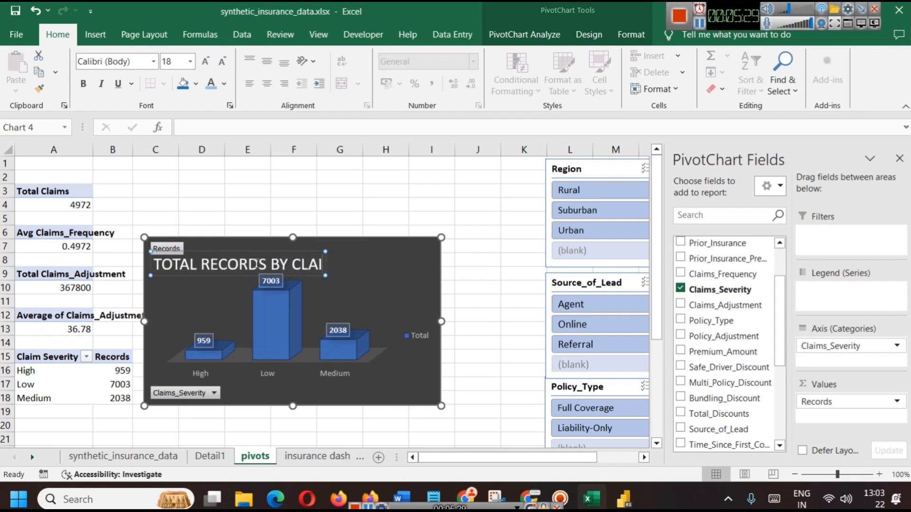
type("M SEVER")
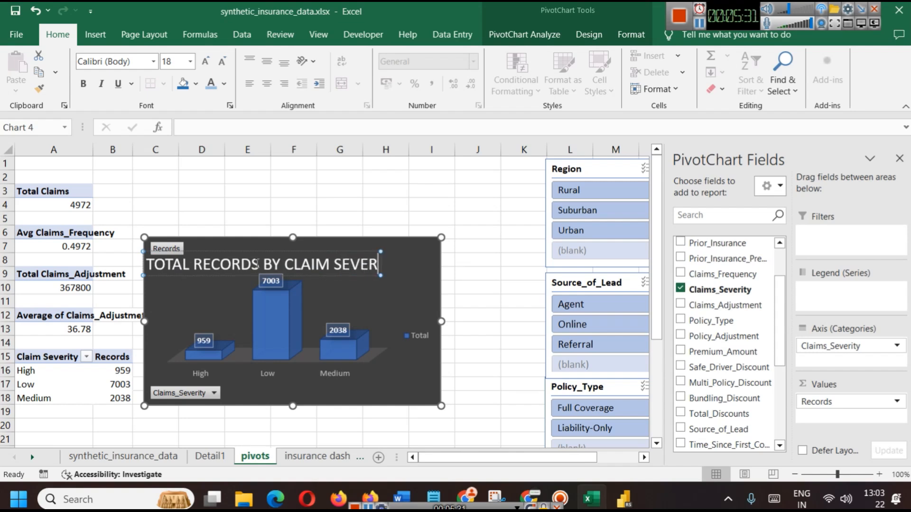
type("ITY")
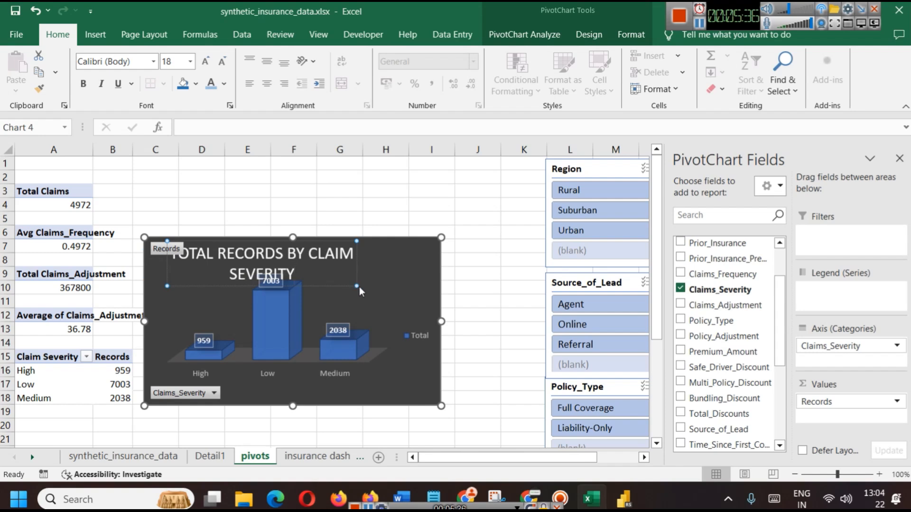
left_click(385, 274)
Shrink the title font to 12 pt so it fits one line, nudging it up-left
left_click(343, 262)
left_click(344, 261)
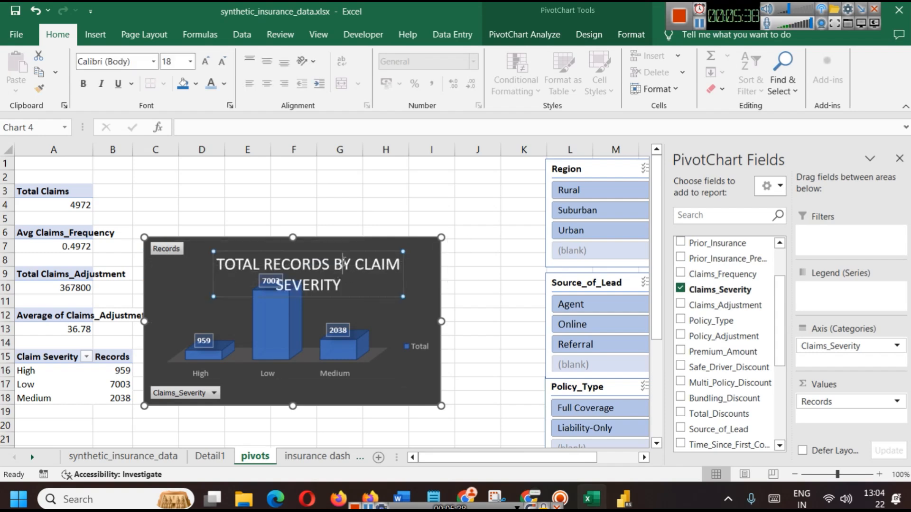
key("ctrl+a")
key("ctrl+shift+comma")
key("ctrl+shift+comma")
key("ctrl+shift+comma")
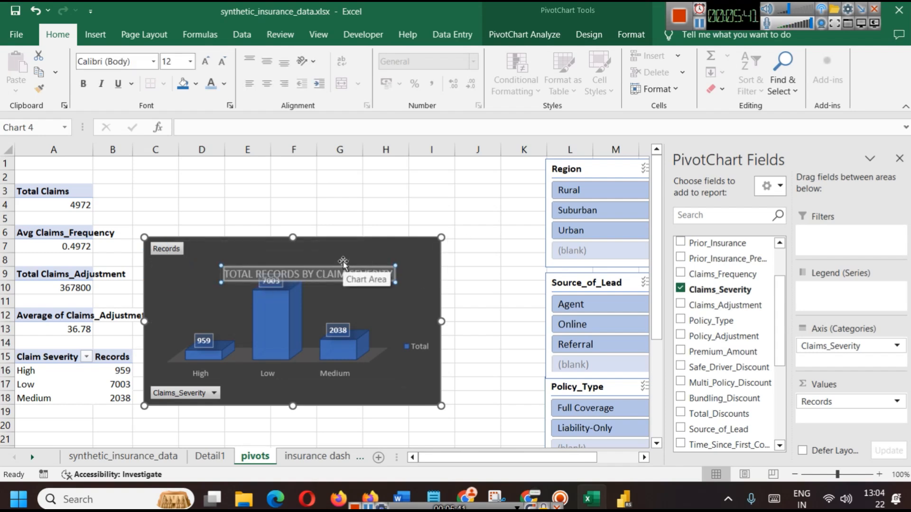
left_click(371, 310)
left_click(318, 260)
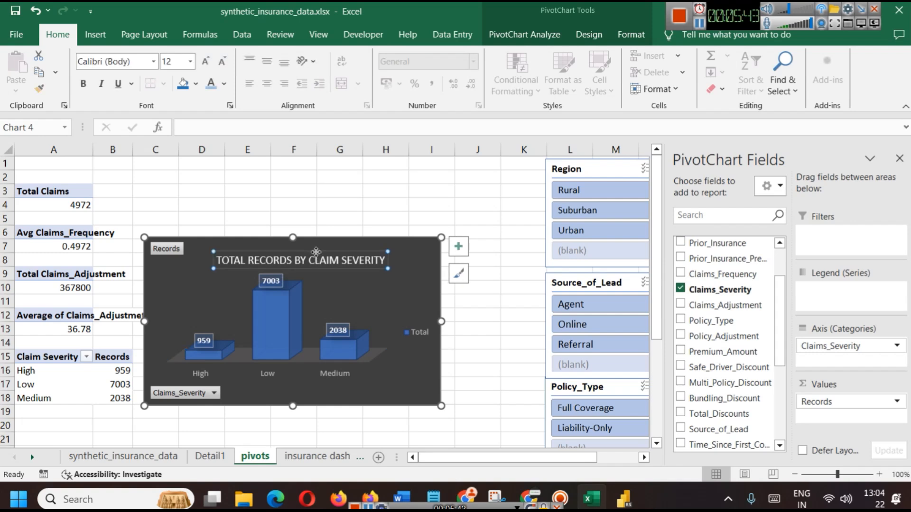
left_click_drag(316, 252, 304, 244)
double_click(359, 255)
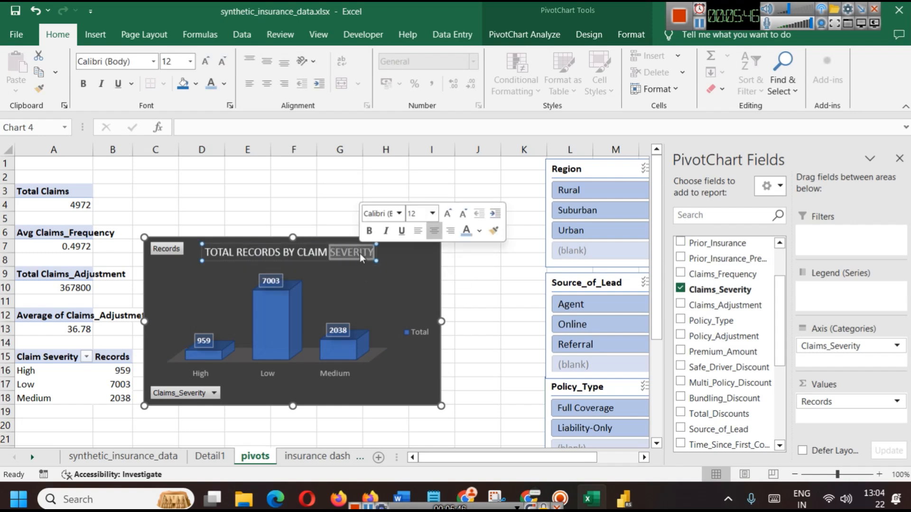
key("ctrl+a")
left_click(386, 264)
Reselect the severity chart and hide the PivotChart field list
left_click(470, 298)
left_click(421, 283)
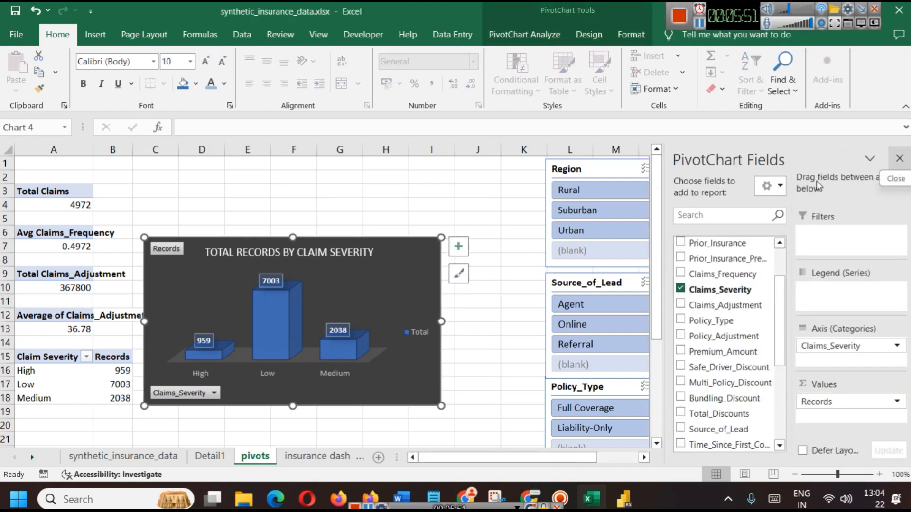
left_click(899, 158)
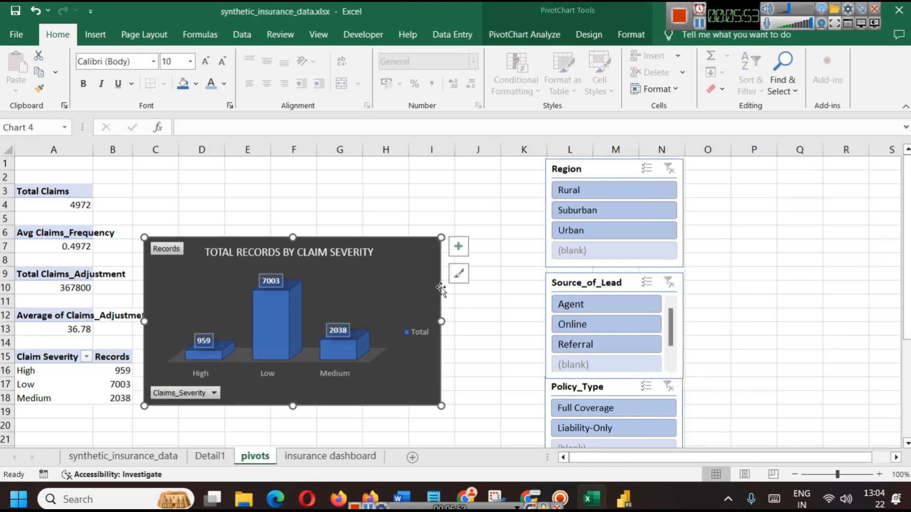
left_click(458, 273)
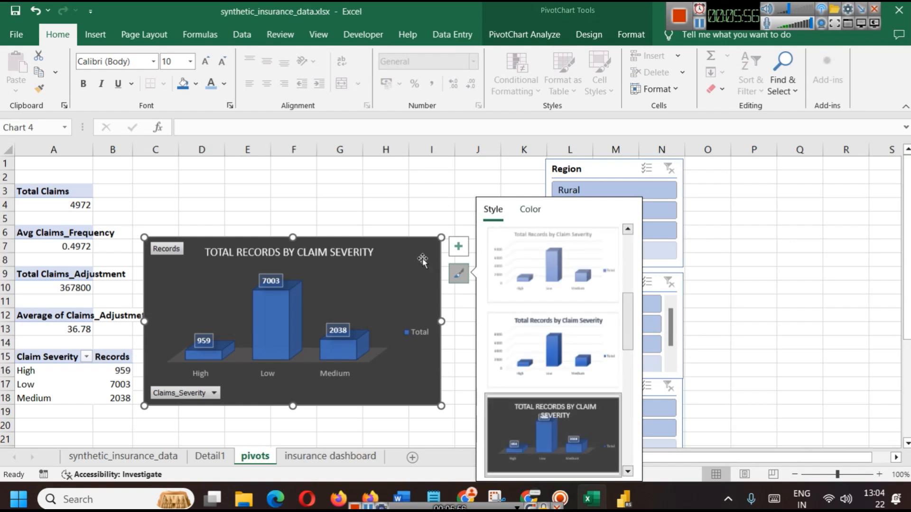
Apply the first Outer shadow preset to the severity chart area
right_click(406, 267)
left_click(463, 434)
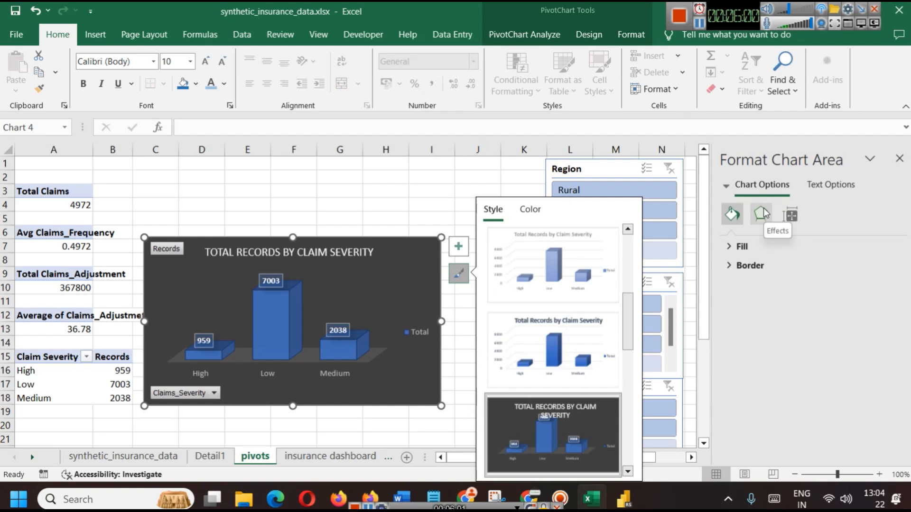
left_click(763, 213)
left_click(784, 247)
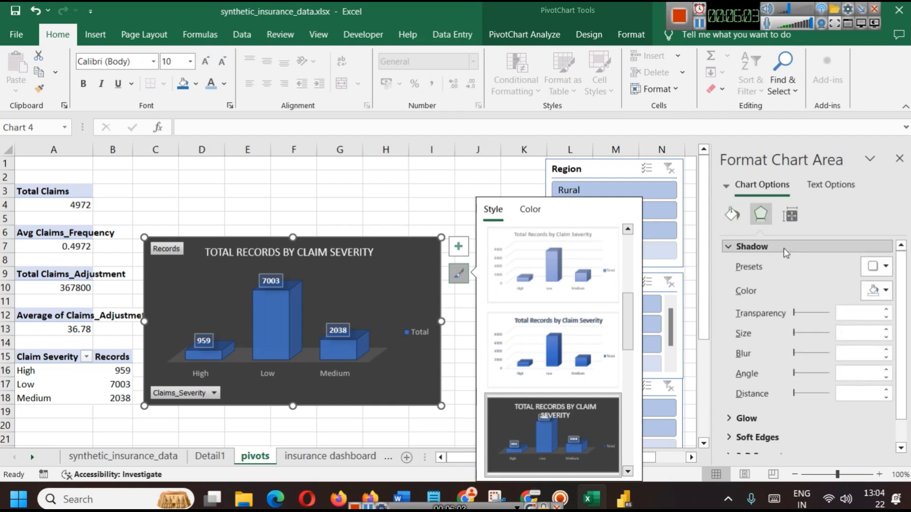
left_click(878, 266)
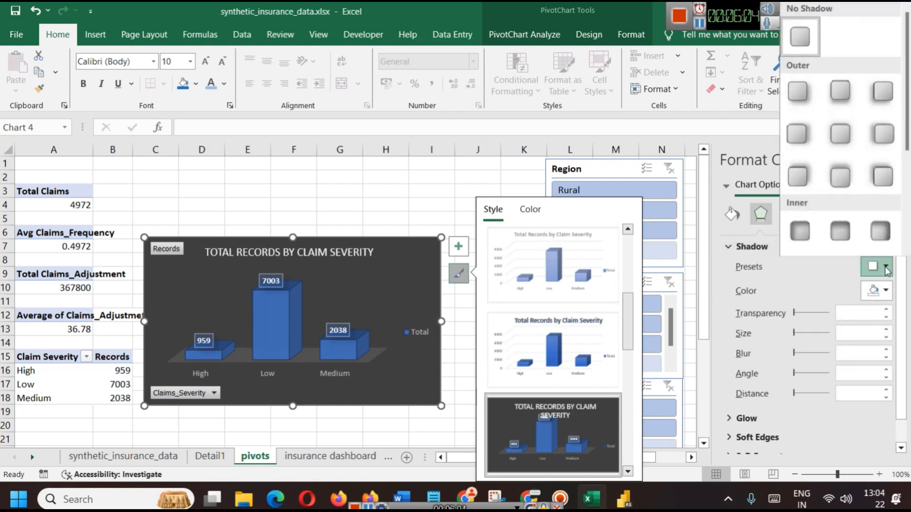
left_click(803, 94)
Select the finished severity chart and switch to the insurance dashboard sheet
left_click(406, 412)
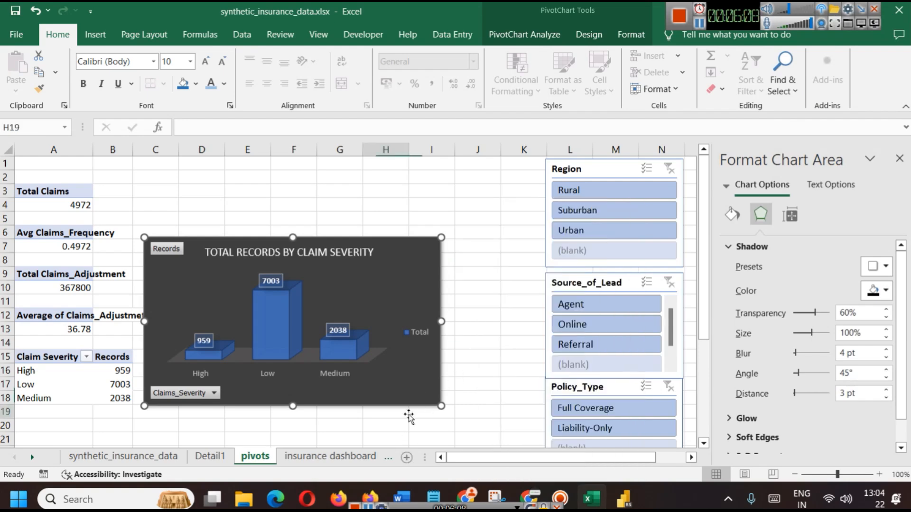
left_click(422, 286)
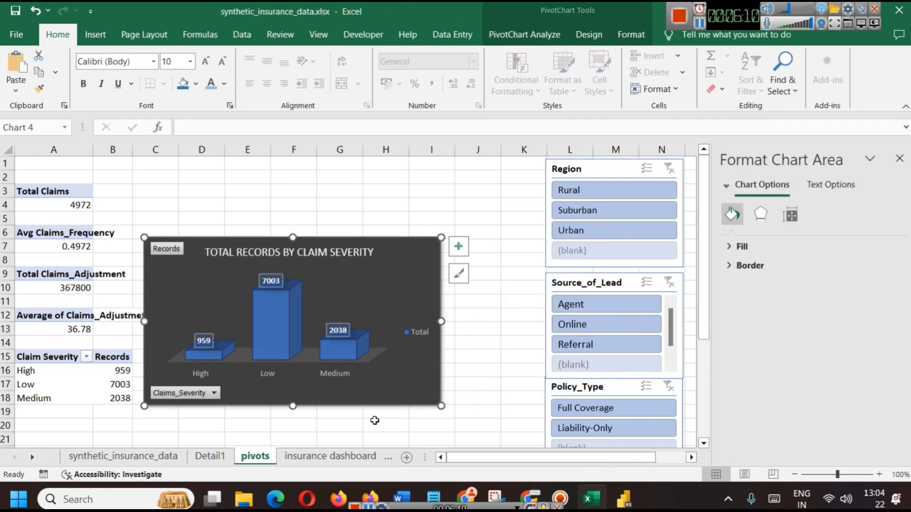
left_click(321, 457)
Paste the severity chart copy onto the dashboard, move it below the KPI cards and widen it
key("ctrl+v")
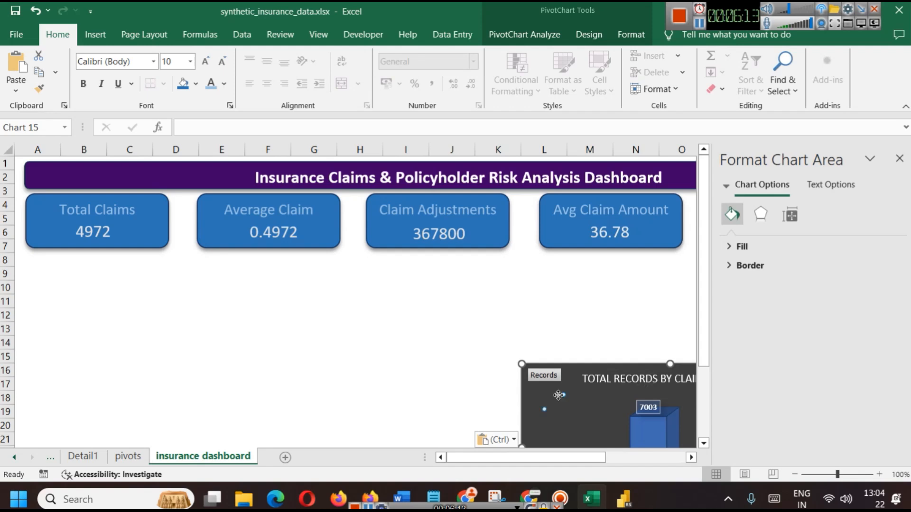
left_click(579, 403)
left_click(301, 342)
left_click(583, 402)
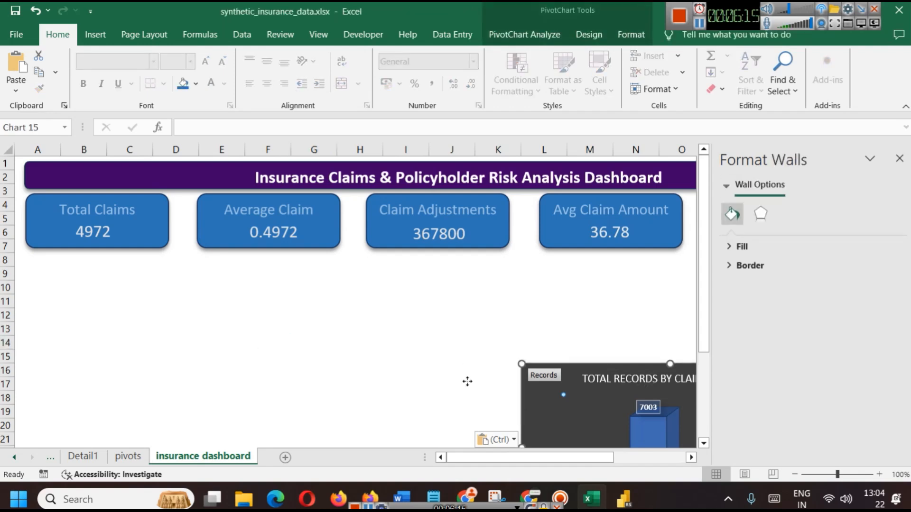
left_click(899, 158)
left_click(646, 346)
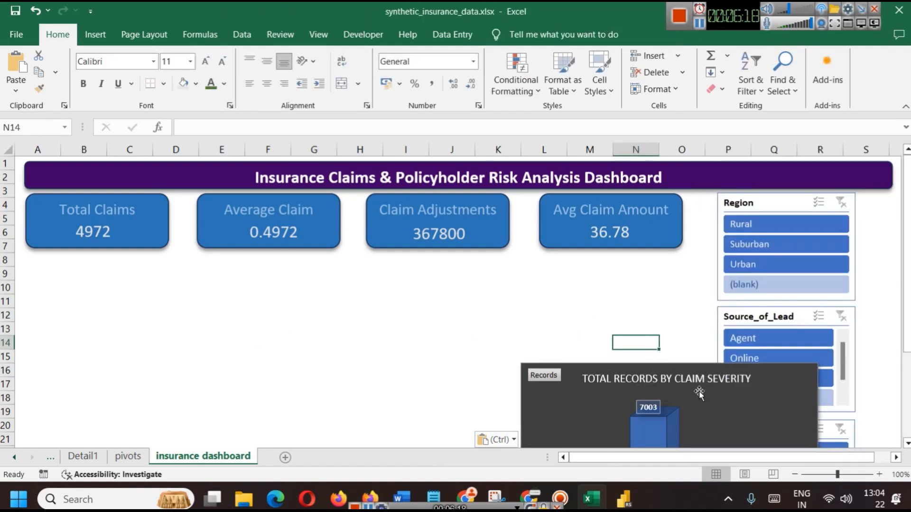
left_click_drag(773, 382, 311, 274)
left_click(435, 356)
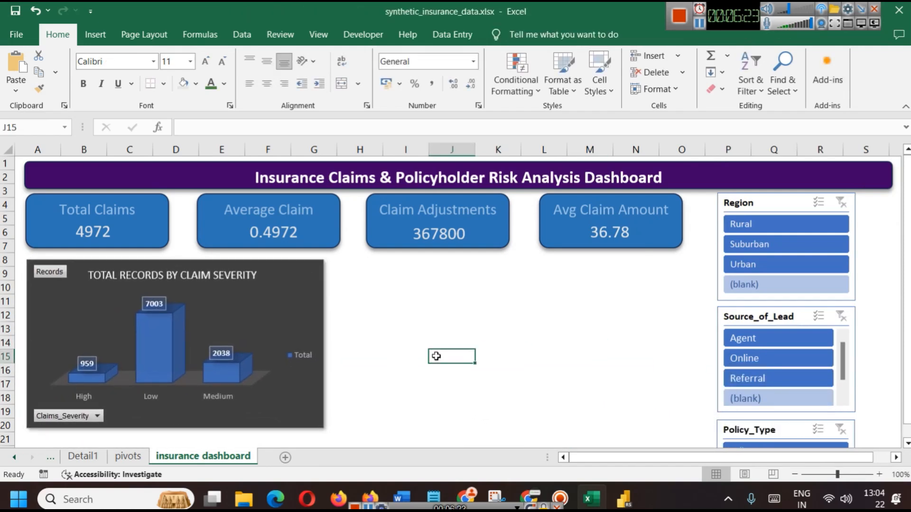
left_click(312, 316)
left_click_drag(325, 344, 338, 344)
left_click(354, 297)
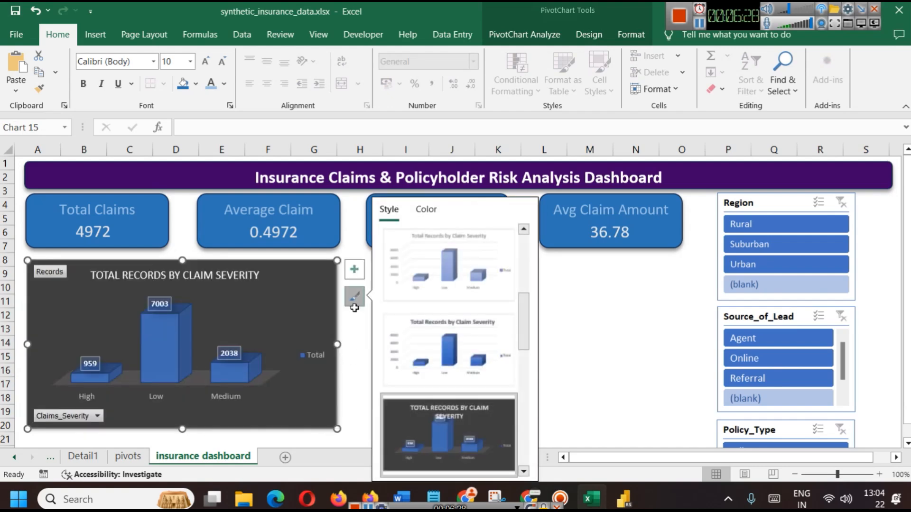
Fill the severity chart's background with a deep purple from More Fill Colors
right_click(332, 294)
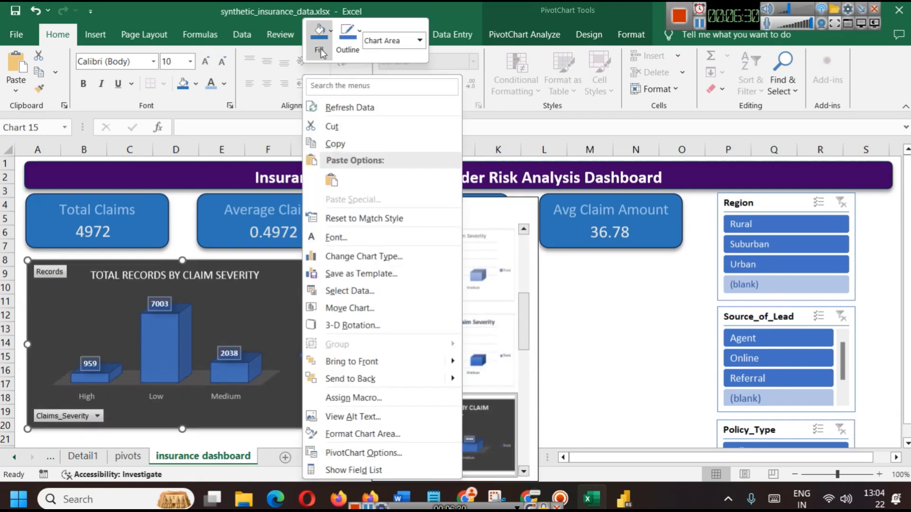
left_click(323, 51)
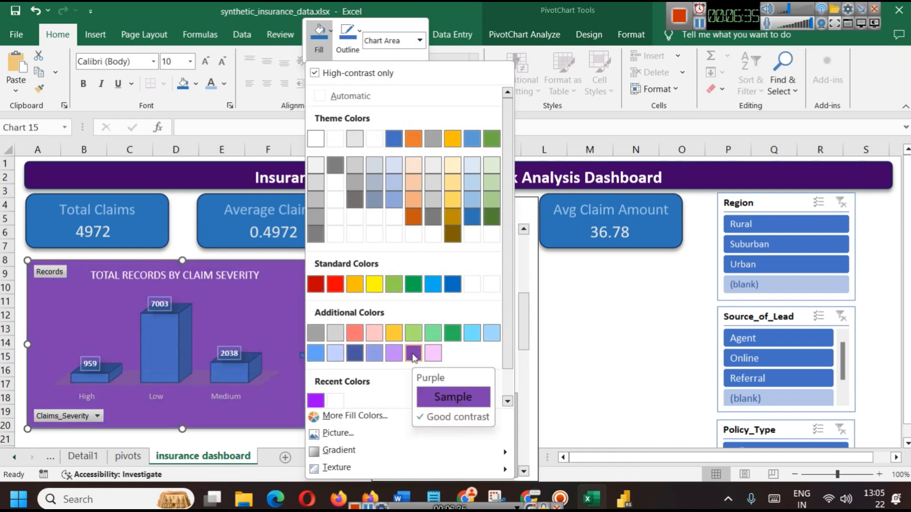
left_click(344, 417)
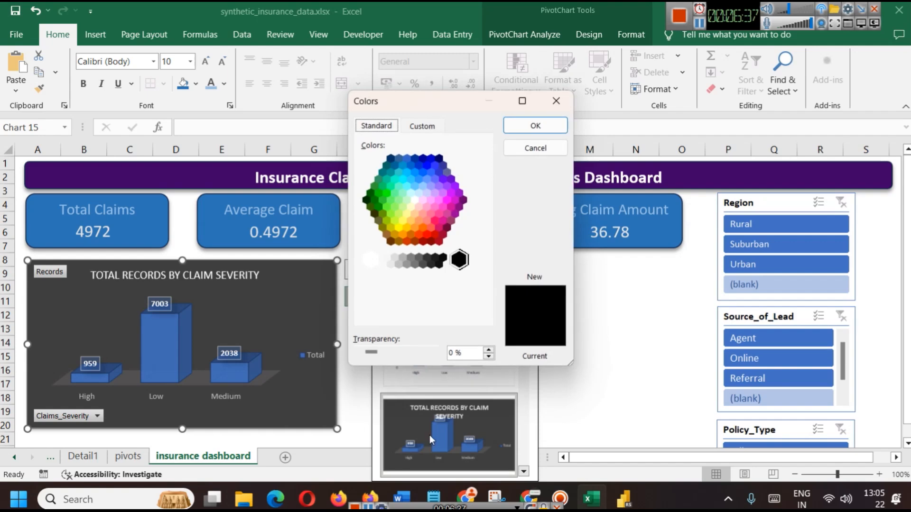
left_click(462, 200)
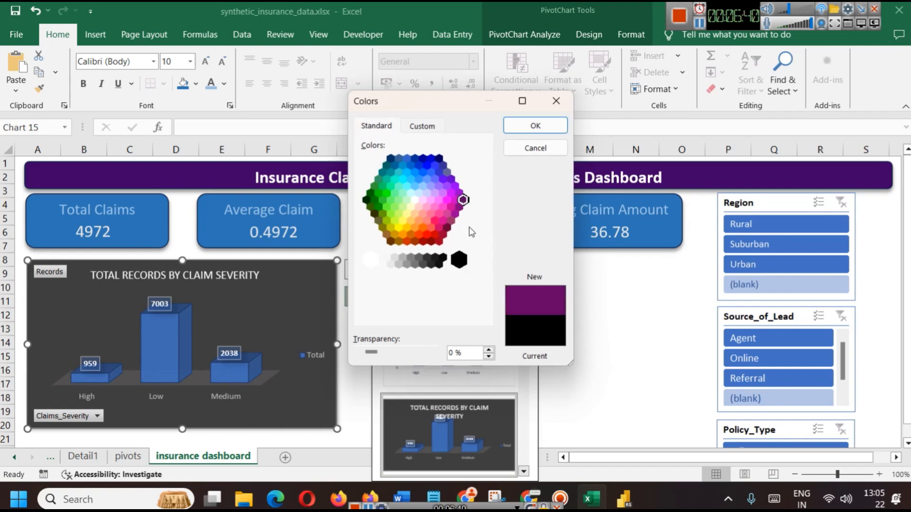
left_click(523, 131)
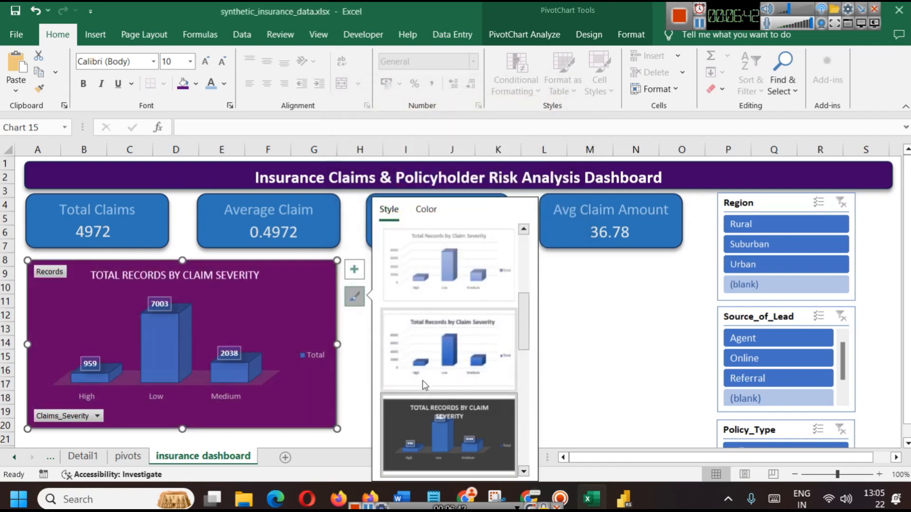
Give the title banner rectangle the dark indigo fill #3F0065
left_click(714, 177)
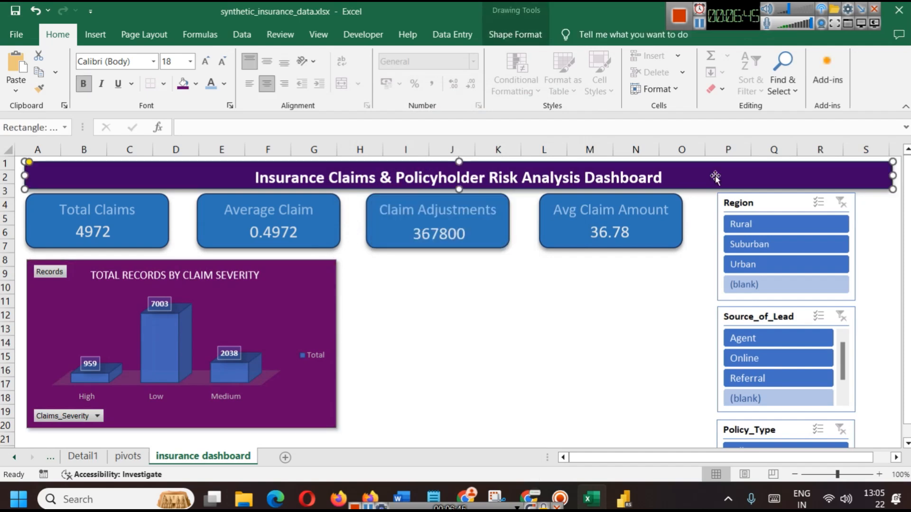
left_click(183, 85)
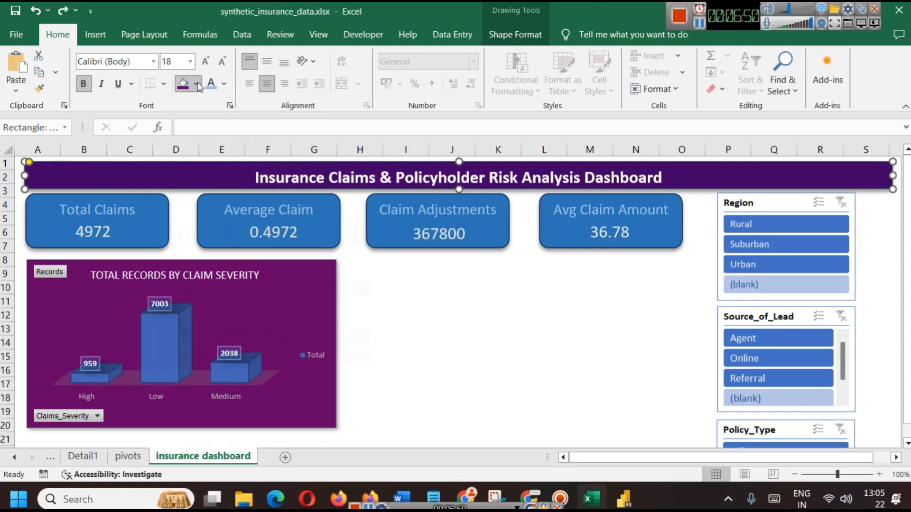
left_click(195, 84)
left_click(223, 434)
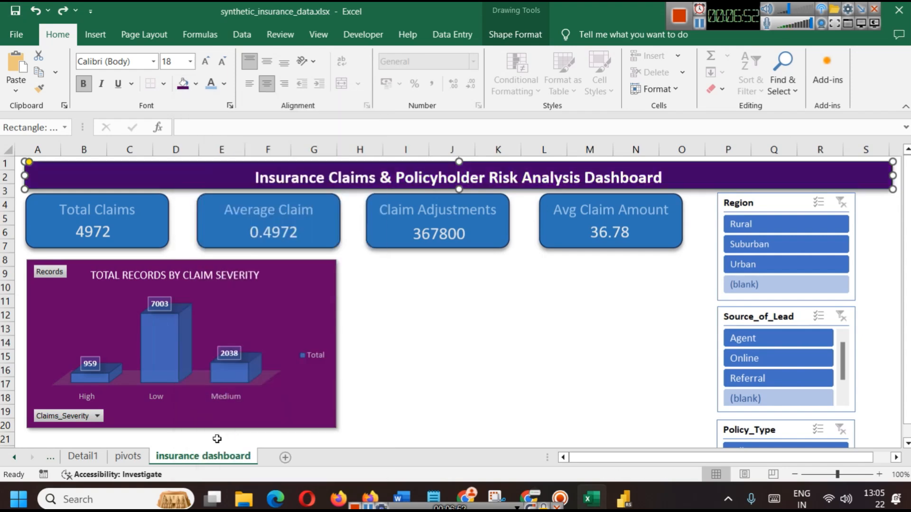
left_click(196, 84)
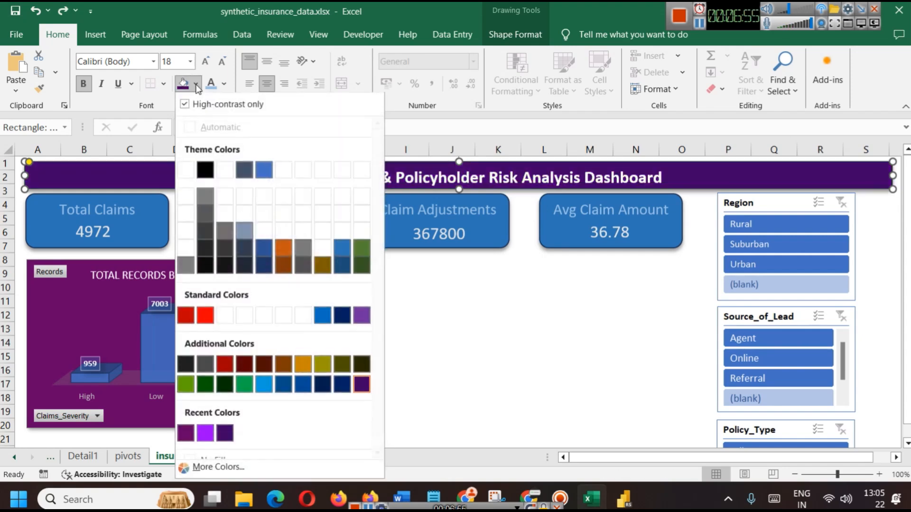
left_click(199, 465)
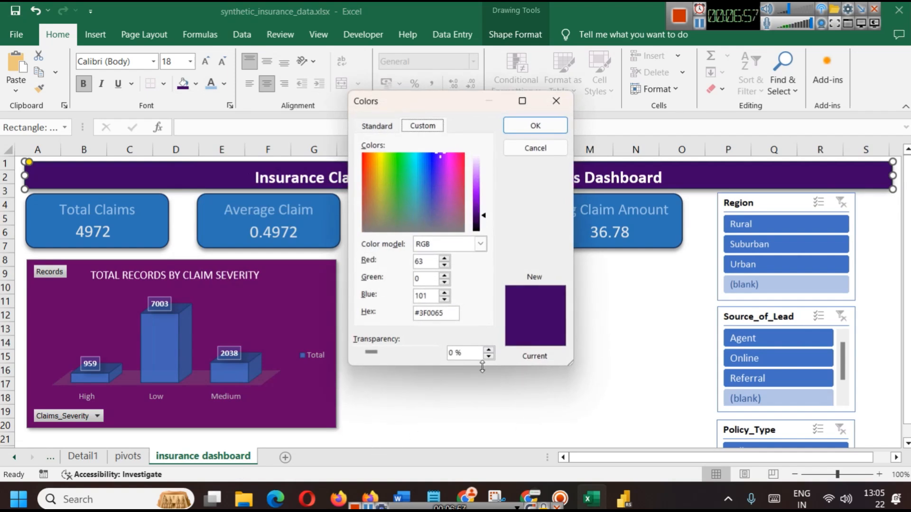
left_click(535, 126)
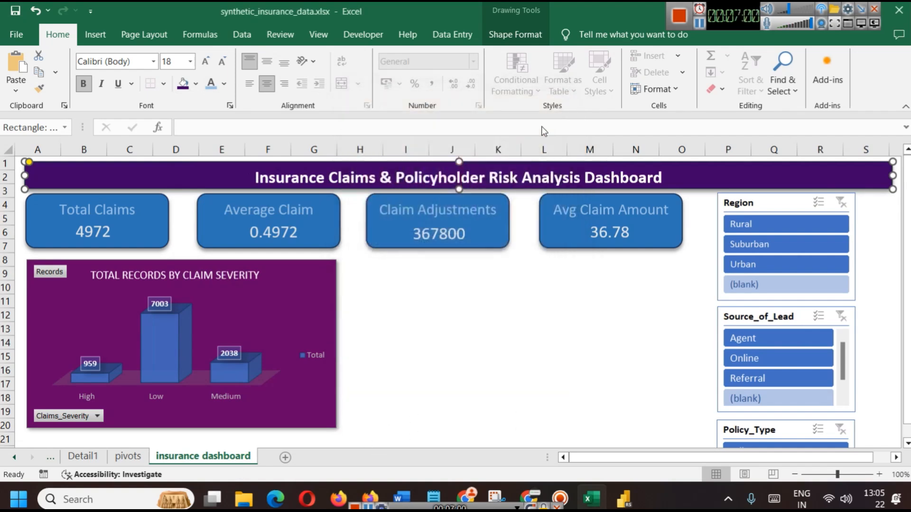
left_click(302, 284)
Try a dark indigo custom fill on the plot area, then cancel and undo it
left_click(350, 296)
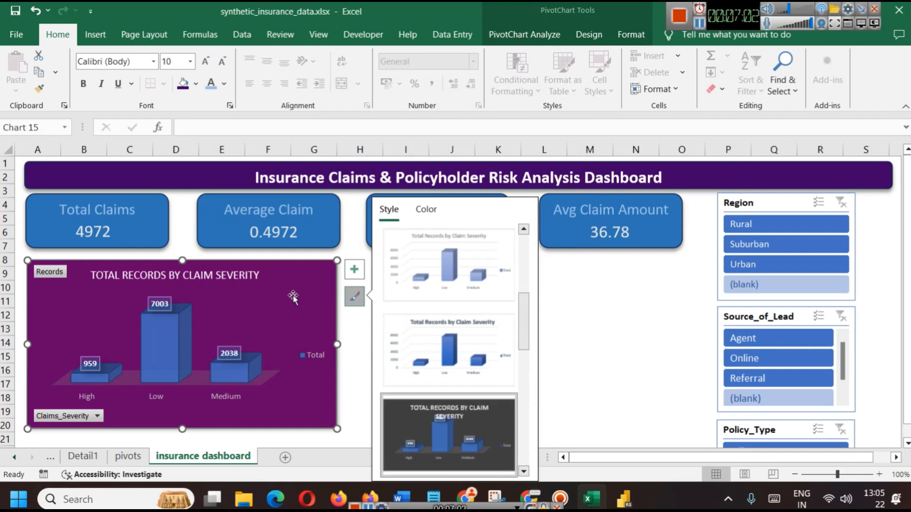
right_click(295, 298)
left_click(322, 251)
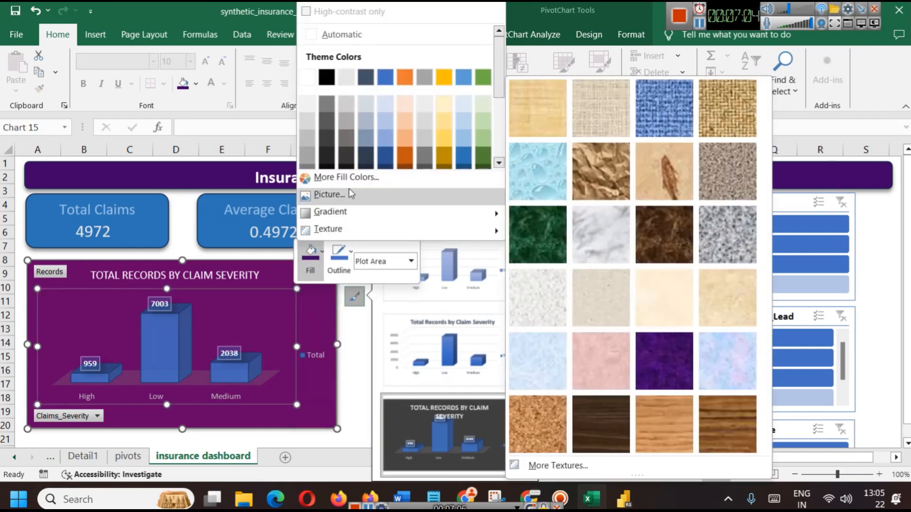
left_click(355, 182)
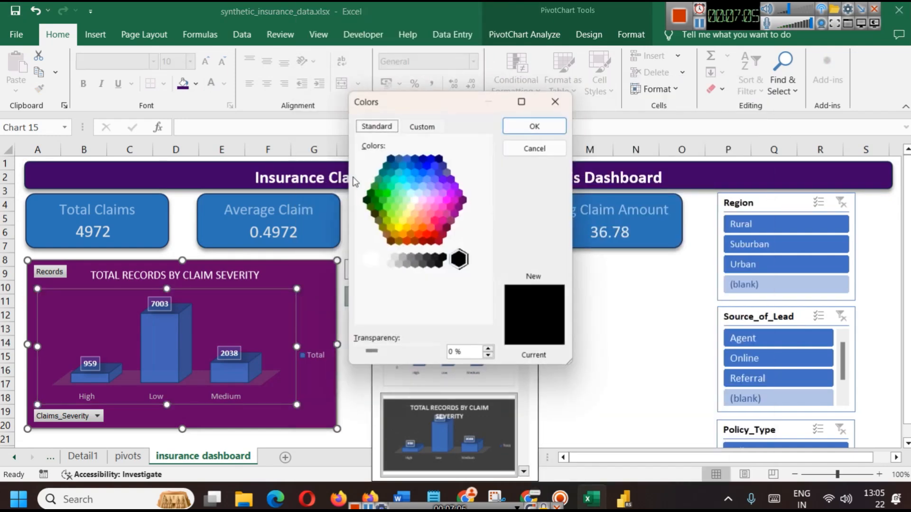
left_click(426, 129)
double_click(446, 313)
type("#3F0065")
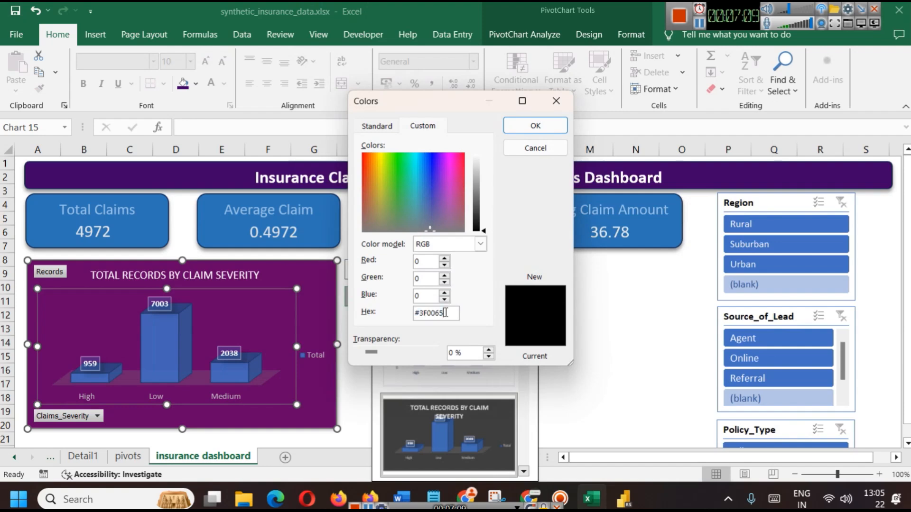
left_click(526, 150)
left_click(565, 342)
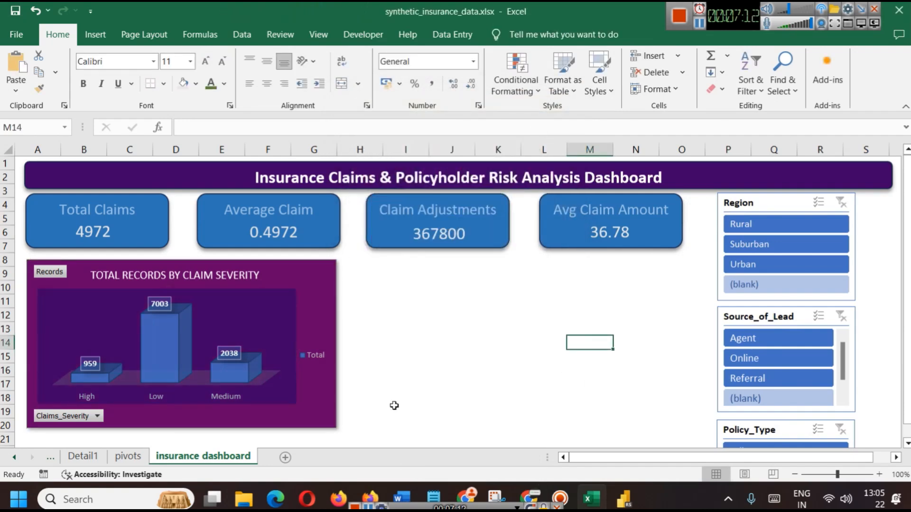
key("ctrl+z")
Fill the whole chart area with a darker purple by pasting a custom hex value
left_click(327, 276)
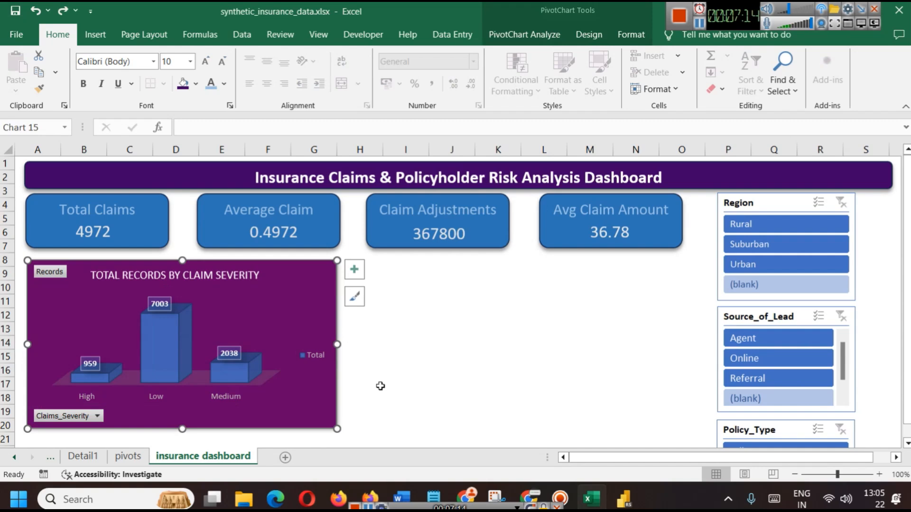
right_click(310, 277)
key("Escape")
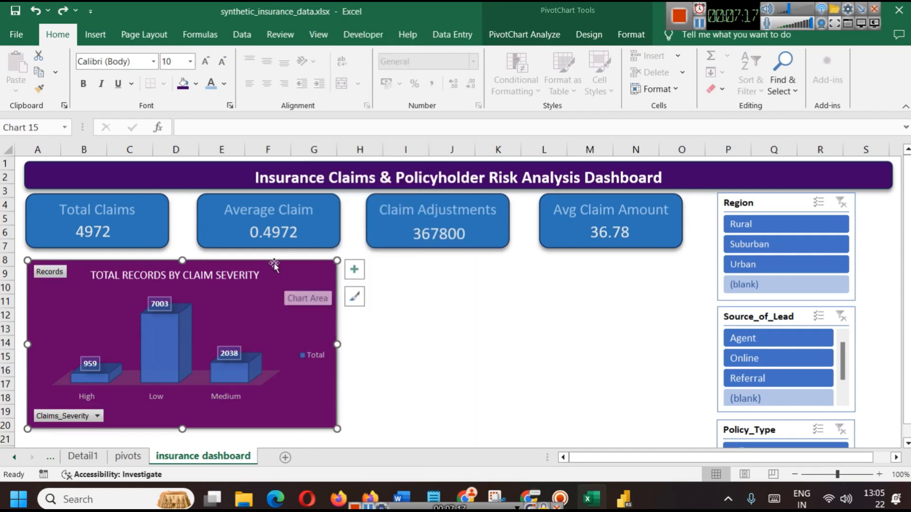
left_click(196, 85)
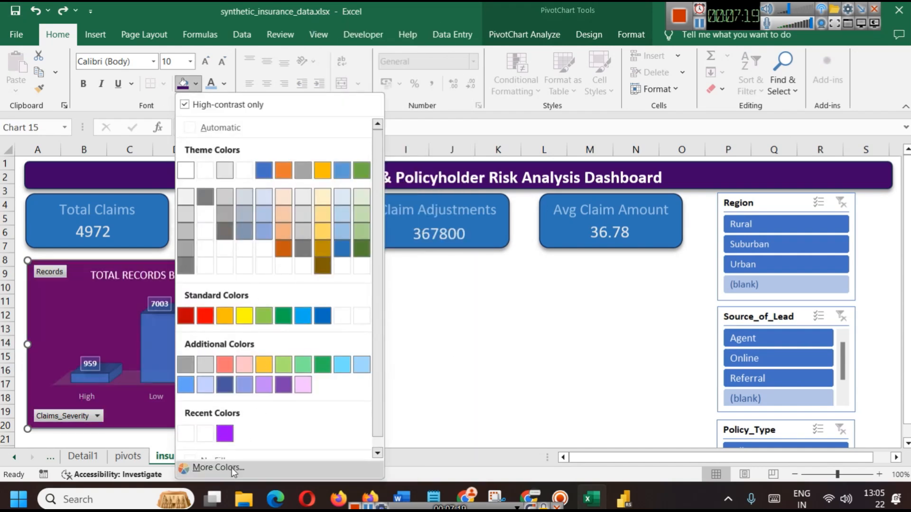
left_click(199, 468)
left_click(422, 126)
double_click(443, 315)
type("#3F0065")
left_click(521, 127)
left_click(488, 386)
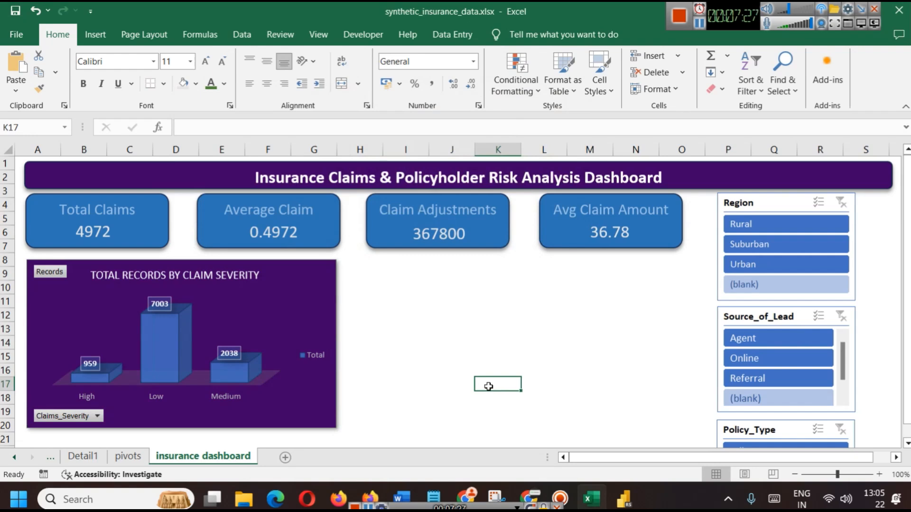
left_click(317, 309)
left_click(355, 297)
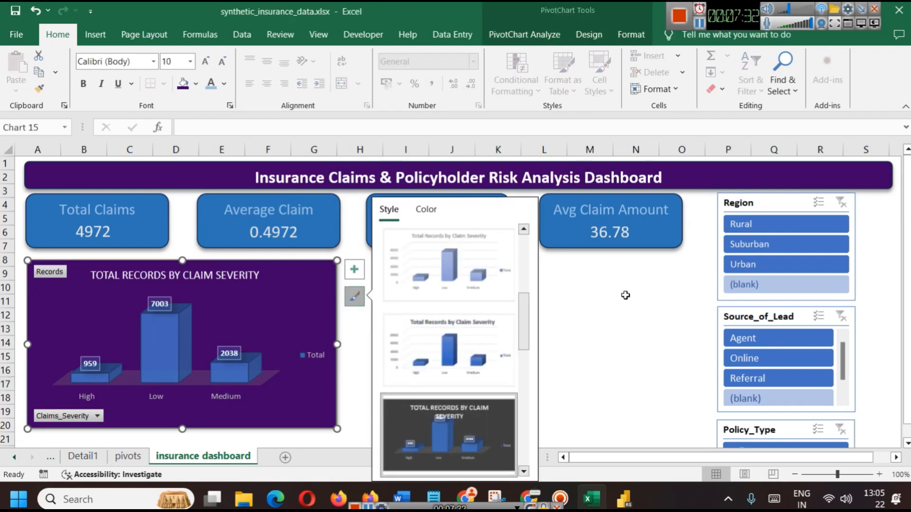
Set the severity chart's border cap type to Round in Format Chart Area
left_click(606, 298)
left_click(285, 360)
right_click(284, 361)
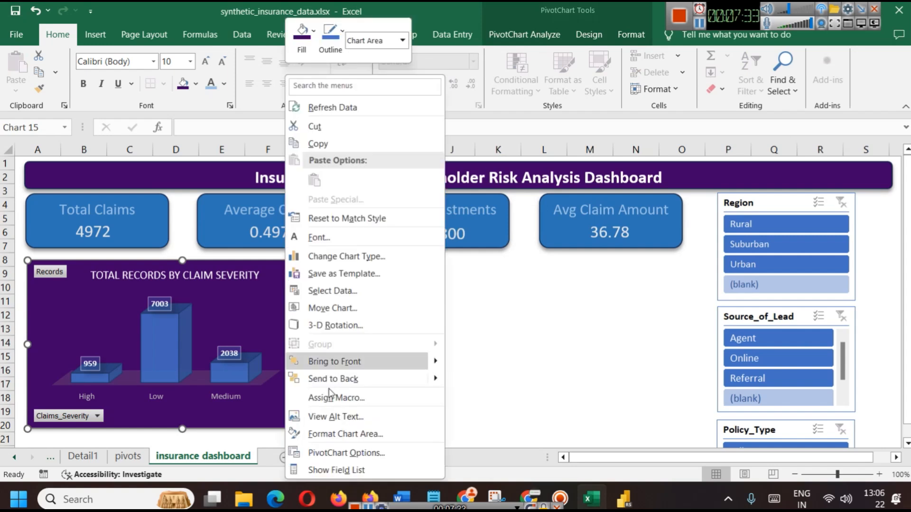
left_click(356, 436)
left_click(733, 266)
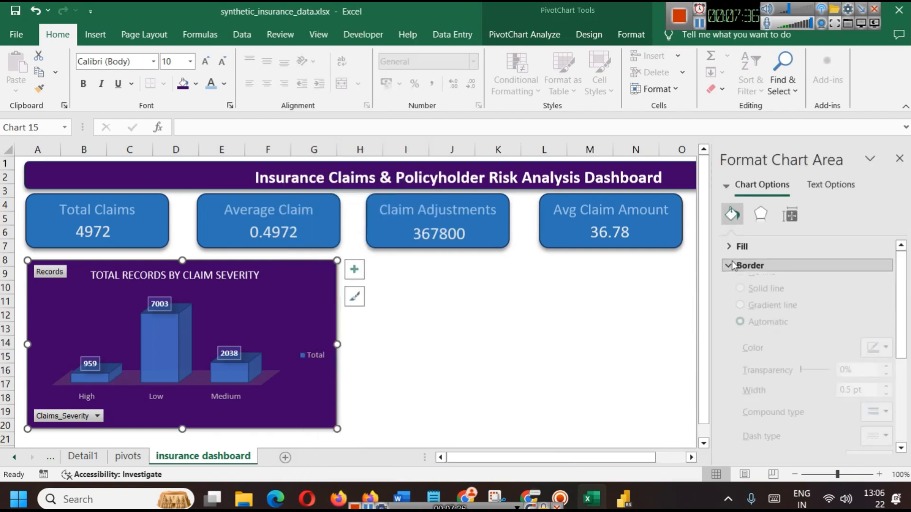
scroll(784, 329, "down", 3)
scroll(805, 408, "up", 3)
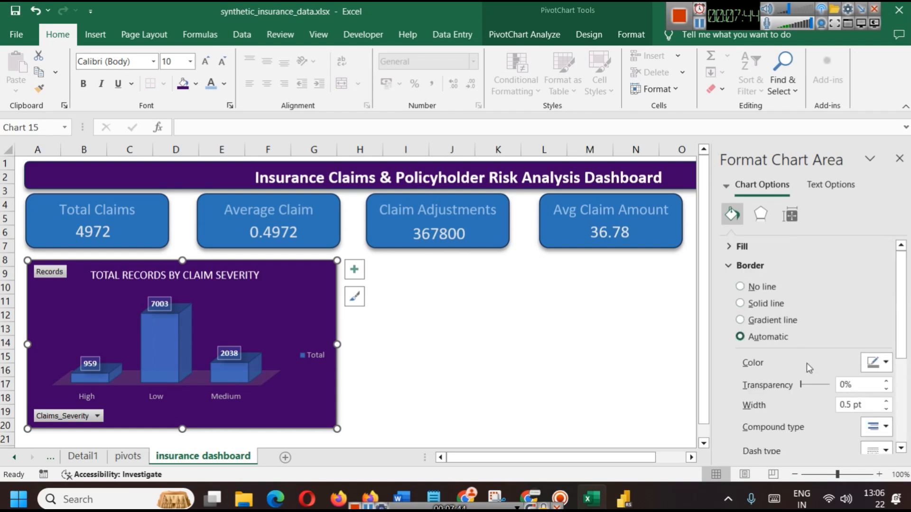
scroll(826, 411, "down", 1)
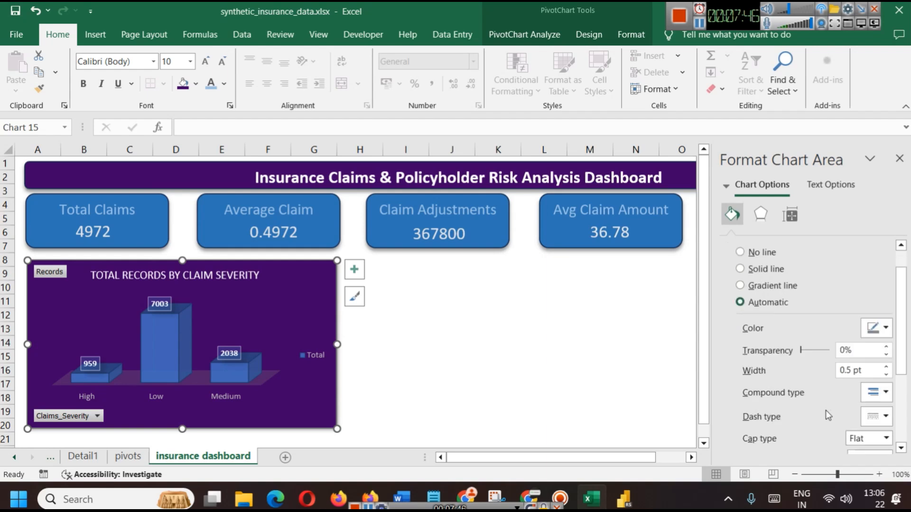
scroll(825, 411, "down", 1)
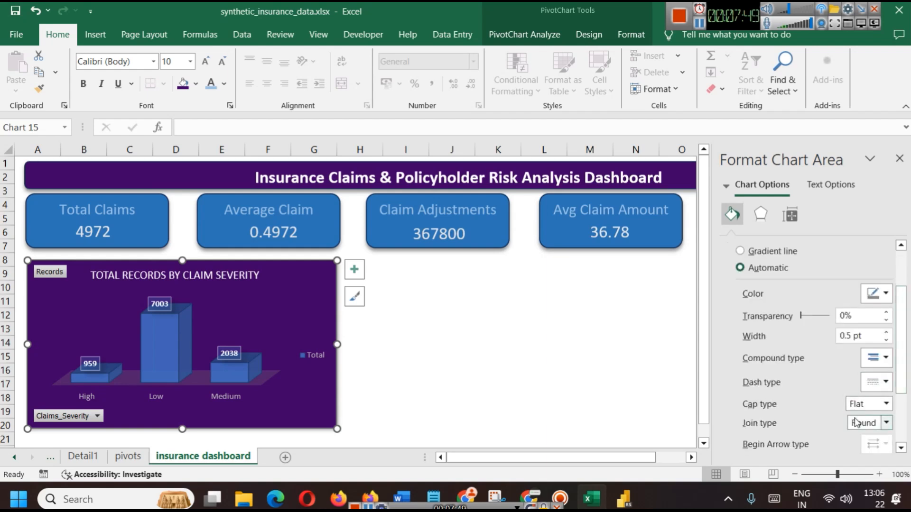
left_click(885, 404)
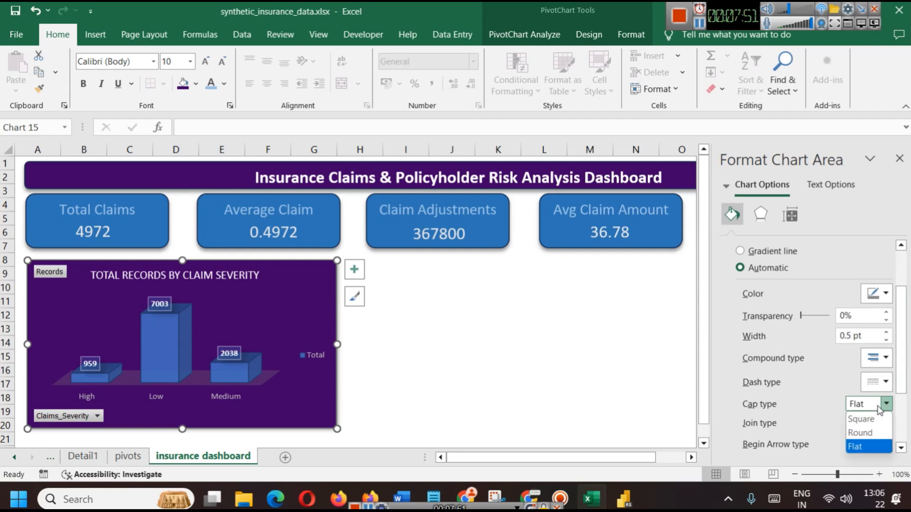
left_click(867, 433)
Review the chart's size, properties and effect settings, undoing the added shadow
left_click(451, 370)
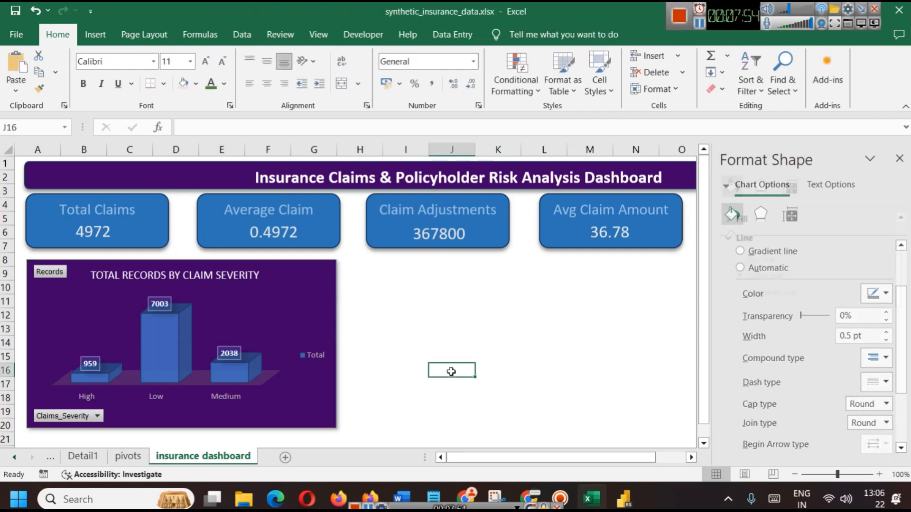
left_click(339, 294)
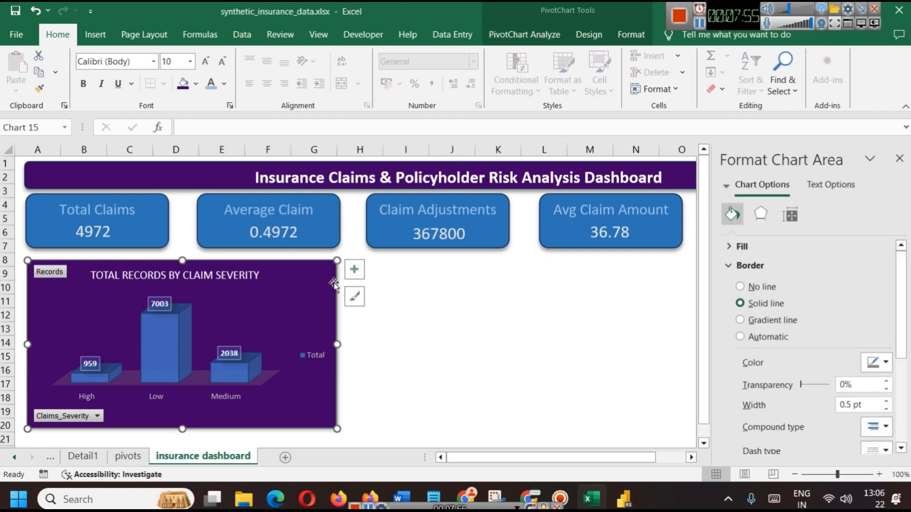
left_click(781, 215)
left_click(761, 245)
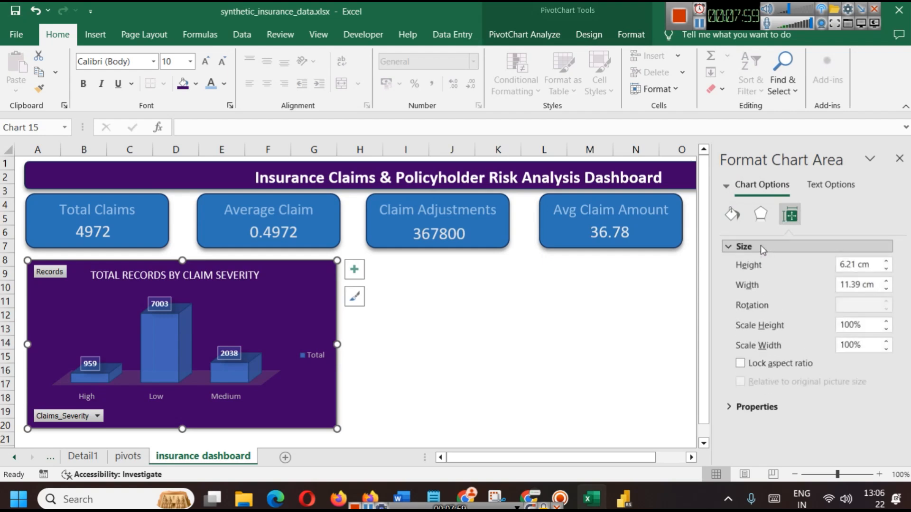
left_click(756, 406)
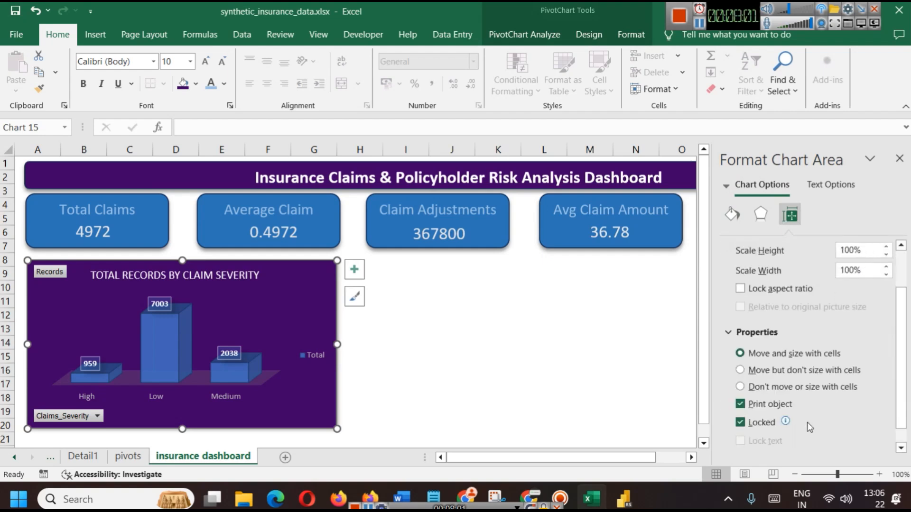
left_click(732, 215)
left_click(766, 218)
left_click_drag(810, 305, 814, 305)
scroll(880, 293, "up", 1)
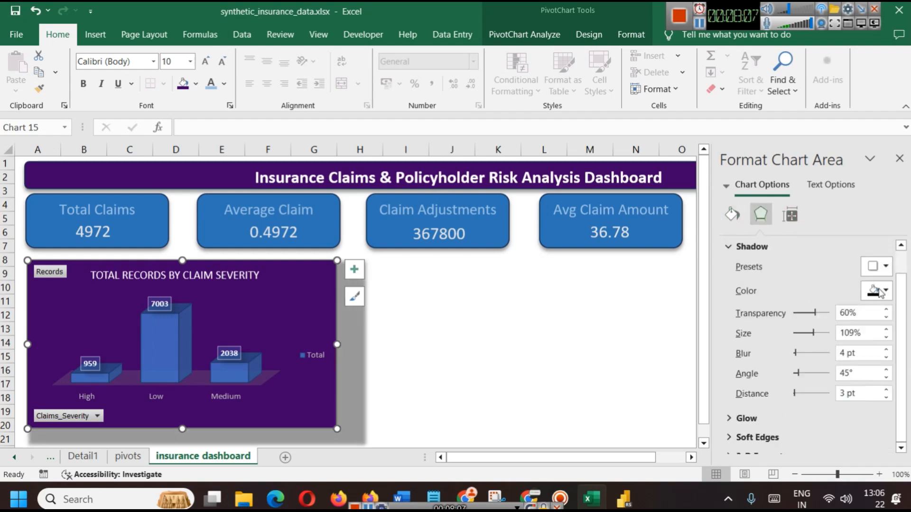
left_click(553, 325)
key("ctrl+z")
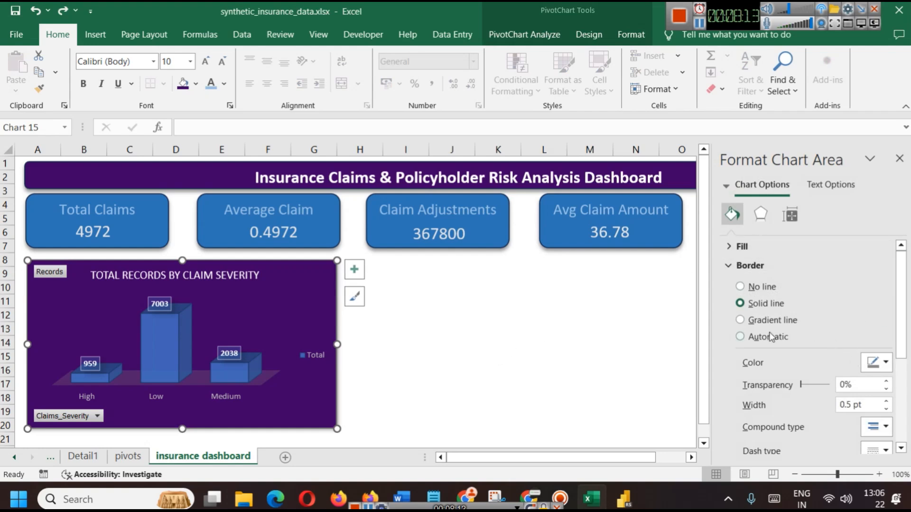
Turn on Rounded corners for the severity chart, then switch to Power BI
scroll(734, 332, "down", 3)
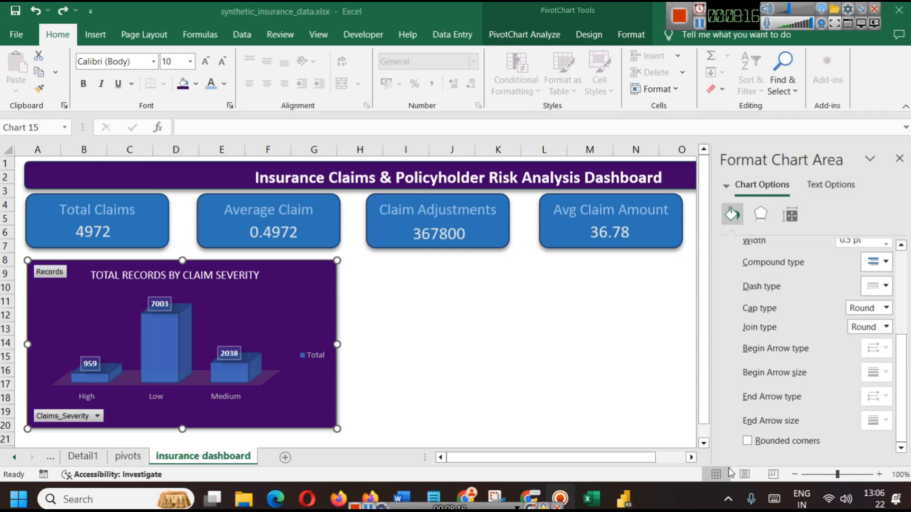
left_click(477, 380)
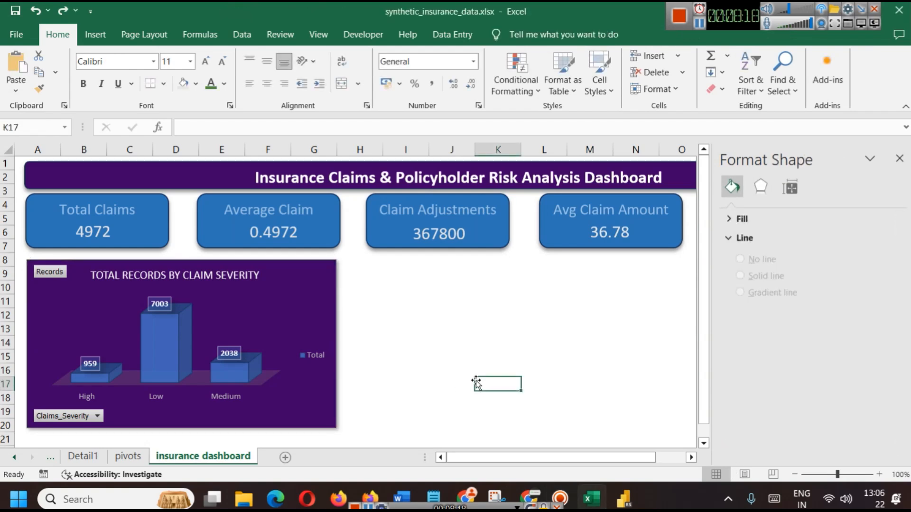
left_click(271, 274)
scroll(784, 365, "down", 3)
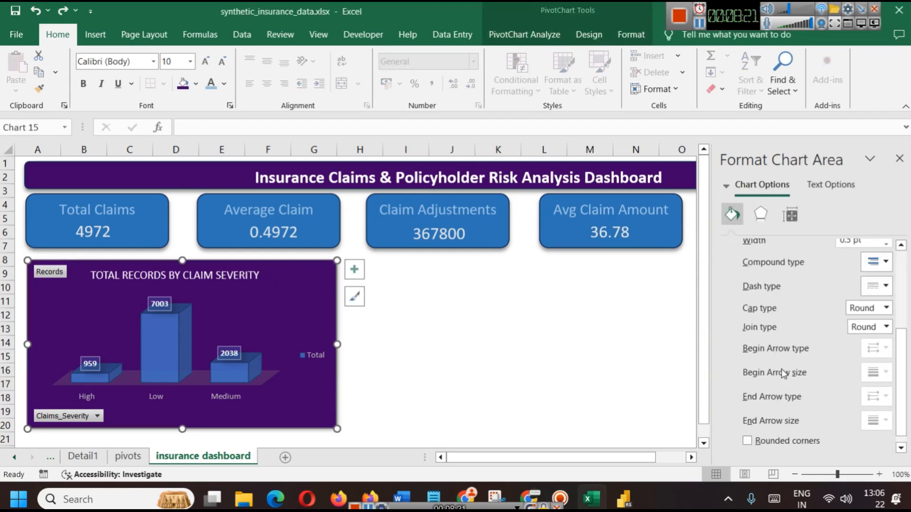
left_click(748, 442)
left_click(544, 356)
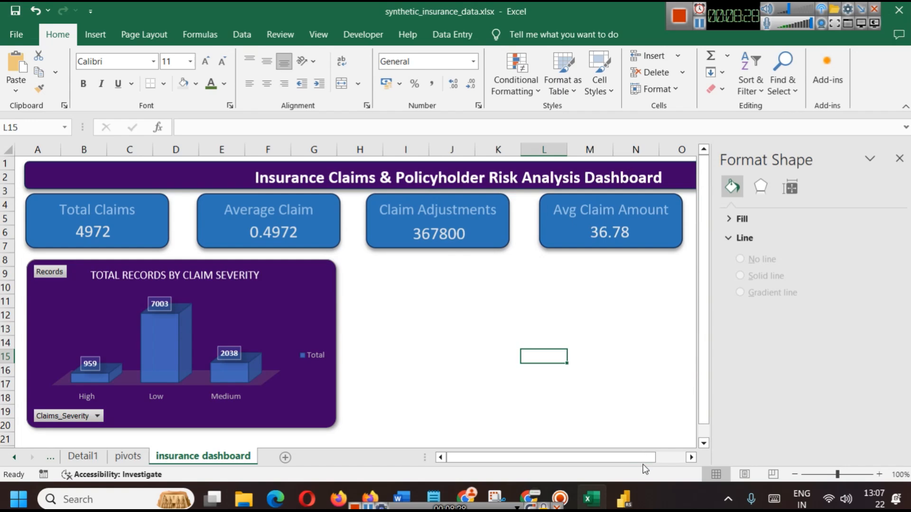
left_click(624, 499)
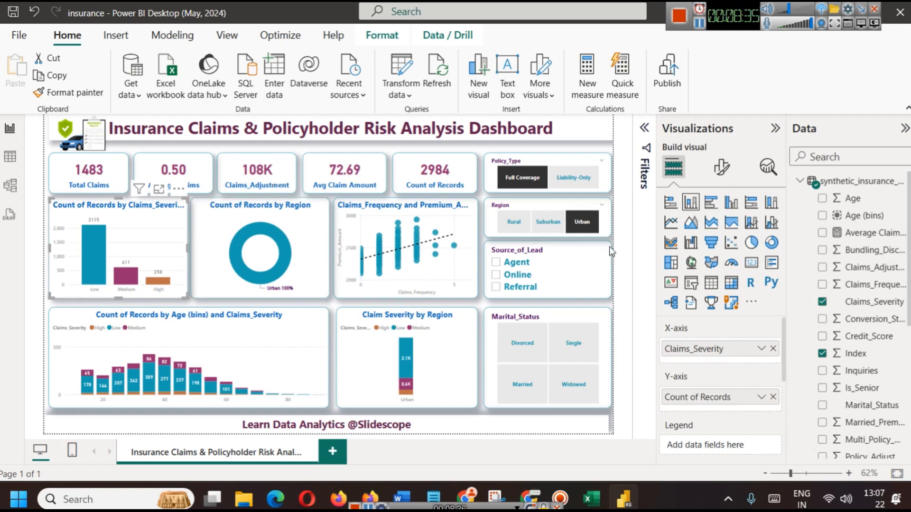
Clear the Urban Region and Full Coverage Policy_Type slicer selections, then return to Excel
left_click(582, 221)
left_click(524, 176)
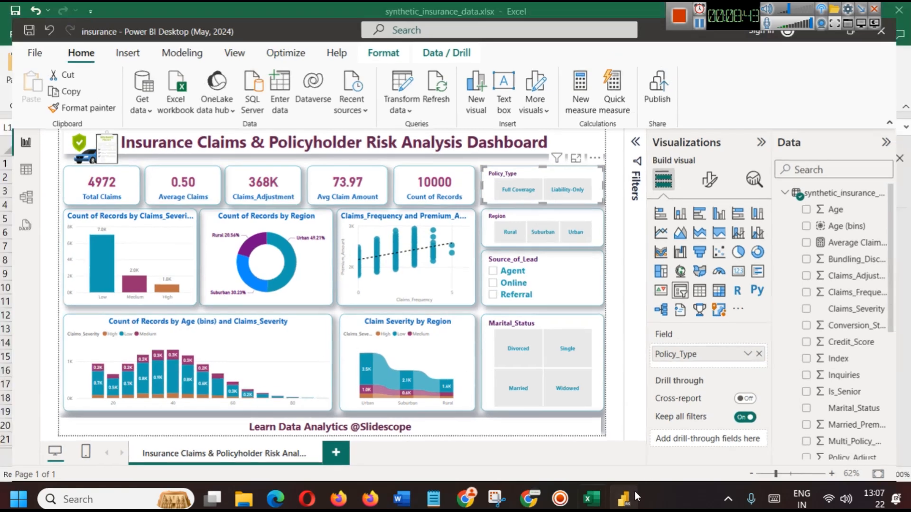
left_click(590, 498)
left_click(331, 300)
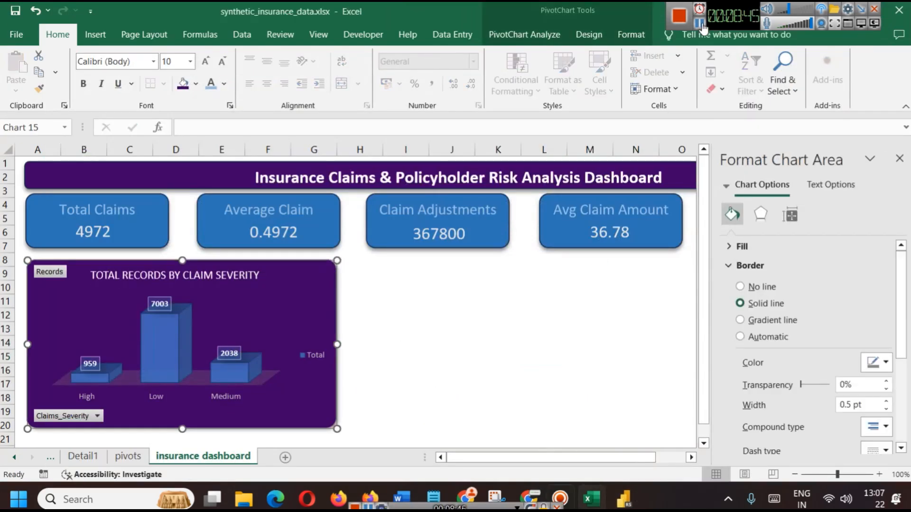
On the pivots sheet, move the severity chart up and shrink it
key("ctrl+Page_Up")
left_click_drag(401, 276, 424, 213)
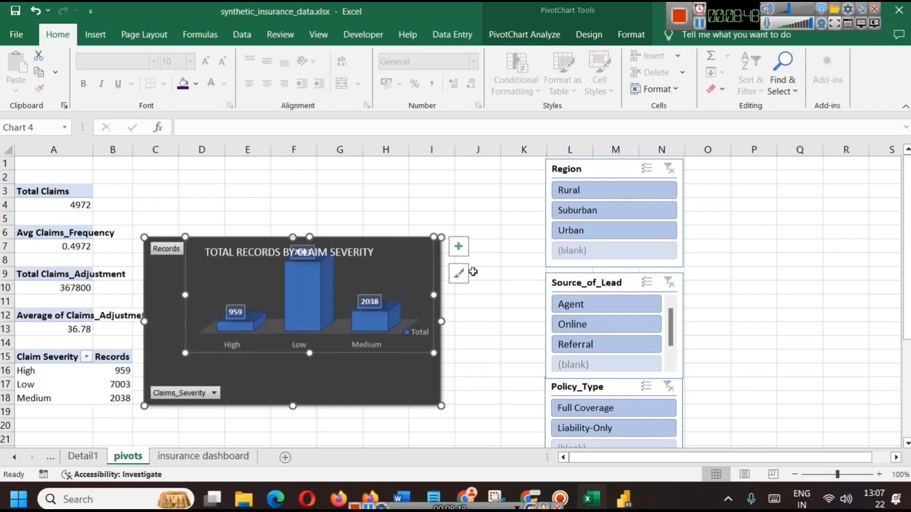
key("ctrl+z")
left_click(479, 247)
left_click(429, 261)
left_click_drag(431, 261, 454, 187)
left_click_drag(465, 329, 396, 286)
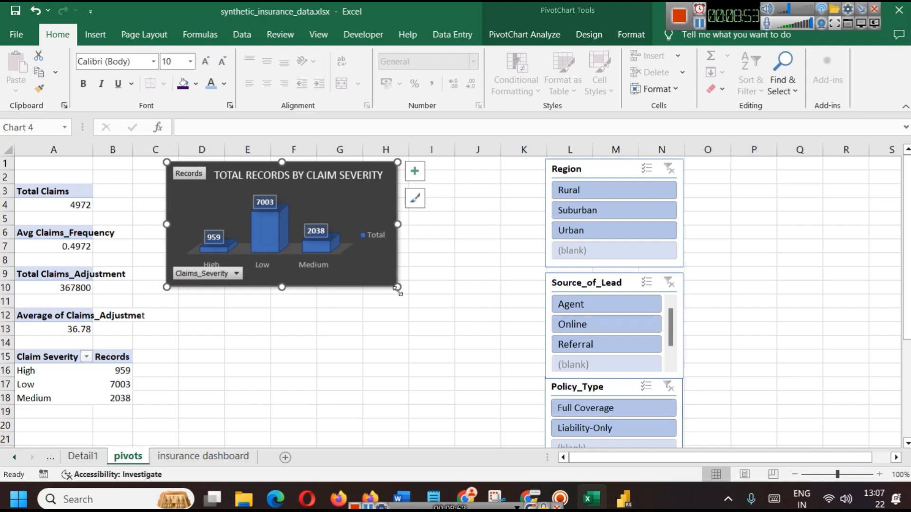
left_click(419, 328)
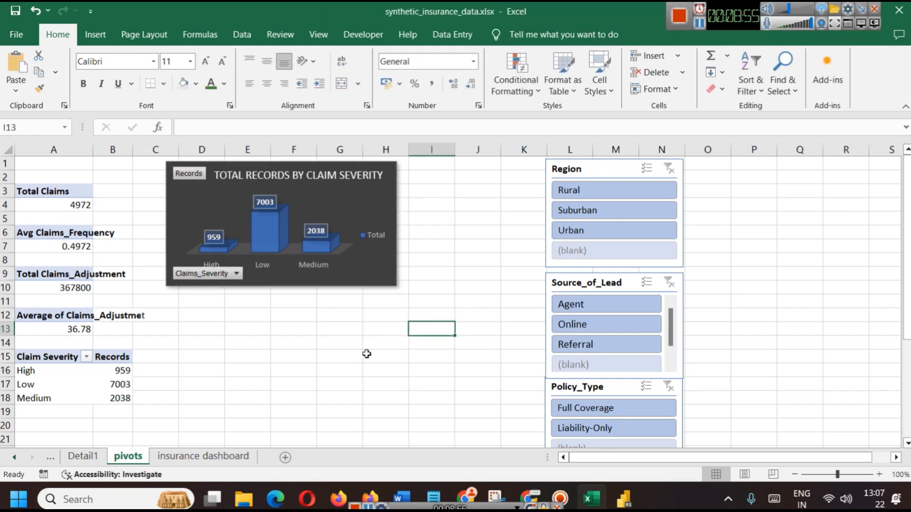
Copy the Claim Severity pivot from A15:B18 to D15 and show its Field List
left_click_drag(113, 398, 28, 357)
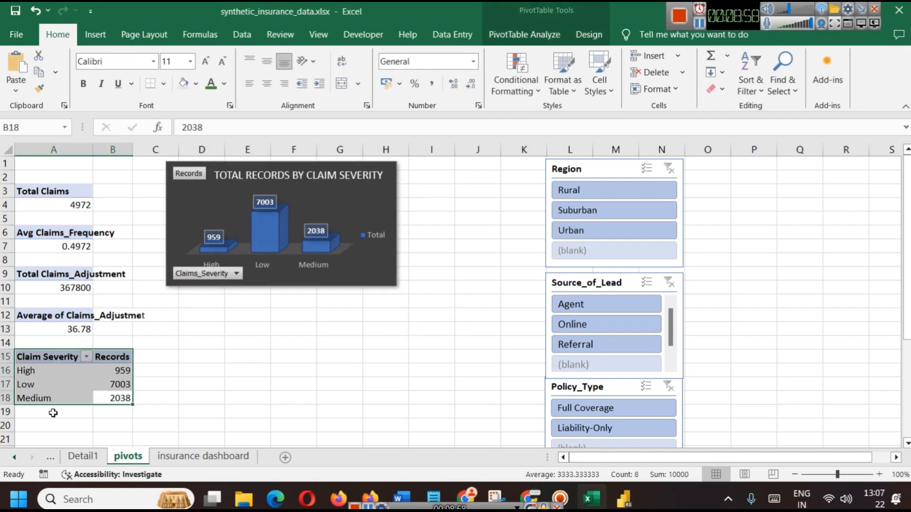
key("ctrl+c")
left_click(28, 424)
left_click(185, 361)
key("ctrl+v")
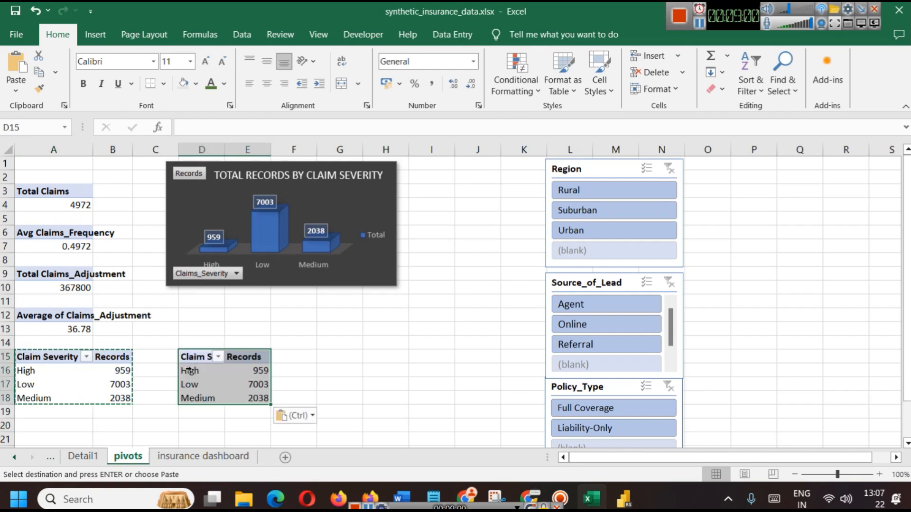
left_click(357, 382)
left_click(203, 363)
left_click(201, 356)
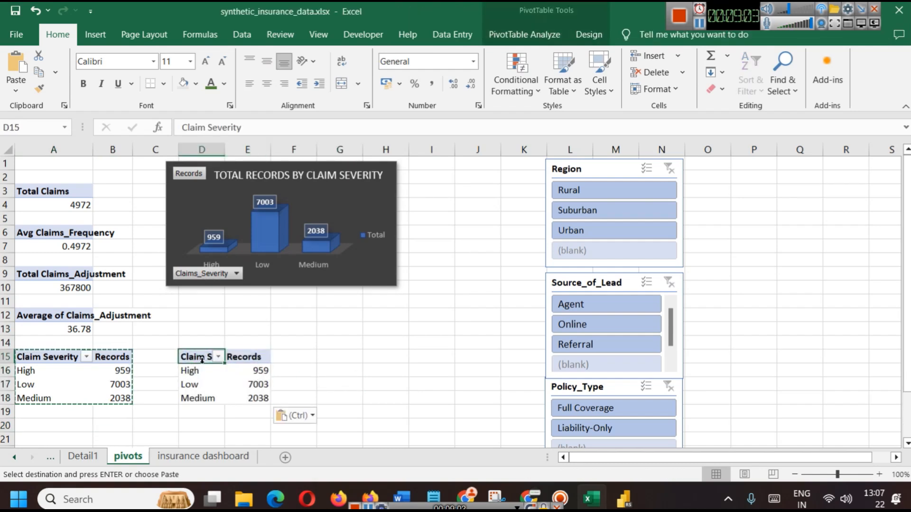
left_click(238, 393)
left_click(218, 361)
left_click(528, 37)
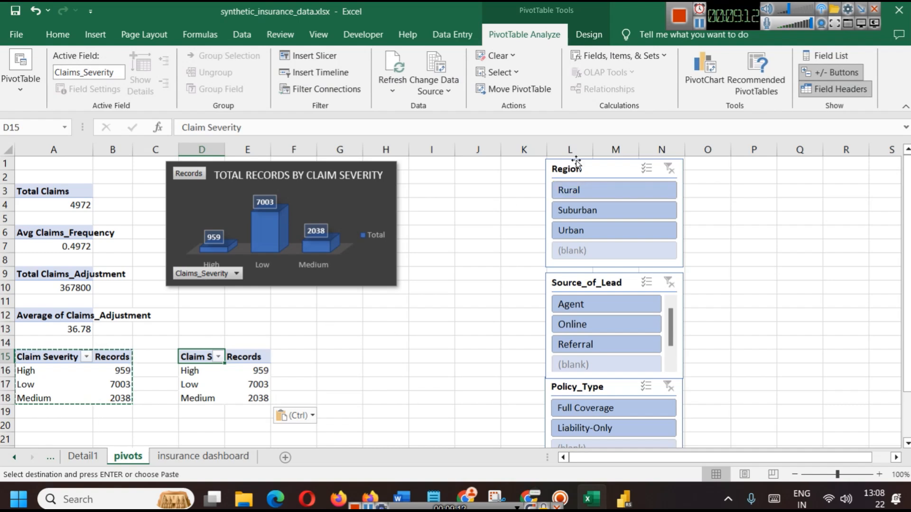
left_click(844, 59)
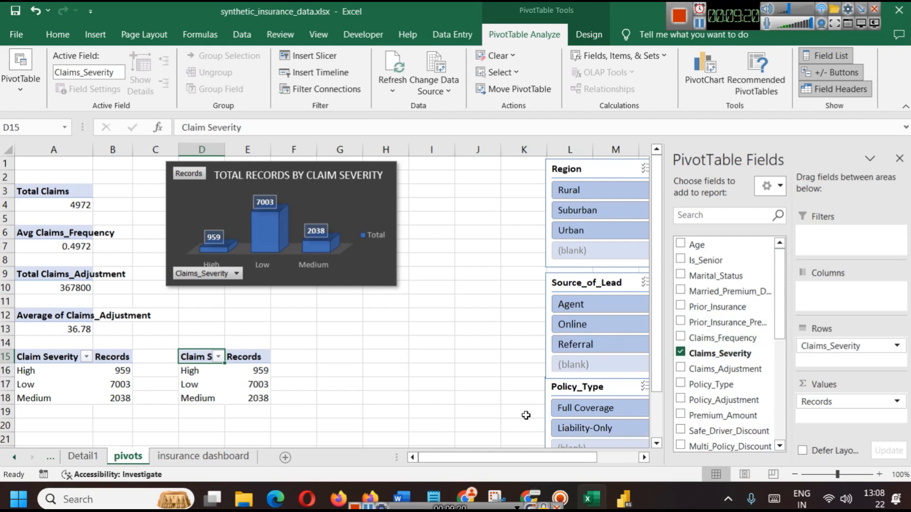
Replace Claims_Severity with Region in the copied pivot's rows (Rural 2056, Suburban 3023, Urban 4921)
left_click(681, 353)
scroll(756, 366, "down", 2)
scroll(735, 363, "up", 2)
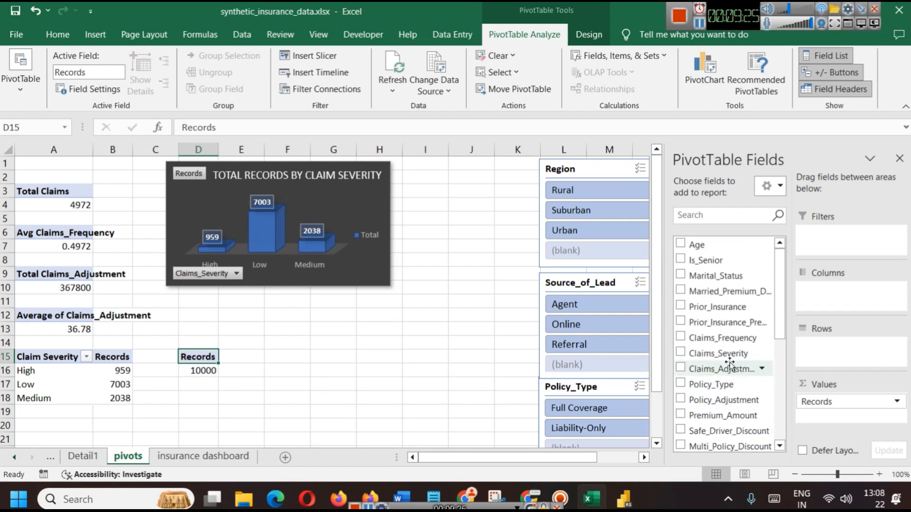
scroll(728, 368, "down", 5)
scroll(734, 369, "up", 5)
left_click(692, 215)
type("re")
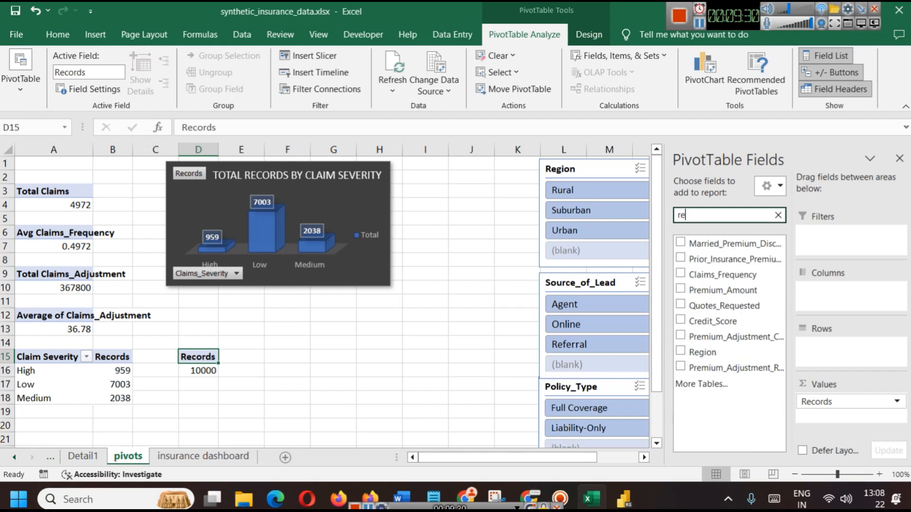
left_click_drag(690, 359, 834, 346)
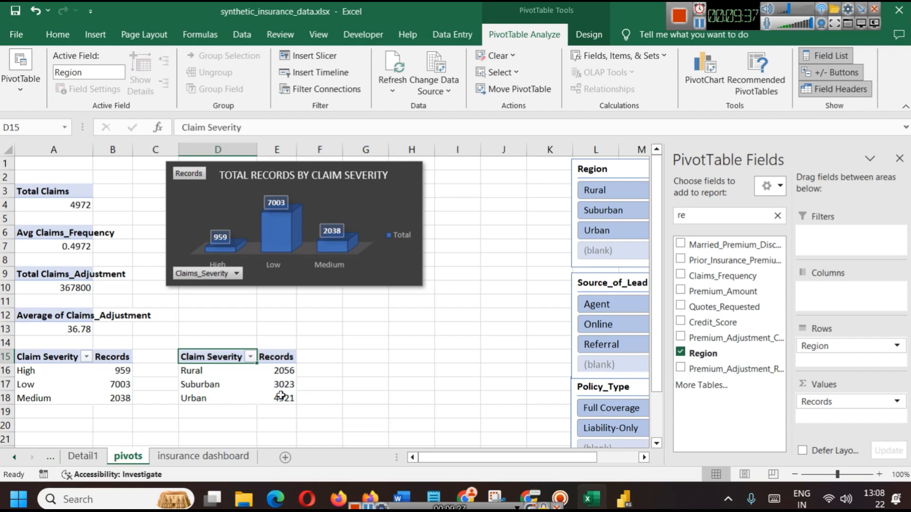
left_click_drag(278, 395, 213, 357)
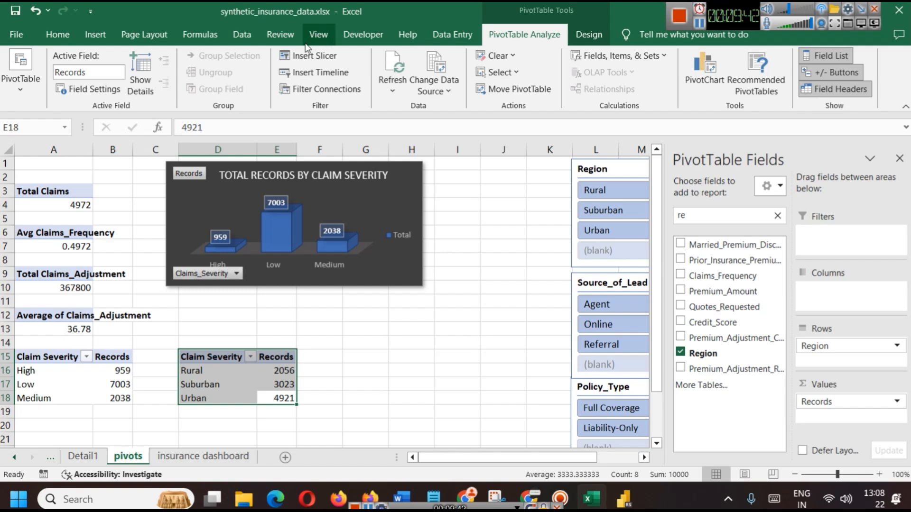
Insert a doughnut chart of records by Region and apply a dark chart style
left_click(98, 38)
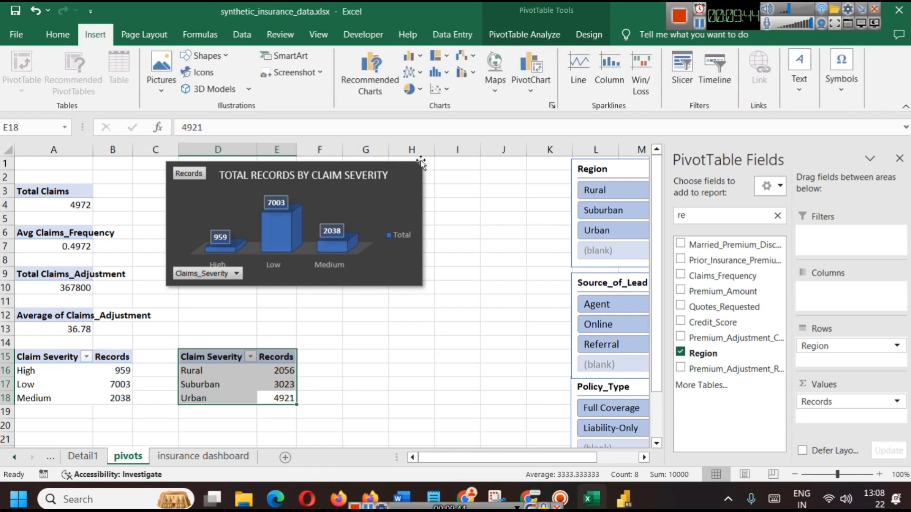
left_click(419, 90)
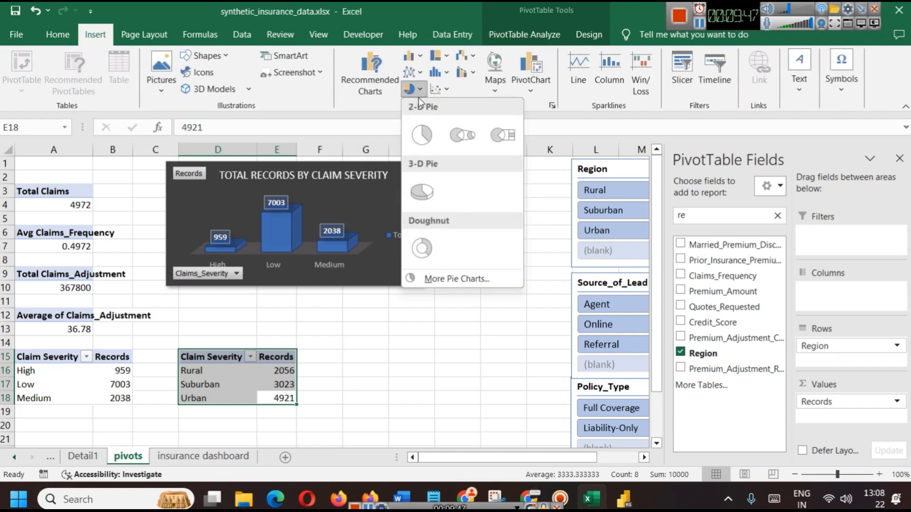
left_click(422, 248)
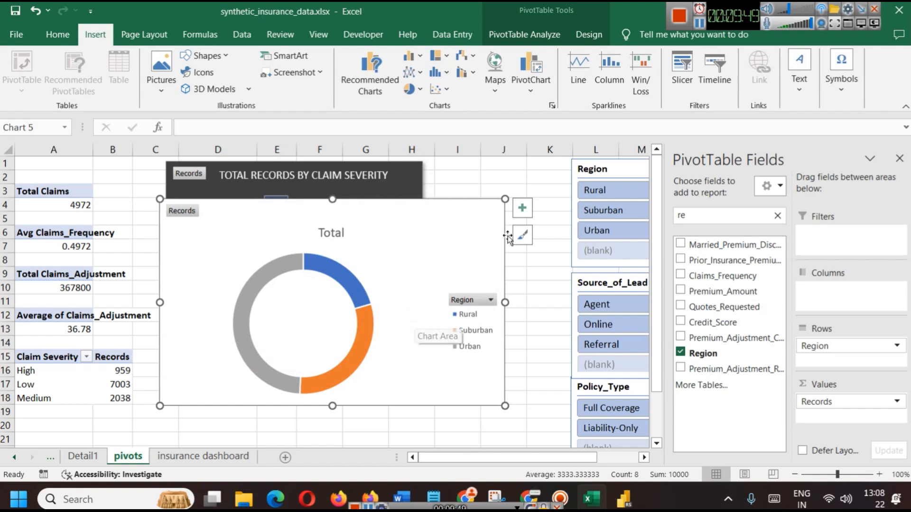
left_click(522, 235)
scroll(626, 365, "down", 1)
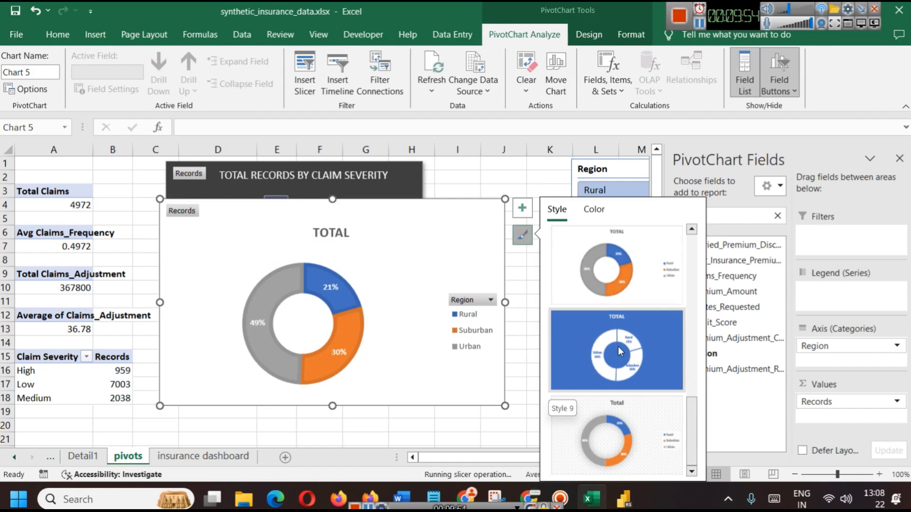
scroll(647, 404, "up", 3)
scroll(633, 351, "down", 2)
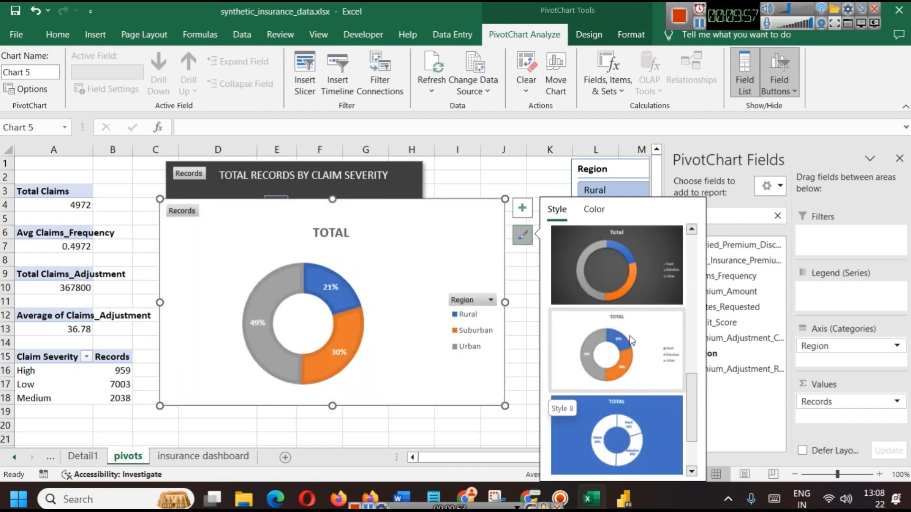
scroll(627, 332, "up", 2)
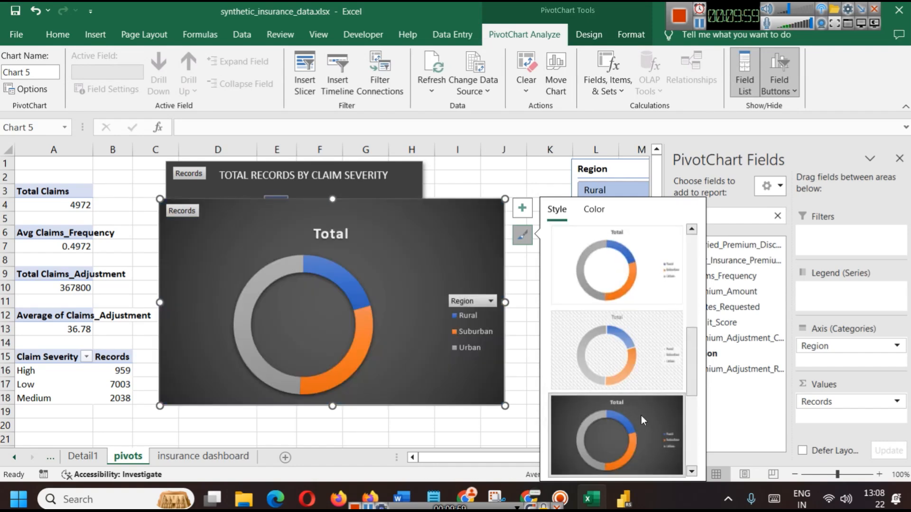
left_click(640, 416)
Delete the Total title, make the doughnut chart shorter and narrower, and shrink its ring
left_click_drag(332, 199, 335, 235)
left_click(330, 270)
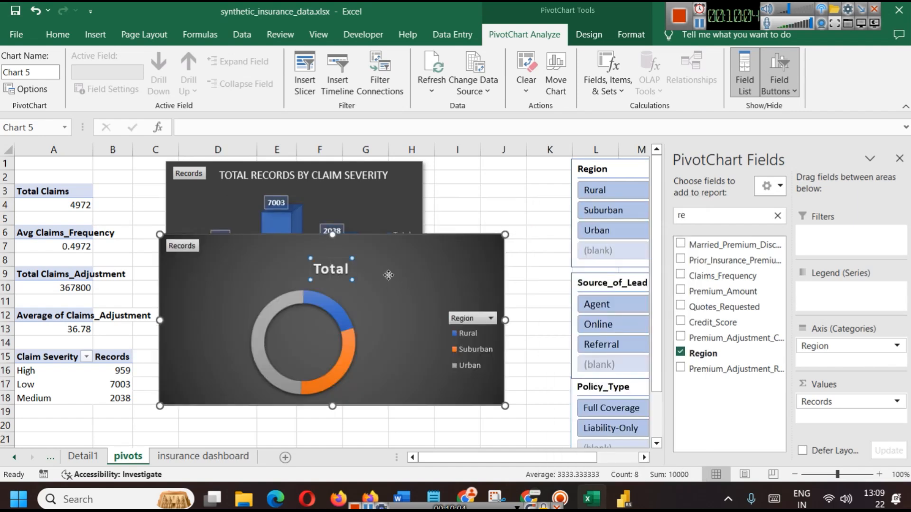
key("Delete")
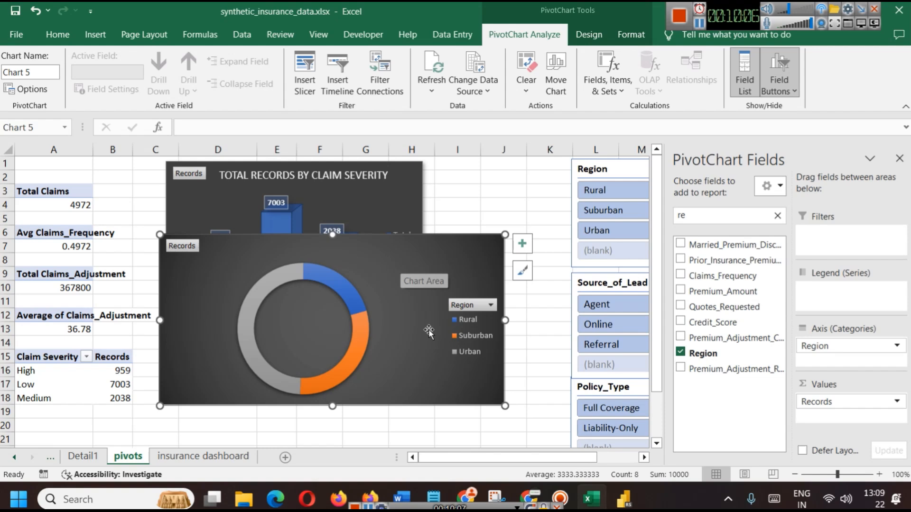
left_click_drag(506, 320, 433, 316)
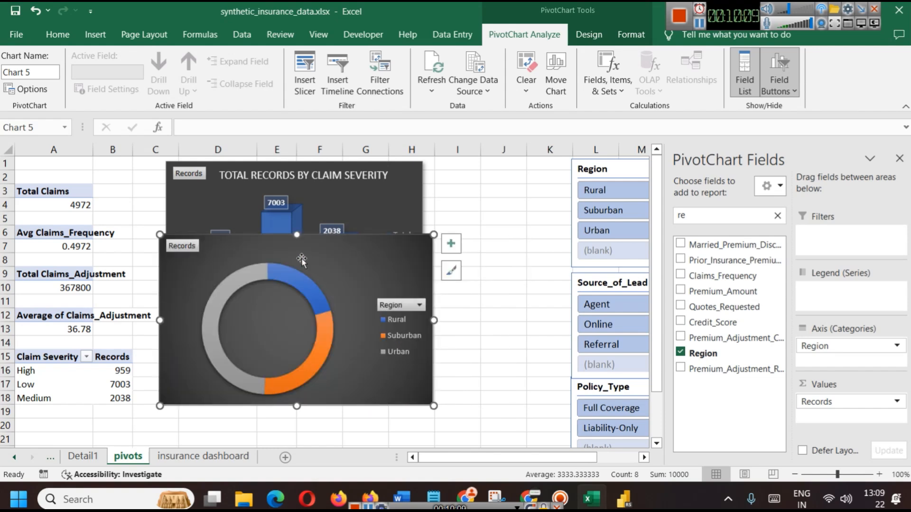
left_click(243, 269)
left_click(334, 382)
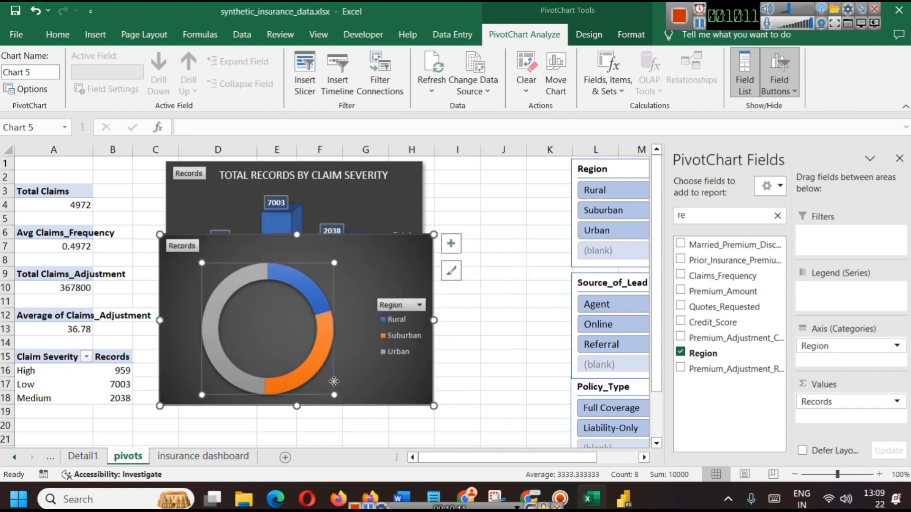
left_click_drag(334, 263, 320, 277)
left_click(361, 291)
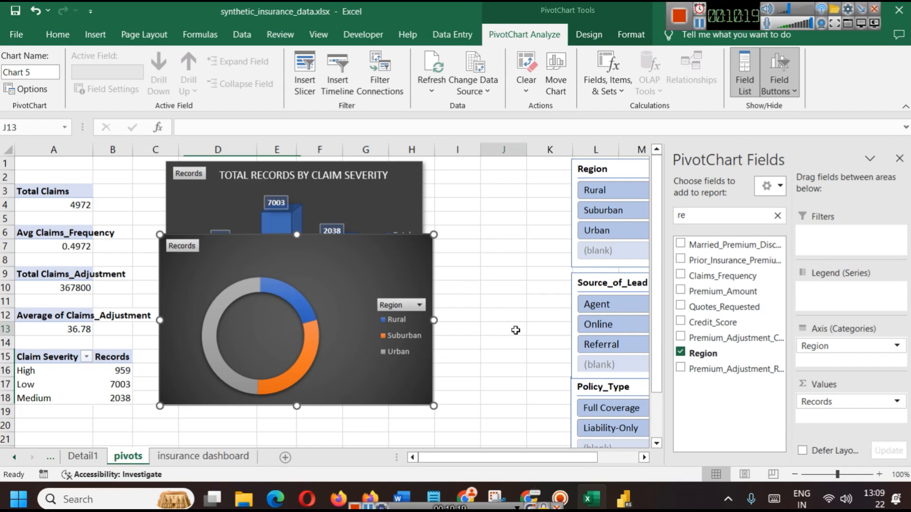
Paste the doughnut chart onto the insurance dashboard beside the severity chart
left_click(205, 456)
key("ctrl+v")
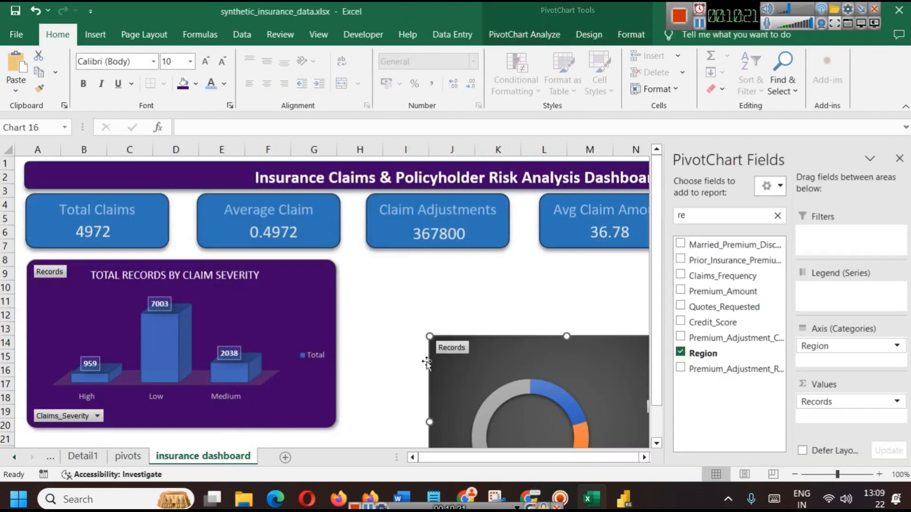
mouse_move(547, 371)
left_mouse_down()
mouse_move(461, 350)
mouse_move(483, 294)
left_mouse_up()
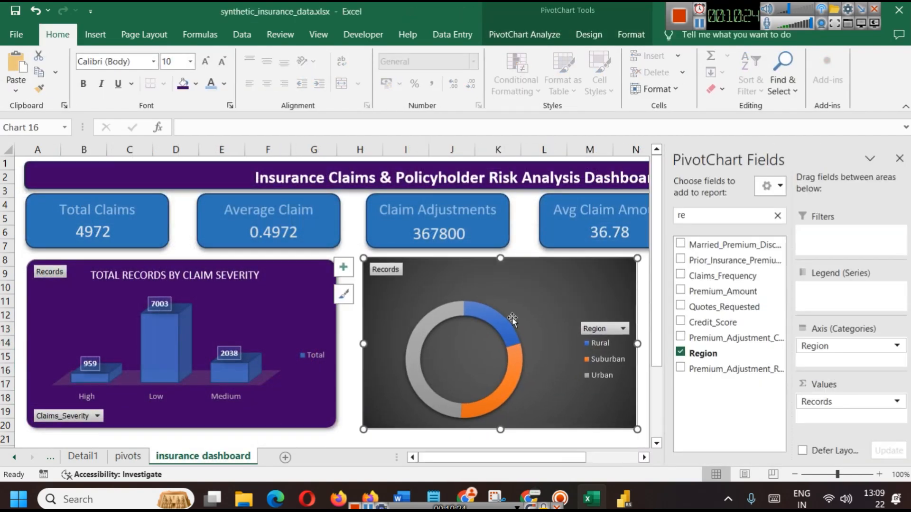
Format-paint the severity chart's styling onto the doughnut, close the field list, and widen the doughnut
left_click(100, 281)
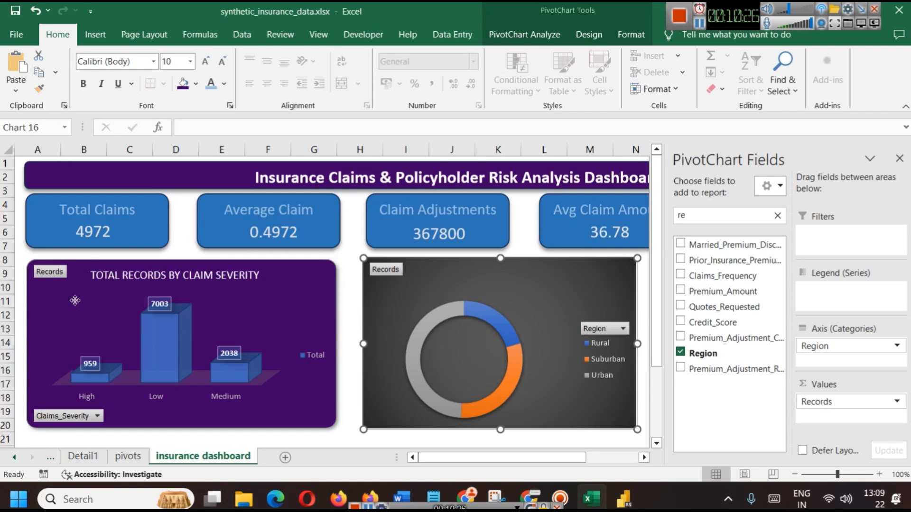
left_click(40, 88)
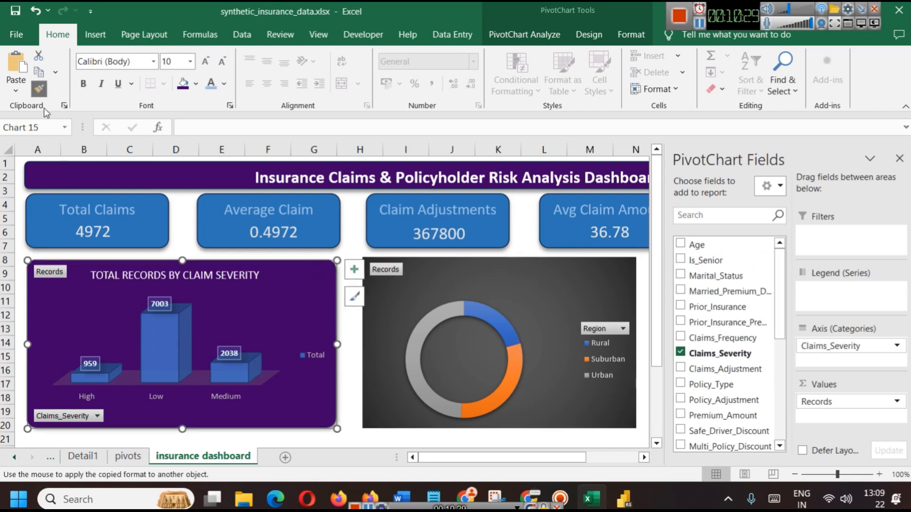
left_click(496, 275)
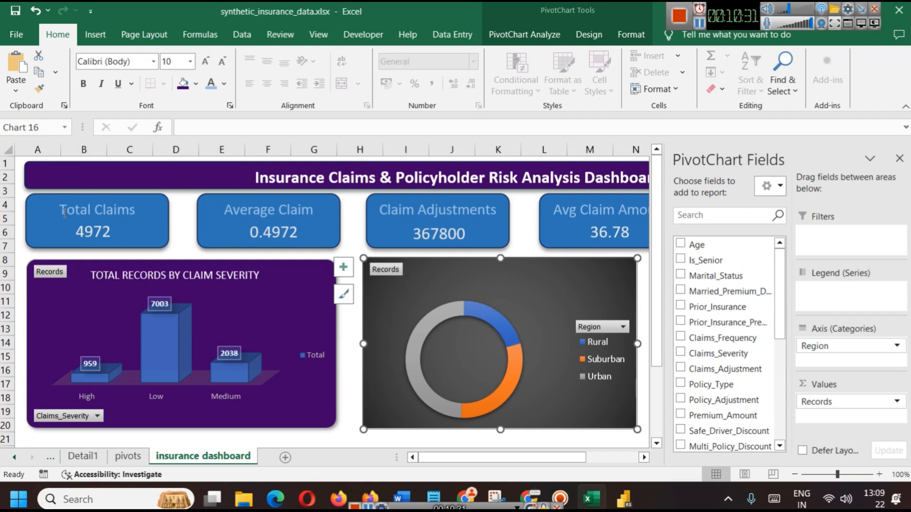
left_click(45, 288)
left_click(39, 88)
left_click(398, 272)
left_click(899, 158)
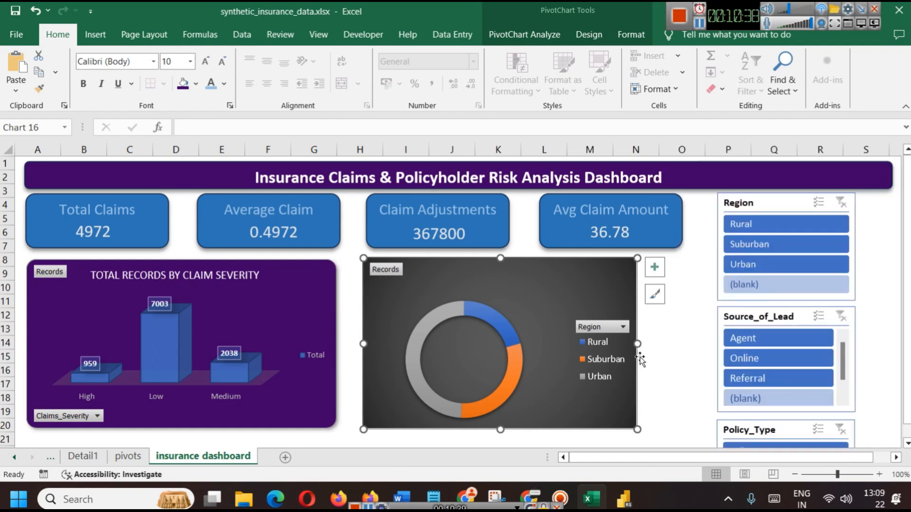
left_click_drag(637, 343, 679, 343)
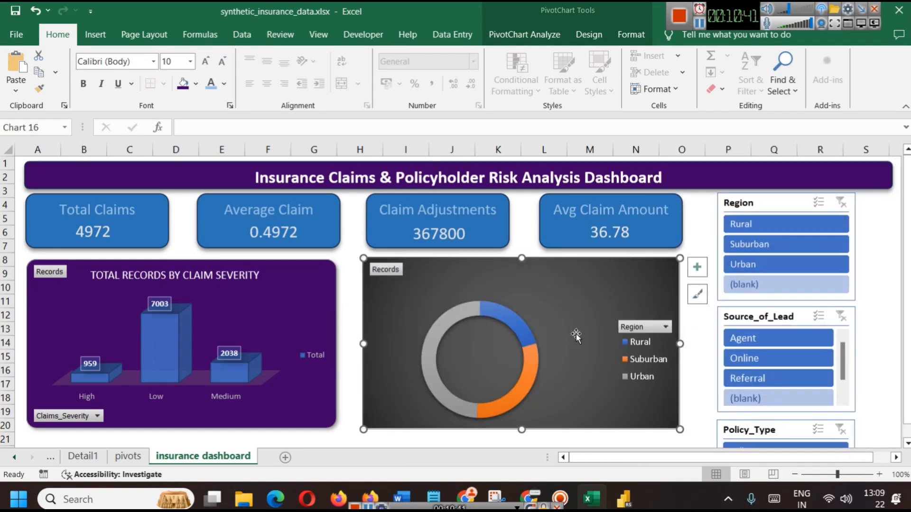
left_click(232, 274)
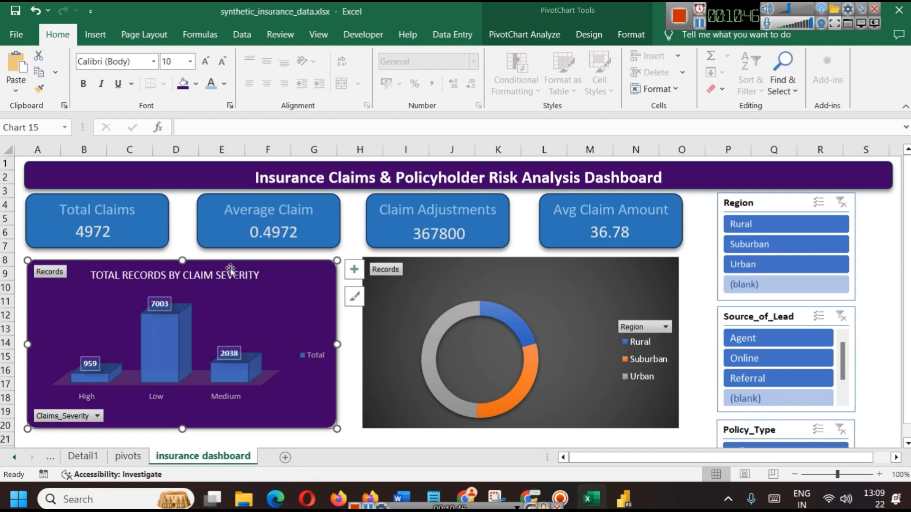
Select the severity chart's title, undoing an accidental move of it
key("ctrl+c")
left_click(228, 272)
key("ctrl+c")
left_click_drag(229, 272, 362, 276)
key("ctrl+z")
right_click(200, 267)
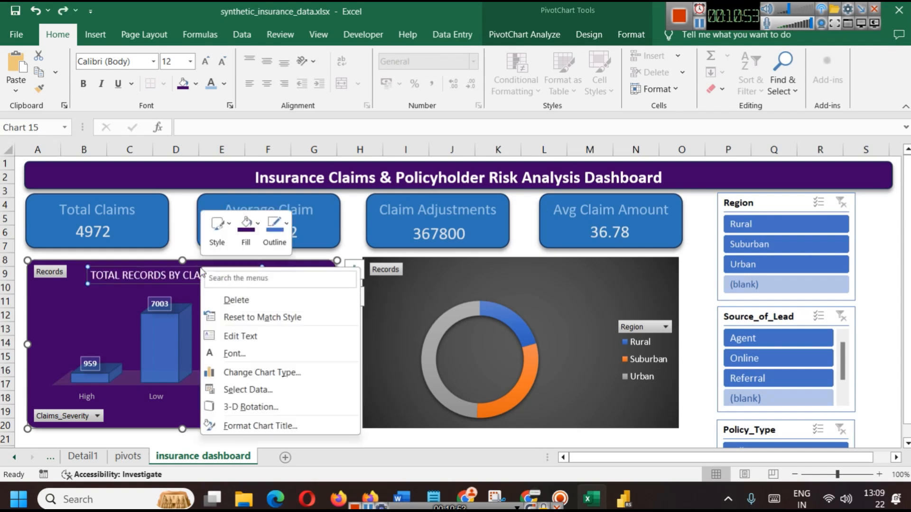
Add a 'TotaL RECORDS BY REGION' text box and move it to the doughnut chart's top
key("Escape")
key("alt+n")
left_click(804, 90)
left_click(771, 133)
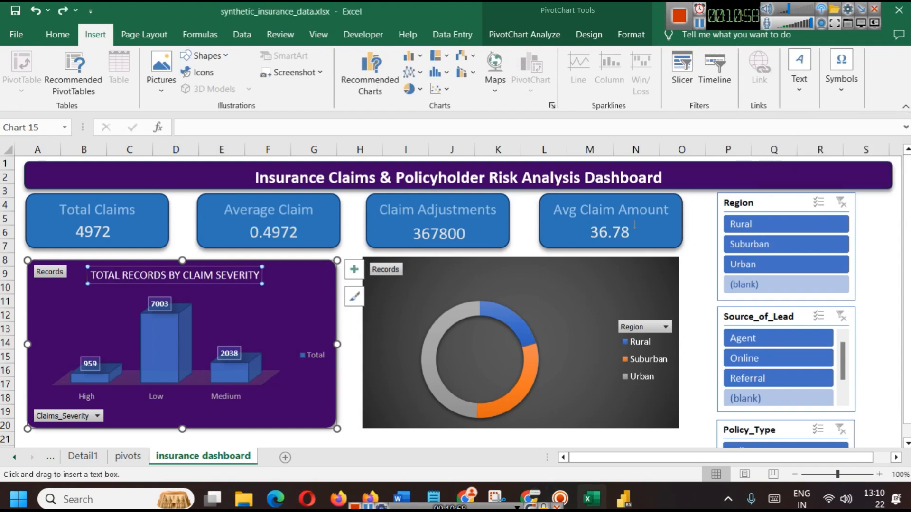
left_click(449, 274)
type("Tota")
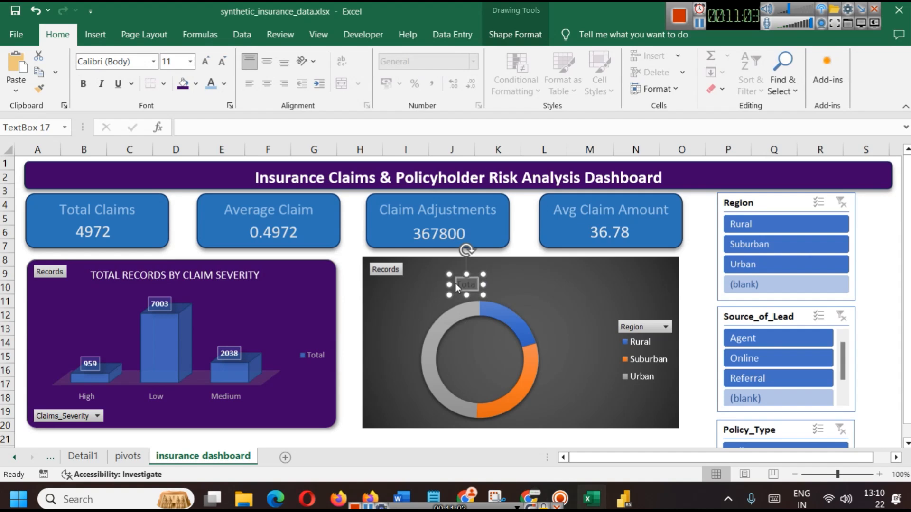
type("L R")
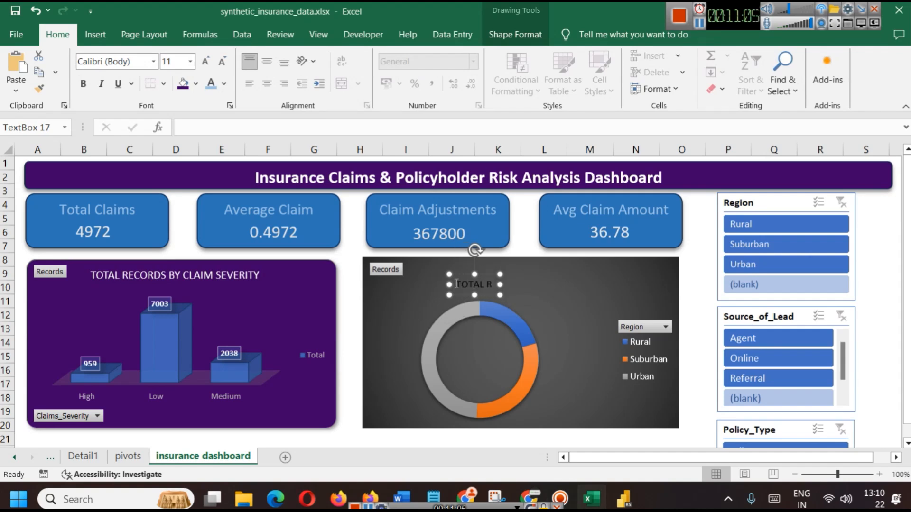
type("ECORDS B")
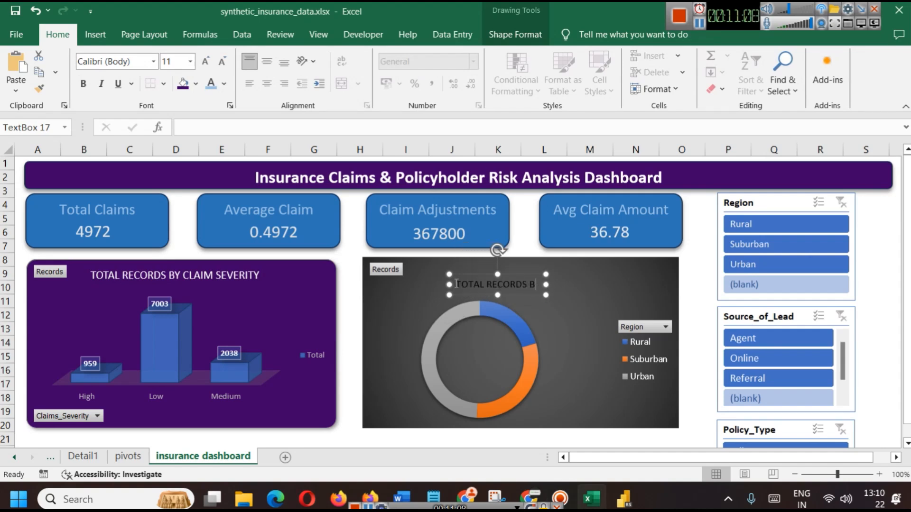
type("Y REG")
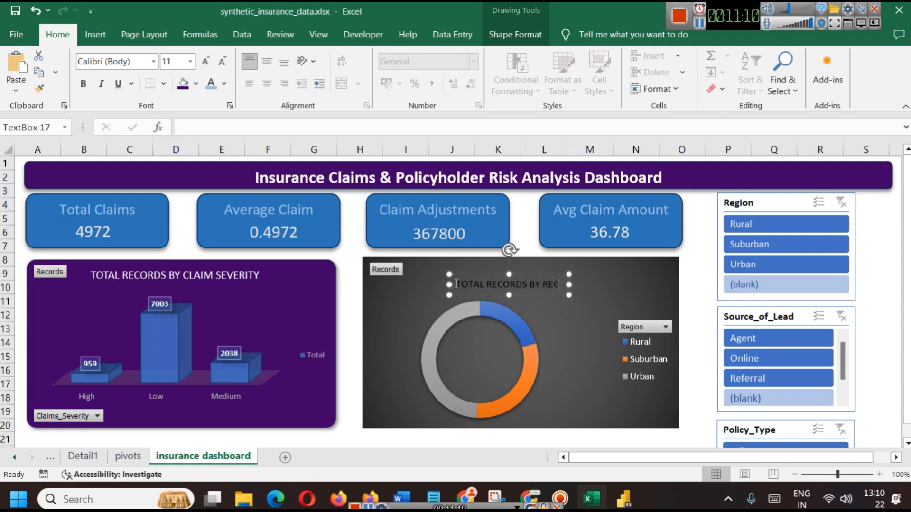
type("ION")
left_click(565, 306)
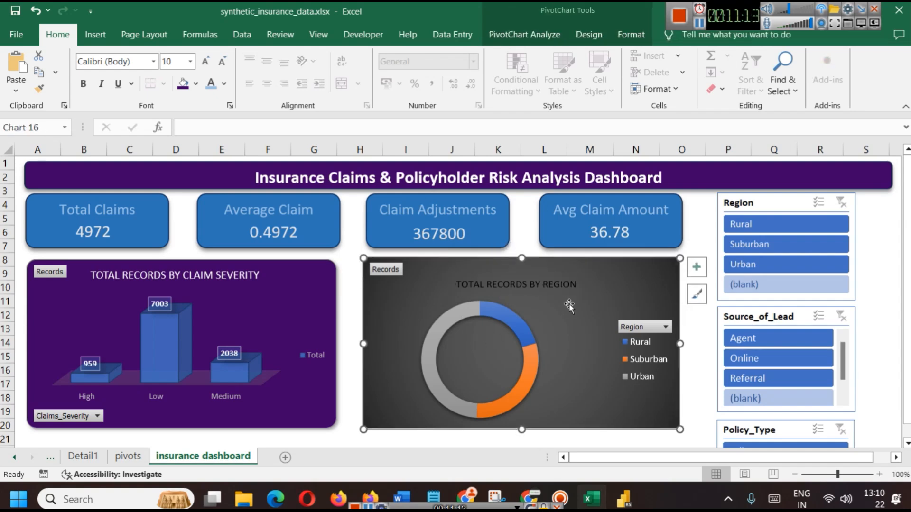
left_click(542, 276)
left_click_drag(541, 276, 532, 262)
Copy the severity chart title's formatting onto the doughnut title and make its text white
left_click(115, 270)
left_click(39, 88)
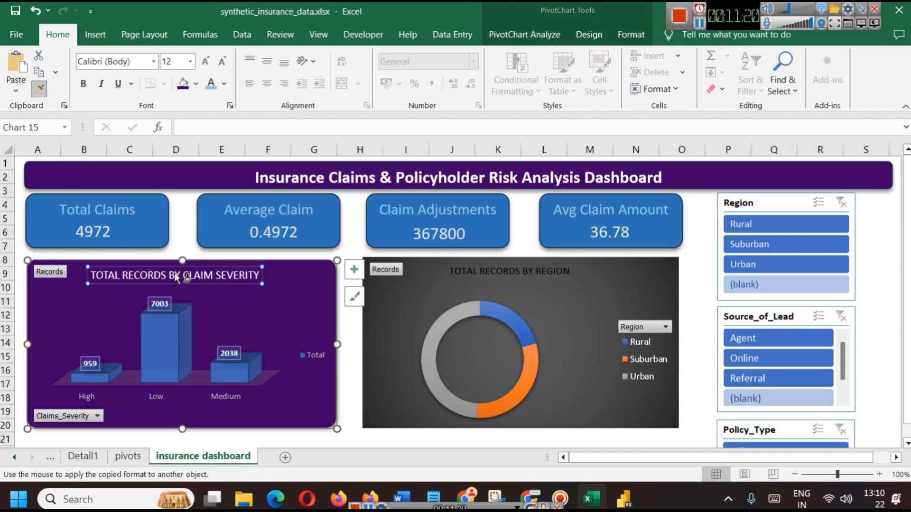
left_click(477, 268)
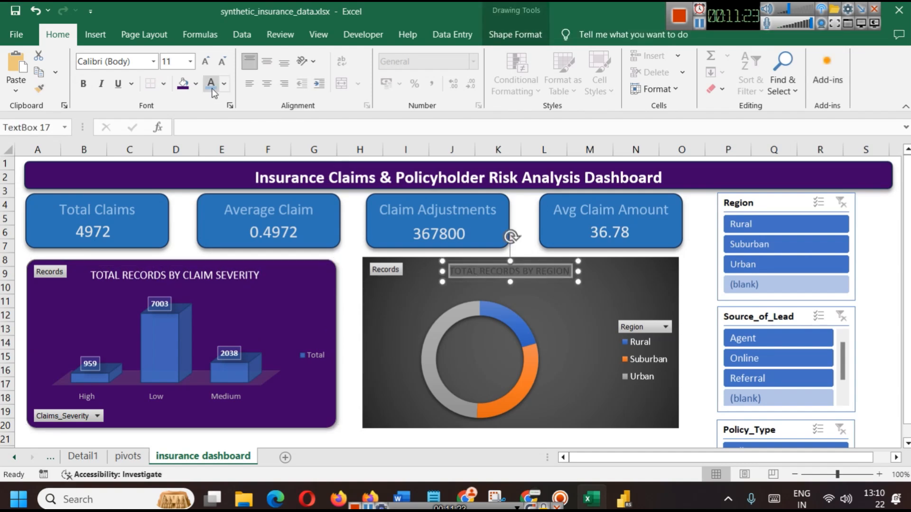
left_click(226, 85)
left_click(242, 164)
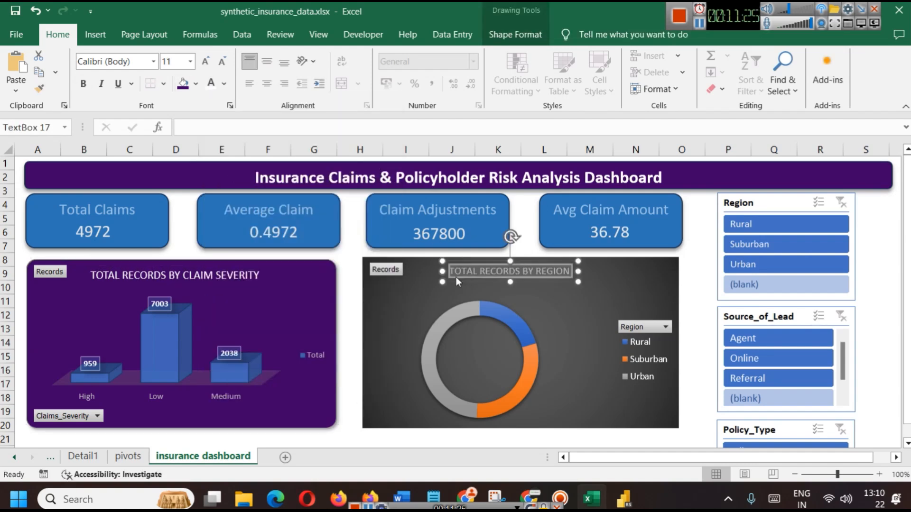
left_click(83, 83)
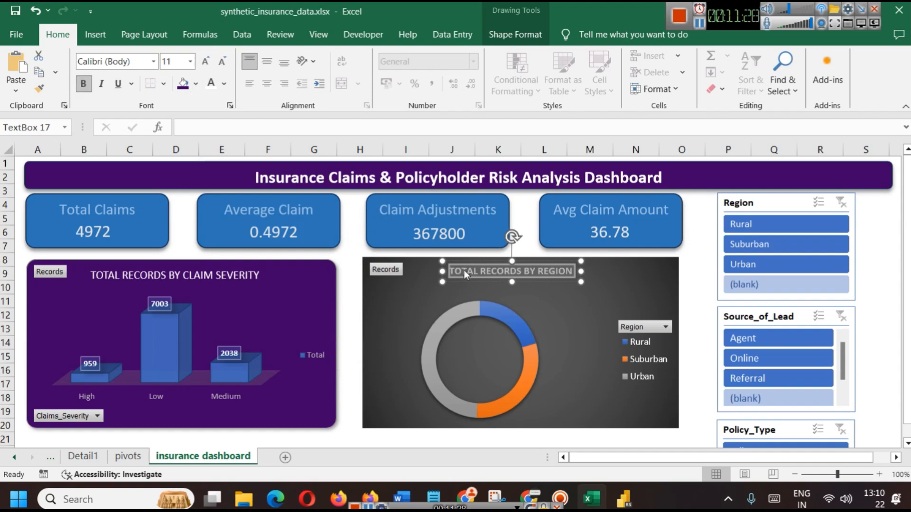
left_click(82, 84)
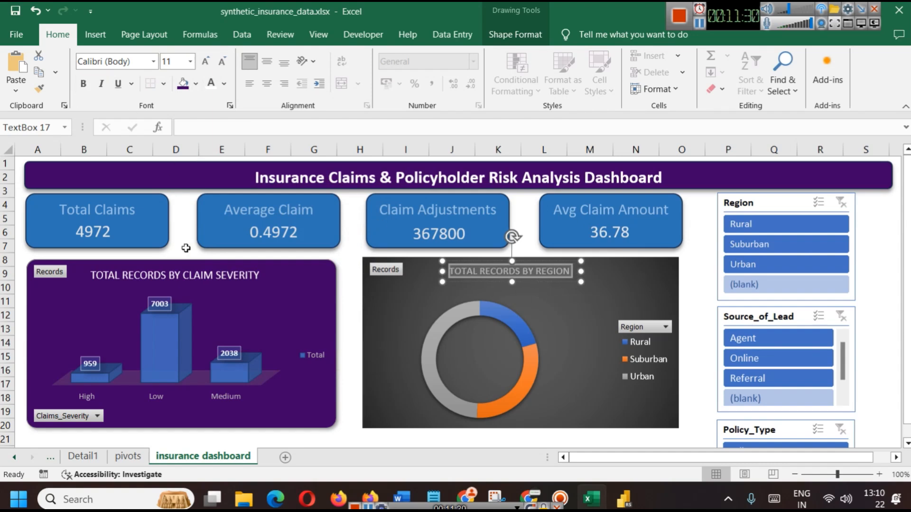
Compare with the severity chart title, then set the doughnut title text to size 12
left_click(185, 277)
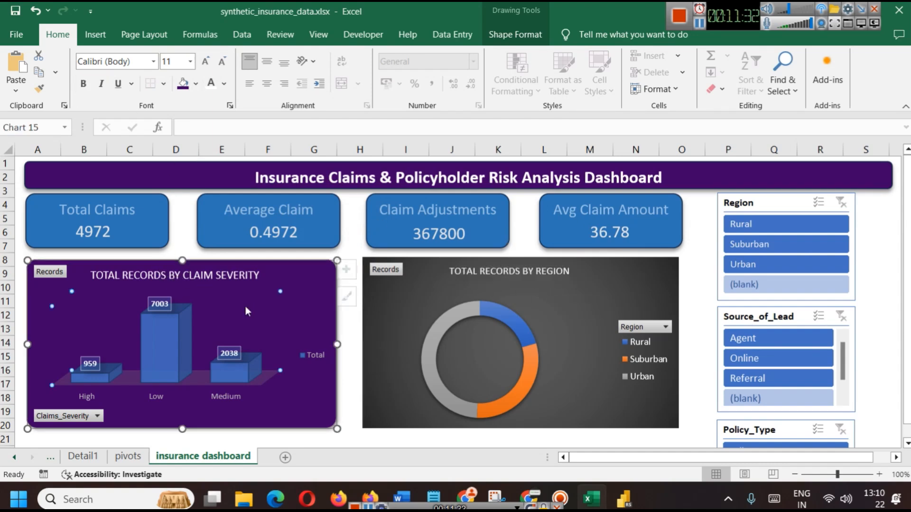
left_click(209, 276)
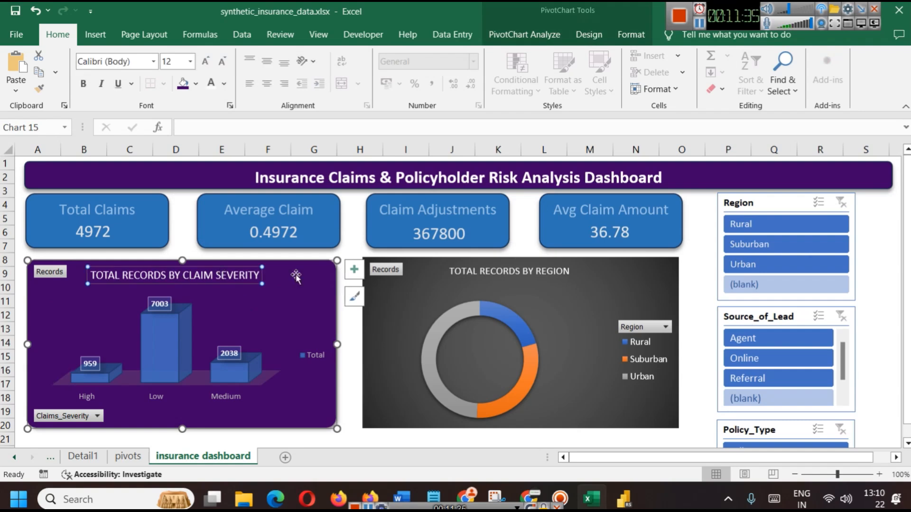
left_click(533, 271)
key("ctrl+a")
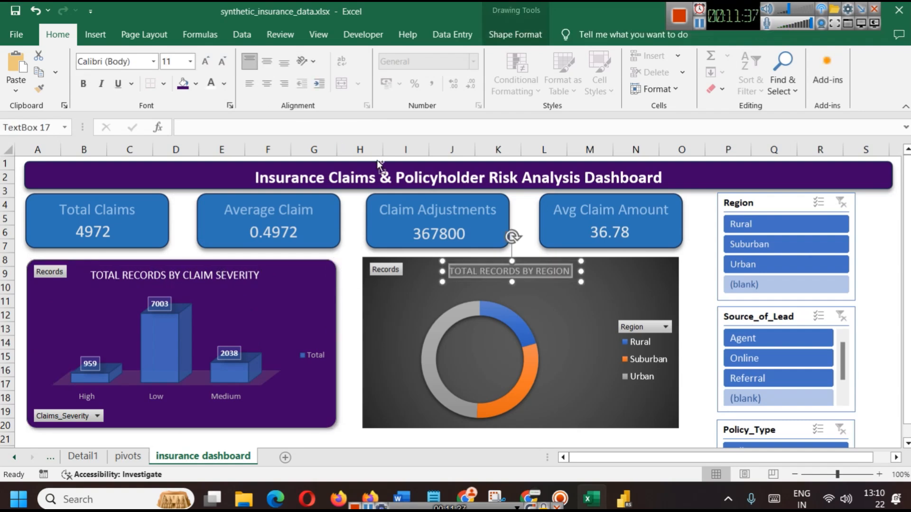
left_click(190, 61)
left_click(173, 161)
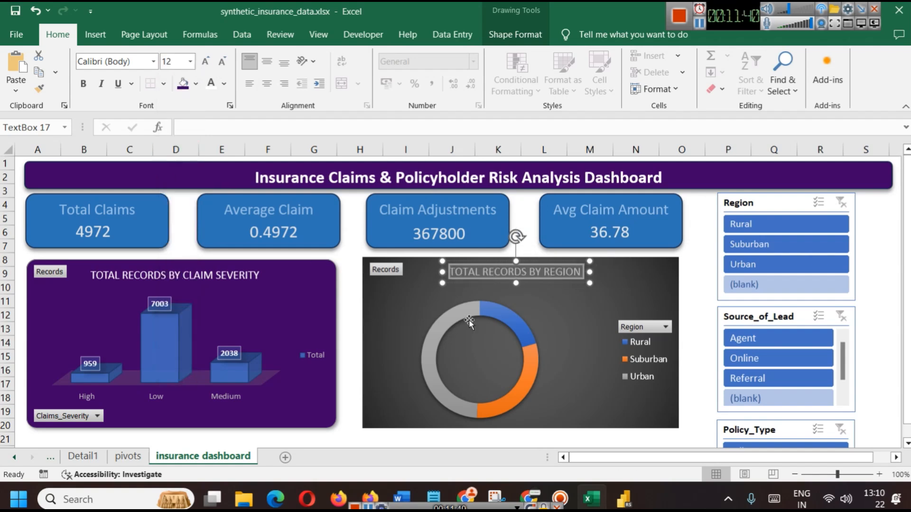
left_click(560, 312)
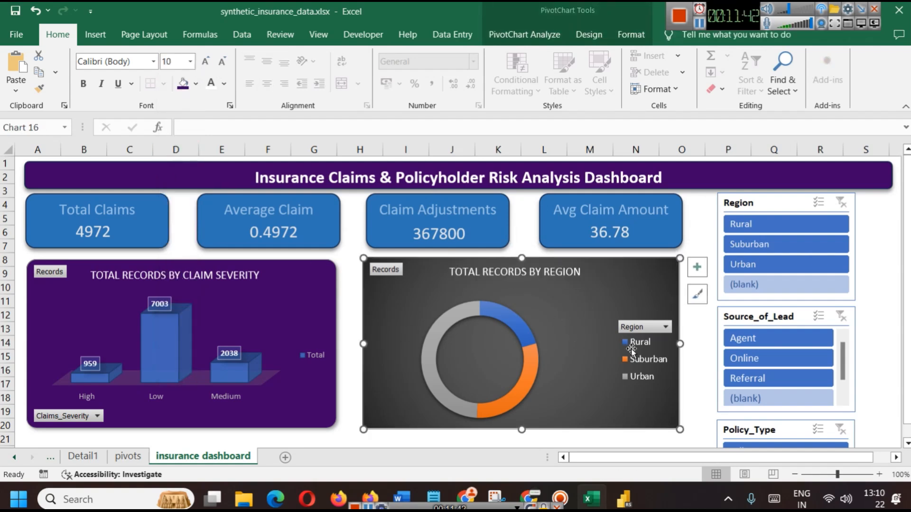
left_click(318, 293)
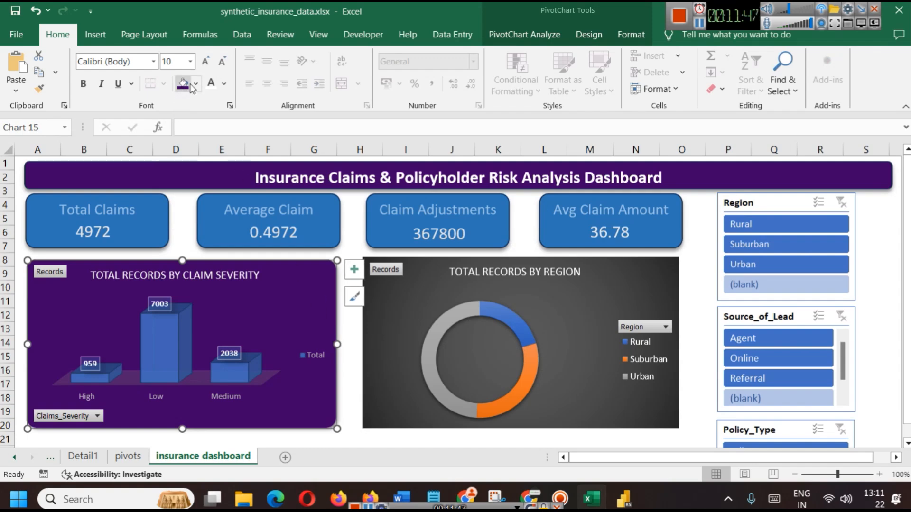
left_click(195, 85)
left_click(205, 466)
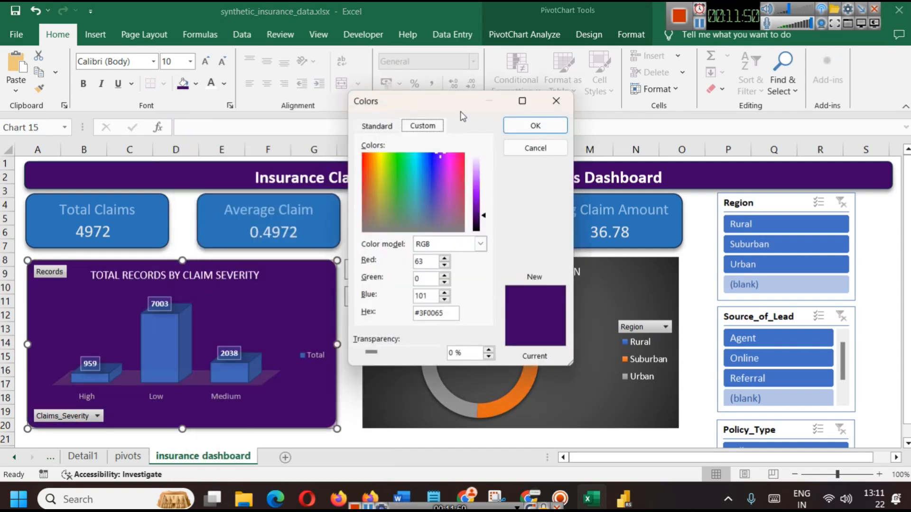
double_click(430, 313)
left_click(556, 101)
left_click(637, 266)
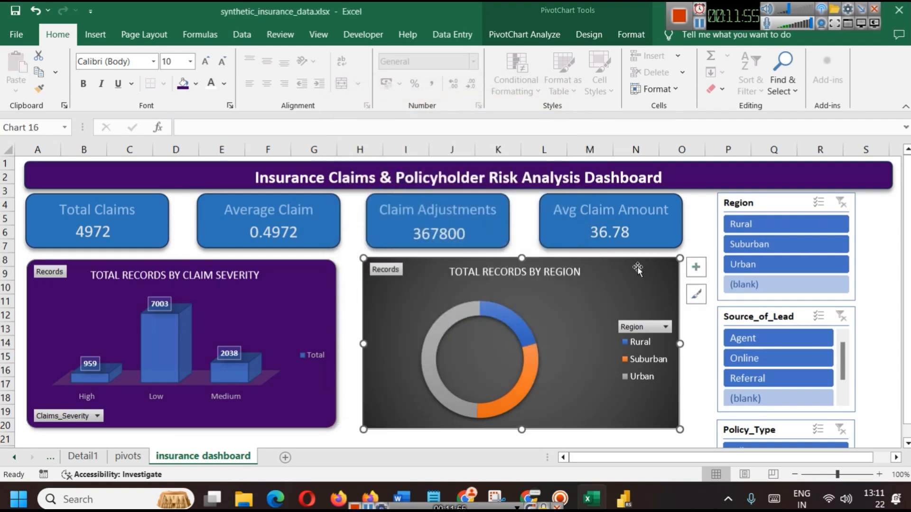
left_click(183, 84)
left_click(704, 239)
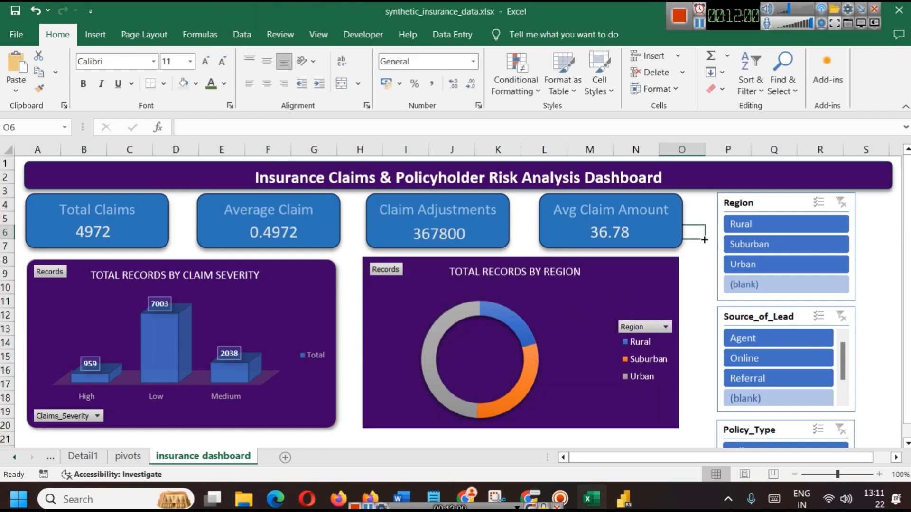
left_click(515, 338)
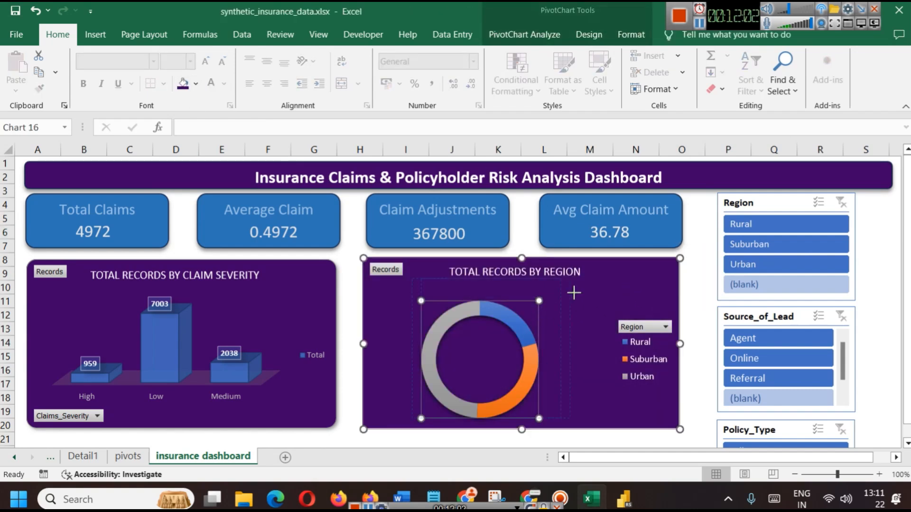
left_click(533, 316)
left_click(478, 337)
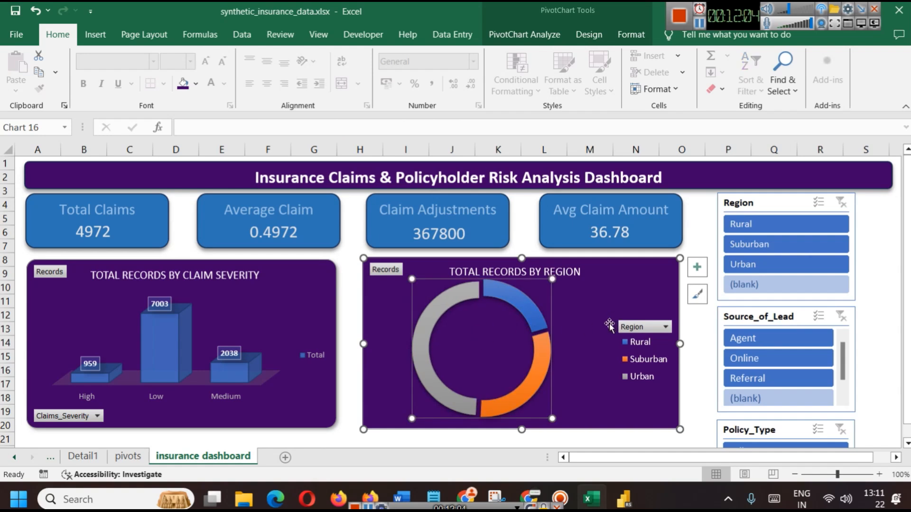
key("ctrl+z")
left_click(587, 308)
left_click(453, 303)
Apply the grey doughnut chart style with percentage data labels and a thicker ring
left_click(398, 308)
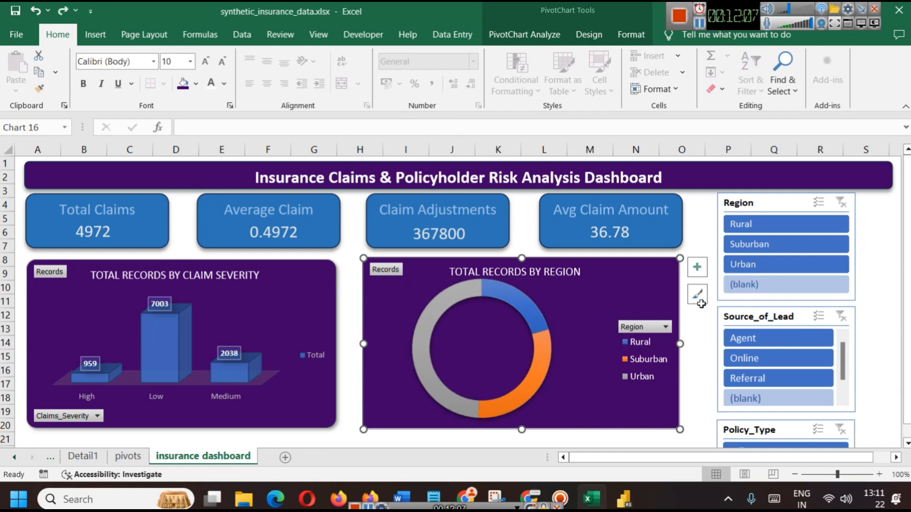
left_click(697, 294)
scroll(790, 375, "down", 3)
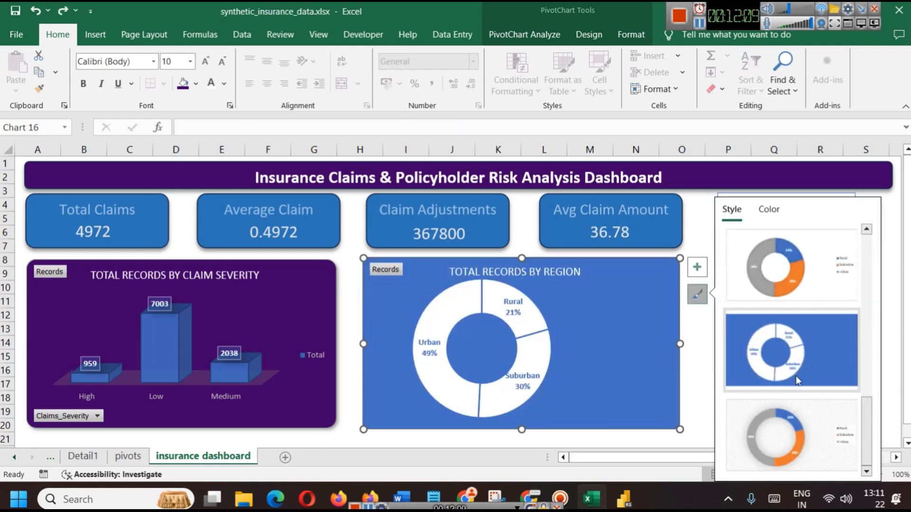
scroll(797, 380, "up", 3)
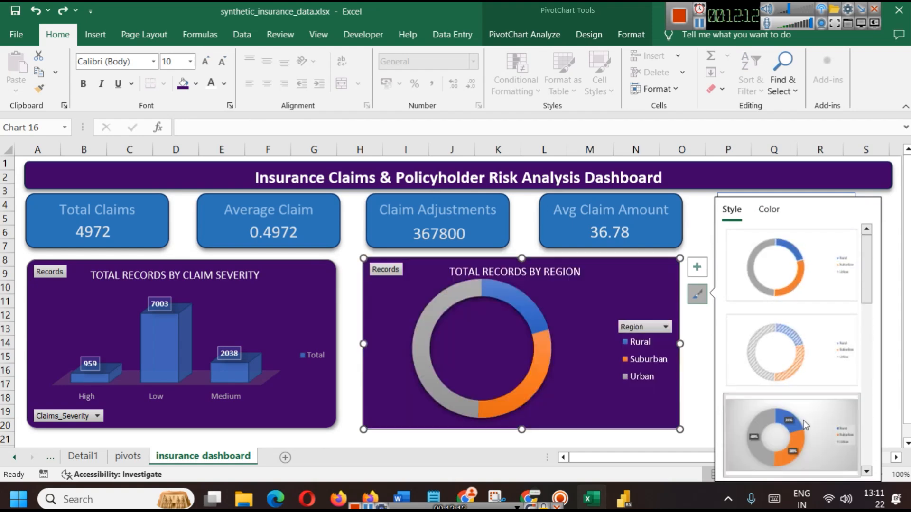
left_click(782, 437)
left_click(581, 441)
Refill the doughnut chart background purple with F4 and deselect the chart
left_click(567, 297)
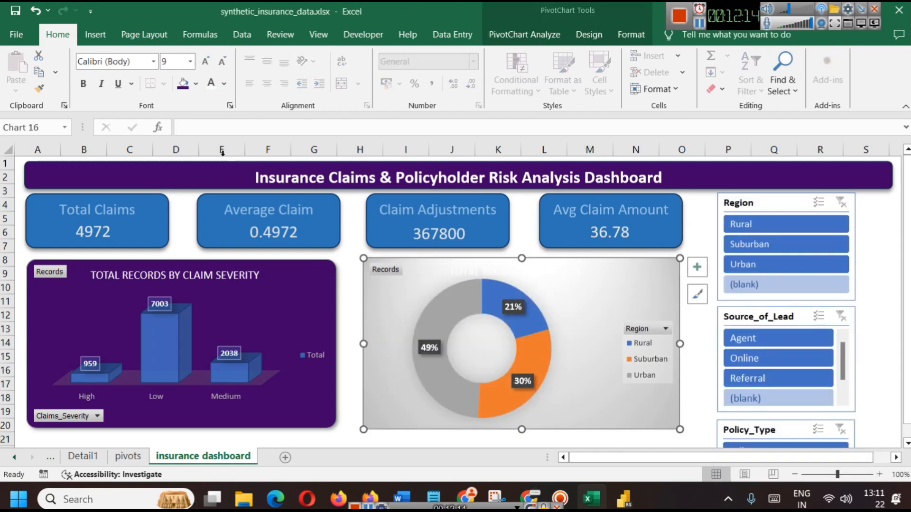
key("F4")
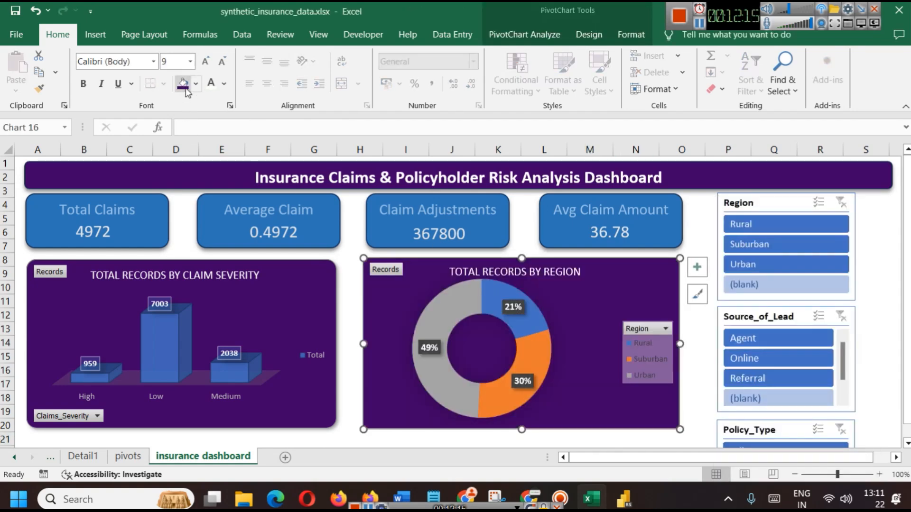
left_click(655, 329)
left_click(655, 329)
left_click(692, 230)
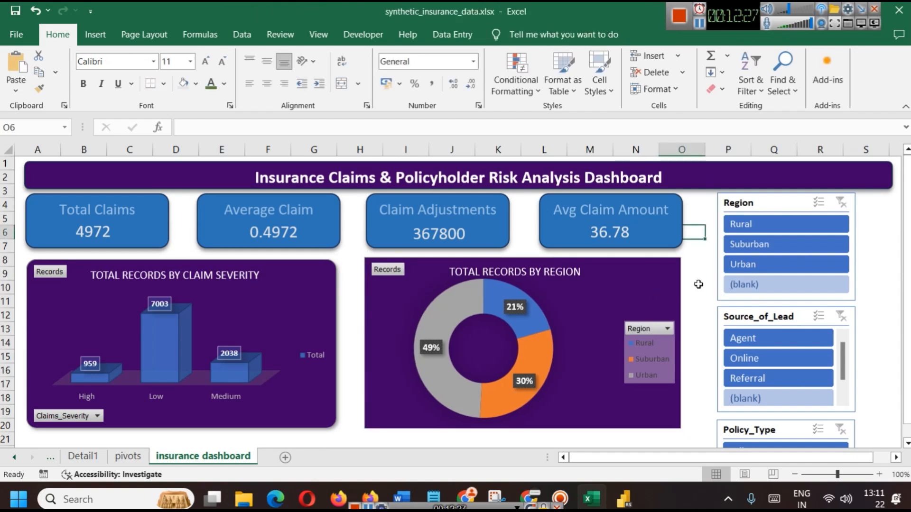
scroll(671, 322, "down", 3)
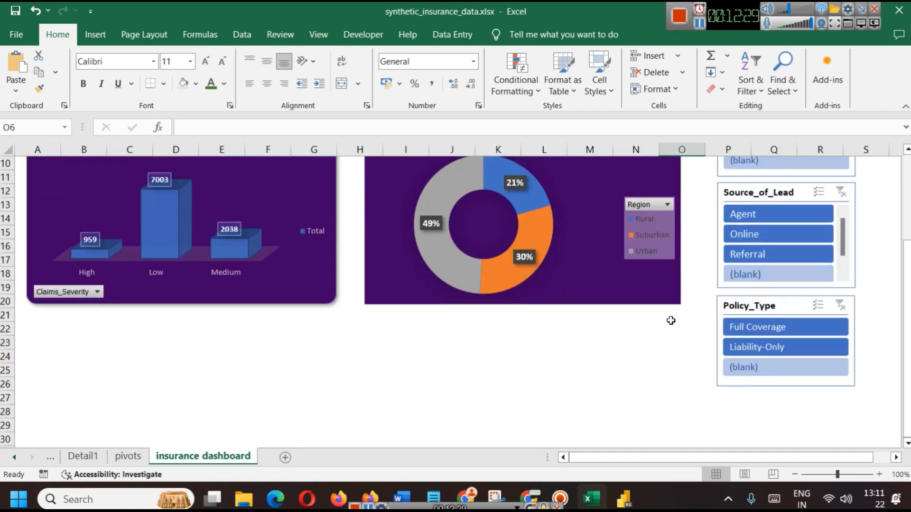
left_click(623, 498)
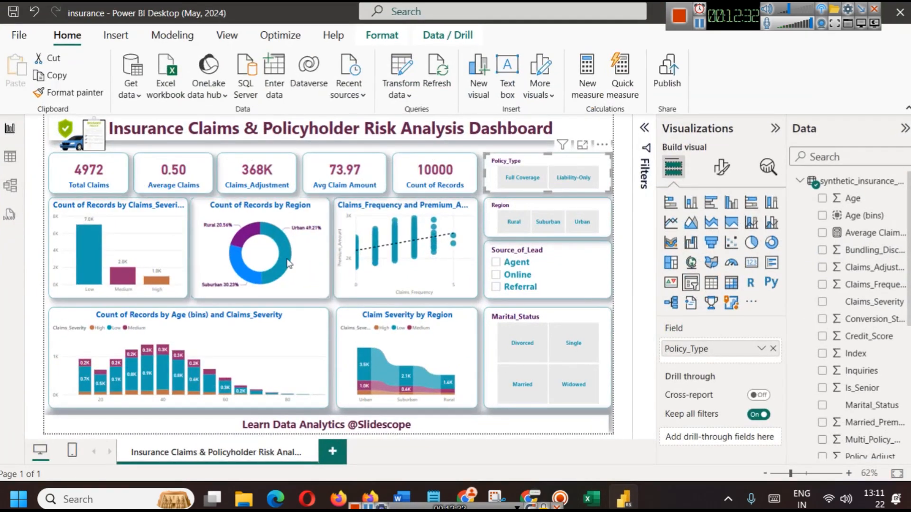
mouse_move(284, 264)
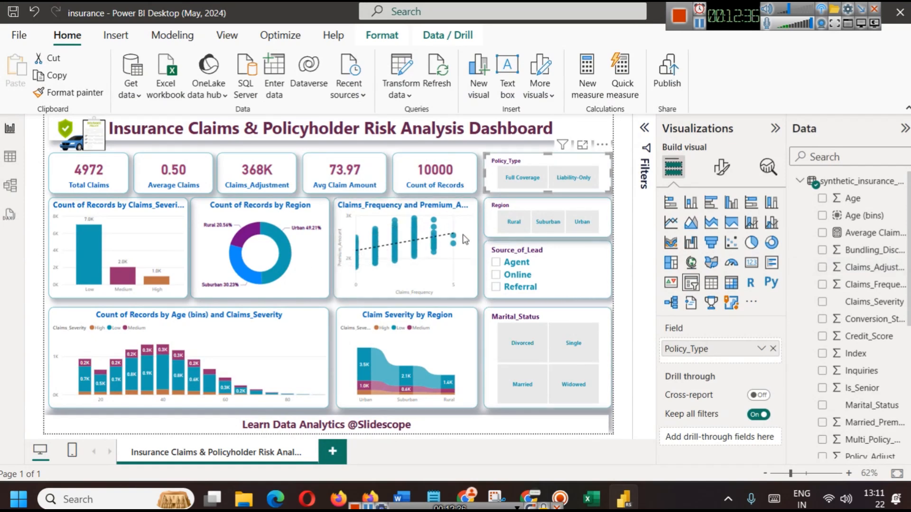
left_click(451, 269)
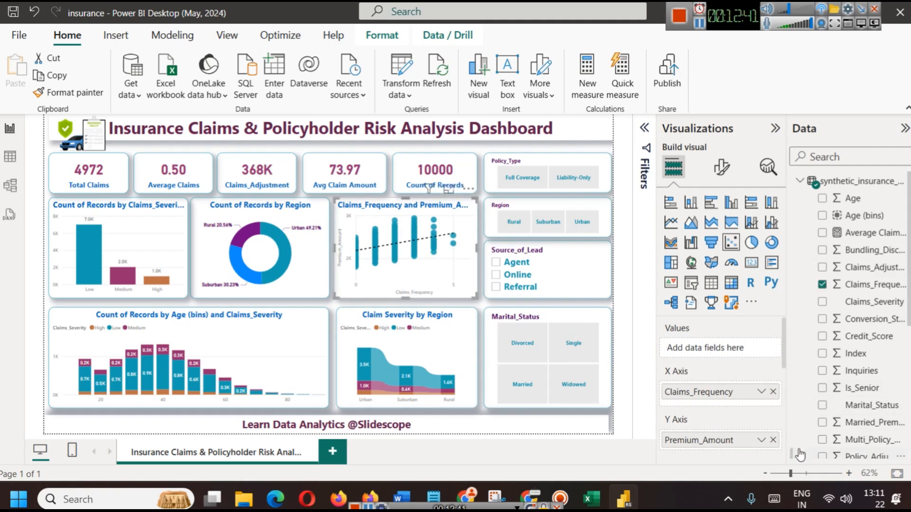
scroll(743, 402, "down", 2)
scroll(736, 411, "up", 2)
key("alt+Tab")
scroll(545, 356, "up", 3)
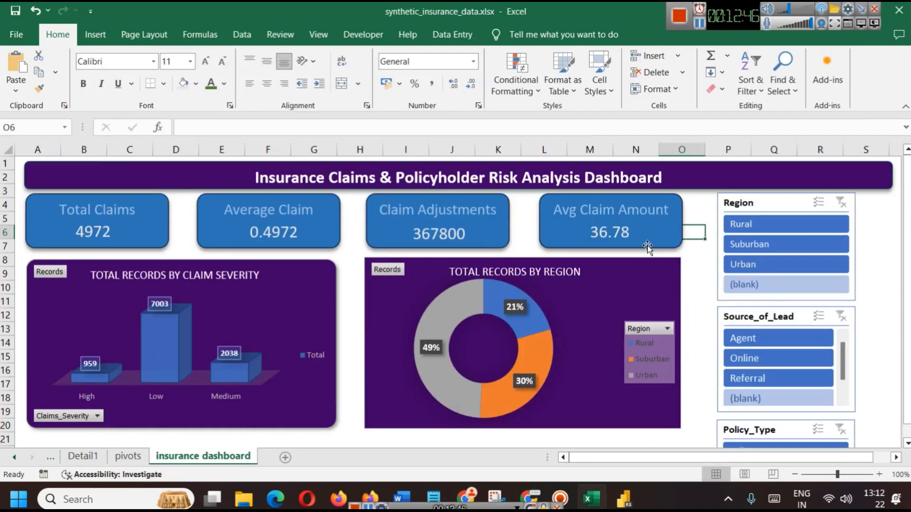
Delete the doughnut chart from the pivots sheet
left_click(690, 257)
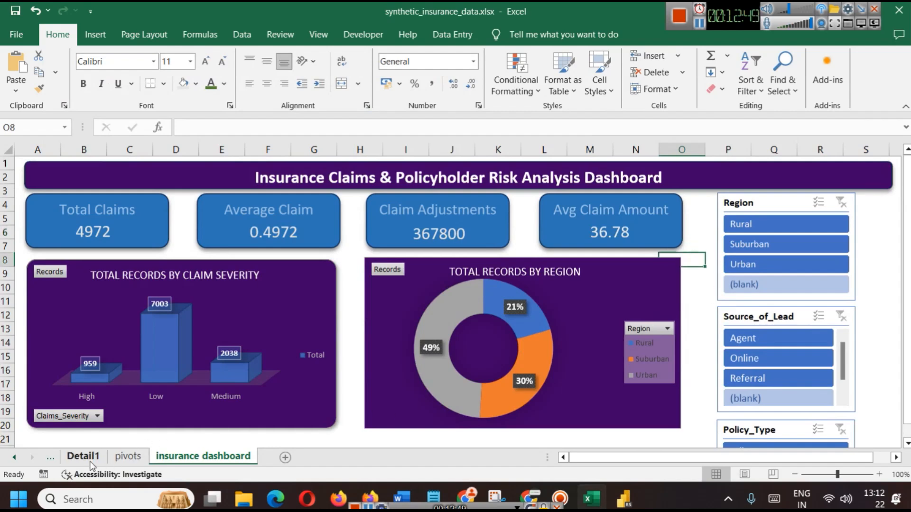
left_click(128, 456)
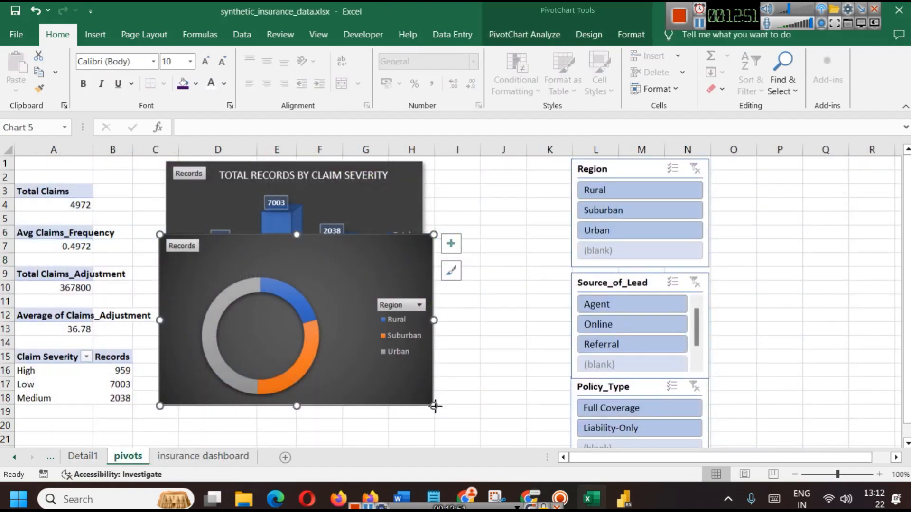
left_click_drag(435, 406, 391, 368)
key("Delete")
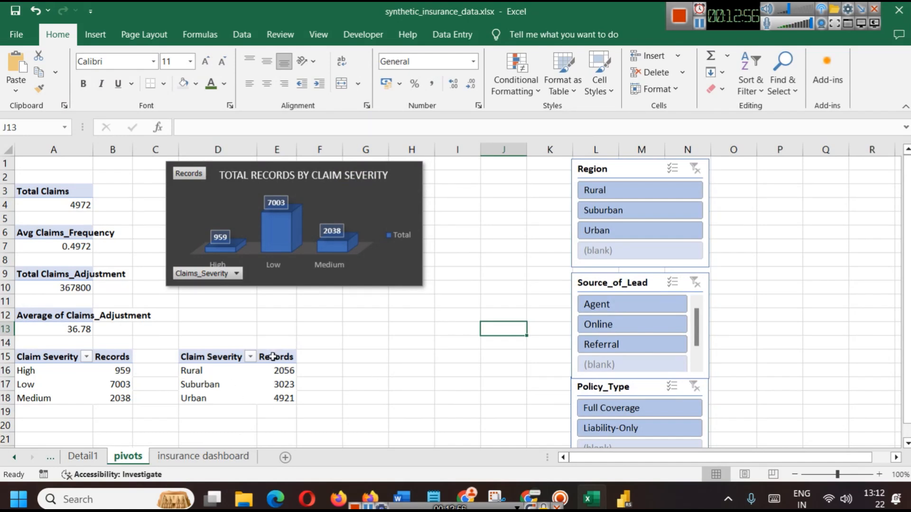
Copy the region pivot D15:E18 and paste it at A21
left_click(201, 361)
left_click(274, 395)
left_click_drag(274, 394, 220, 363)
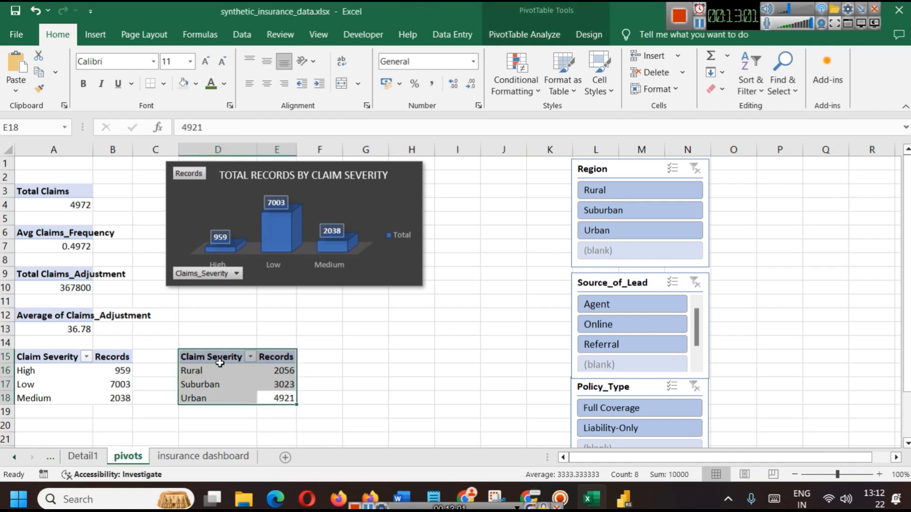
key("ctrl+c")
scroll(190, 370, "down", 2)
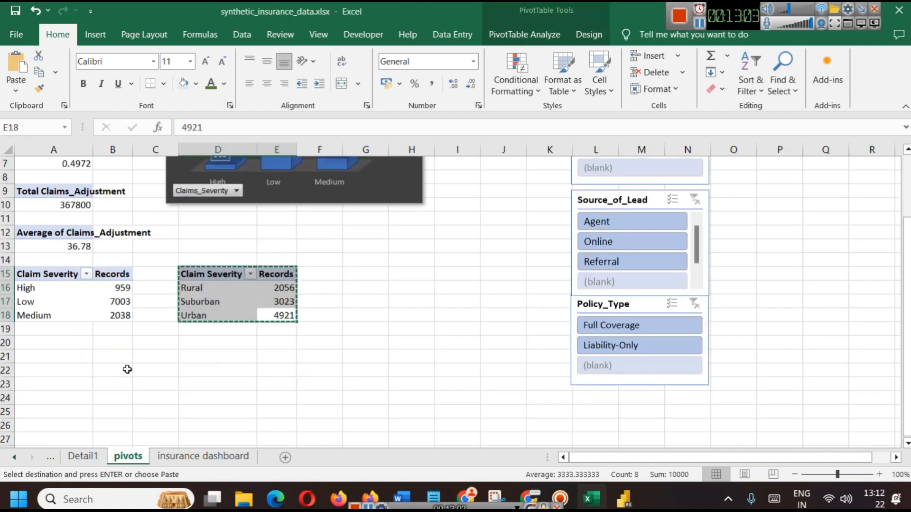
left_click(57, 356)
key("ctrl+v")
Select the pasted pivot A21:B24 and show the PivotTable field list
left_click(155, 384)
left_click_drag(97, 393, 95, 356)
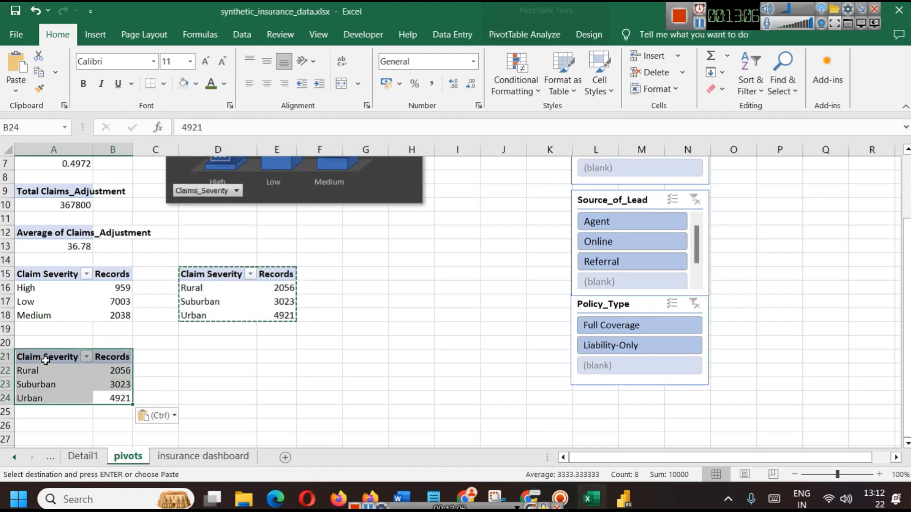
left_click(536, 29)
left_click(833, 54)
Put Claims_Frequency in the copied pivot's rows and remove Region and Index
scroll(732, 313, "down", 2)
scroll(732, 313, "up", 2)
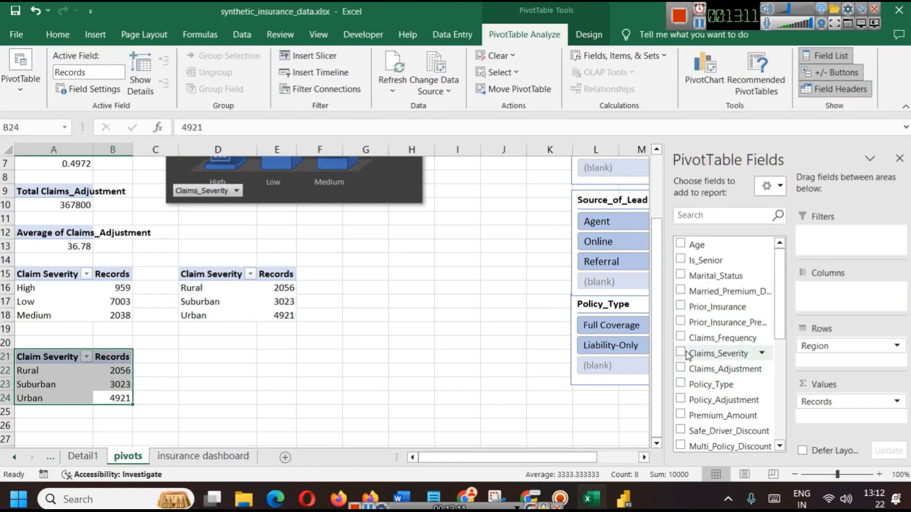
left_click(681, 337)
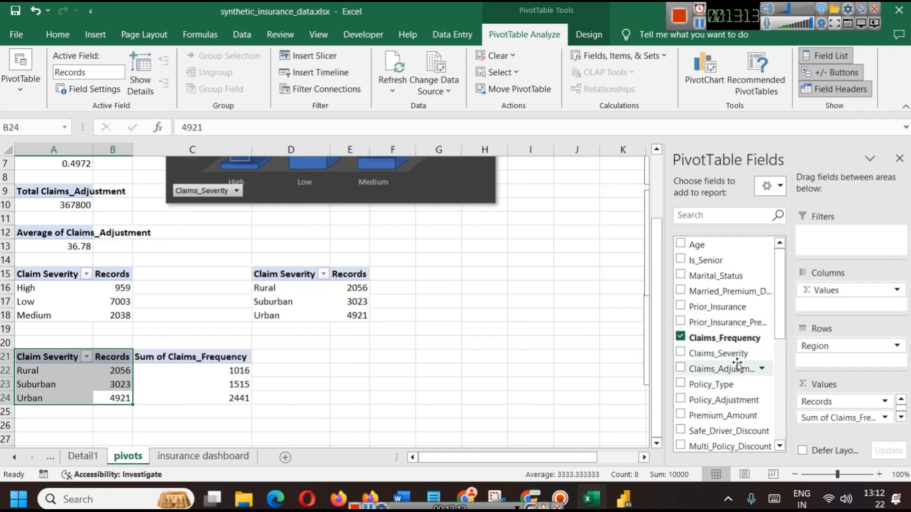
scroll(745, 370, "down", 5)
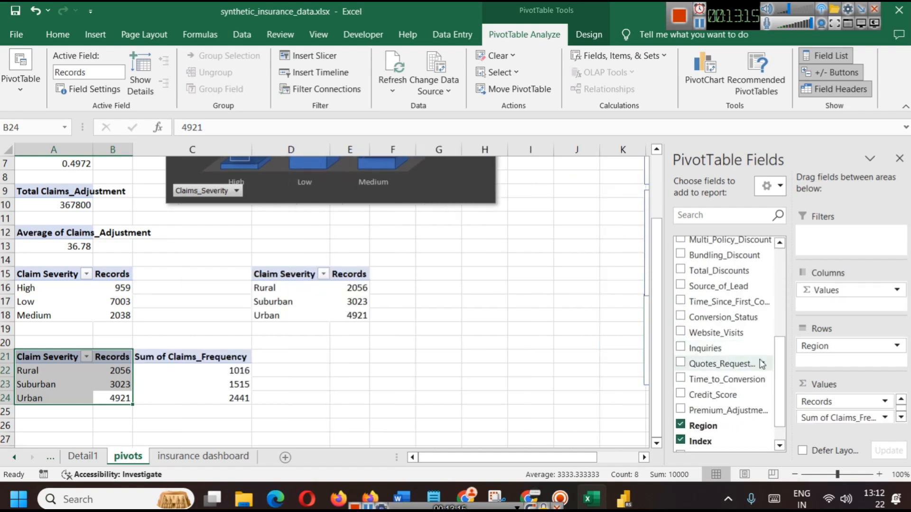
left_click(680, 425)
left_click(680, 441)
scroll(710, 378, "down", 2)
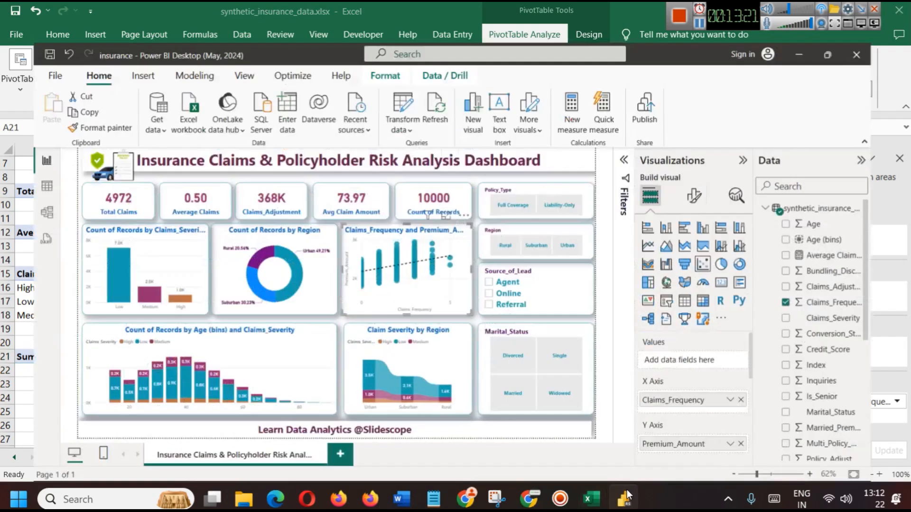
Check Power BI's fields, then search 'pre' and add Premium_Amount as summed values
left_click(623, 498)
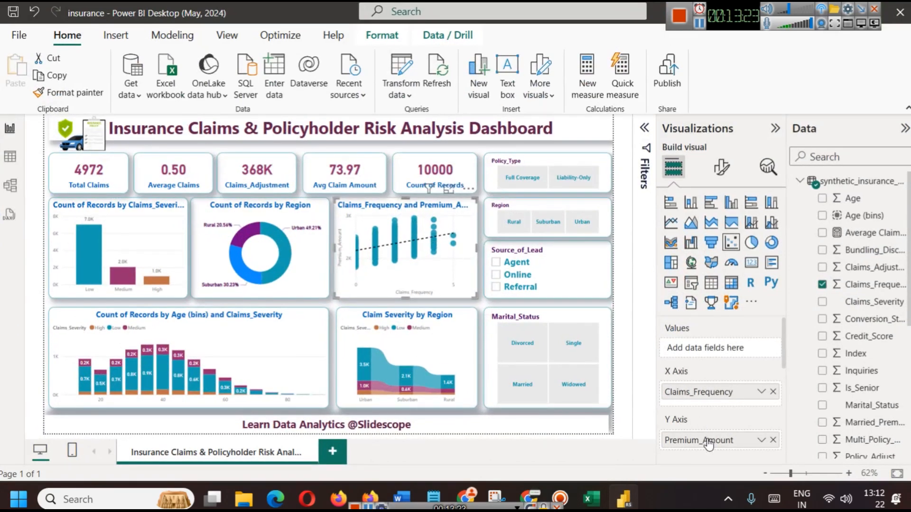
scroll(867, 318, "down", 4)
left_click(866, 313)
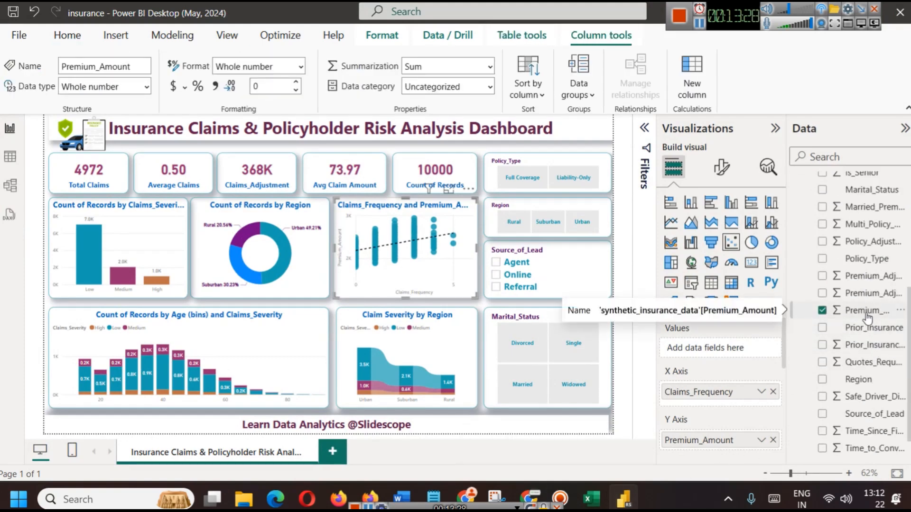
left_click(599, 502)
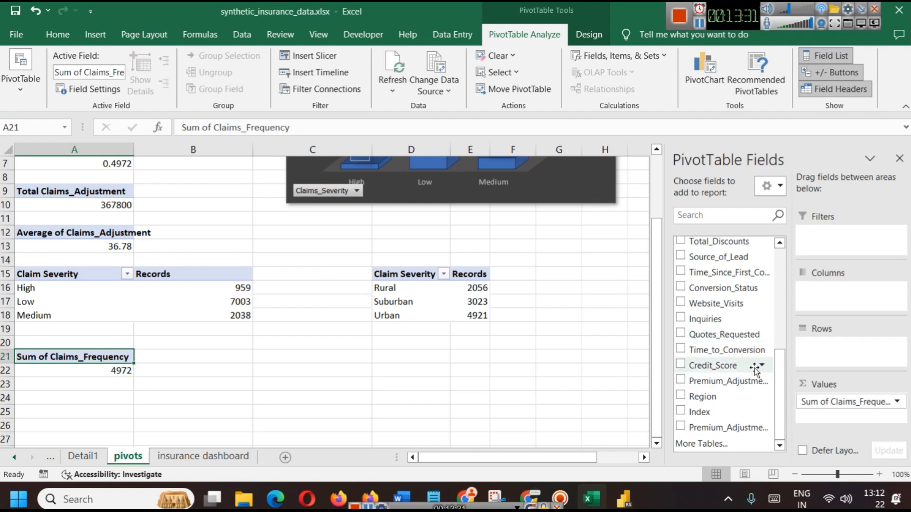
left_click(709, 219)
type("pre")
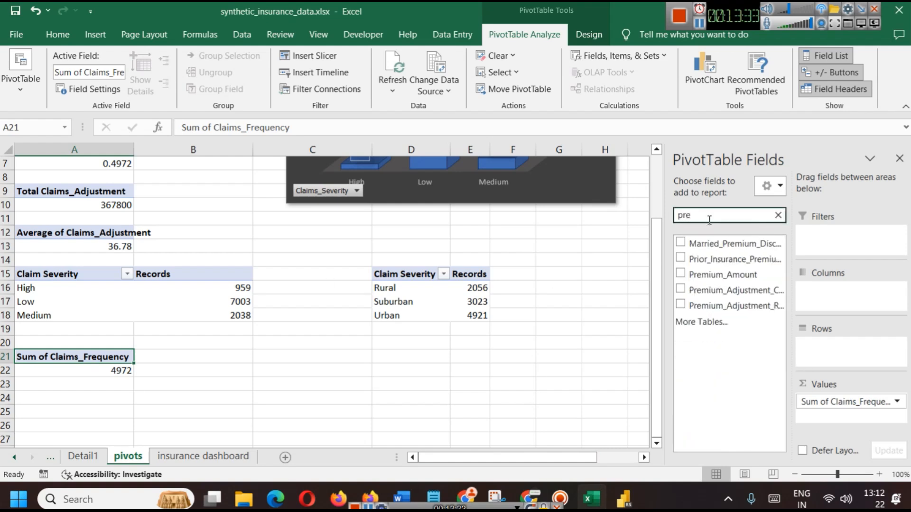
left_click(680, 275)
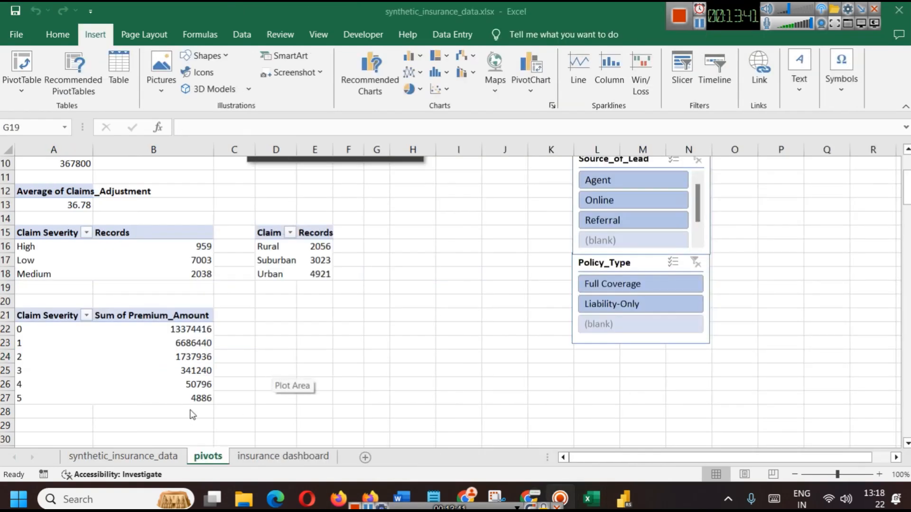
left_click_drag(190, 398, 28, 324)
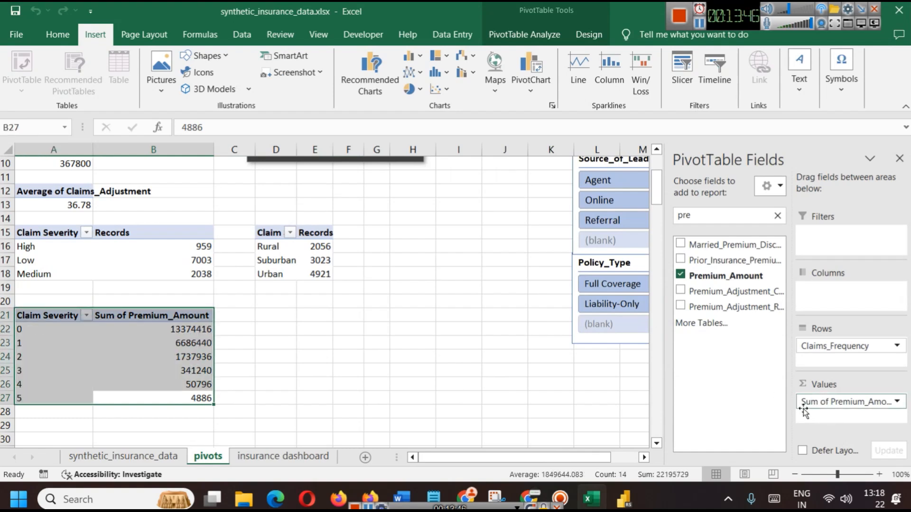
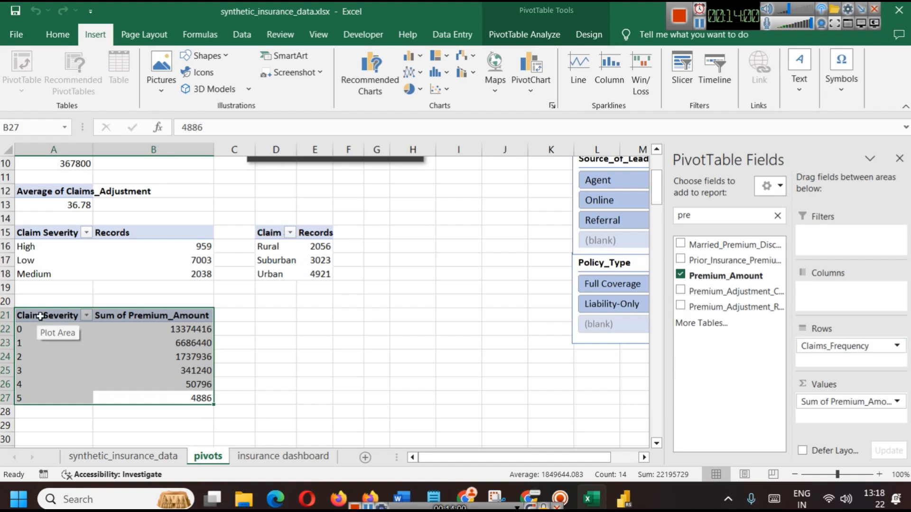
Rename the A21 pivot header to Claim Frequency
left_click(49, 321)
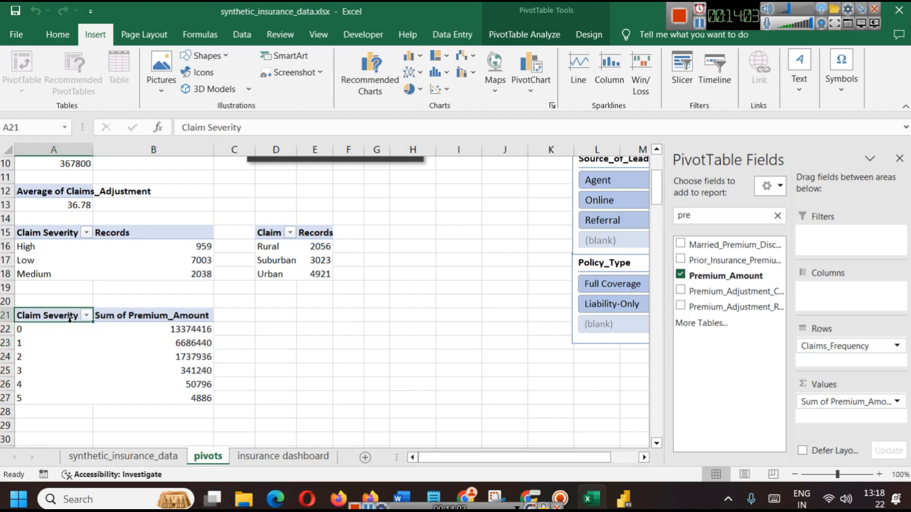
double_click(49, 319)
type("Frequen")
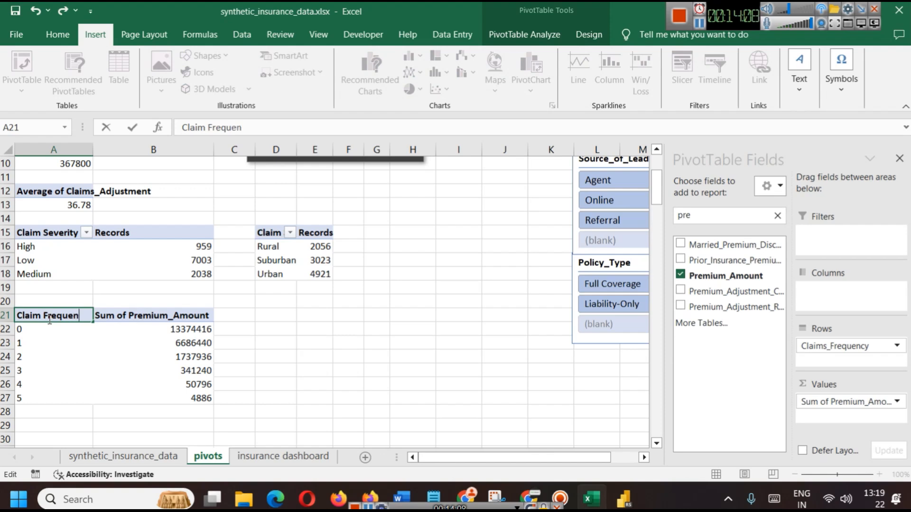
type("cy")
key("Return")
Insert a 3-D Clustered Bar chart from A21:B27 and shrink it beside the table
left_click(187, 393)
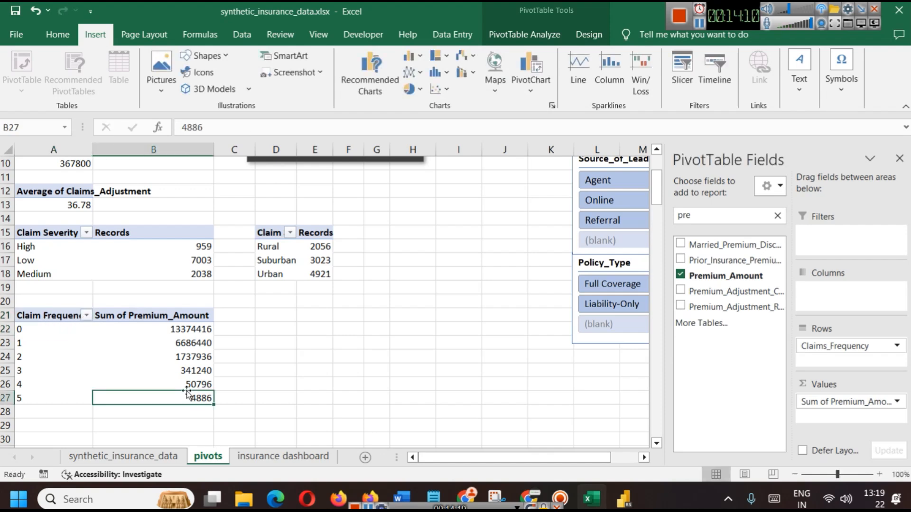
left_click_drag(159, 399, 46, 321)
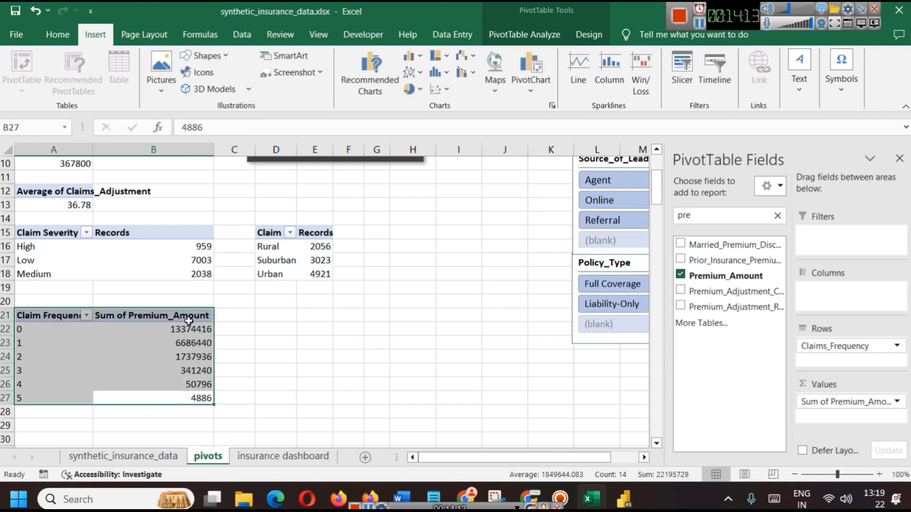
left_click(413, 56)
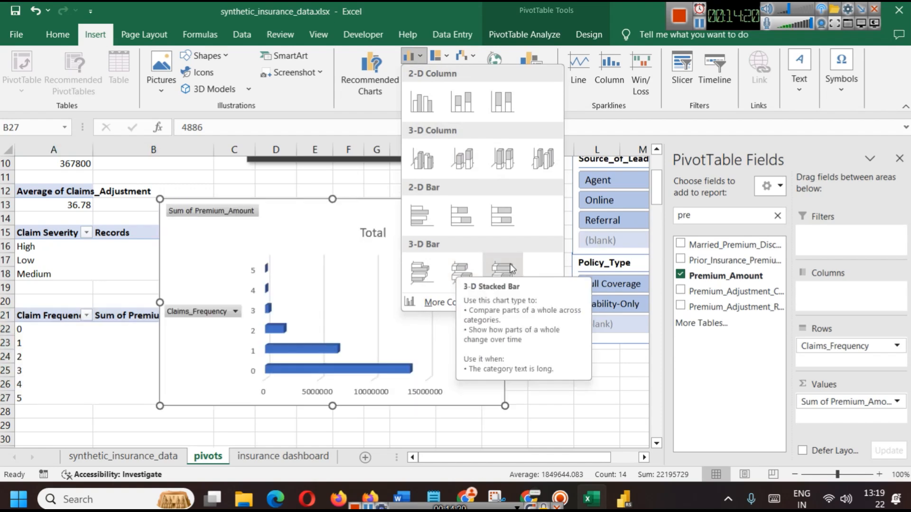
left_click(430, 277)
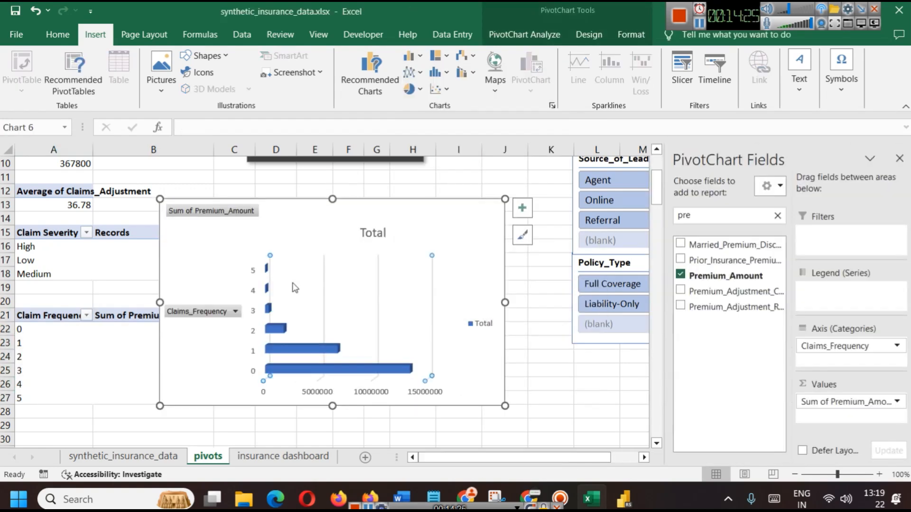
left_click_drag(160, 406, 262, 327)
Apply the dark chart style and move the Total title up and left
left_click(348, 357)
left_click(455, 223)
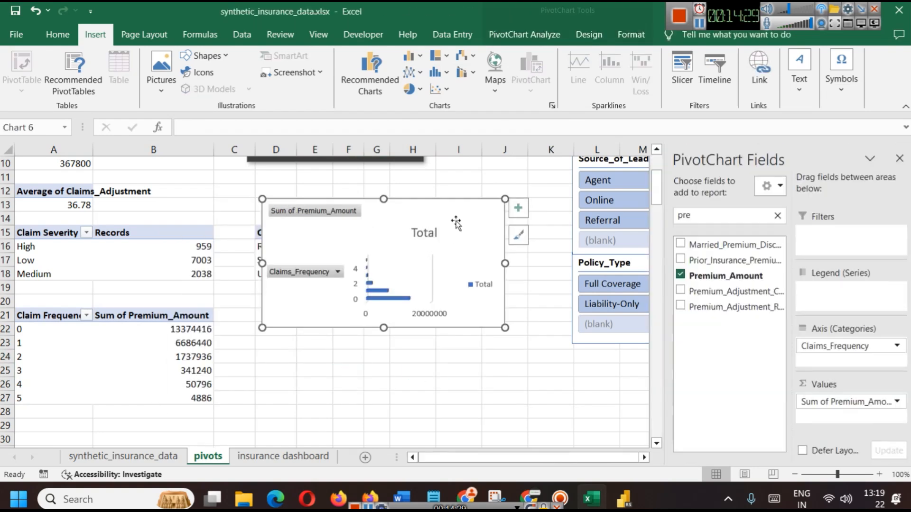
left_click(518, 234)
left_click(625, 286)
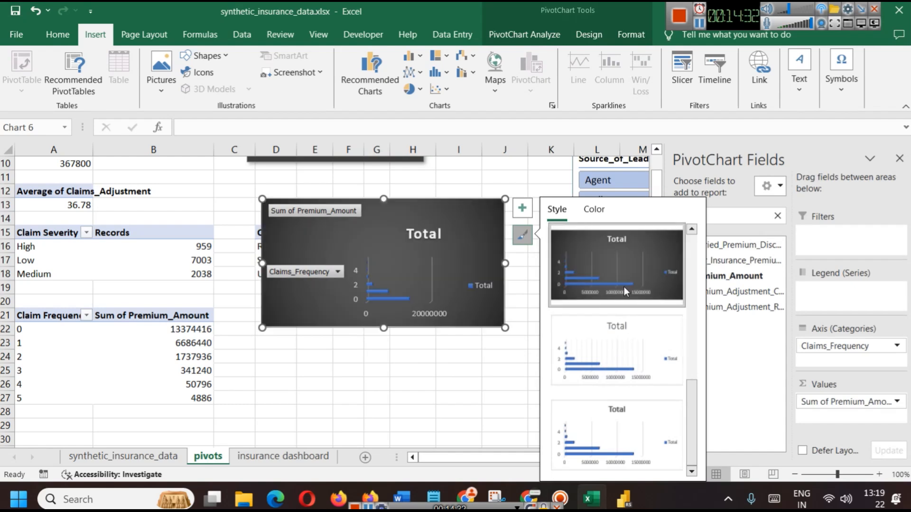
left_click(413, 397)
left_click(435, 226)
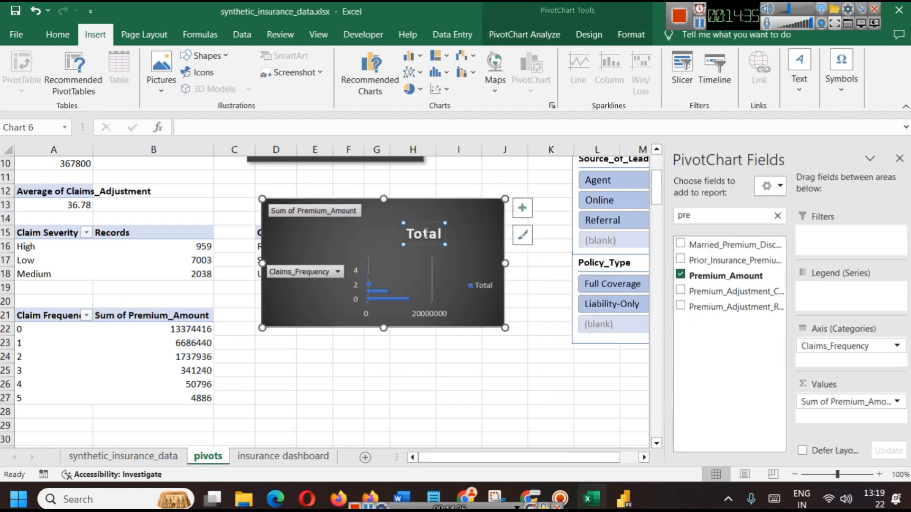
left_click_drag(425, 223, 391, 203)
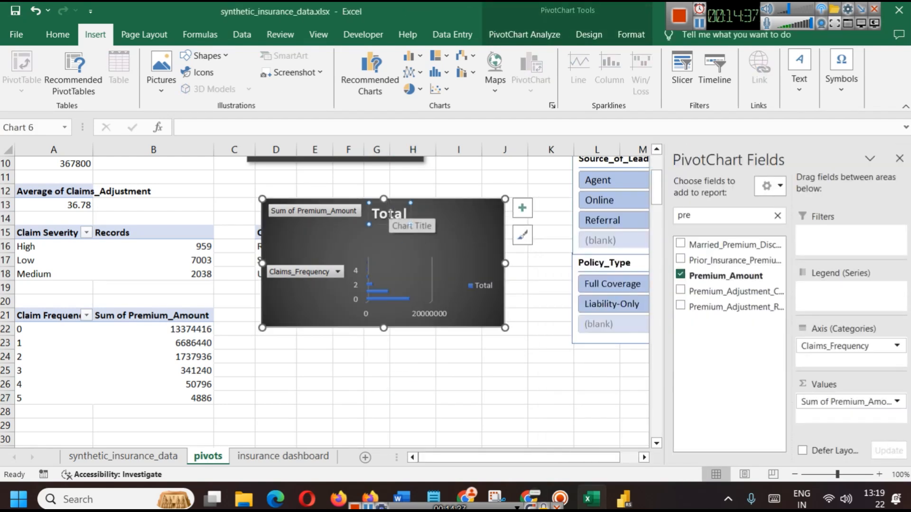
Retitle the chart 'Premium Amount by Claim Frequency'
double_click(389, 215)
type("Premium Amount by Clain")
key("BackSpace")
type("m Frequency")
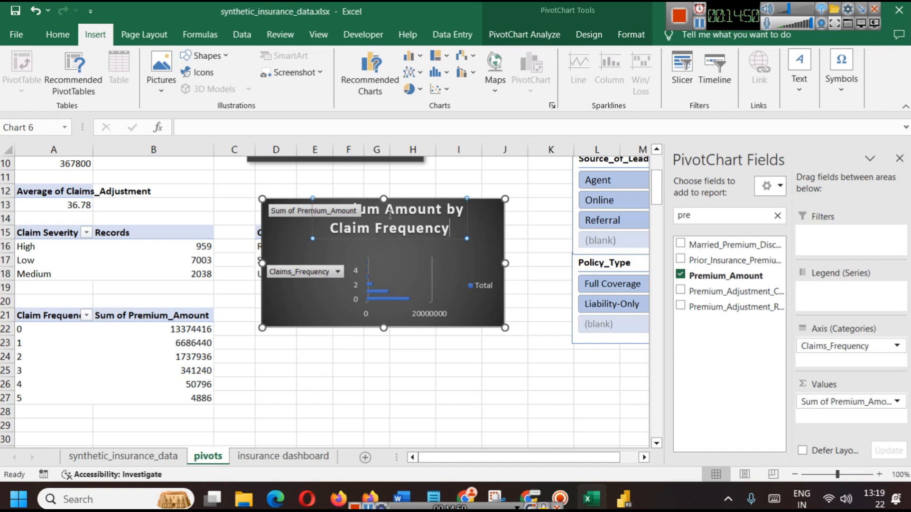
key("ctrl+a")
key("Escape")
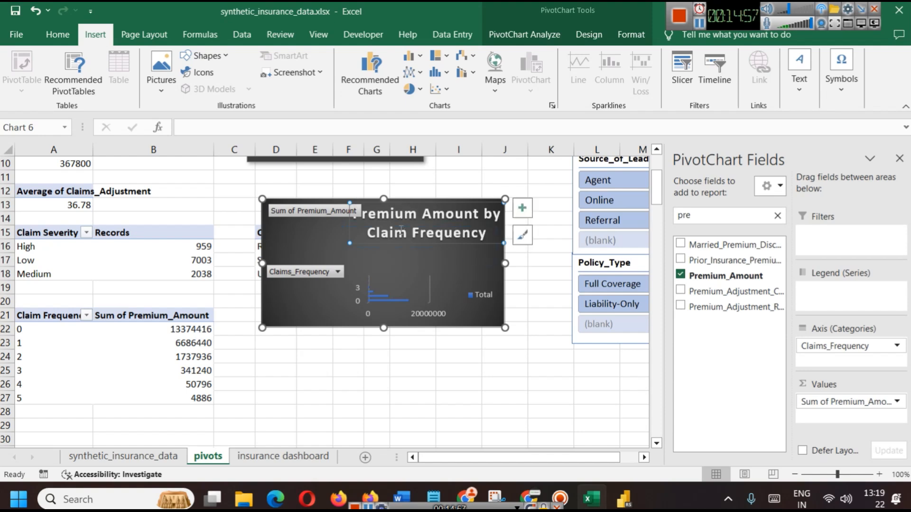
Reduce the title's font size and move it to the chart's top
left_click_drag(349, 223, 343, 246)
double_click(362, 256)
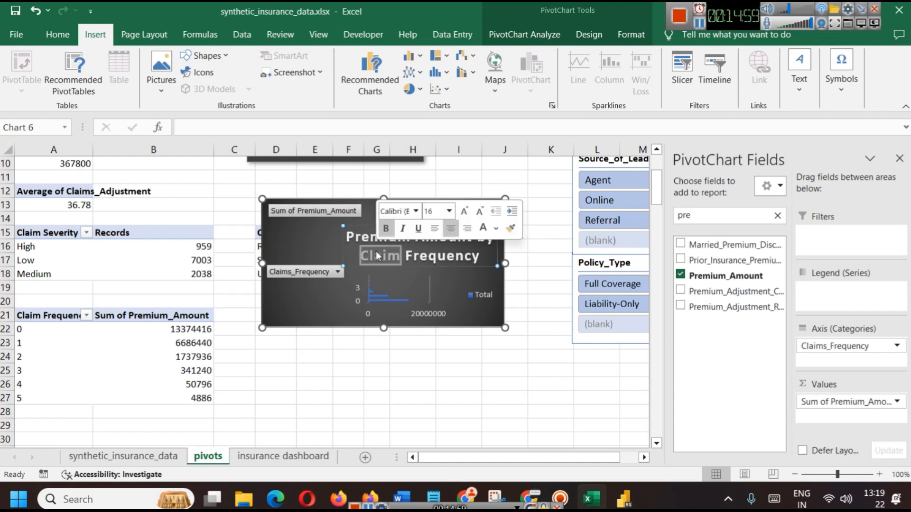
left_click(560, 285)
left_click(439, 242)
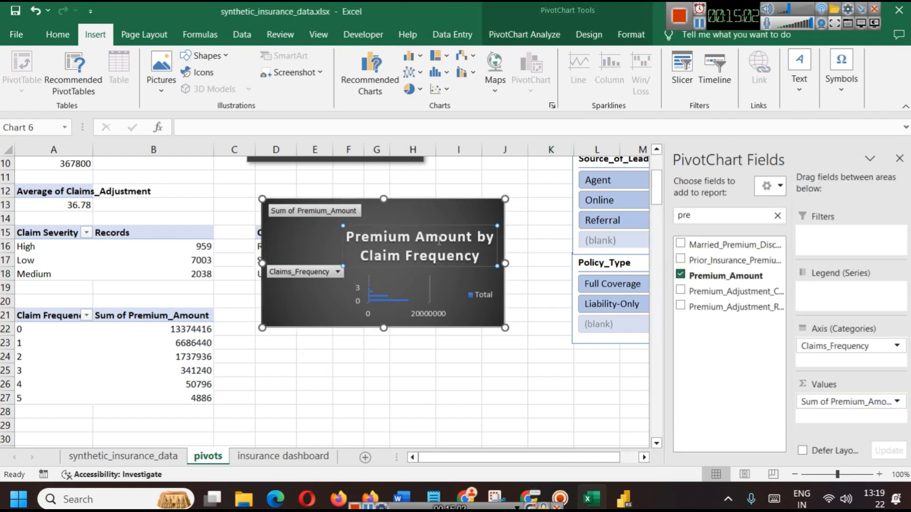
triple_click(440, 241)
key("ctrl+shift+comma")
key("ctrl+shift+comma")
key("ctrl+shift+comma")
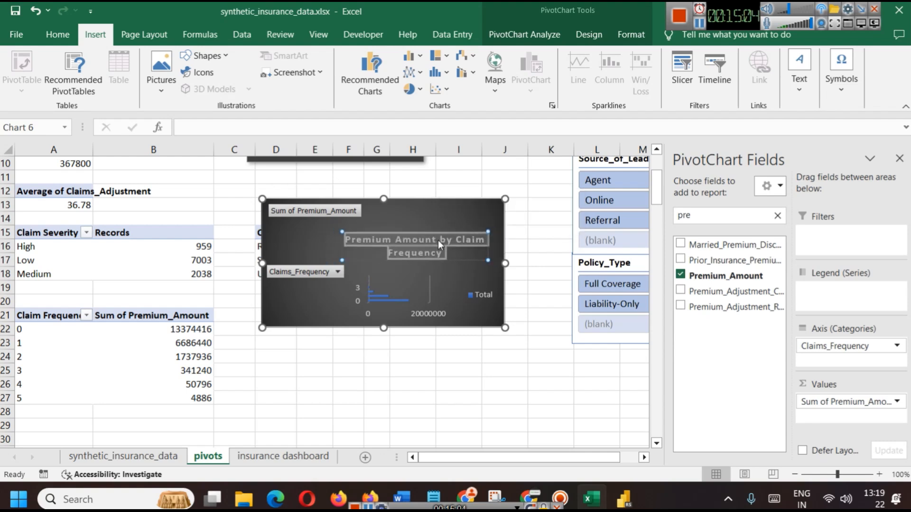
key("Escape")
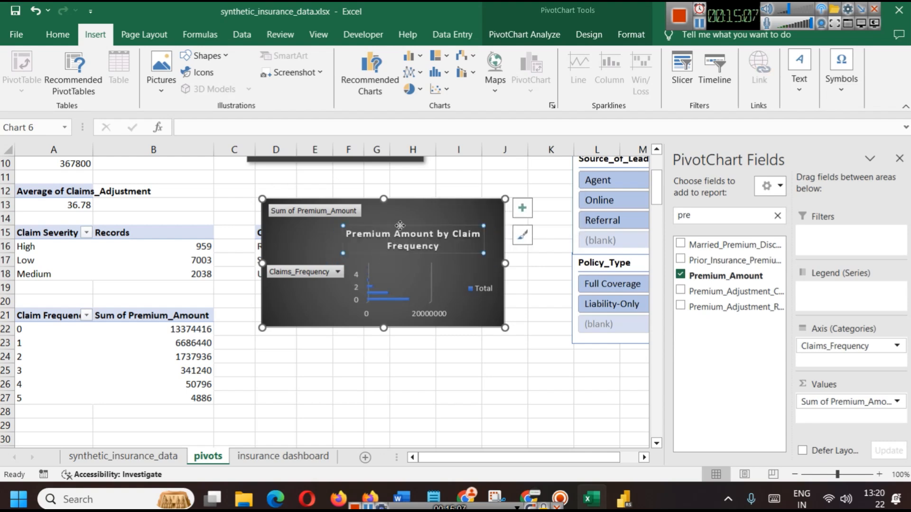
left_click_drag(406, 226, 423, 208)
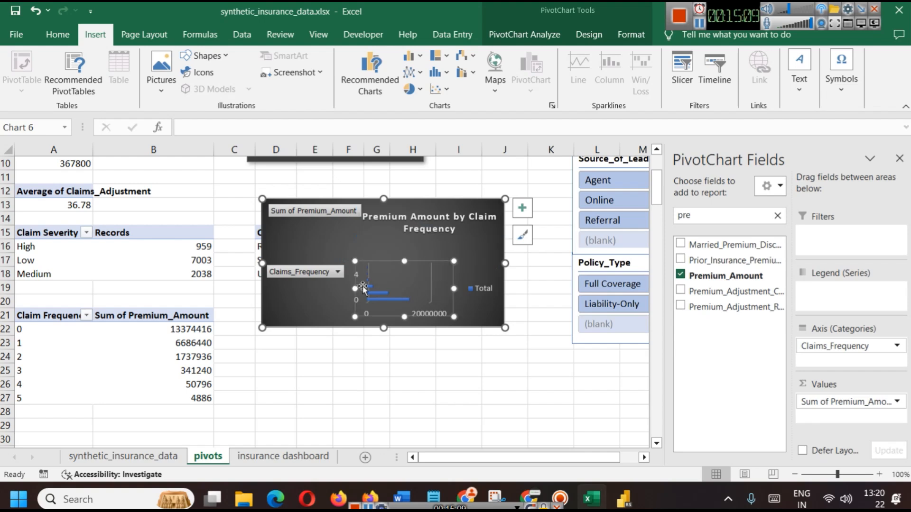
Enlarge the plot area leftward and upward so the bars fill it
left_click(321, 274)
left_click(375, 272)
left_click(396, 272)
left_click(383, 244)
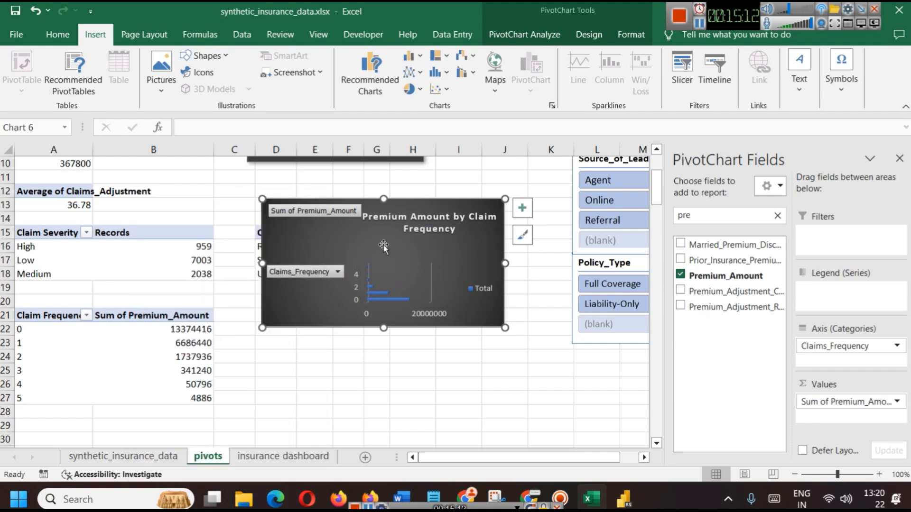
left_click(411, 272)
left_click_drag(409, 261, 402, 244)
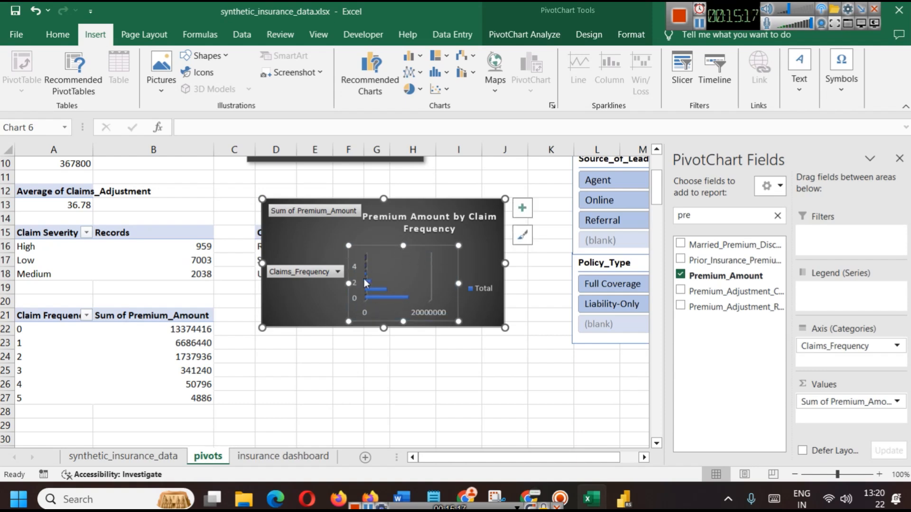
left_click_drag(347, 283, 311, 284)
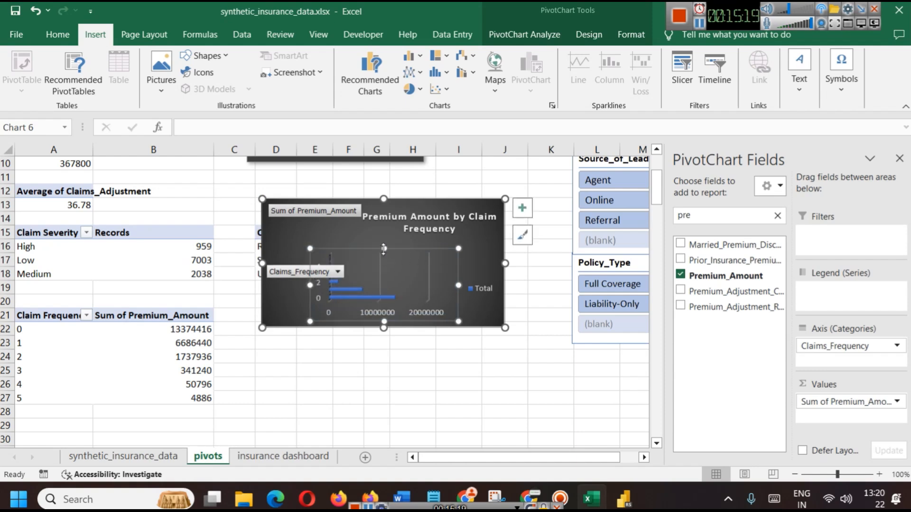
left_click_drag(383, 248, 380, 236)
Delete the Total legend and widen the plot area to the right
left_click(478, 286)
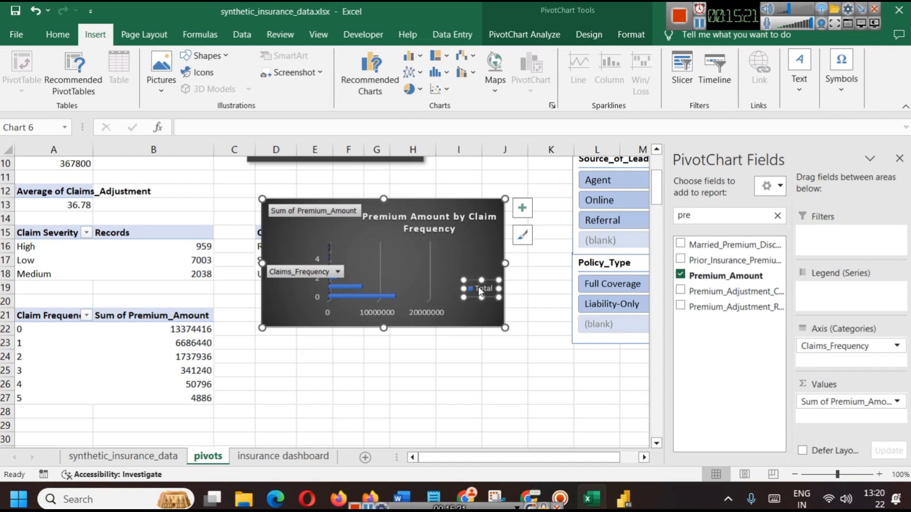
key("Delete")
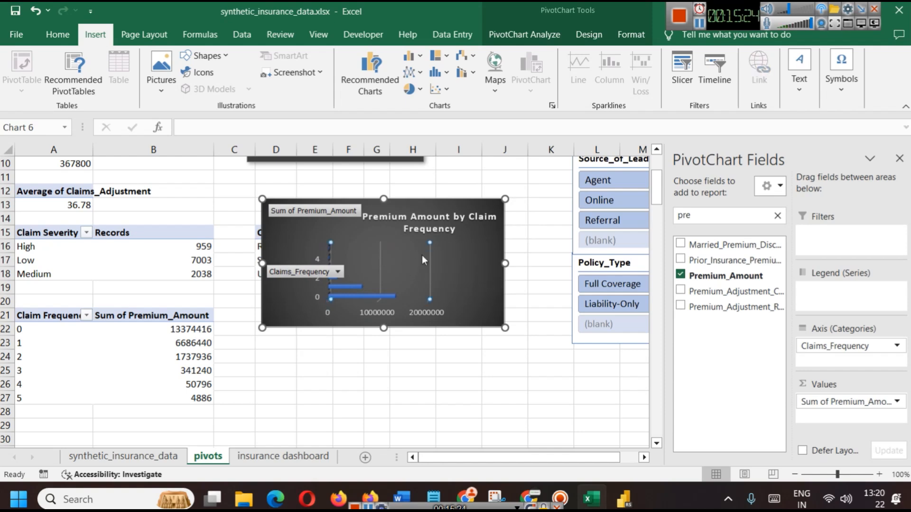
left_click(447, 304)
left_click_drag(460, 279, 497, 279)
Undo the accidental removal of the Claims_Frequency field from the chart
left_click(306, 271)
key("Escape")
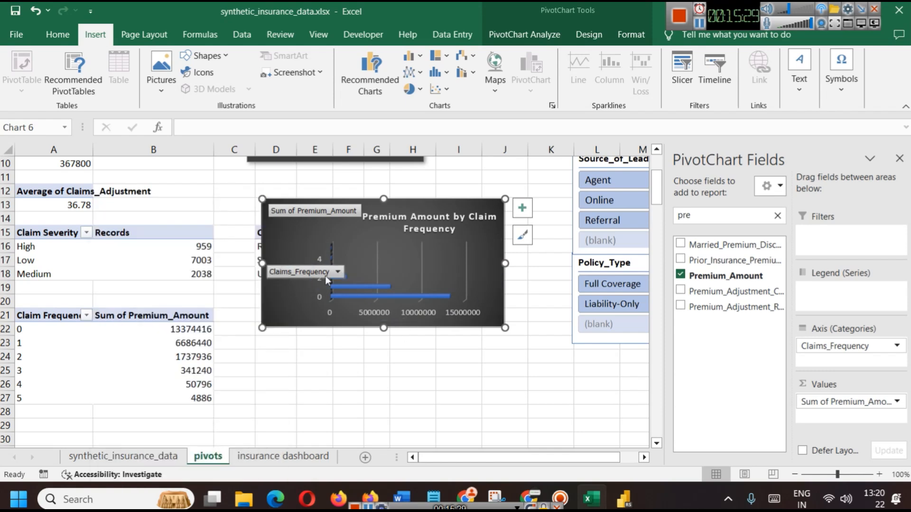
right_click(304, 273)
left_click(339, 450)
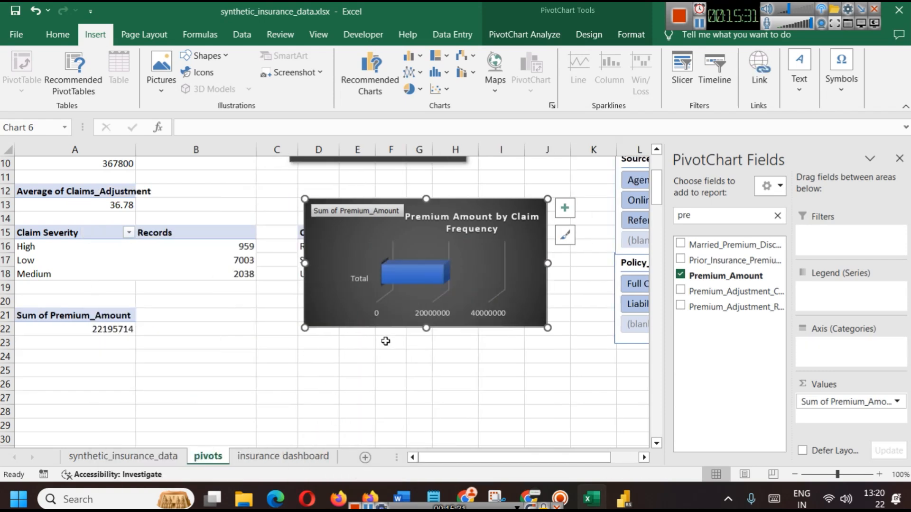
key("ctrl+z")
left_click(285, 277)
key("Escape")
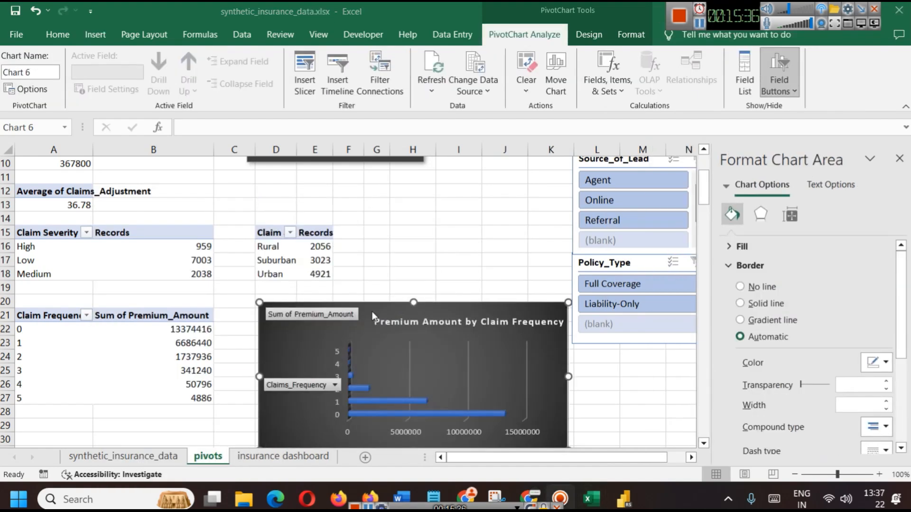
left_click(395, 312)
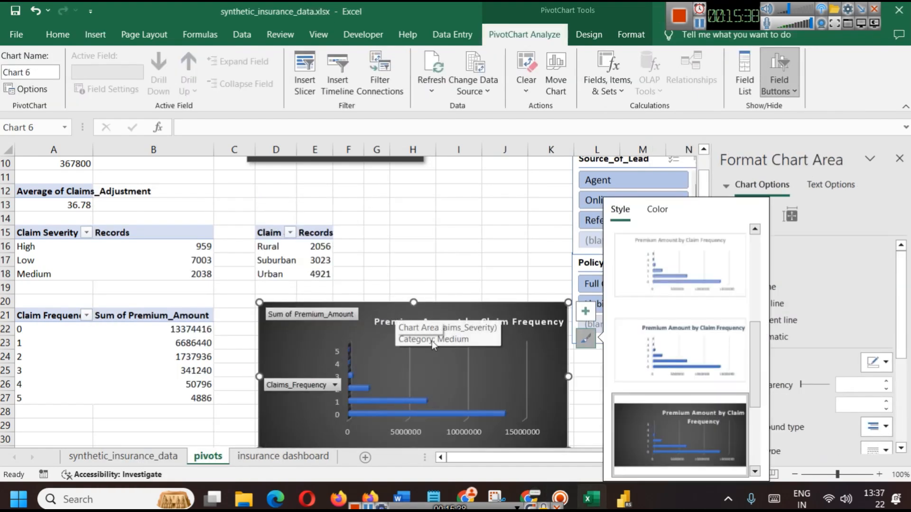
left_click(599, 501)
On the insurance dashboard, narrow the Claim Severity chart and shift the Region donut left and narrower
left_click(601, 501)
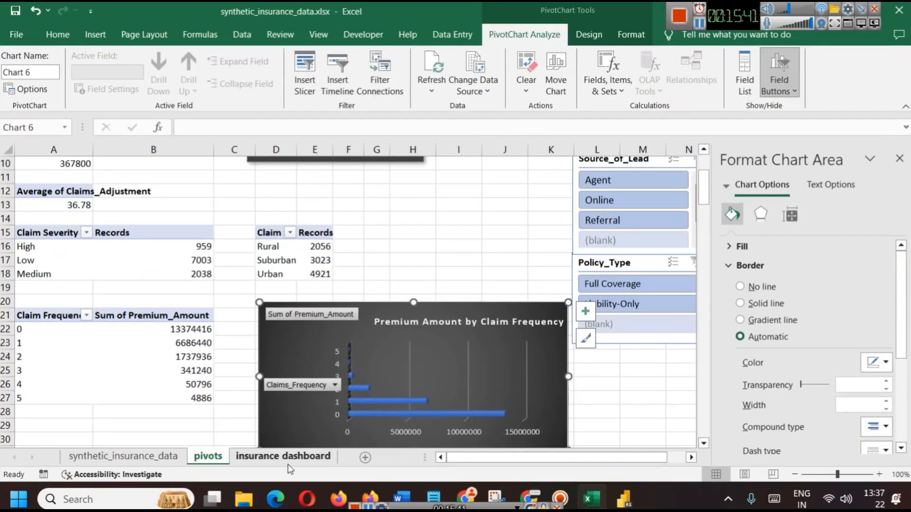
left_click(284, 457)
left_click(898, 157)
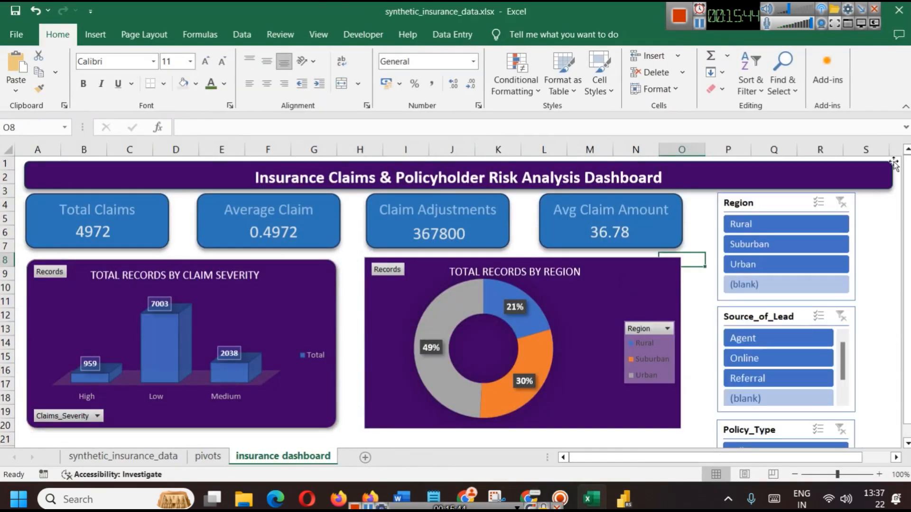
left_click(315, 296)
left_click_drag(336, 345, 251, 343)
left_click(389, 304)
left_click_drag(549, 312, 440, 313)
left_click_drag(570, 345, 465, 345)
Paste the Premium Amount by Claim Frequency chart at L15 and resize it beside the Region chart
left_click(539, 358)
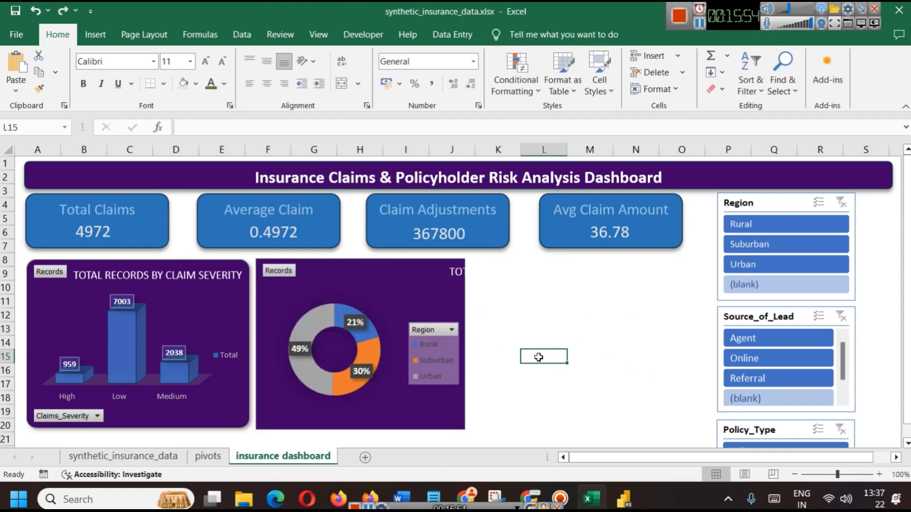
key("ctrl+v")
double_click(557, 389)
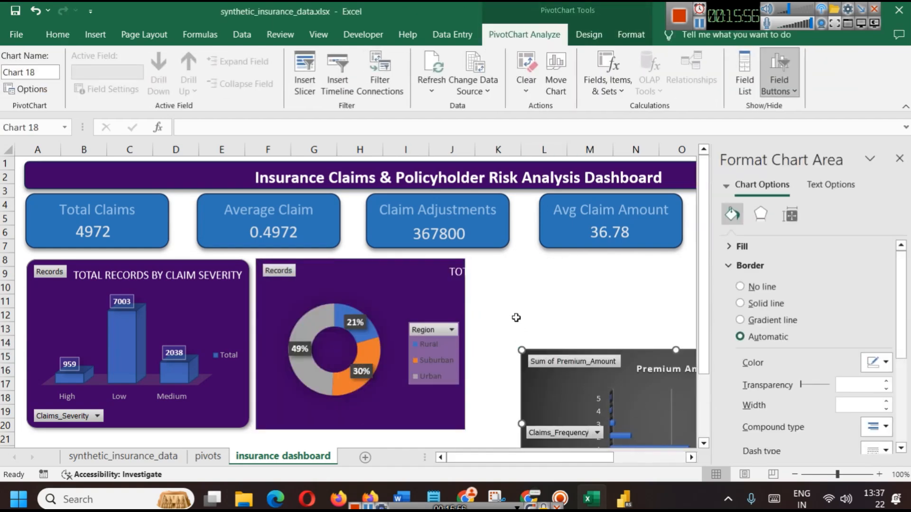
left_click(693, 271)
left_click(567, 391)
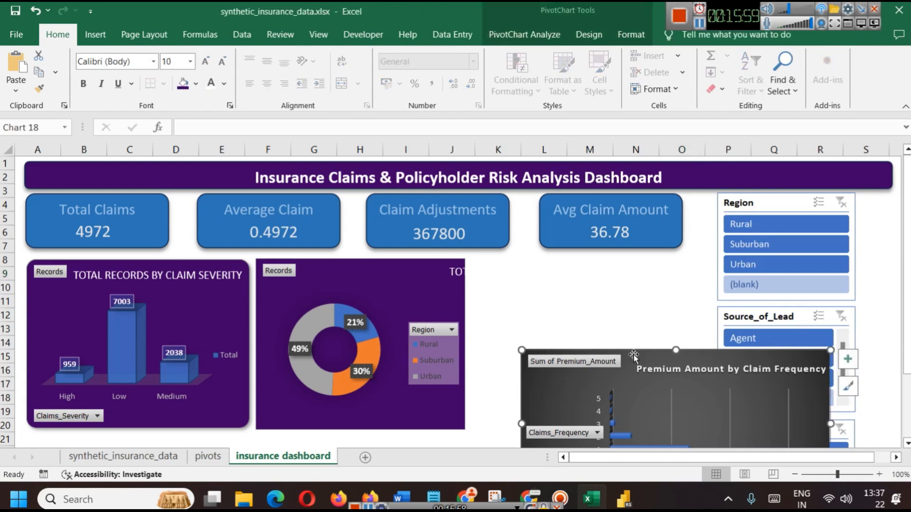
left_click_drag(637, 353, 589, 261)
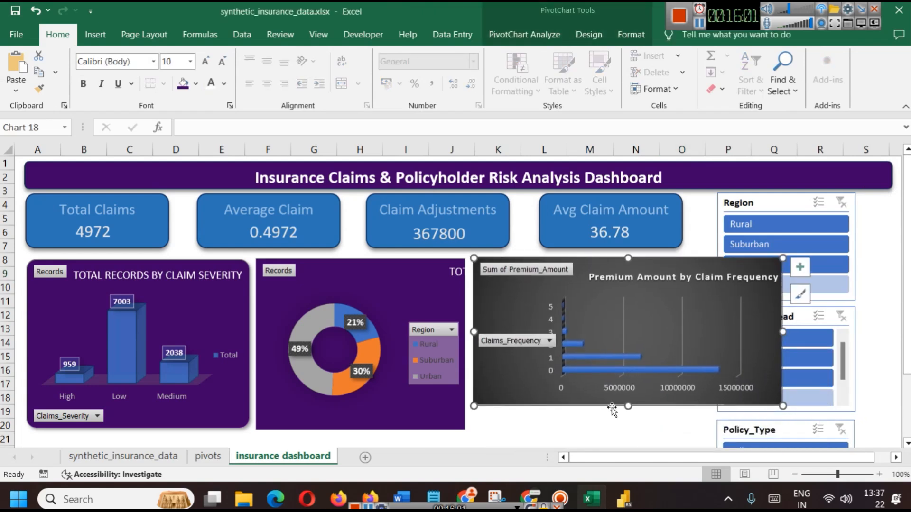
left_click_drag(628, 407, 632, 434)
left_click_drag(783, 345, 708, 341)
Undo an accidental leftward move of the Region donut chart
left_click(399, 403)
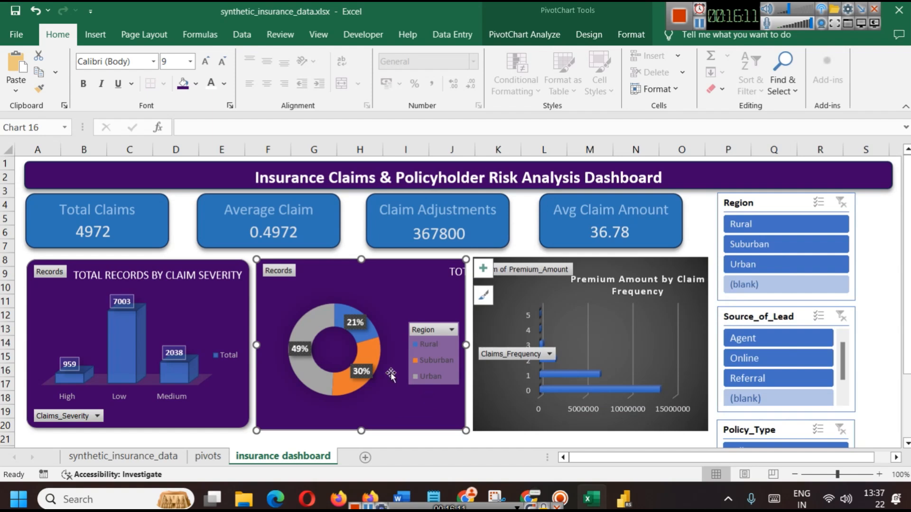
left_click(454, 271)
left_click_drag(454, 260, 394, 261)
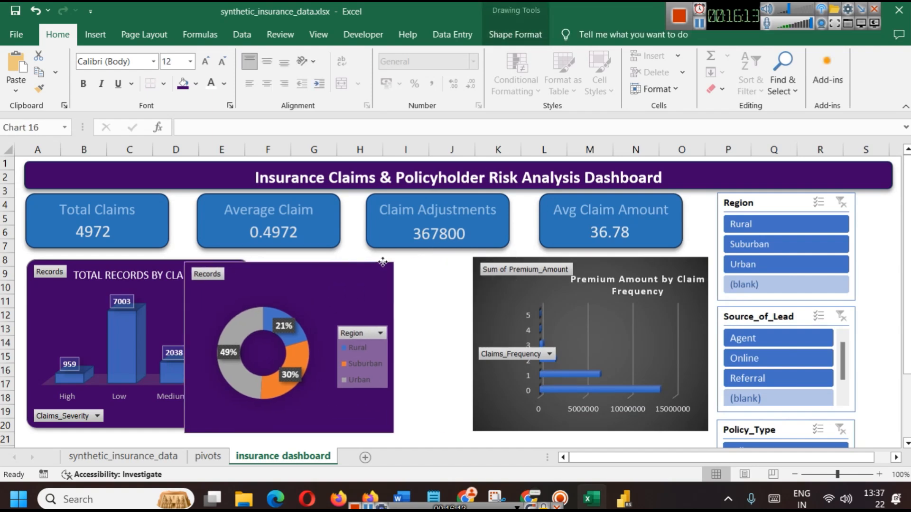
key("ctrl+z")
left_click(452, 272)
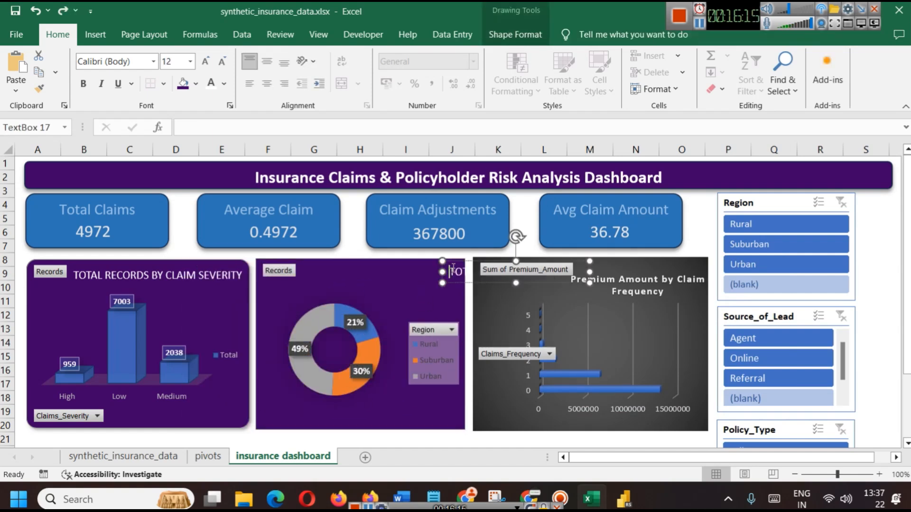